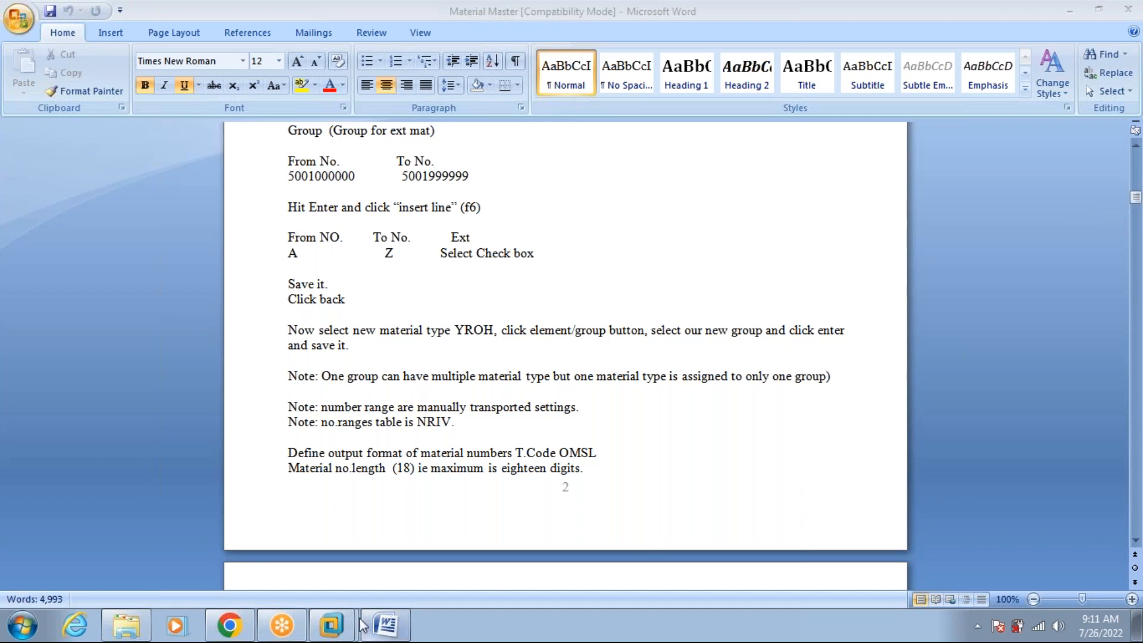
# Switch to SAP in the Windows Server 2003 virtual machine and start material creation with transaction MM01.
pyautogui.moveTo(340, 626)
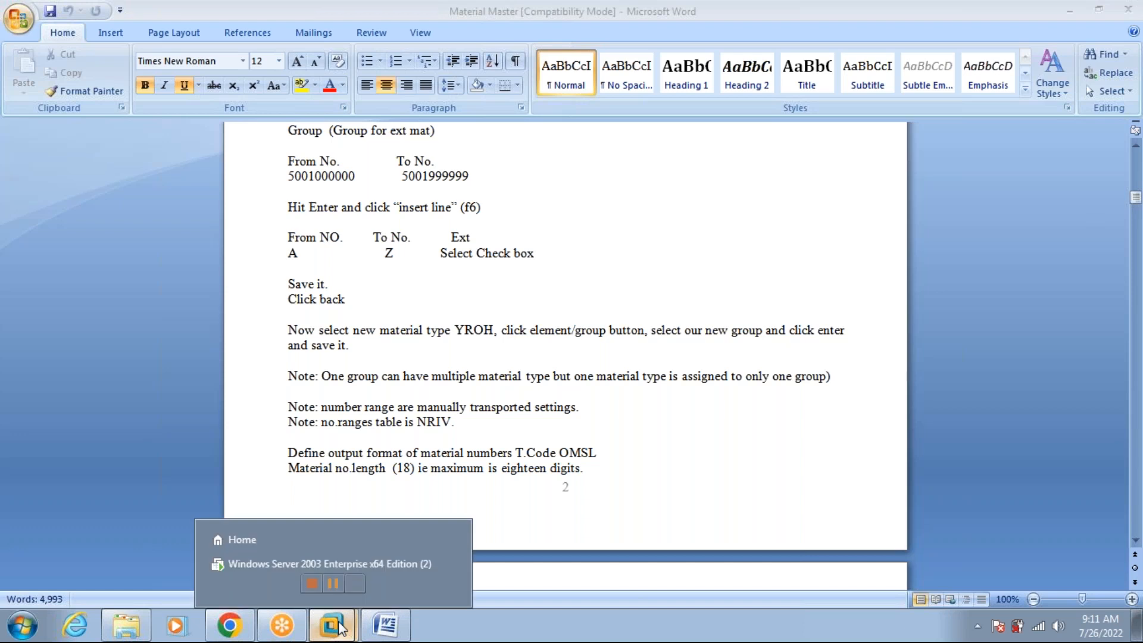
pyautogui.click(320, 568)
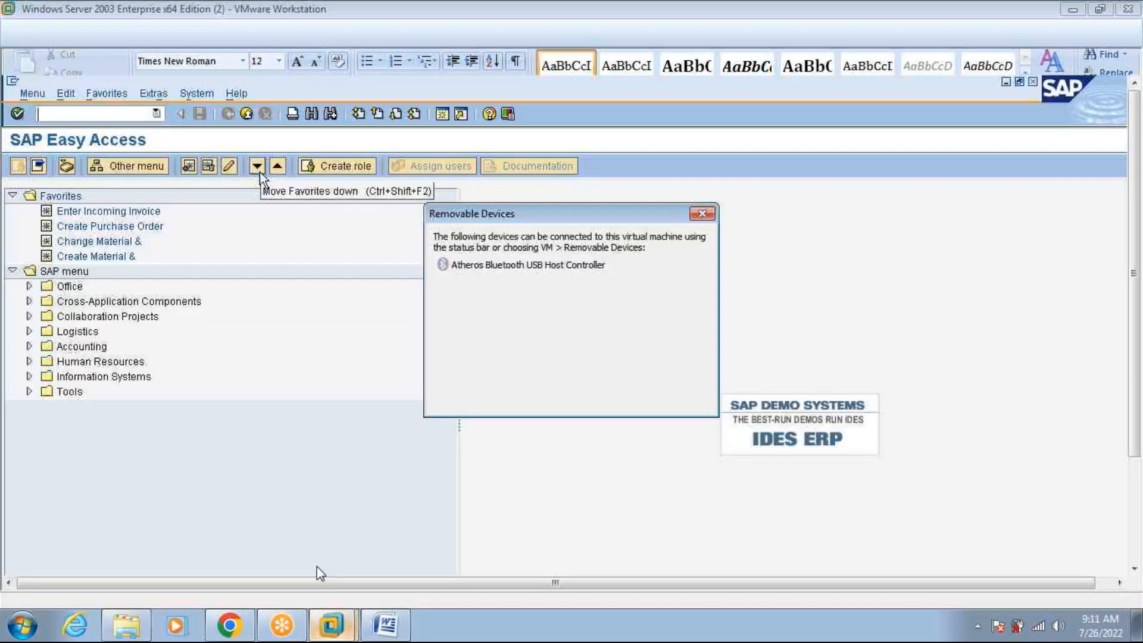
pyautogui.click(680, 400)
pyautogui.click(127, 113)
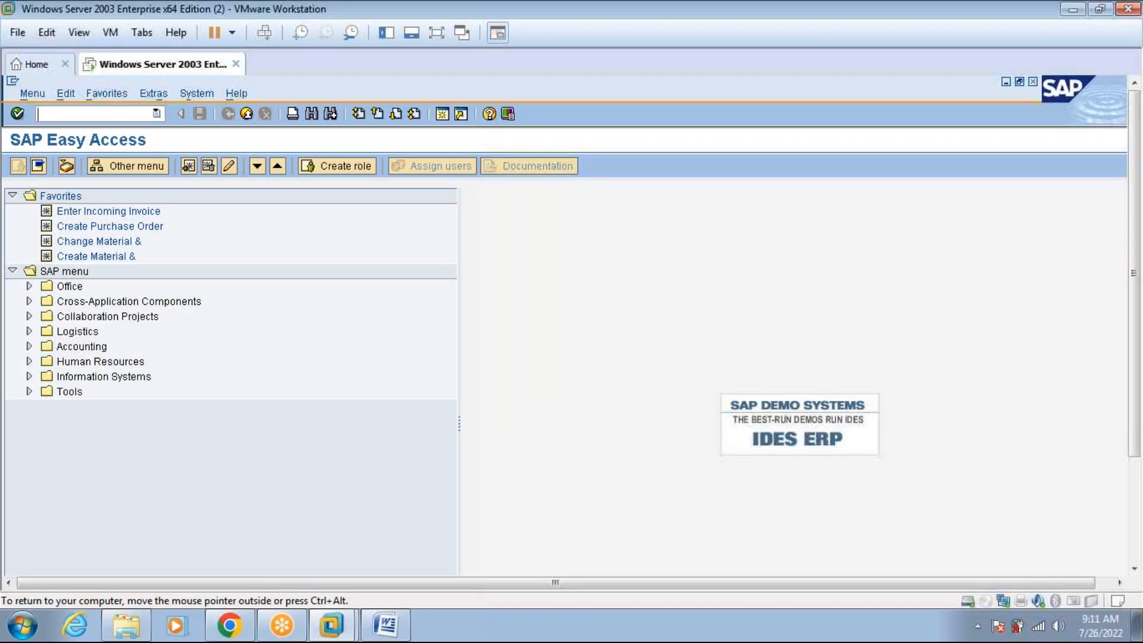
pyautogui.write('mm01')
pyautogui.press('Return')
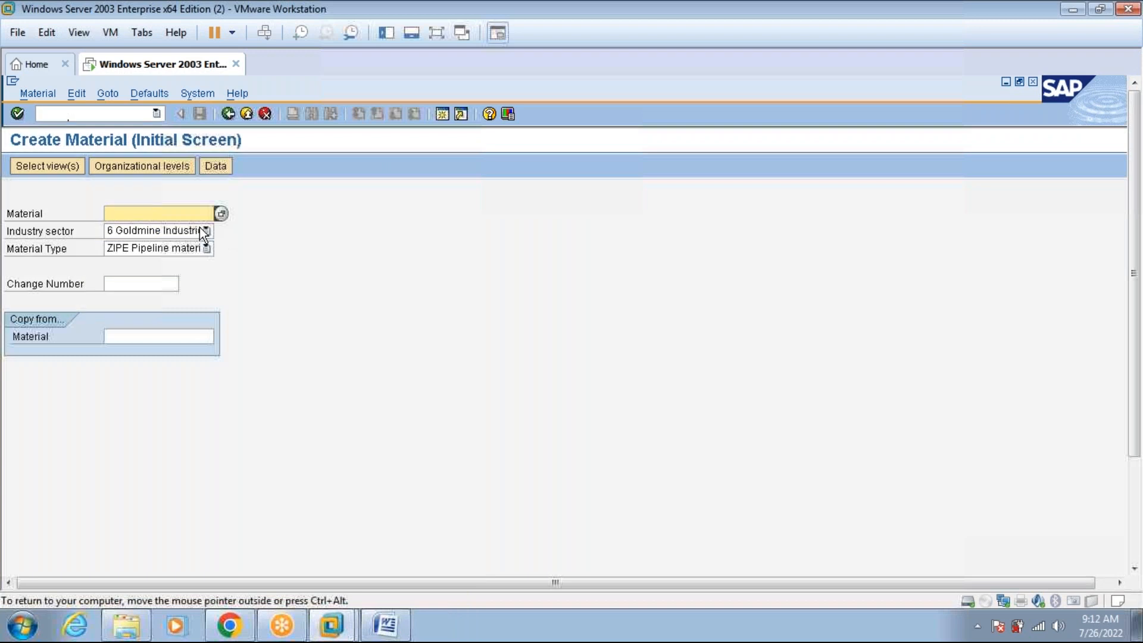
# Set the new material's industry sector to C Chemical Industry and look over the available sectors.
pyautogui.click(201, 227)
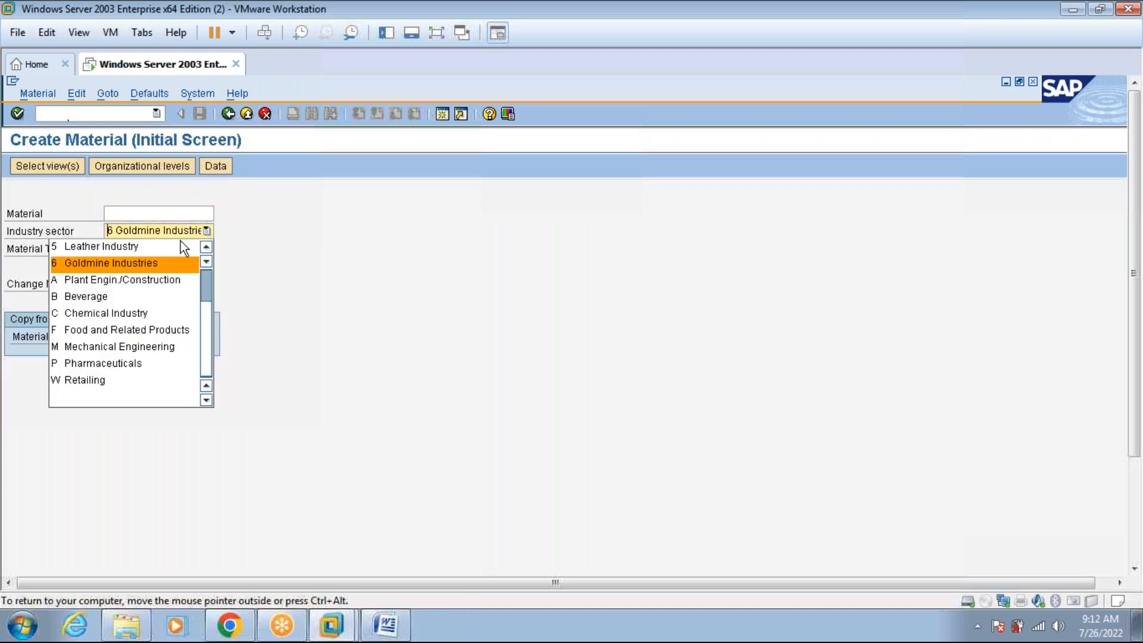
pyautogui.click(133, 313)
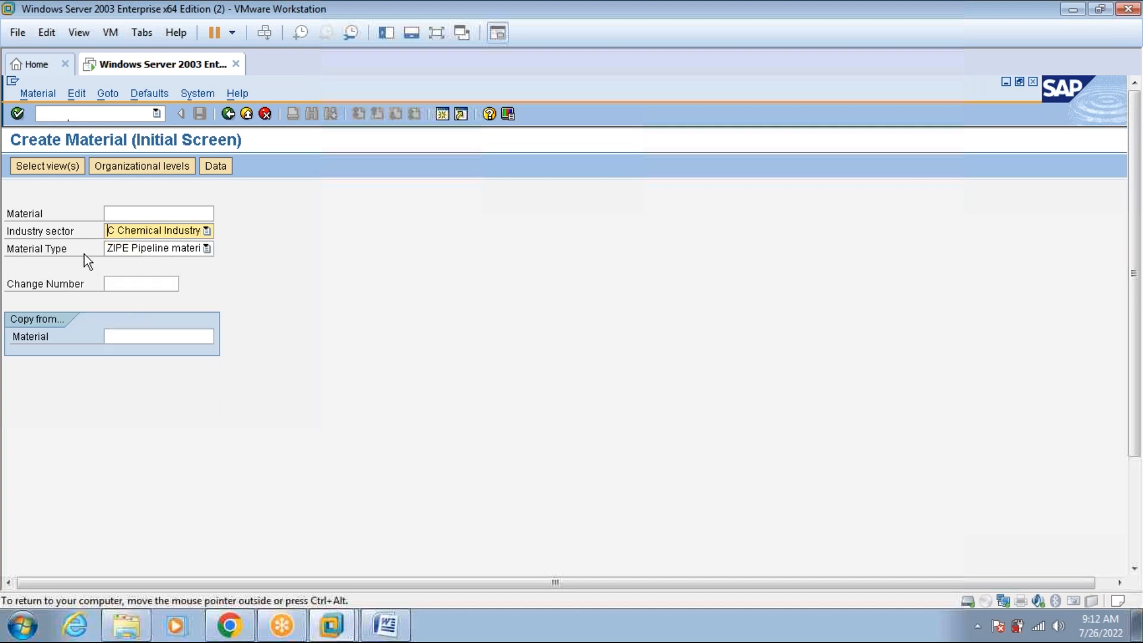
pyautogui.click(173, 233)
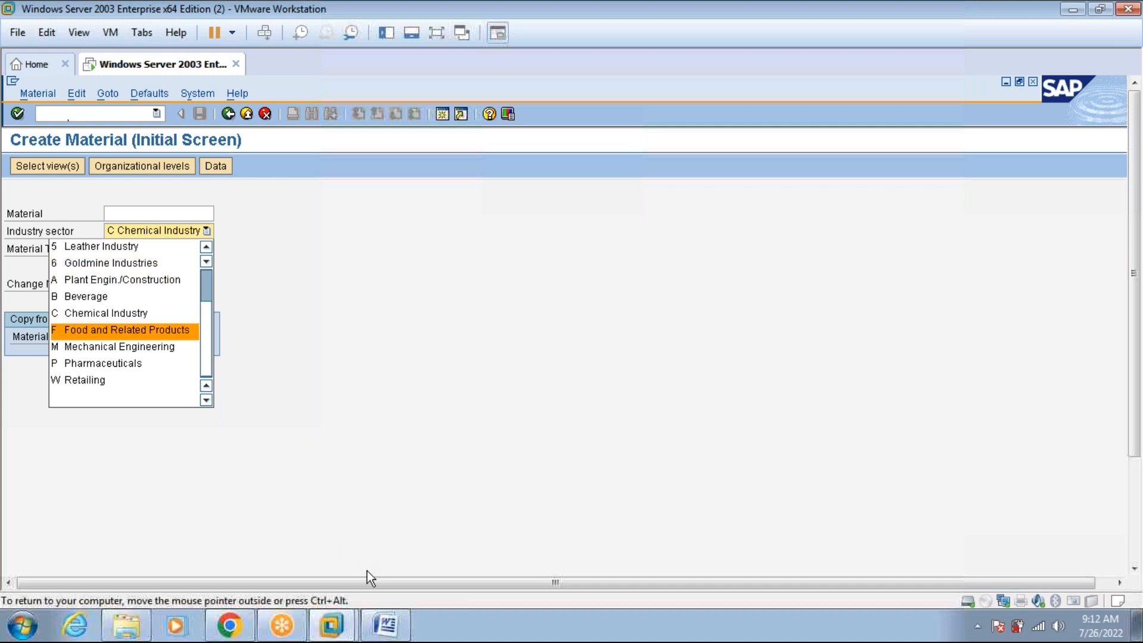
# Switch to the Material Master notes in Word and examine the sections on industry sector customizing and material type controls.
pyautogui.click(388, 623)
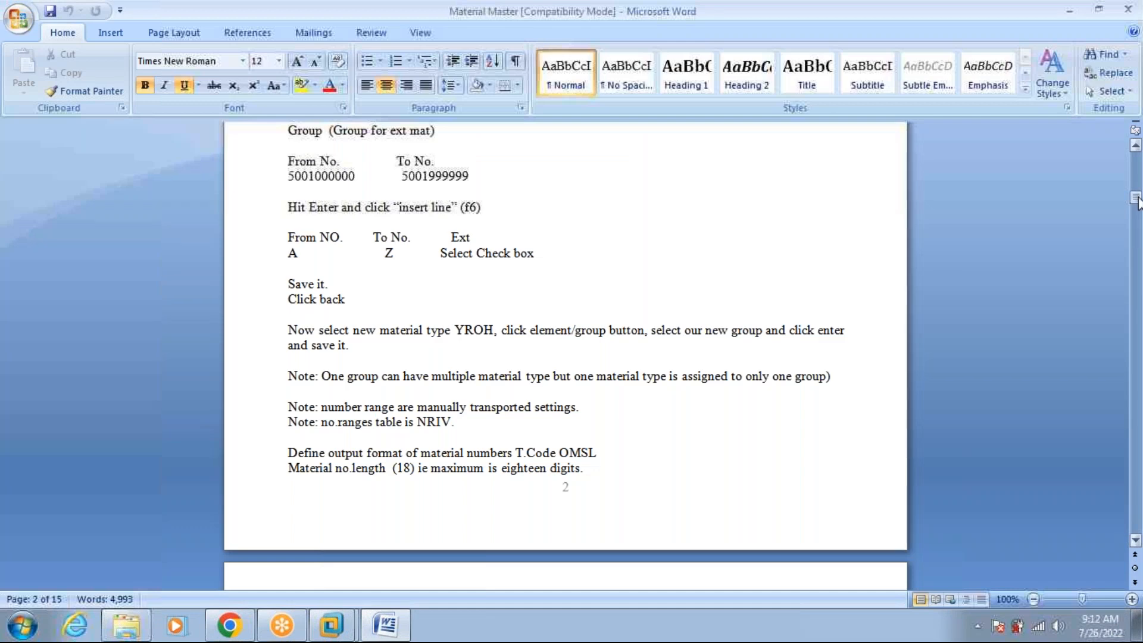
pyautogui.moveTo(1138, 200); pyautogui.dragTo(1138, 184)
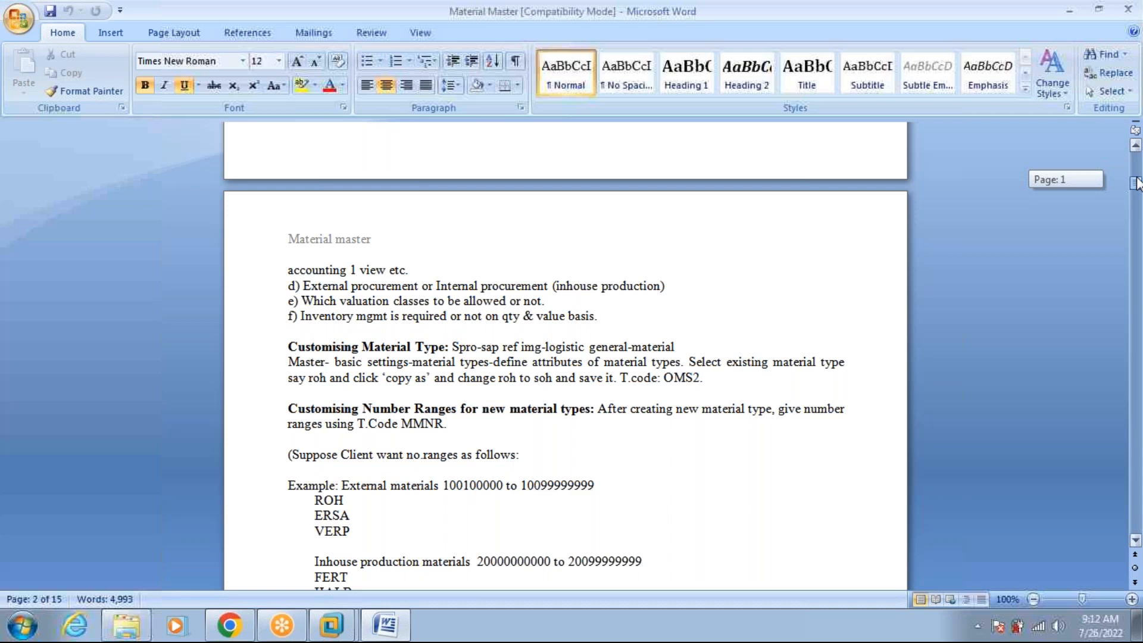
pyautogui.moveTo(1137, 183); pyautogui.dragTo(1137, 176)
pyautogui.moveTo(462, 205); pyautogui.dragTo(502, 205)
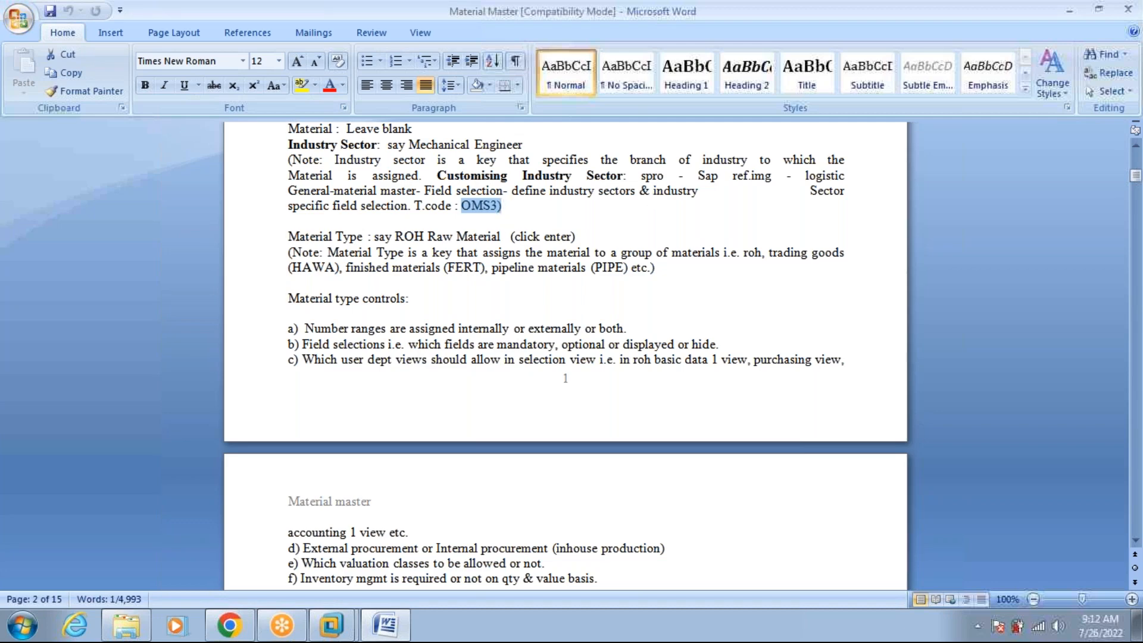
pyautogui.click(503, 206)
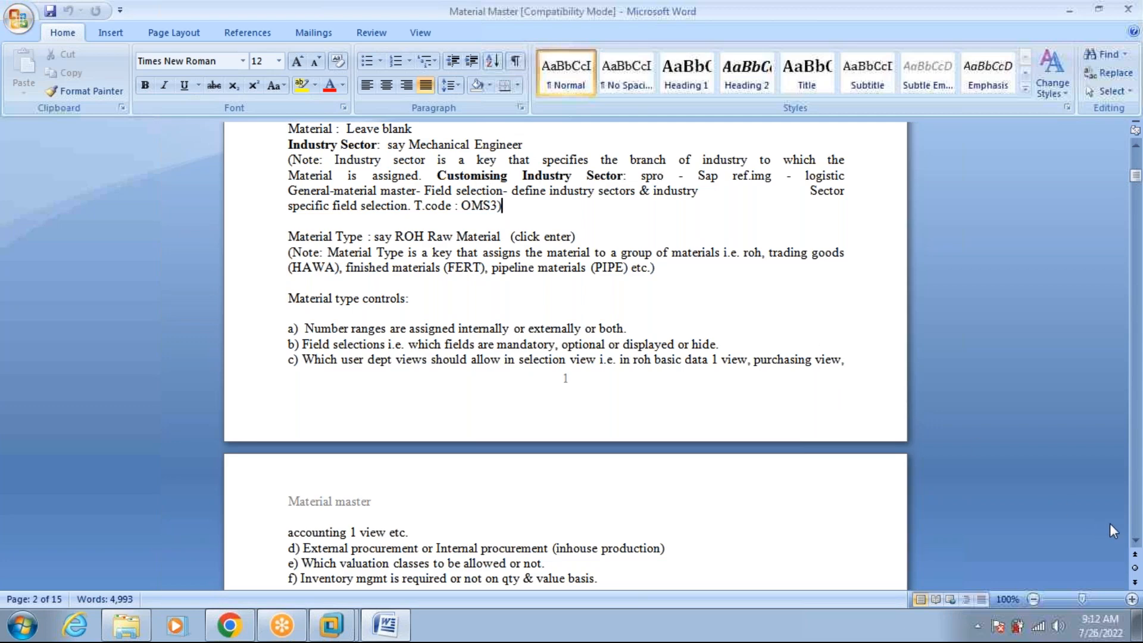
pyautogui.click(1136, 544)
pyautogui.click(1135, 544)
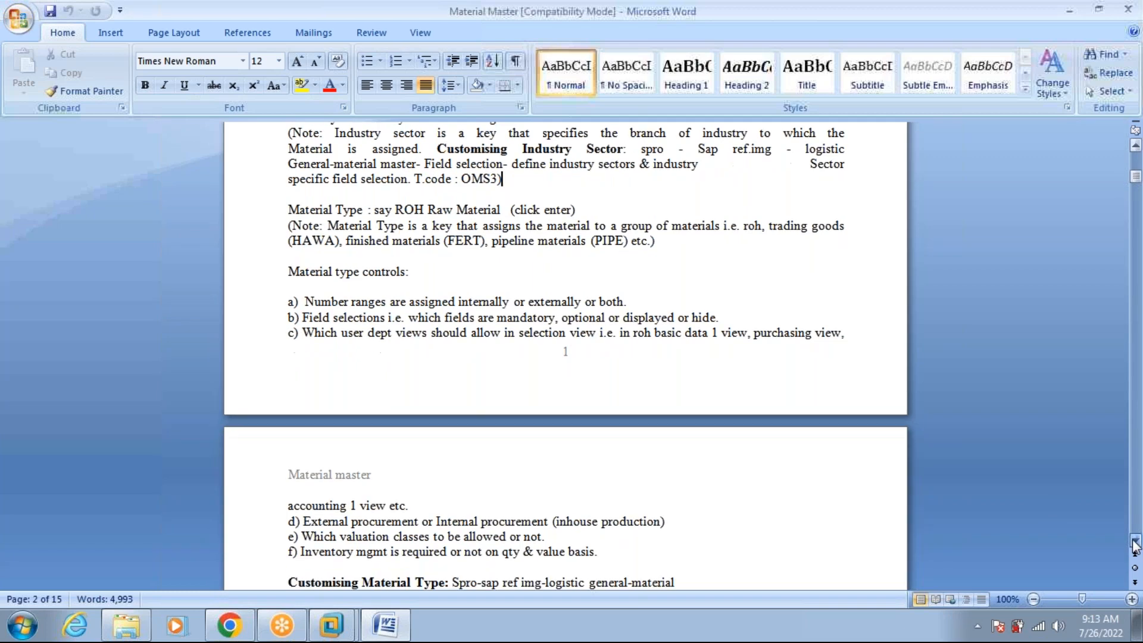
pyautogui.click(1136, 544)
pyautogui.click(1135, 544)
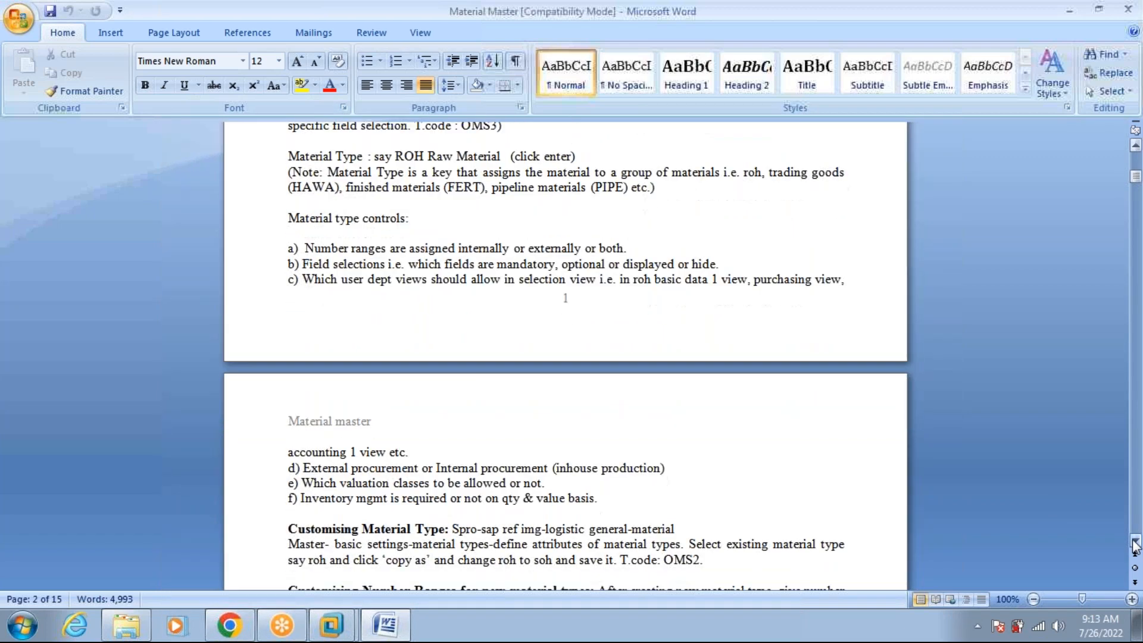
pyautogui.click(1135, 544)
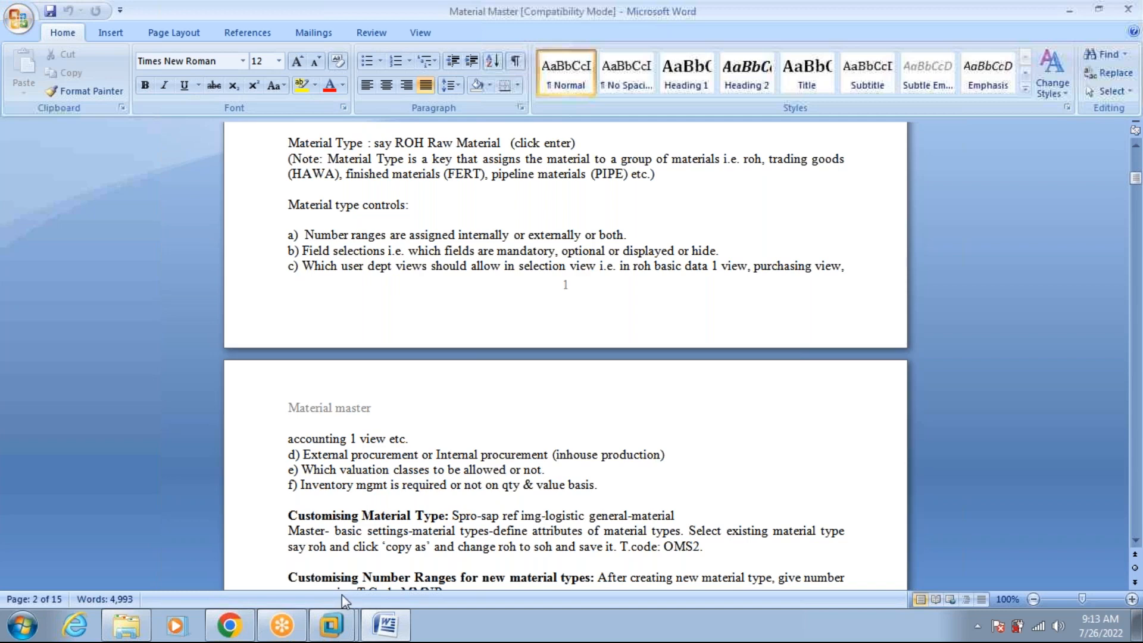
# Switch back to SAP, name the pipeline material JYOTHI PIPE MAT and continue to its view selection.
pyautogui.click(331, 625)
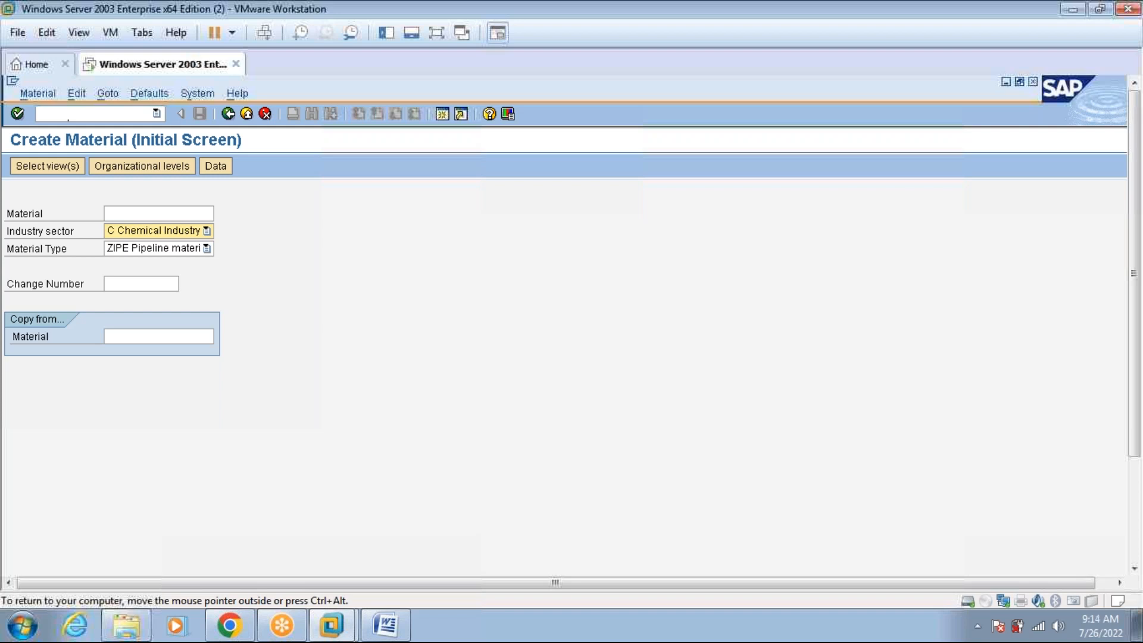
pyautogui.click(143, 214)
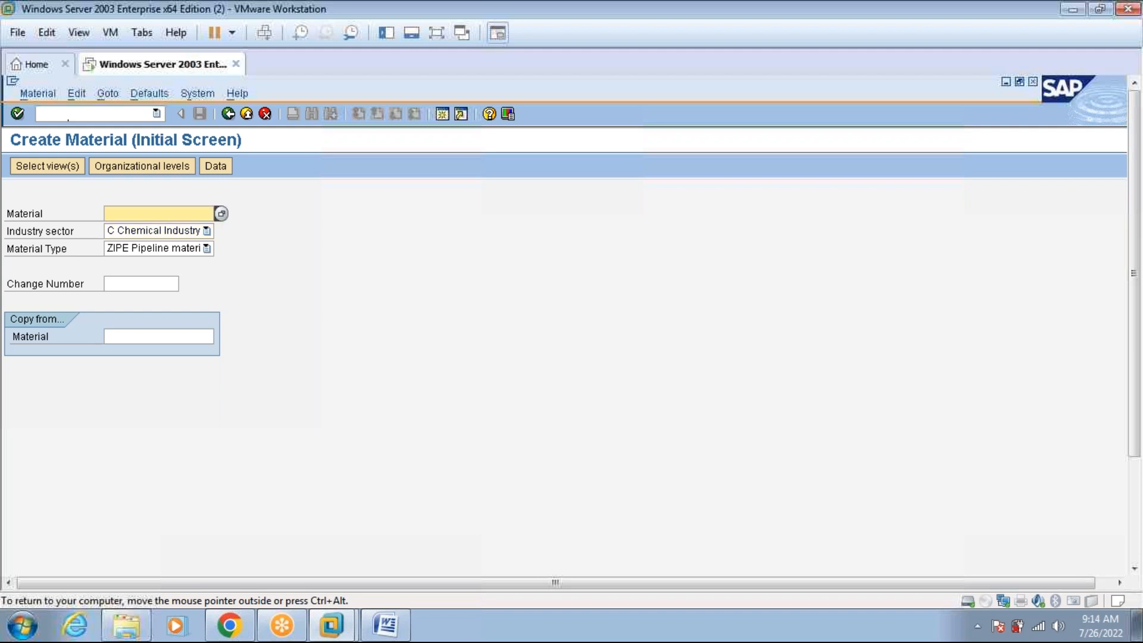
pyautogui.write('JYOTHI PIPE MAT')
pyautogui.press('Return')
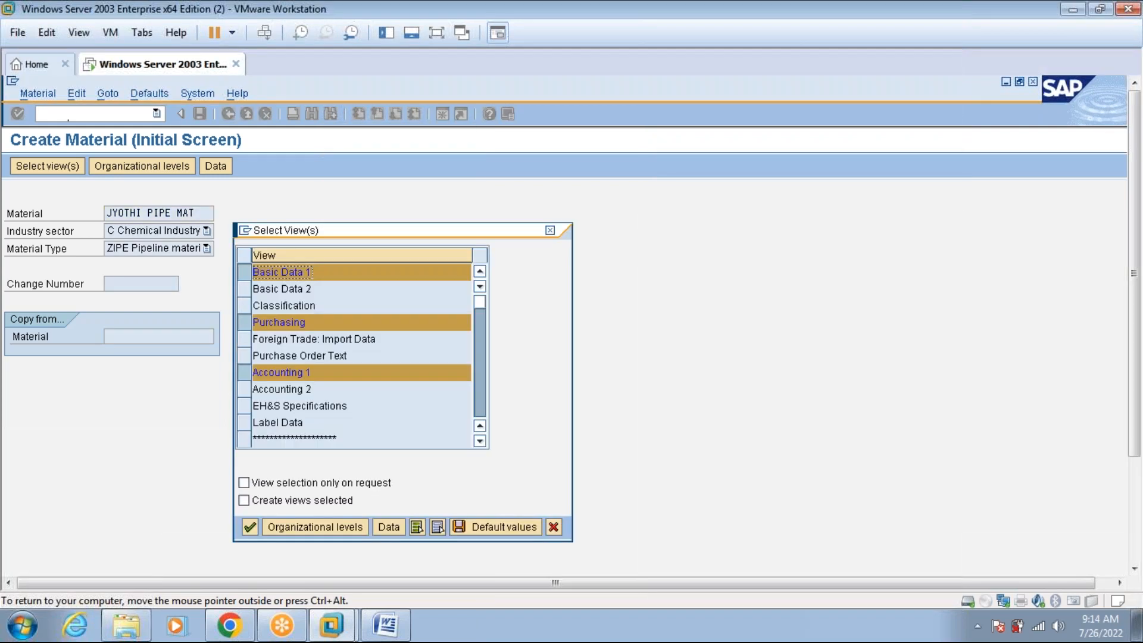
# Set the organizational level to plant 3000, keeping the preselected views, and continue to the basic data.
pyautogui.click(317, 527)
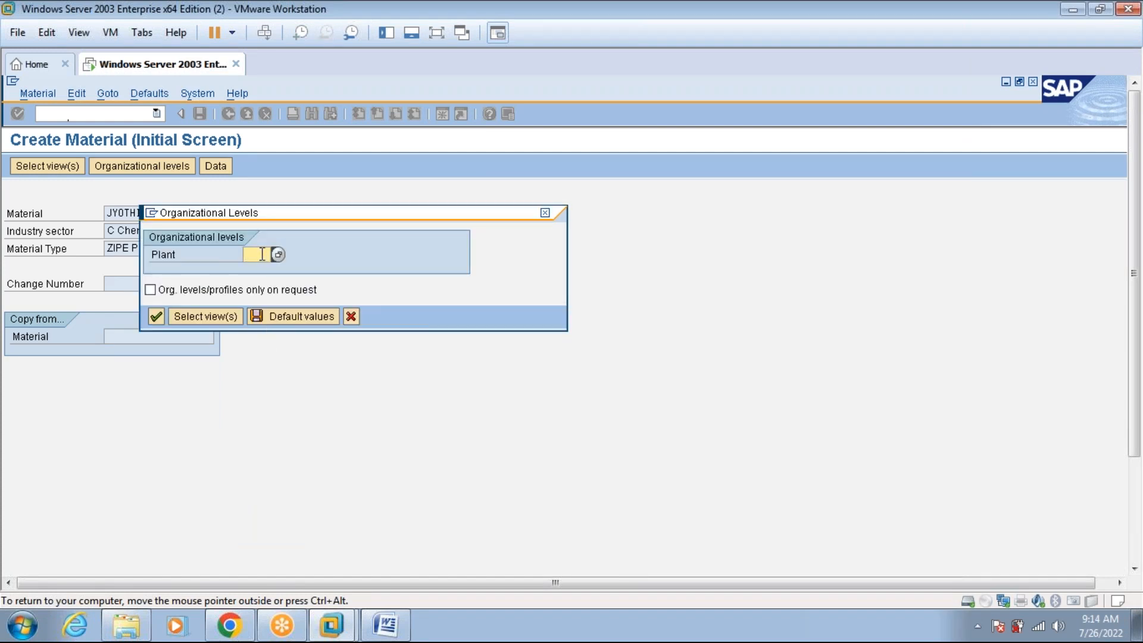
pyautogui.write('30')
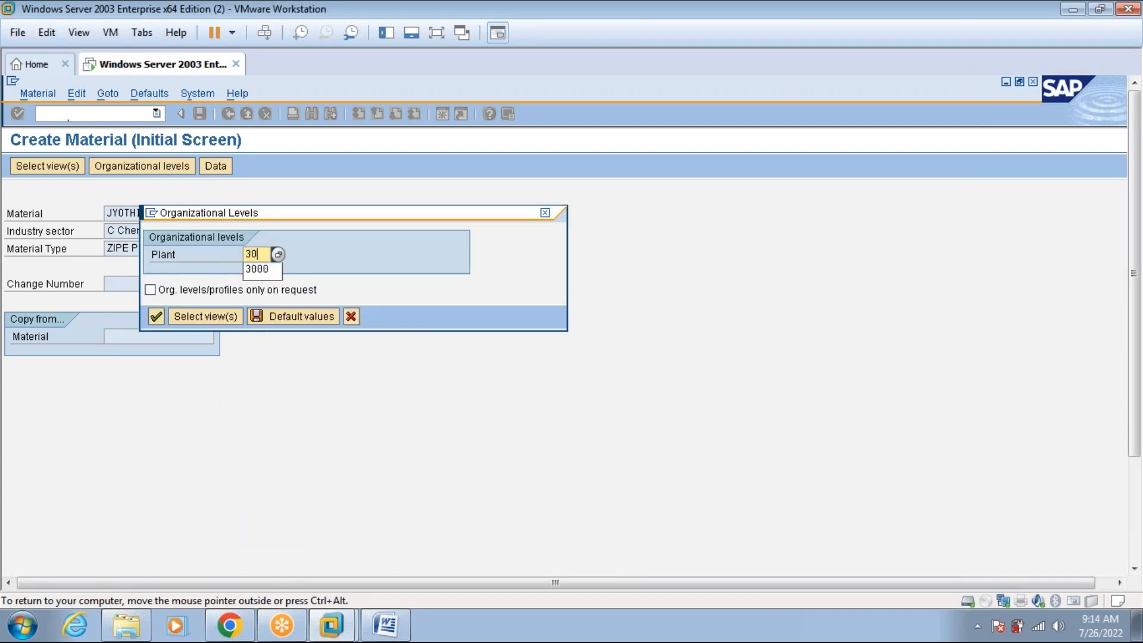
pyautogui.write('00')
pyautogui.press('Return')
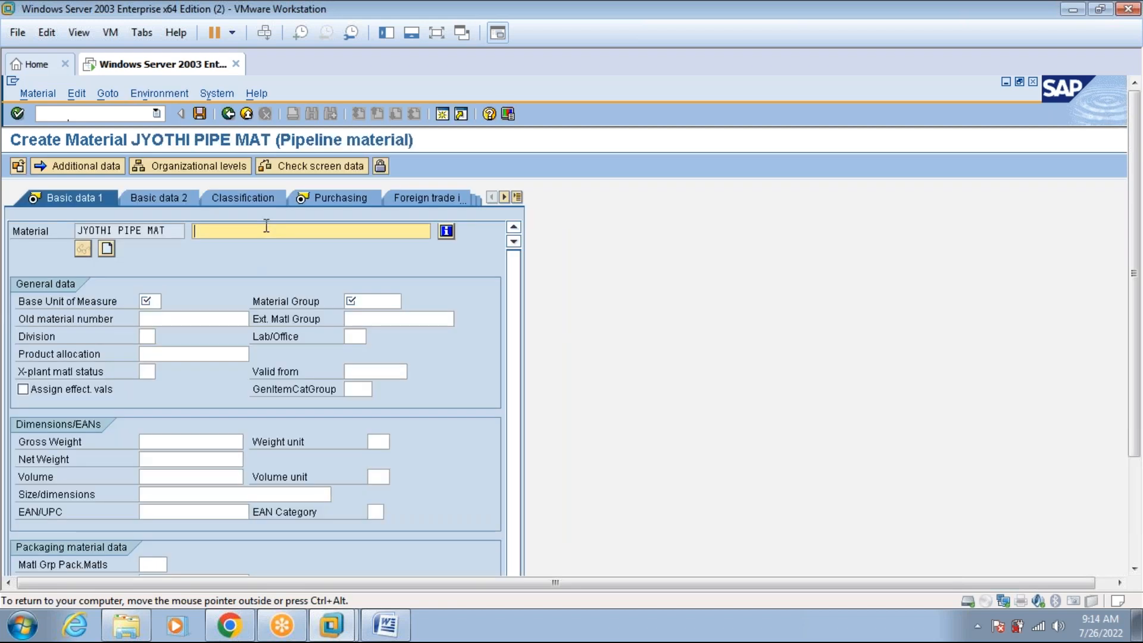
# Fill in the basic data with description WATER, base unit of measure HR and material group 004.
pyautogui.write('WATER')
pyautogui.click(149, 301)
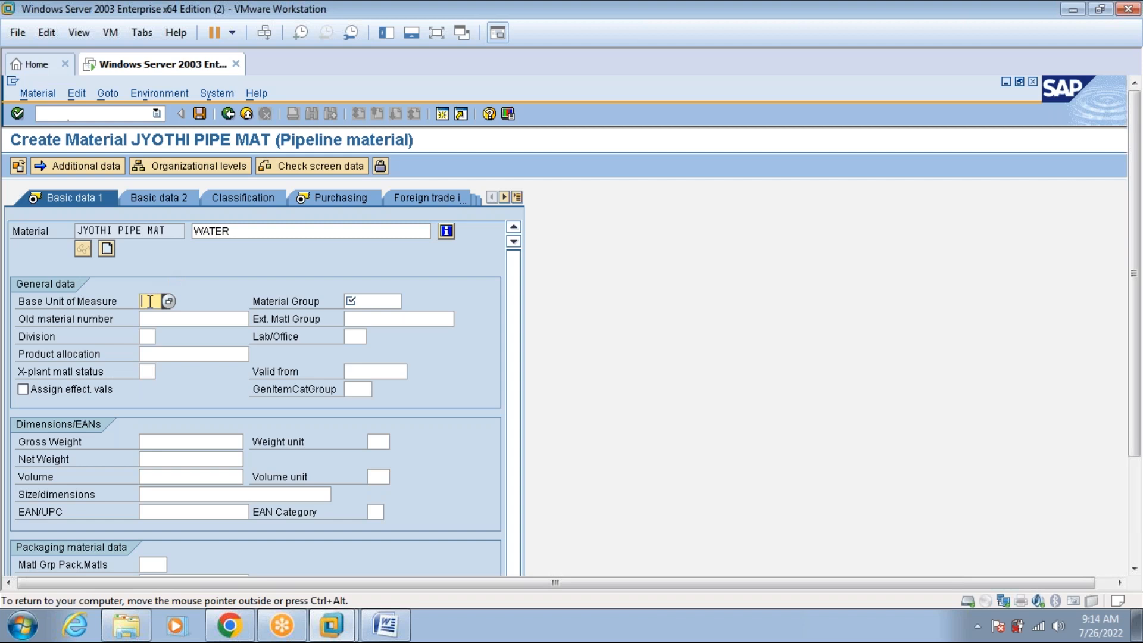
pyautogui.click(148, 301)
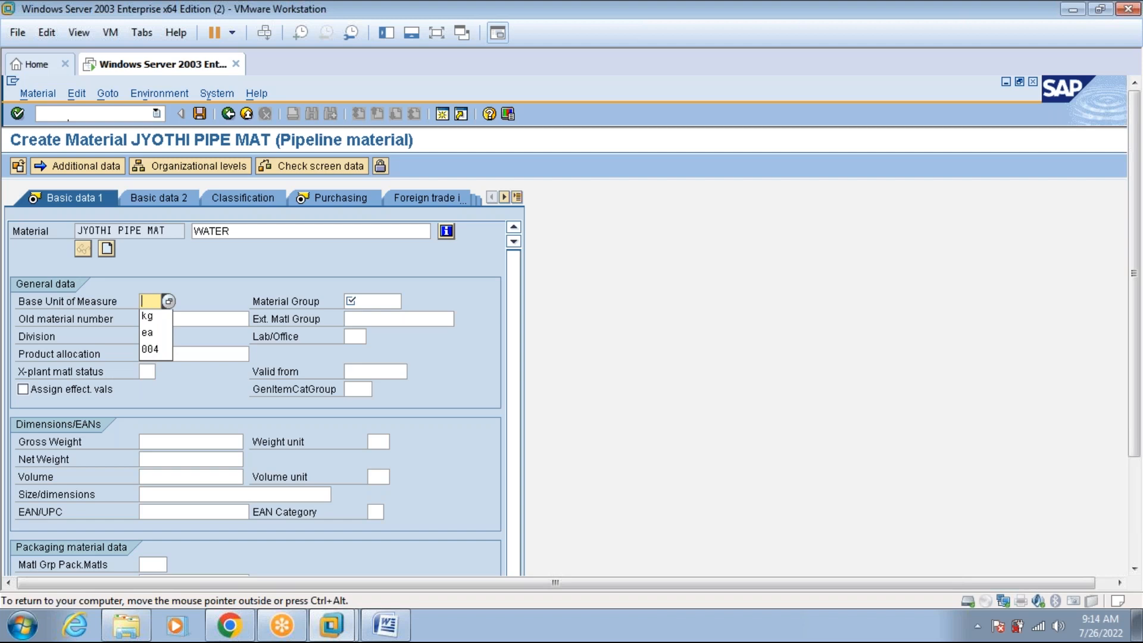
pyautogui.click(168, 302)
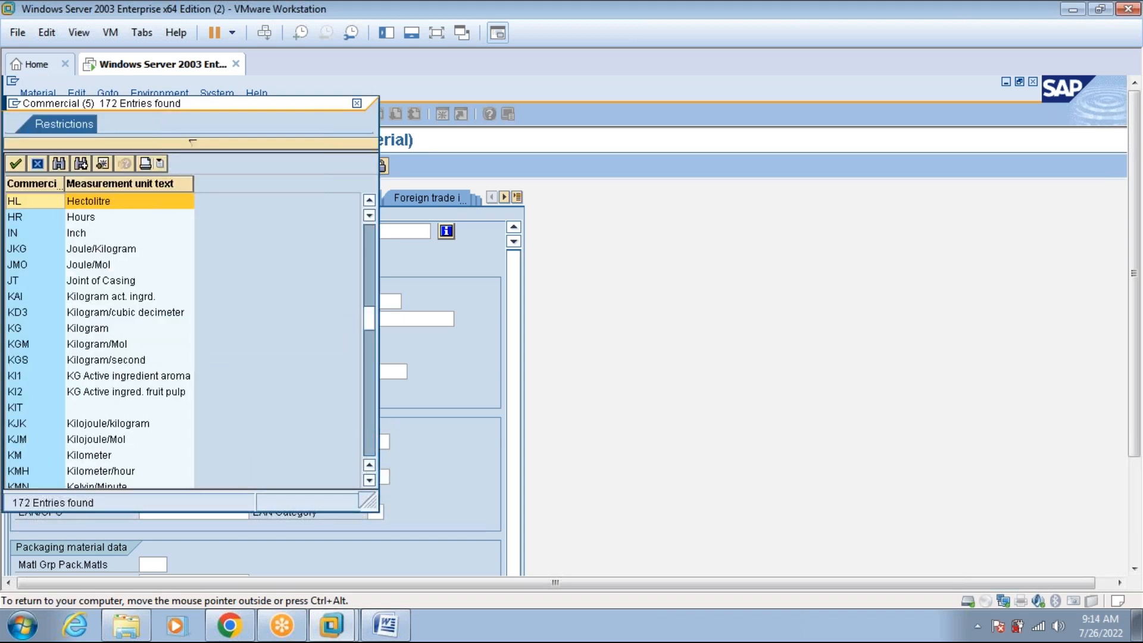
pyautogui.press('Escape')
pyautogui.write('HR')
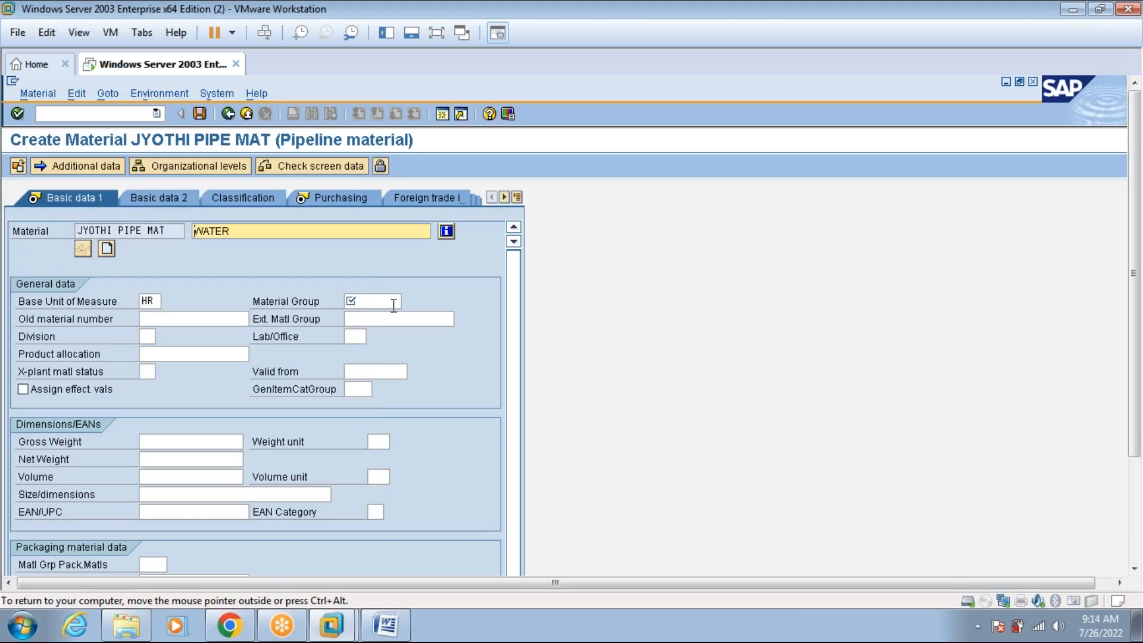
pyautogui.press('Tab')
pyautogui.write('004')
pyautogui.press('Return')
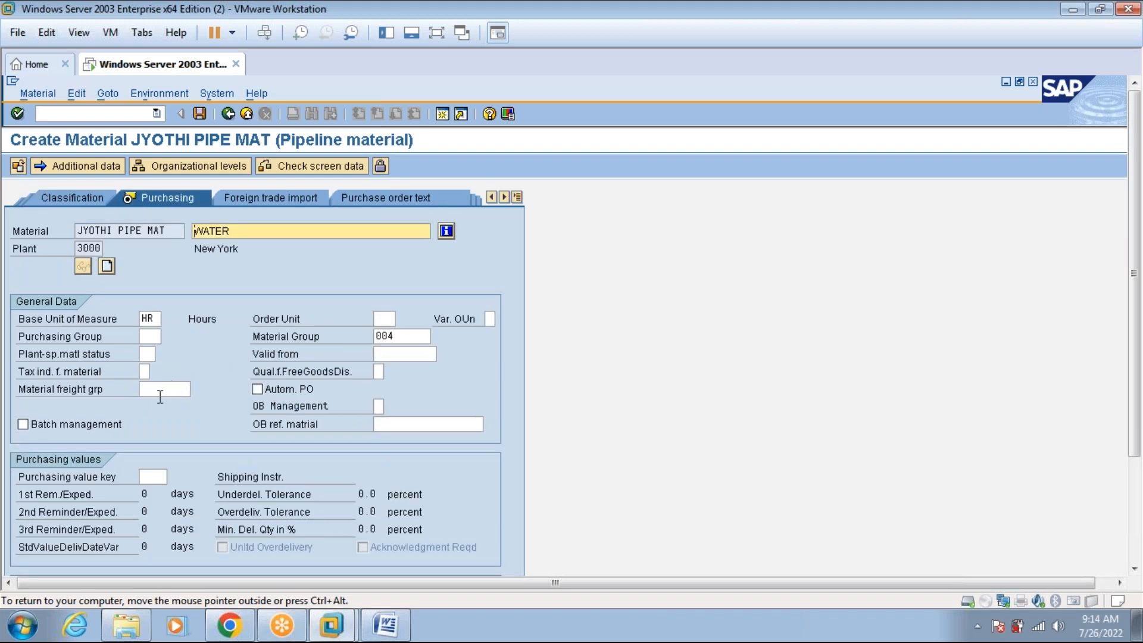
# Enter a purchasing group starting with HA in the purchasing data and continue to the accounting data.
pyautogui.click(151, 336)
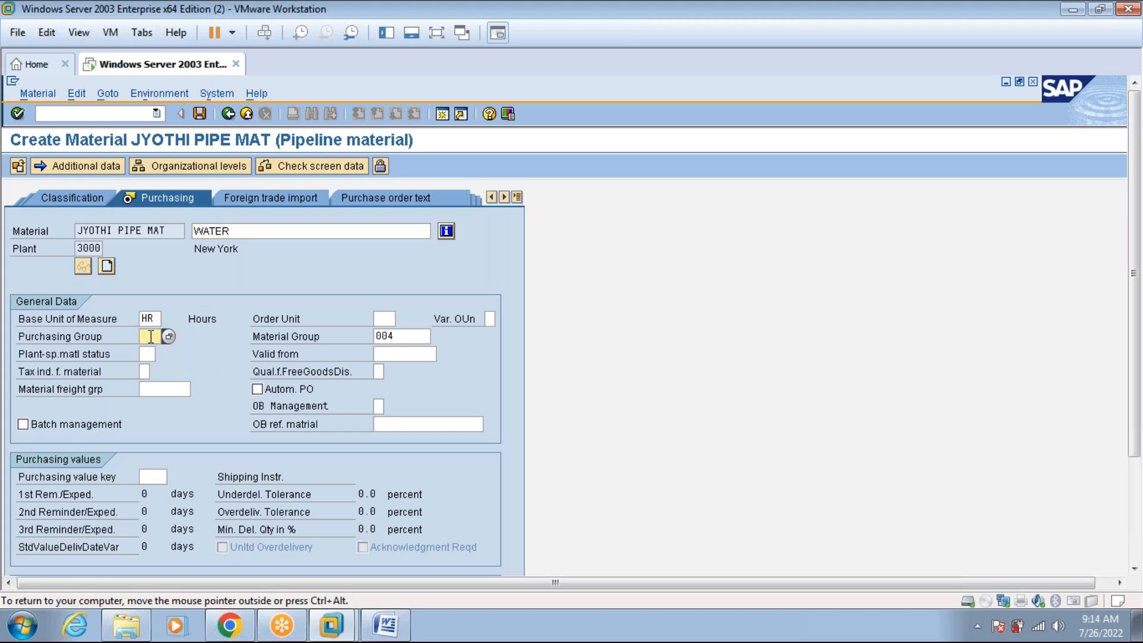
pyautogui.write('H')
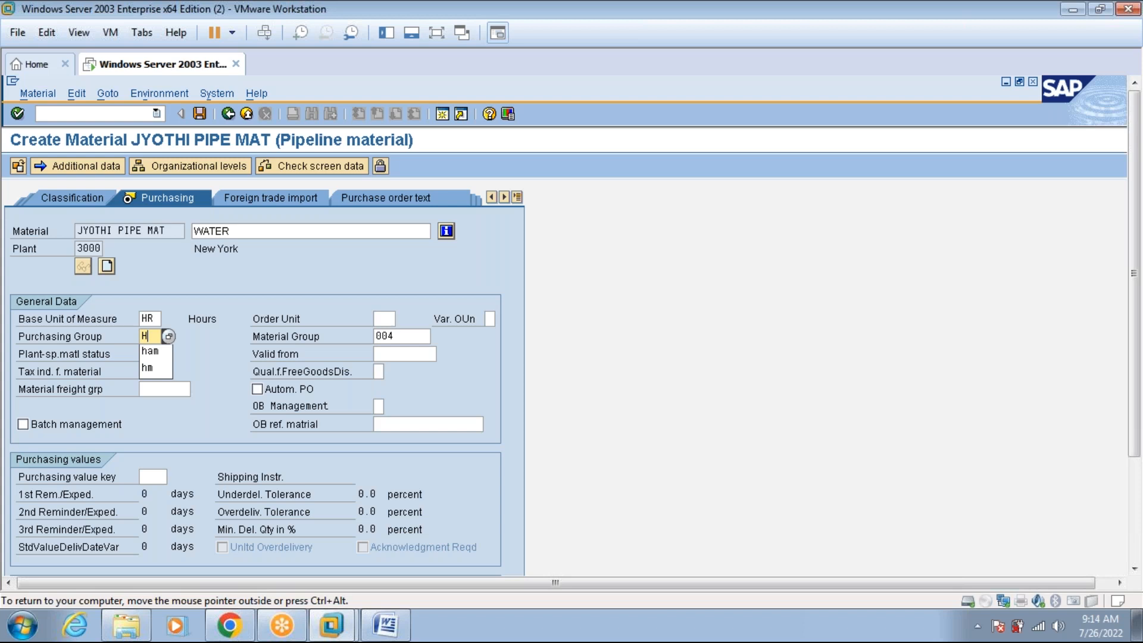
pyautogui.write('A')
pyautogui.press('Return')
# Set the valuation class to 3000 in the accounting data and save the new material.
pyautogui.write('3000')
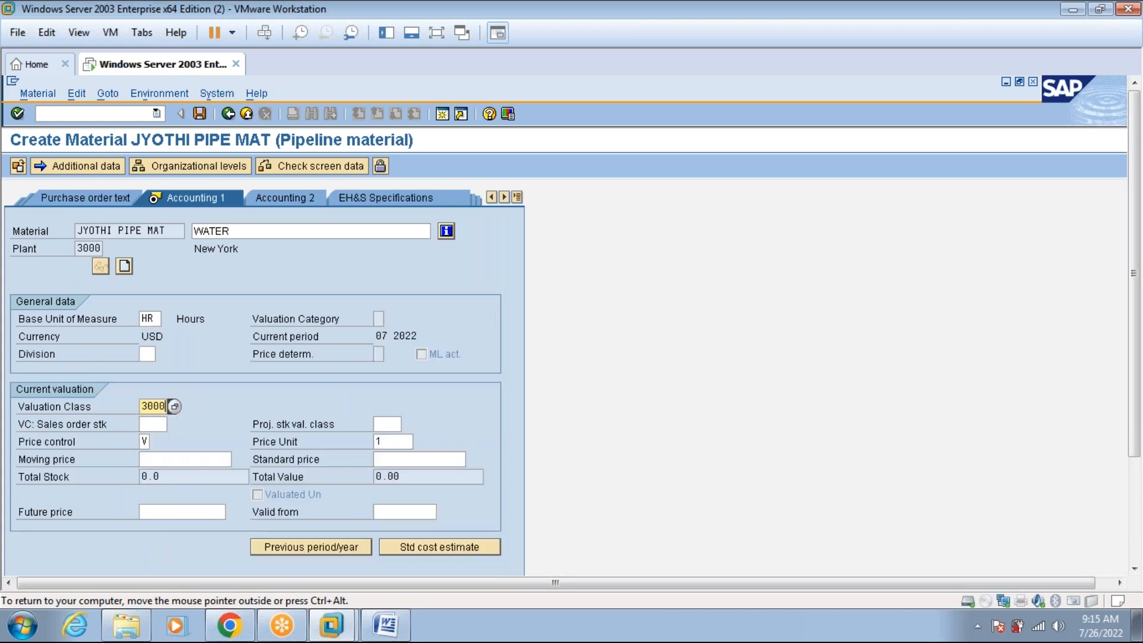
pyautogui.press('Return')
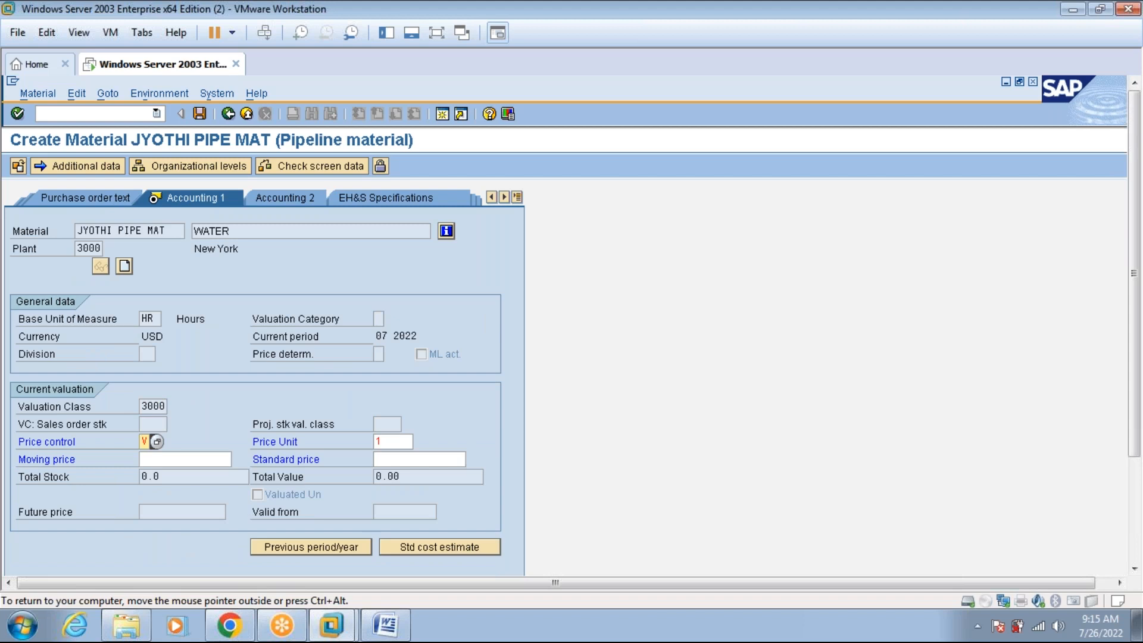
pyautogui.press('Return')
pyautogui.click(216, 398)
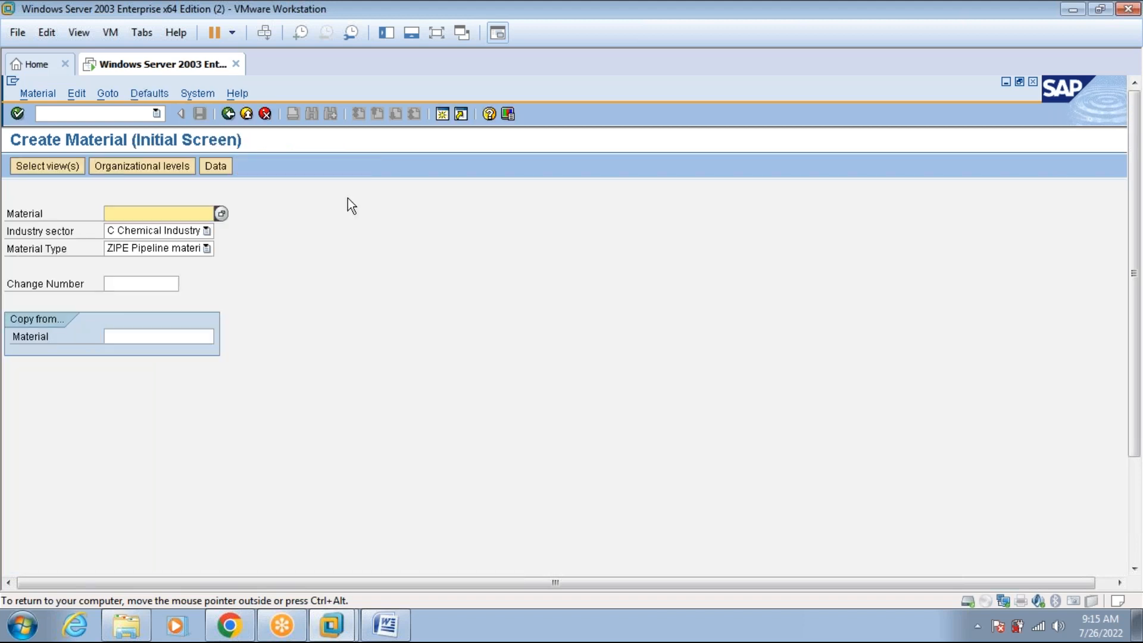
# Show the virtual machine in full screen, leave material creation and open the materials list with transaction MM60.
pyautogui.click(436, 37)
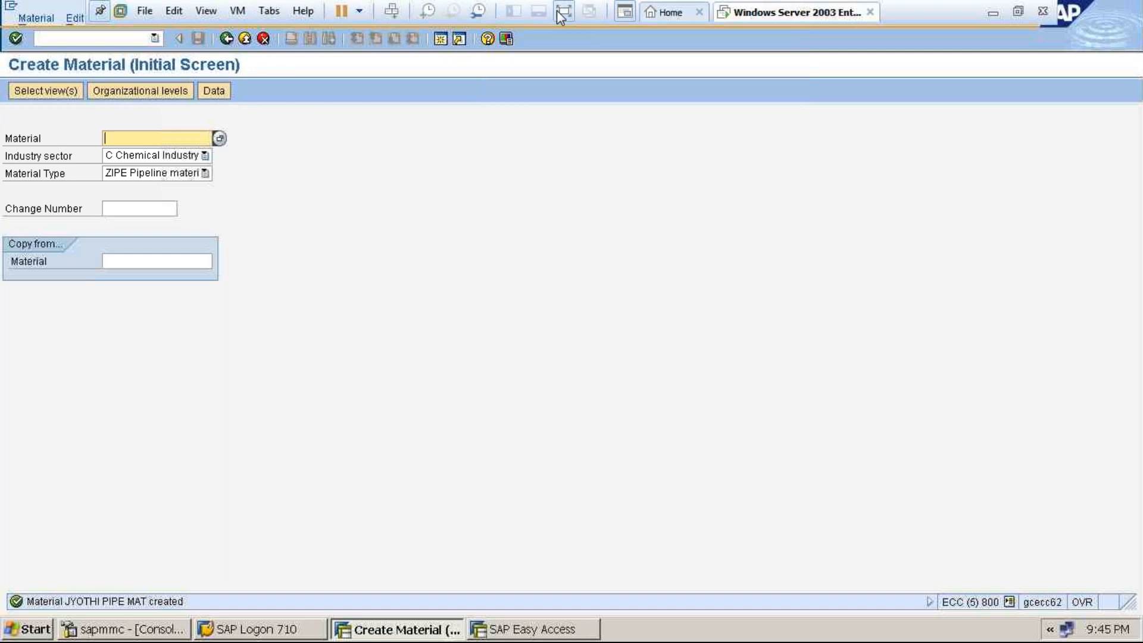
pyautogui.click(225, 40)
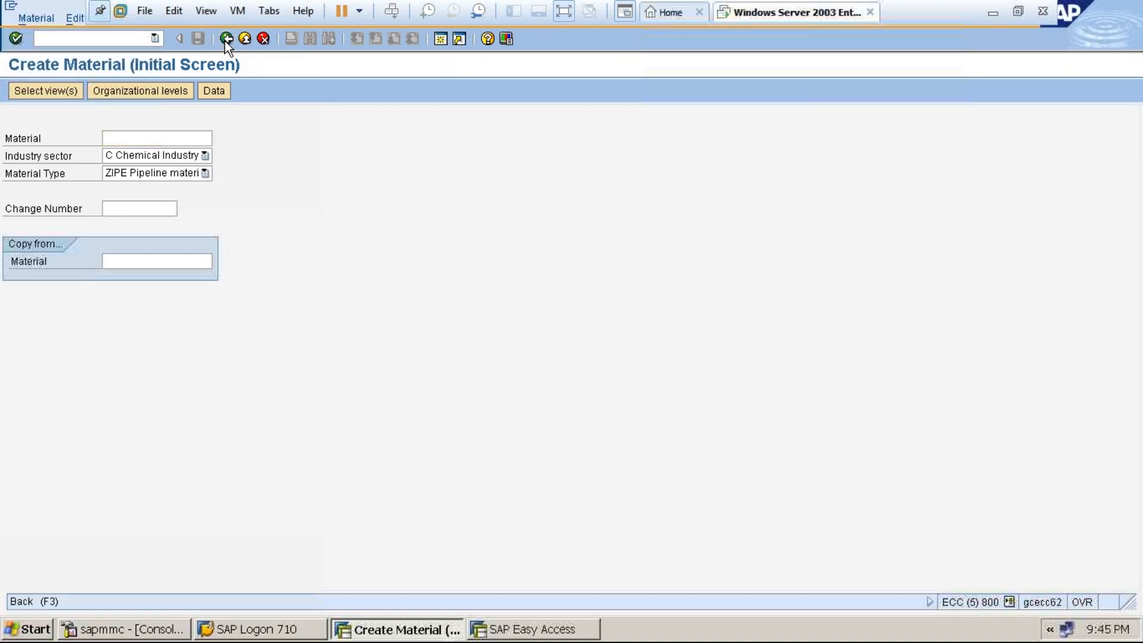
pyautogui.write('MM60')
pyautogui.press('Return')
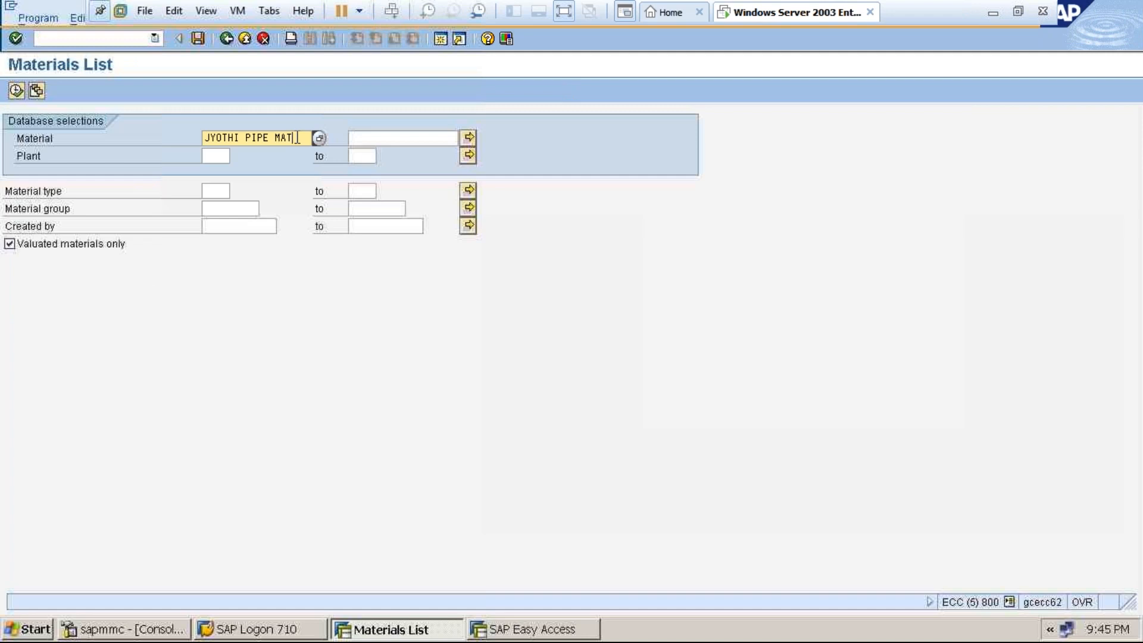
# Clear the prefilled material from the materials list's database selections.
pyautogui.press('BackSpace')
pyautogui.press('BackSpace')
pyautogui.press('BackSpace')
pyautogui.press('BackSpace')
pyautogui.press('BackSpace')
pyautogui.press('BackSpace')
pyautogui.press('BackSpace')
pyautogui.press('BackSpace')
pyautogui.press('BackSpace')
pyautogui.press('BackSpace')
pyautogui.press('BackSpace')
pyautogui.press('BackSpace')
pyautogui.press('BackSpace')
pyautogui.press('BackSpace')
pyautogui.press('BackSpace')
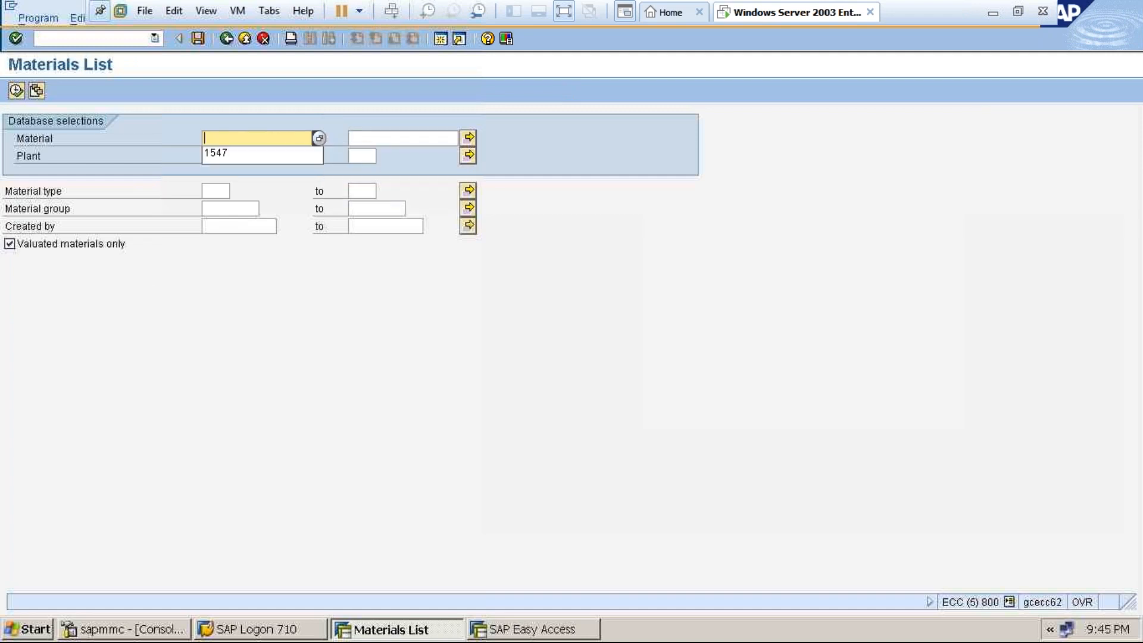
pyautogui.click(232, 178)
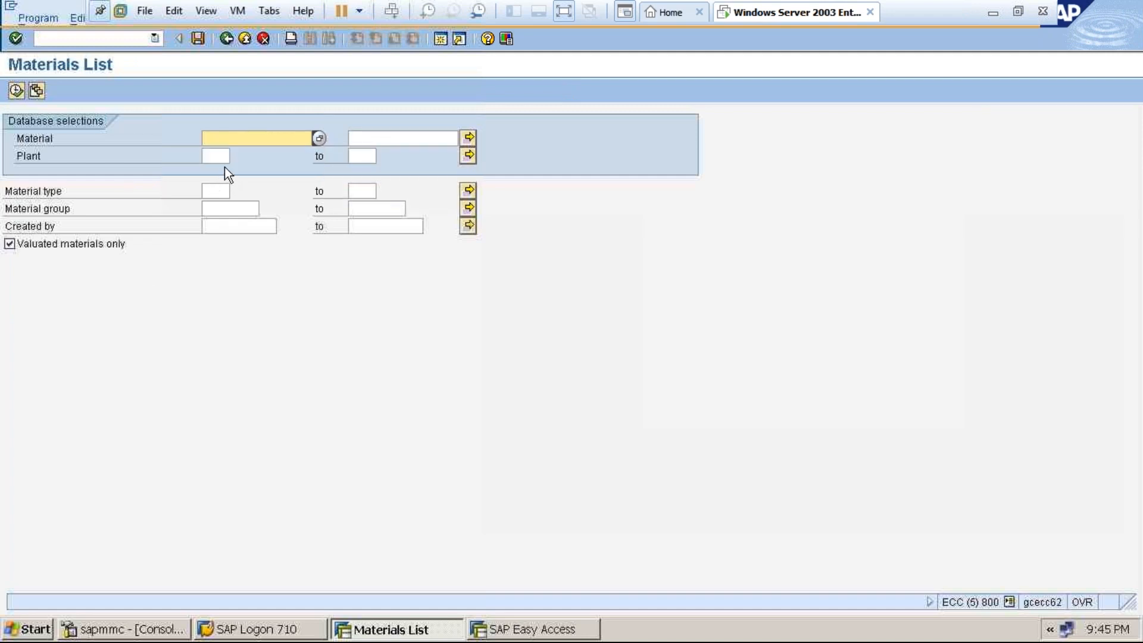
# List the valuated materials of type ZIPE in plant 3000, then return to the SAP Easy Access screen.
pyautogui.click(220, 158)
pyautogui.write('PLAN')
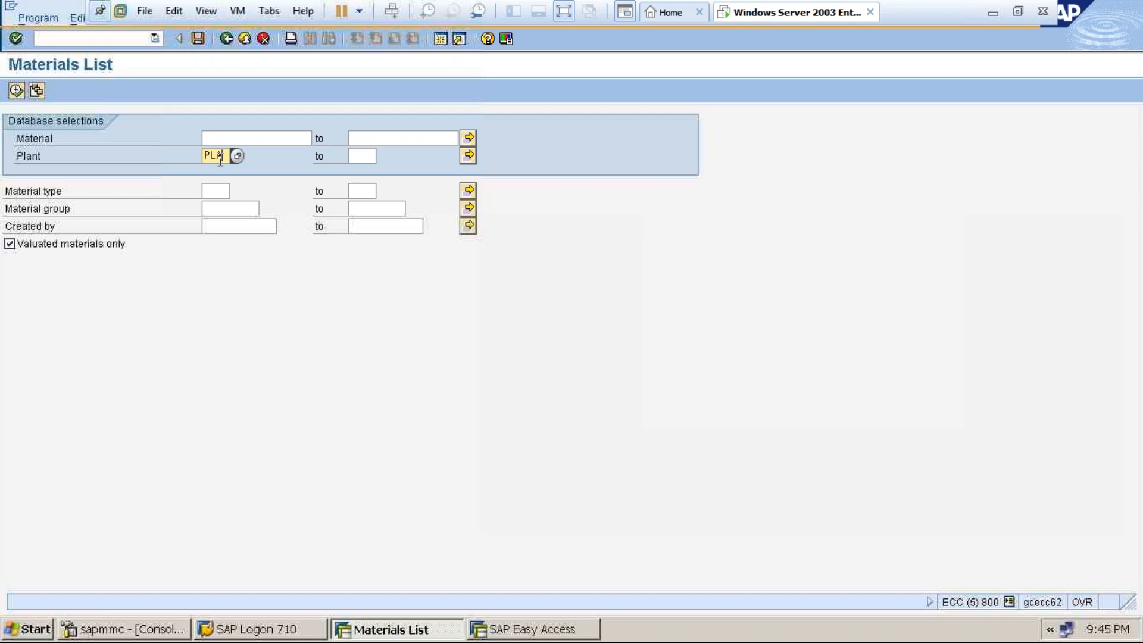
pyautogui.press('BackSpace')
pyautogui.press('BackSpace')
pyautogui.press('BackSpace')
pyautogui.press('BackSpace')
pyautogui.write('3000')
pyautogui.click(222, 195)
pyautogui.write('ZIPE')
pyautogui.click(17, 90)
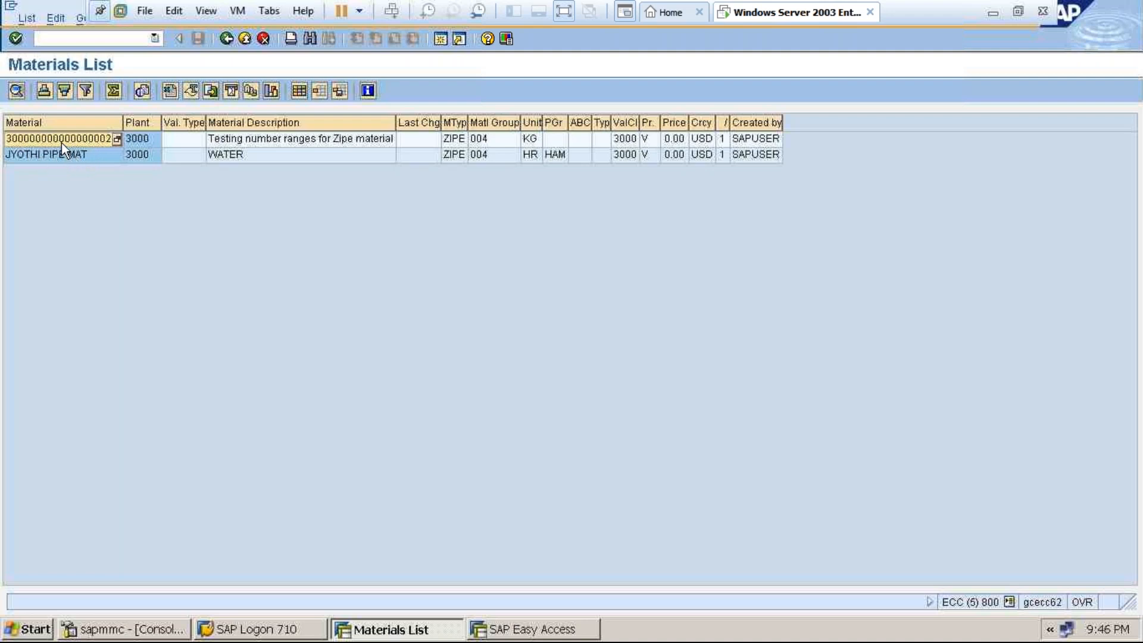
pyautogui.click(226, 44)
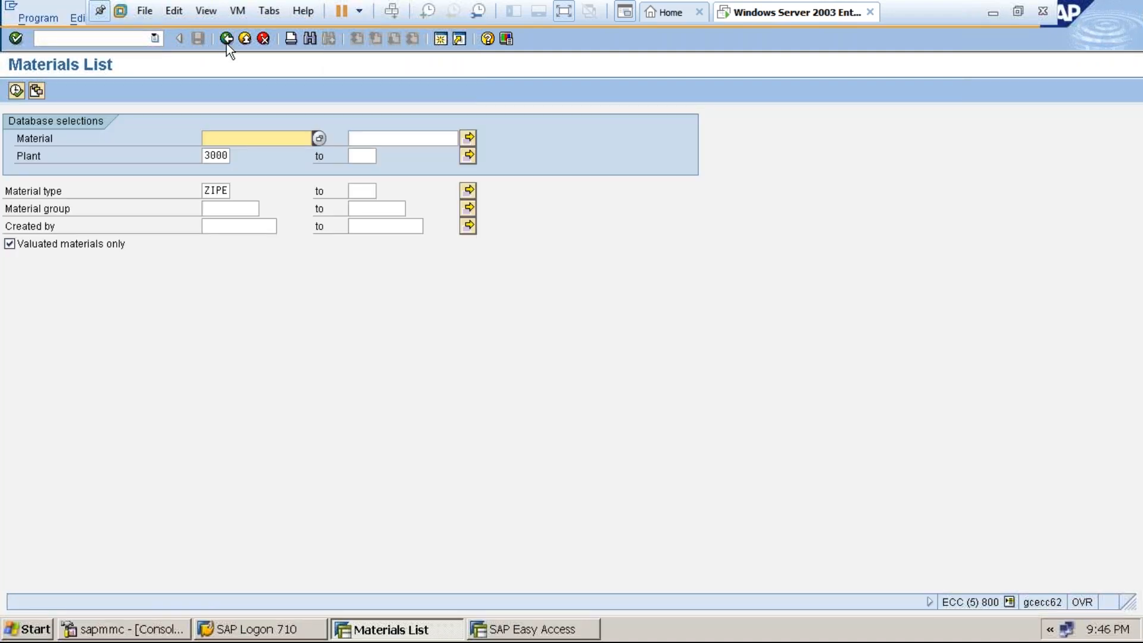
pyautogui.click(226, 44)
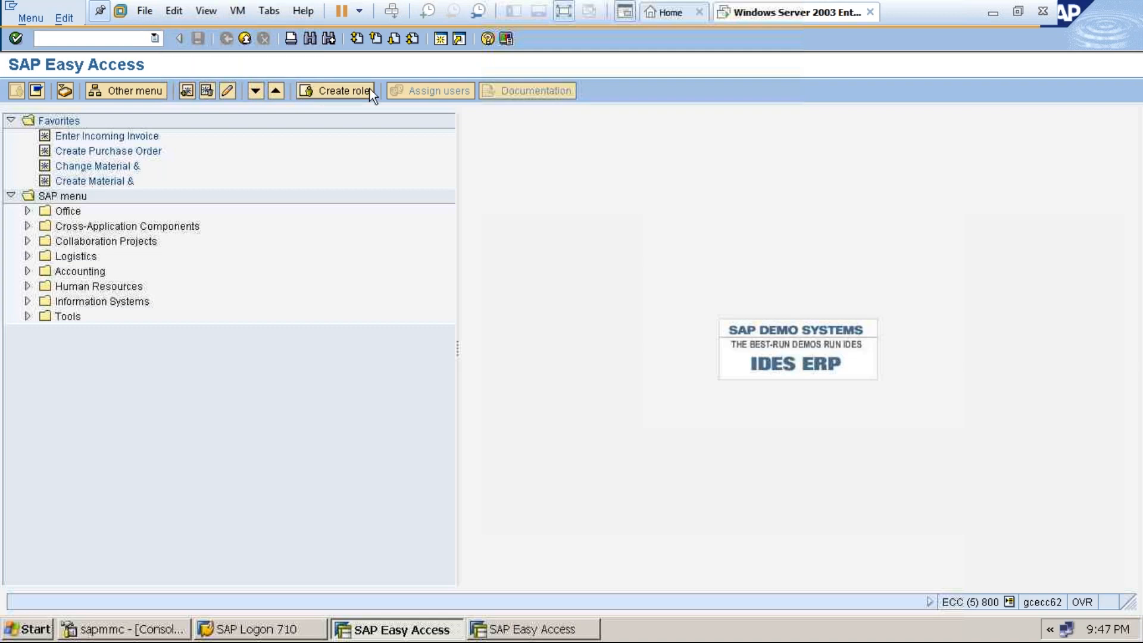
# Switch to the Material Master document in Word to read the material type controls, then return to the virtual machine in full screen.
pyautogui.click(563, 12)
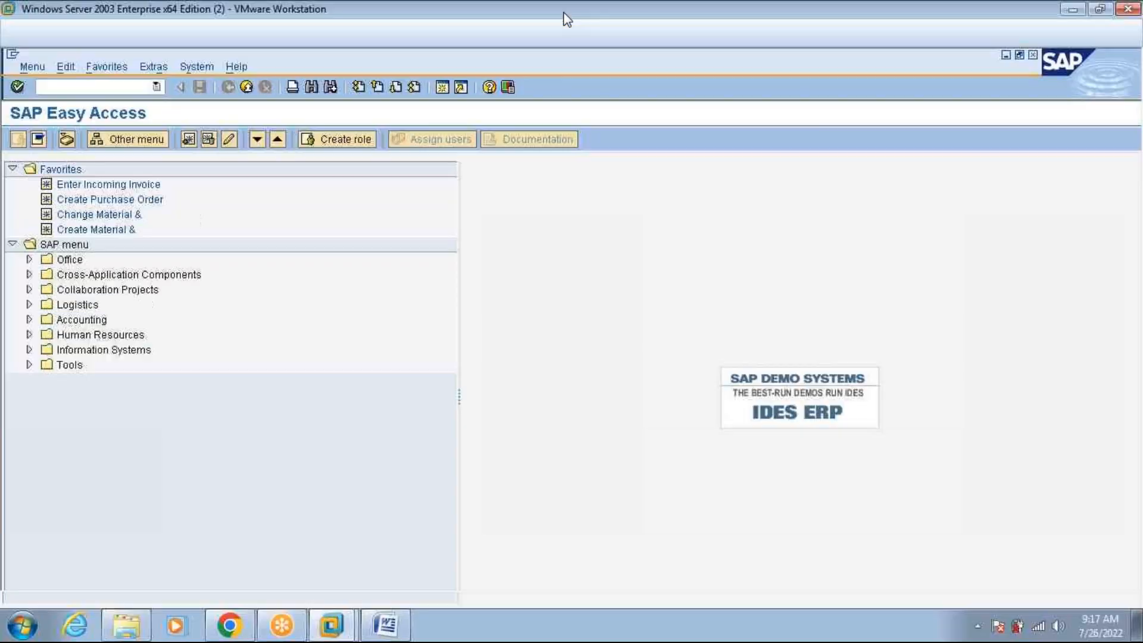
pyautogui.click(383, 624)
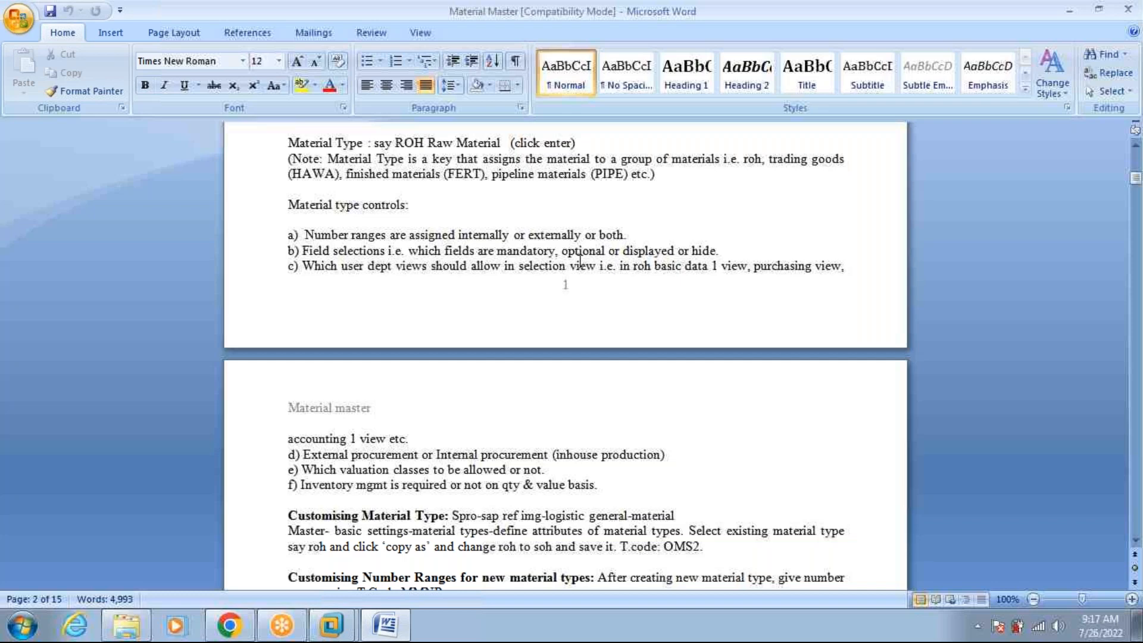
pyautogui.click(337, 625)
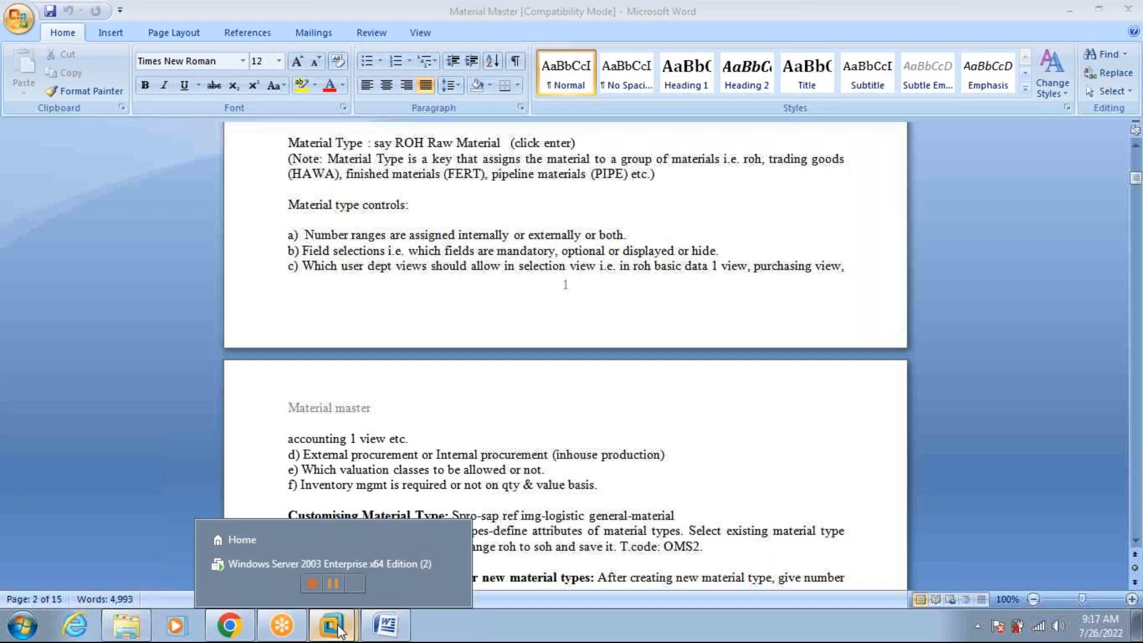
pyautogui.click(330, 562)
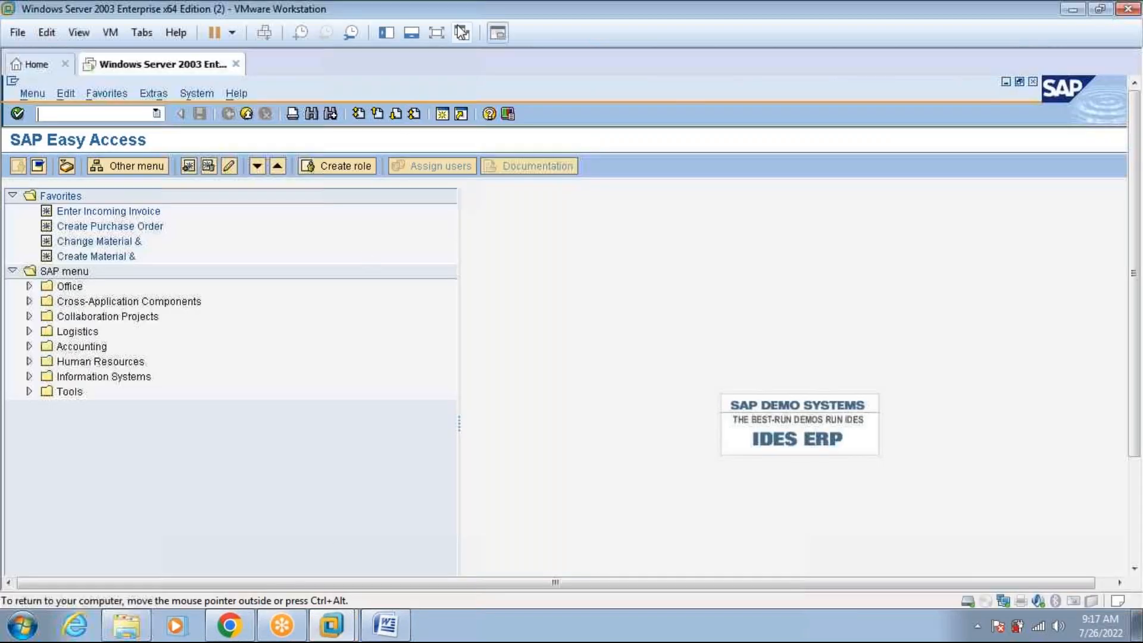
pyautogui.click(438, 37)
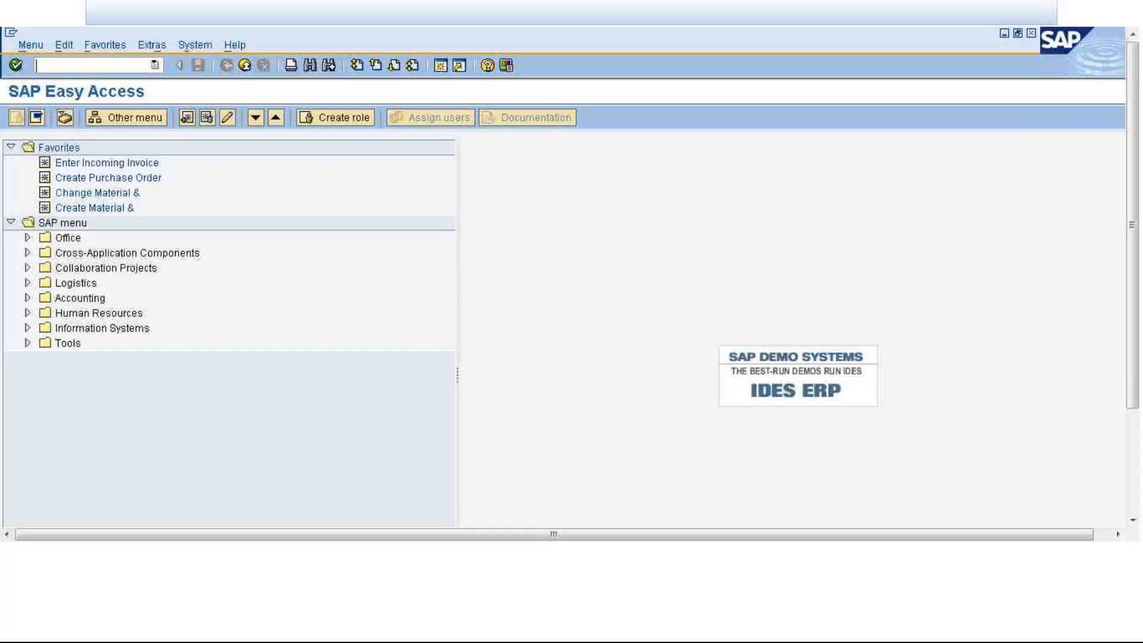
# Start material creation with transaction MM01, examine the views offered for material type ZIPE and close the view selection.
pyautogui.write('MM01')
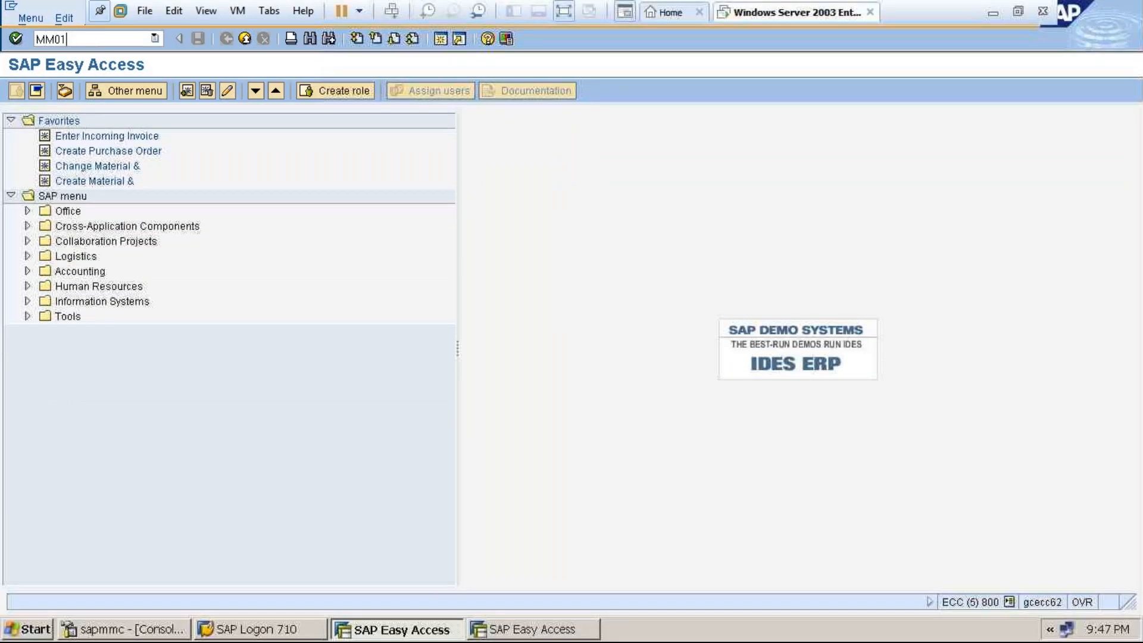
pyautogui.press('Return')
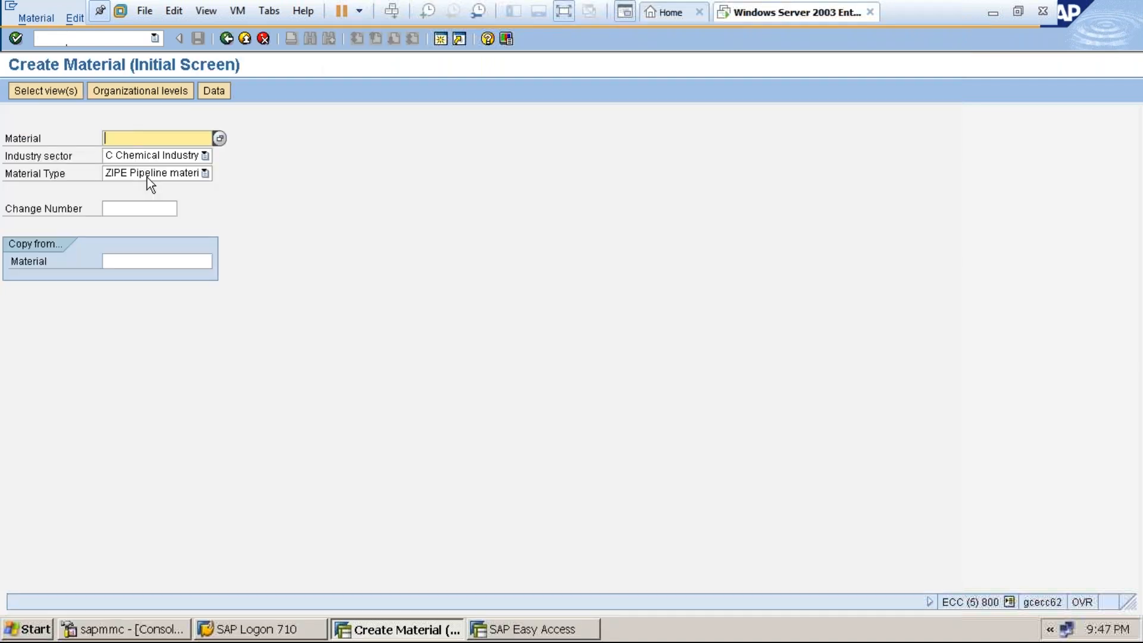
pyautogui.press('Return')
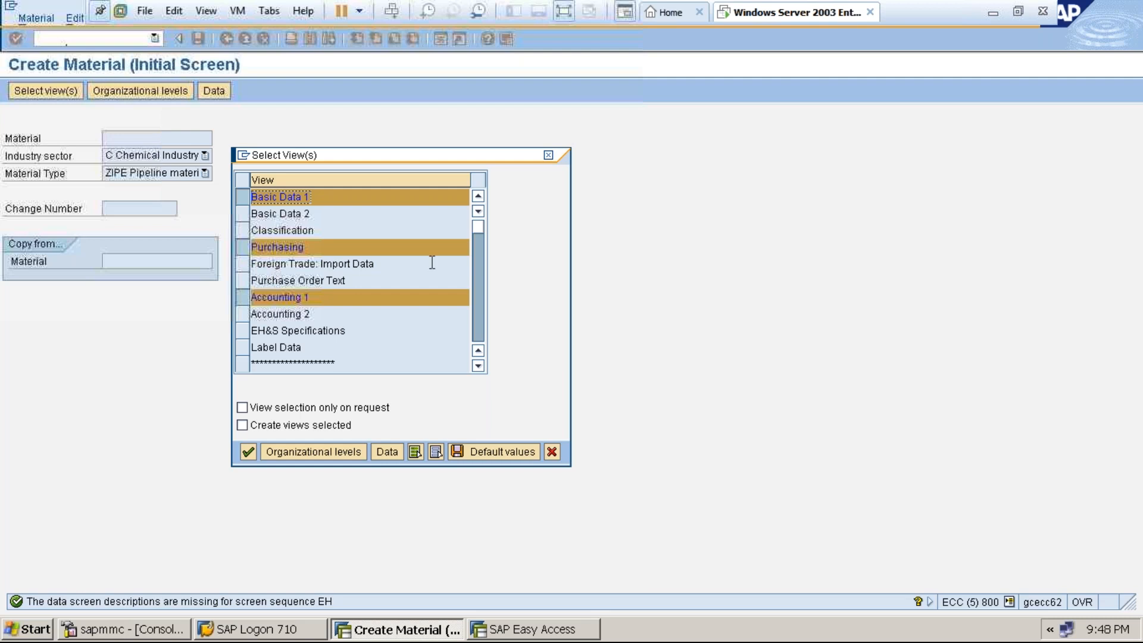
pyautogui.click(477, 328)
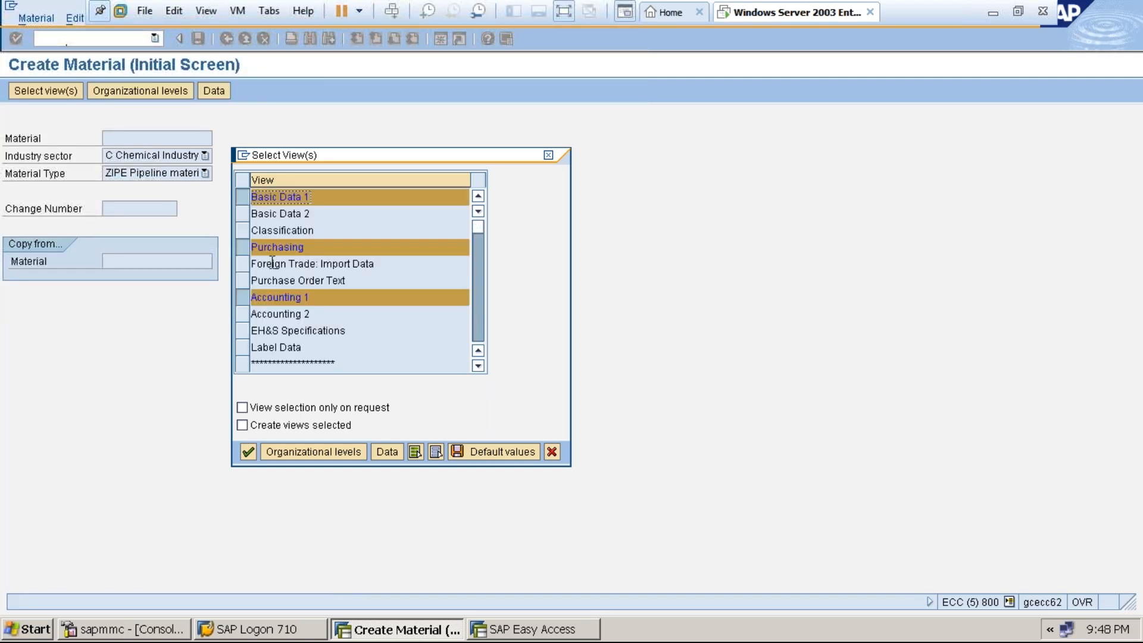
pyautogui.click(545, 156)
# Set the material type to ROH Raw material, examine its selectable views, including Warehouse Management 1, and close the view selection.
pyautogui.click(204, 173)
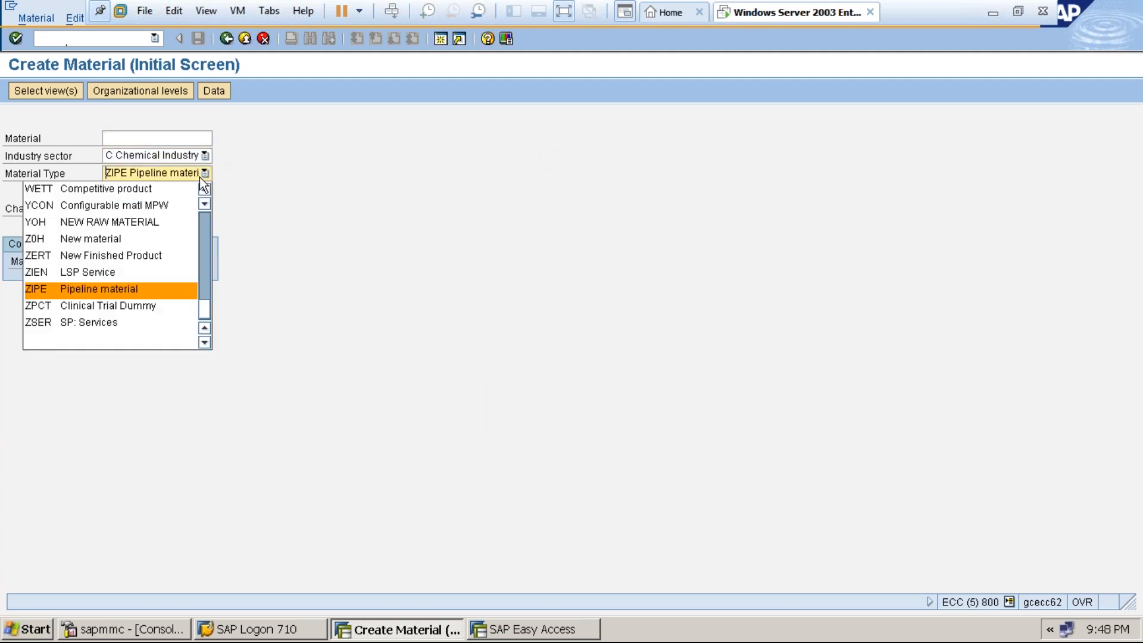
pyautogui.click(207, 220)
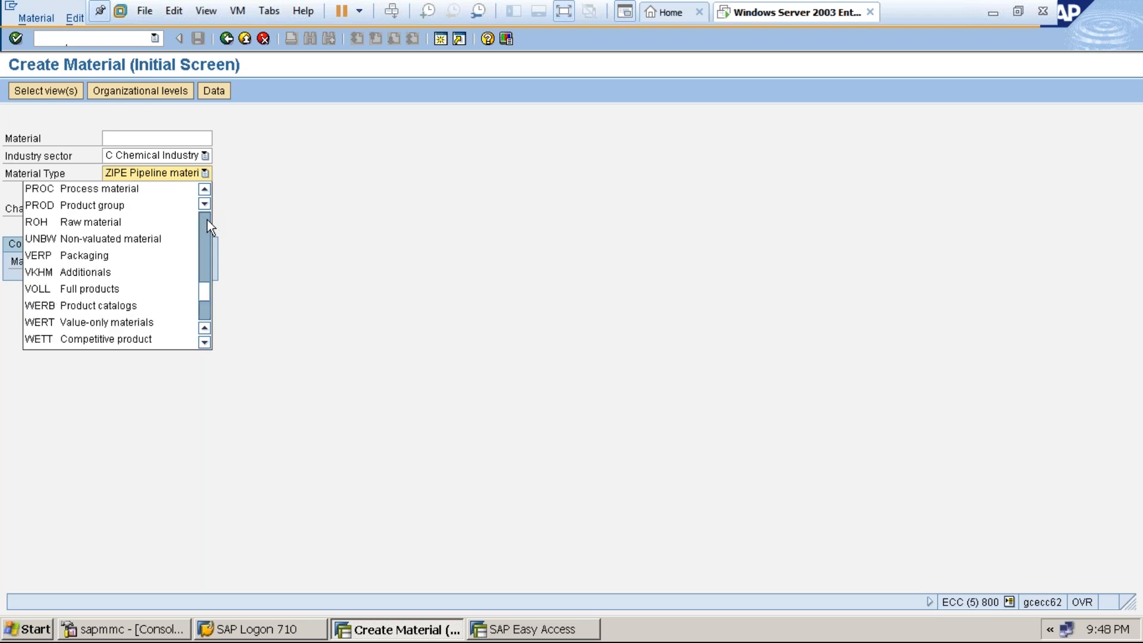
pyautogui.click(108, 222)
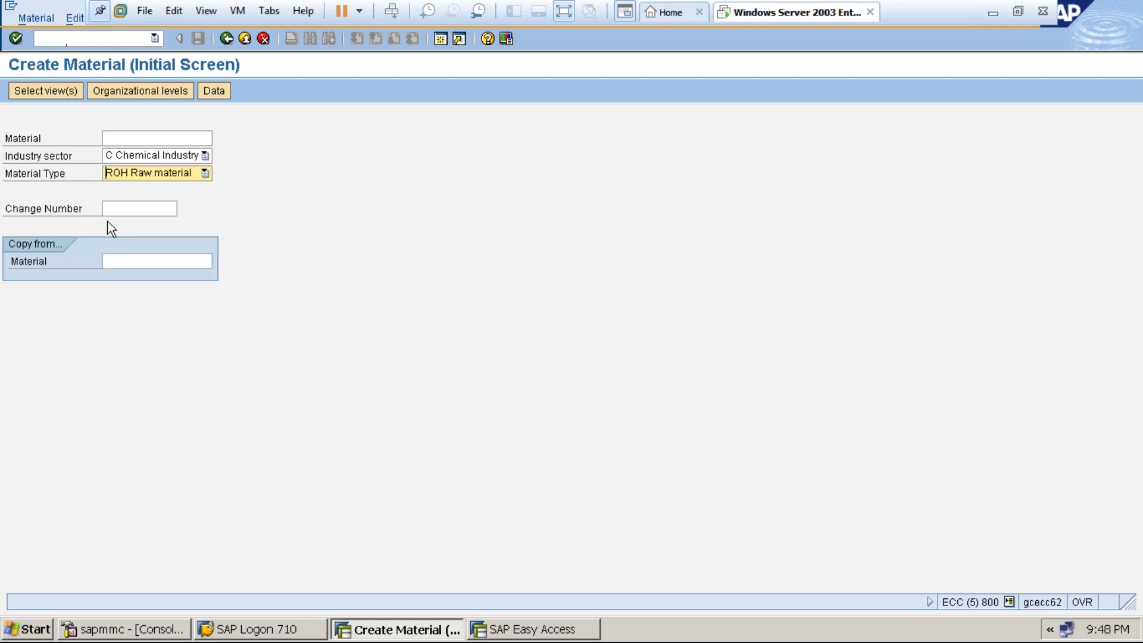
pyautogui.press('Return')
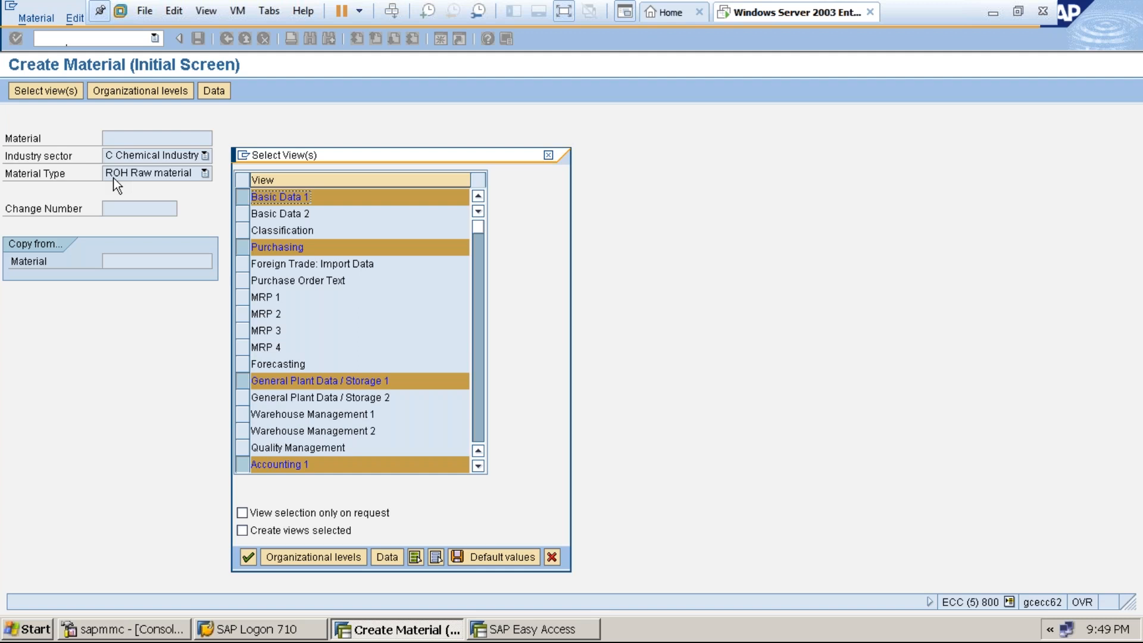
pyautogui.click(246, 415)
pyautogui.click(246, 415)
pyautogui.click(549, 154)
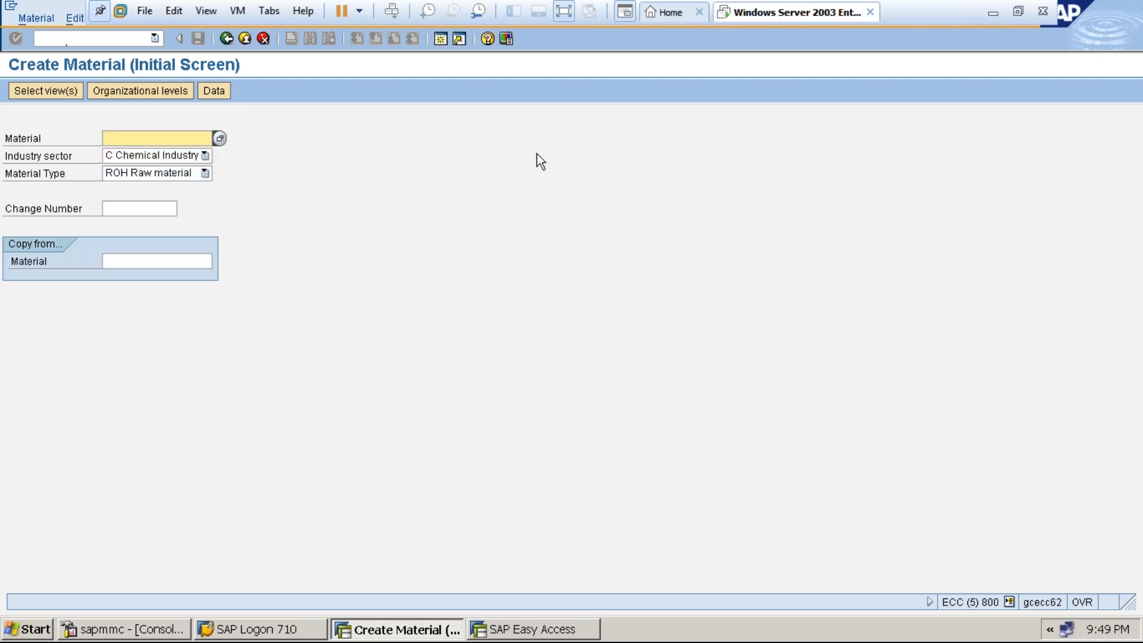
# Set the material type to PIPE Pipeline material, examine its selectable views and close the view selection.
pyautogui.click(158, 174)
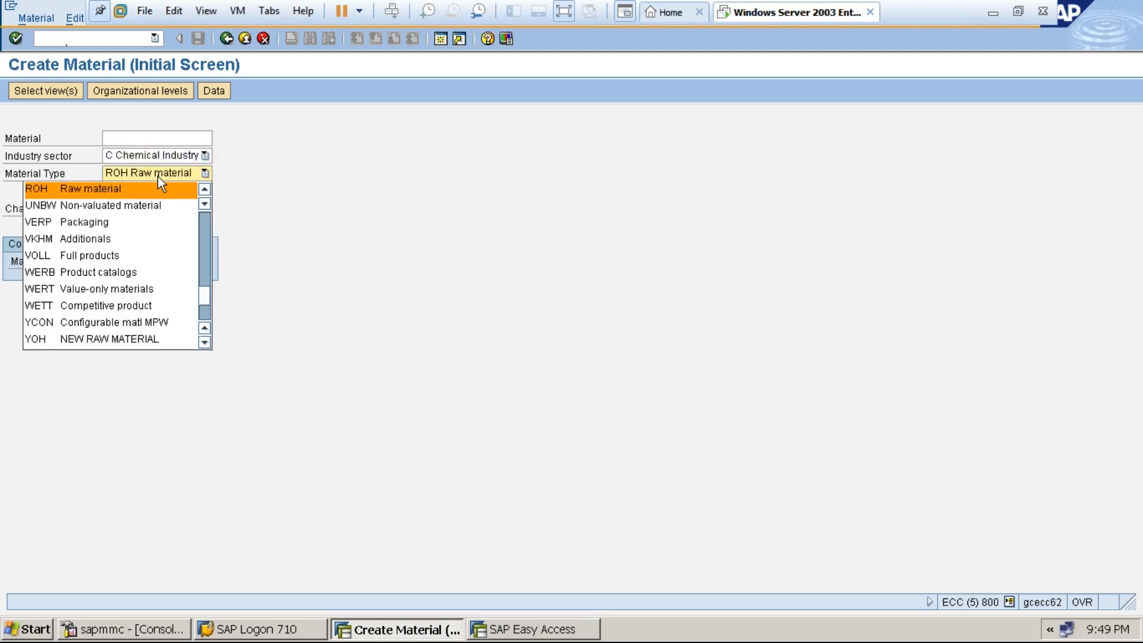
pyautogui.press('p')
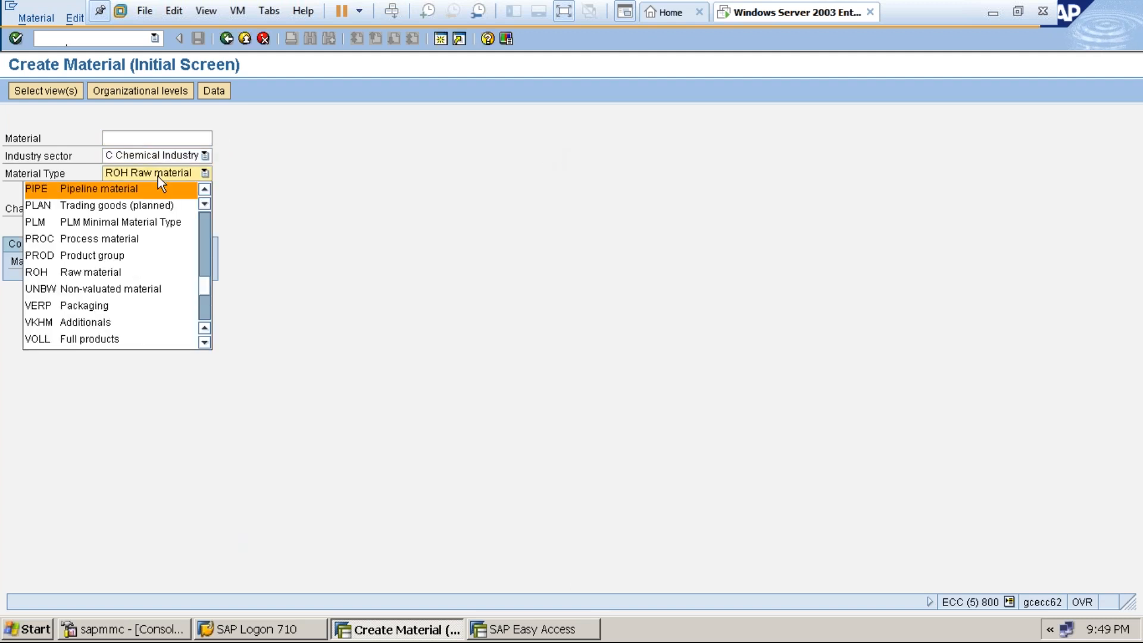
pyautogui.press('Return')
pyautogui.press('Return')
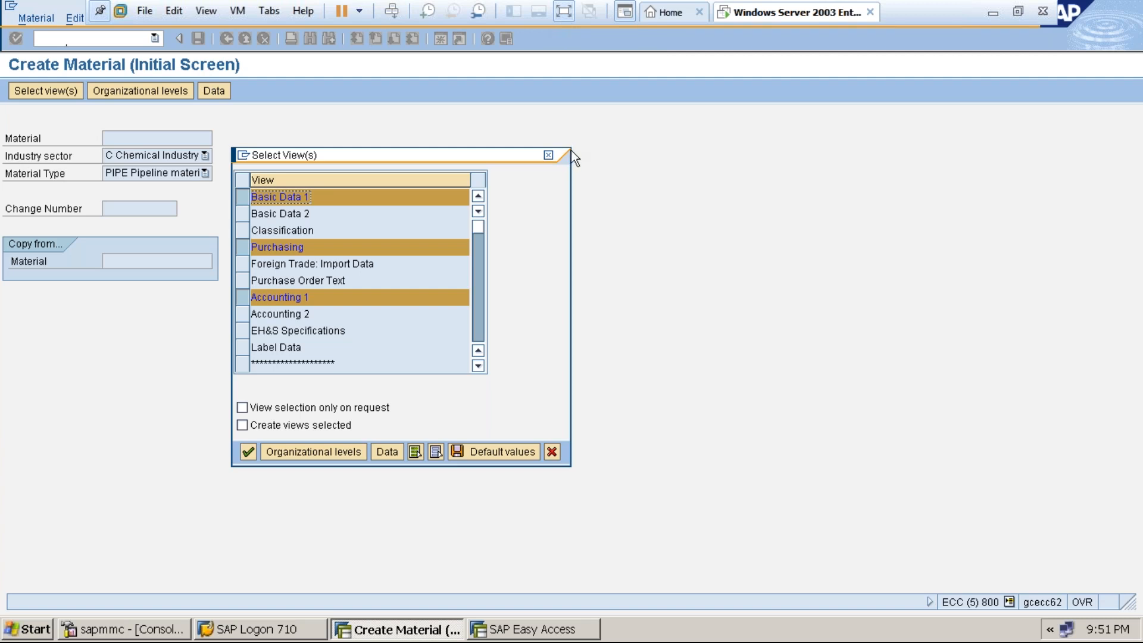
pyautogui.click(548, 157)
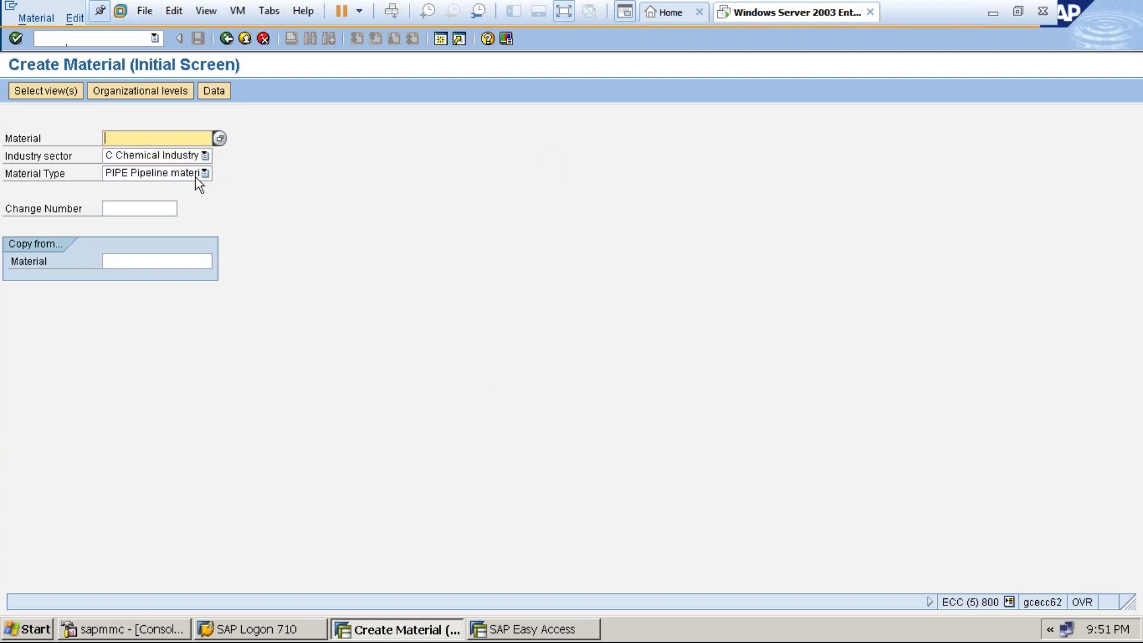
# Set the material type to VERP Packaging, examine its views by temporarily selecting Sales Org. Data 1 and 2, and close the view selection.
pyautogui.click(205, 173)
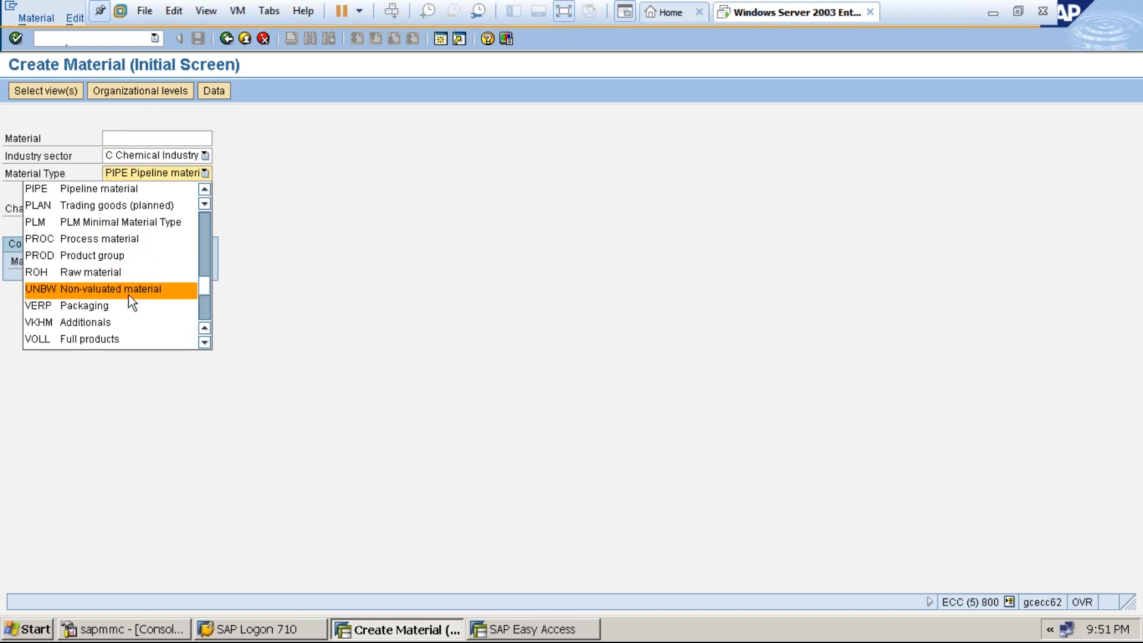
pyautogui.click(108, 312)
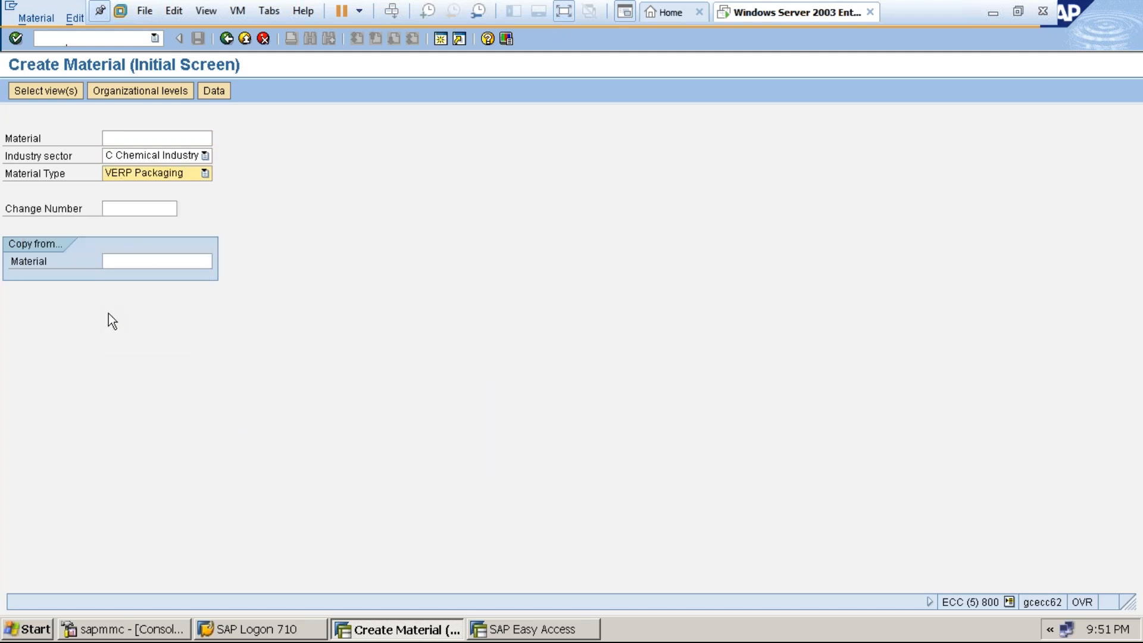
pyautogui.press('Return')
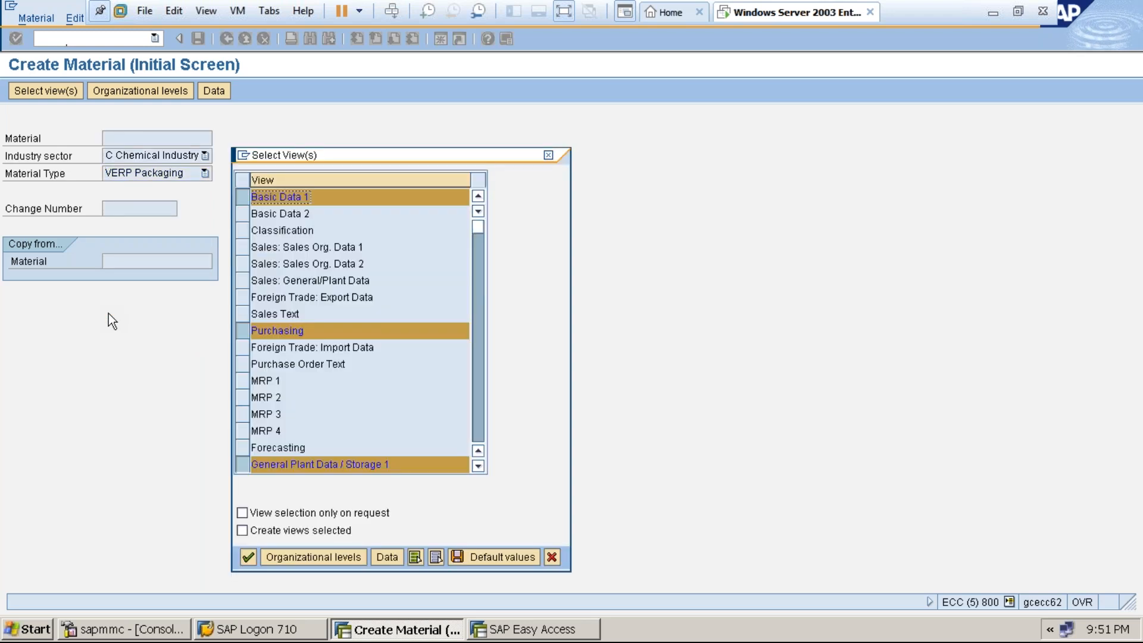
pyautogui.click(243, 247)
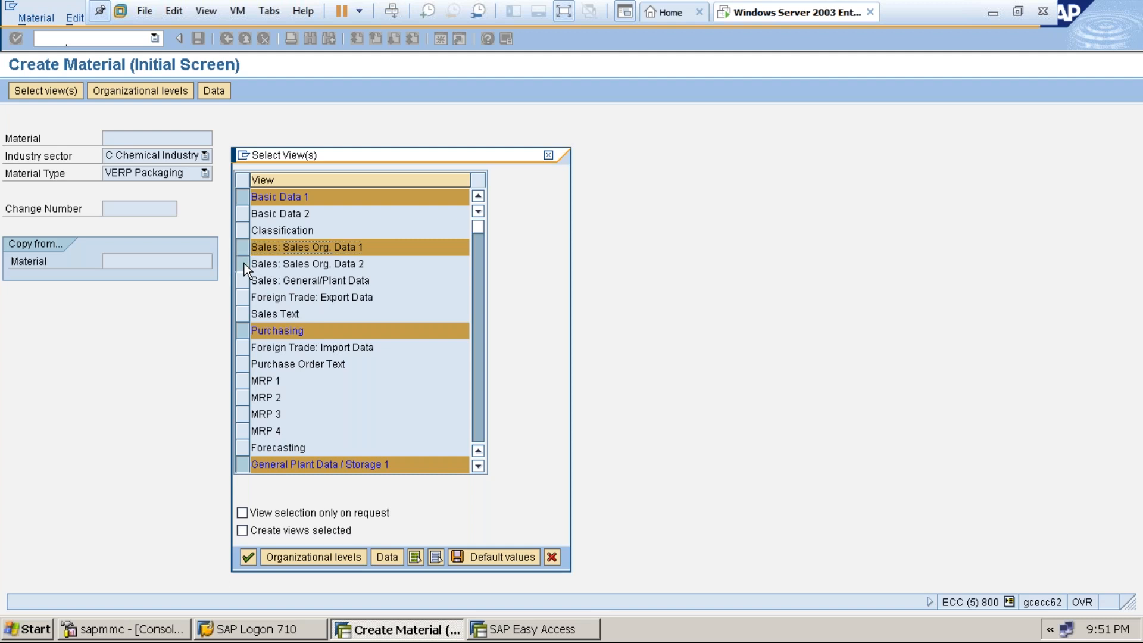
pyautogui.click(244, 263)
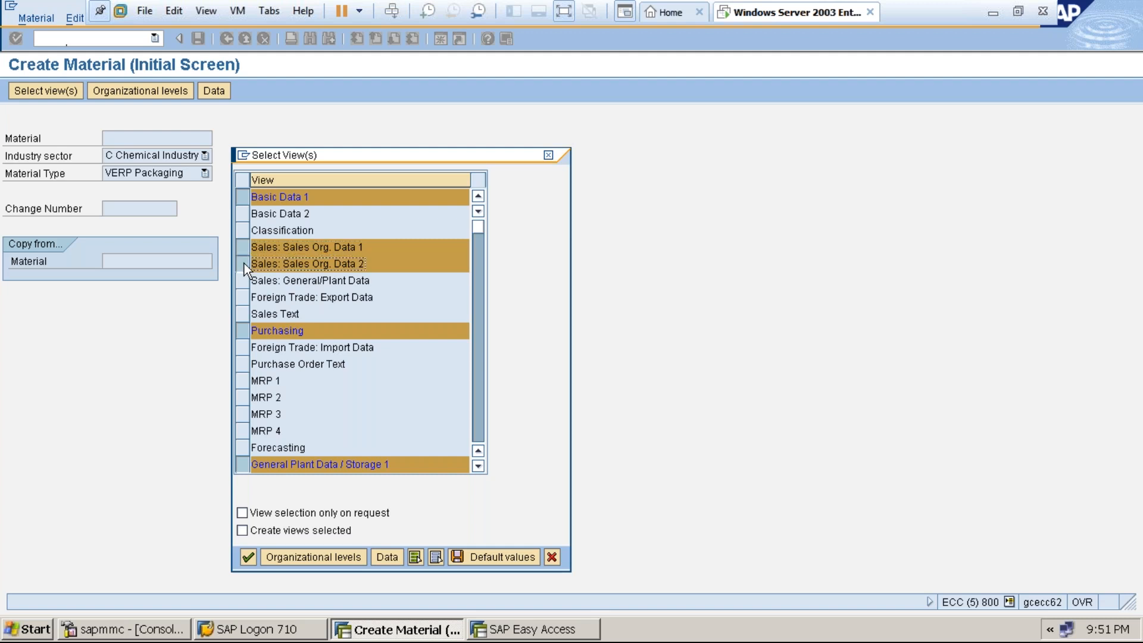
pyautogui.click(244, 263)
pyautogui.click(246, 249)
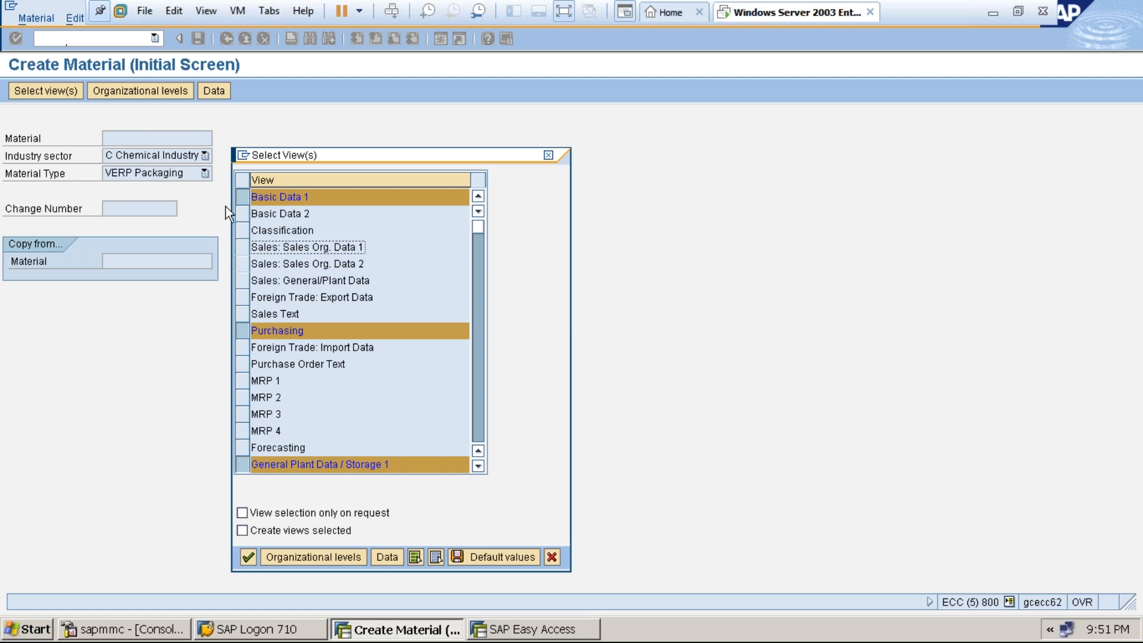
pyautogui.click(243, 247)
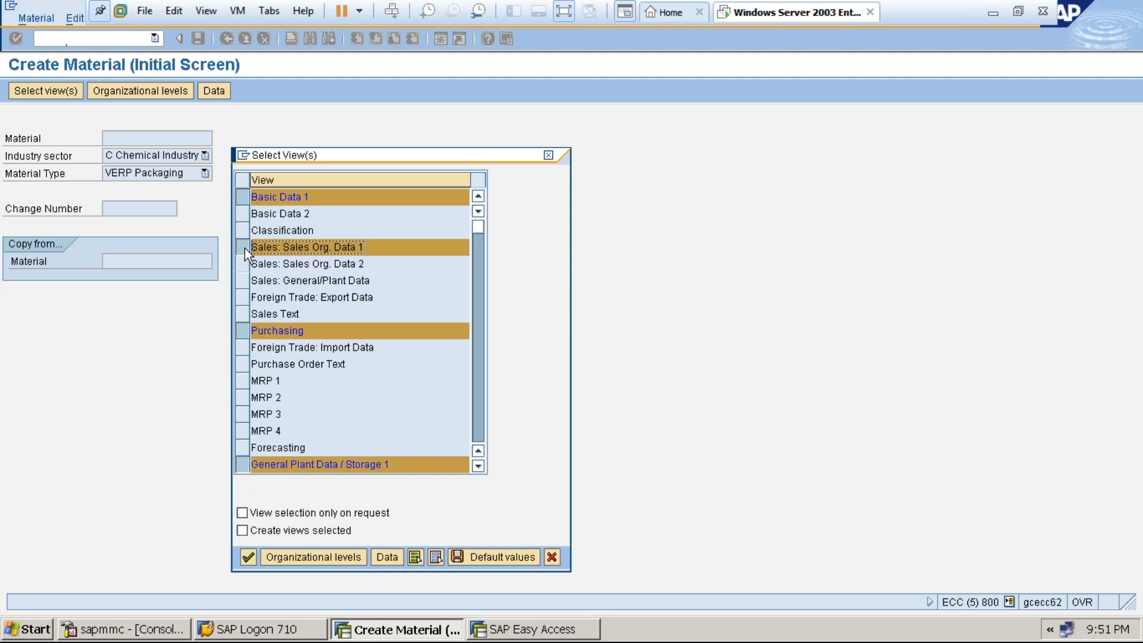
pyautogui.click(243, 247)
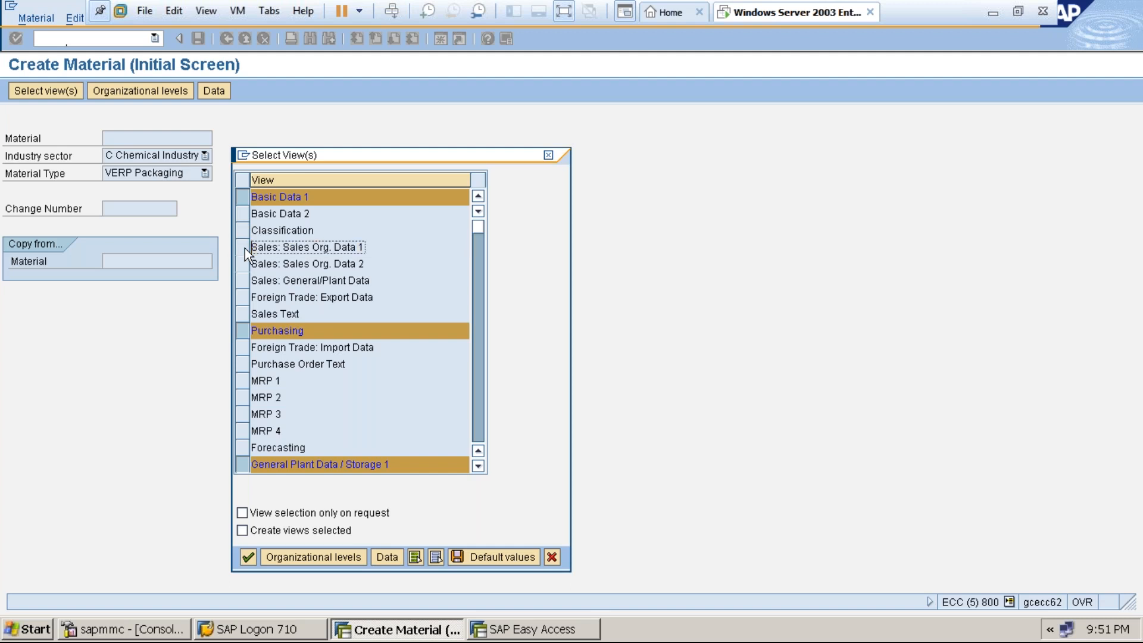
pyautogui.click(549, 154)
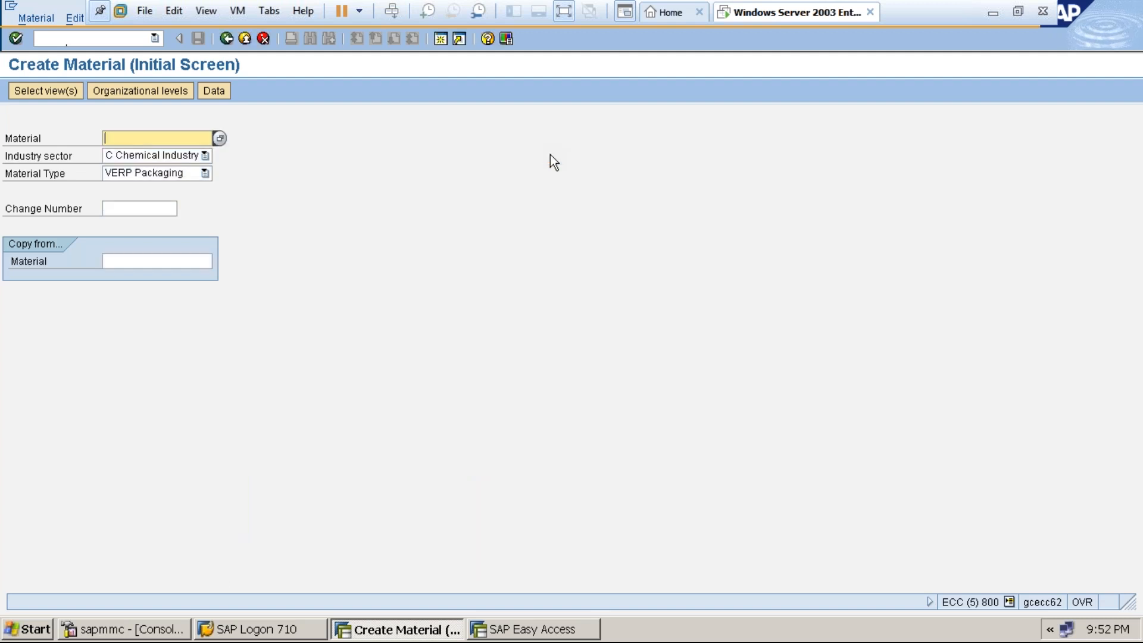
# Leave full-screen mode, open the material type choices, and consult the material type controls in the Word document Material Master before returning to SAP.
pyautogui.click(563, 12)
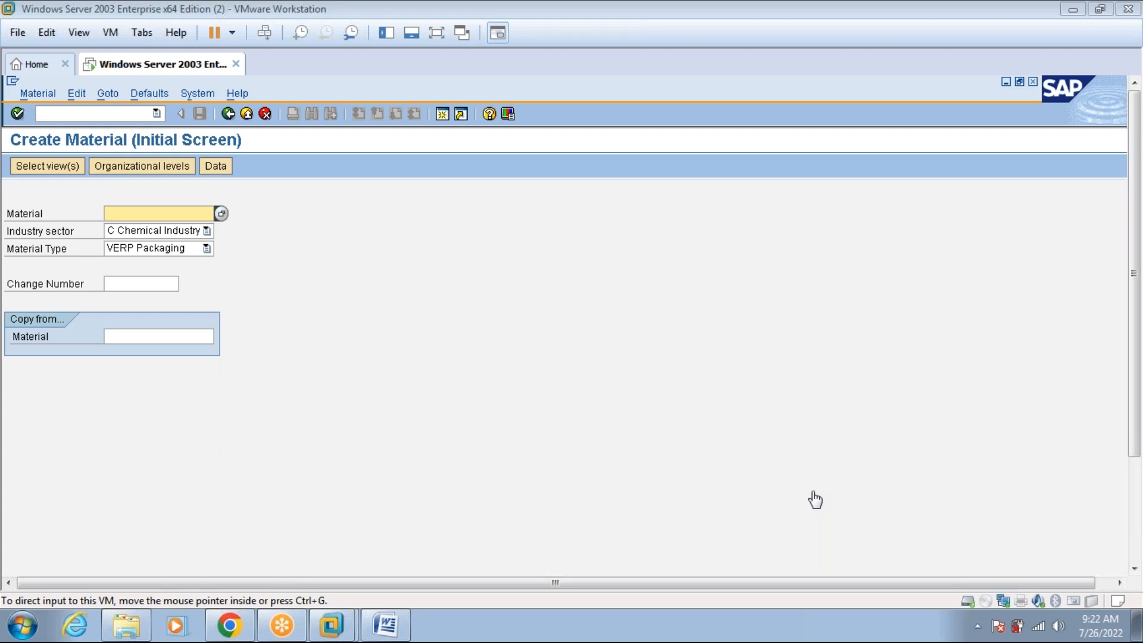
pyautogui.click(205, 248)
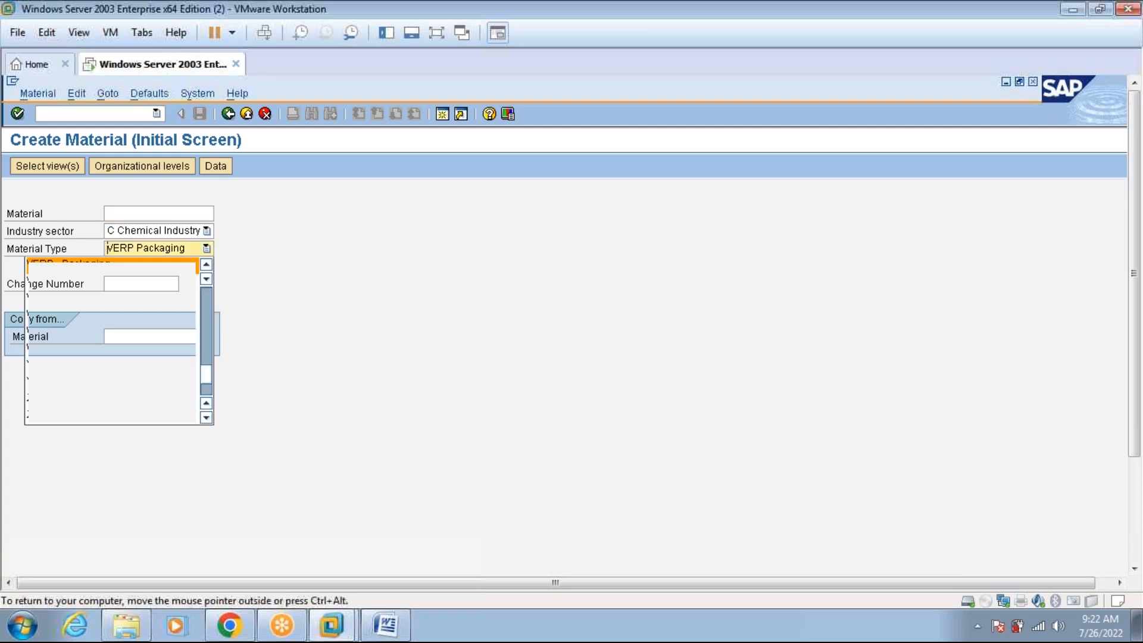
pyautogui.click(384, 625)
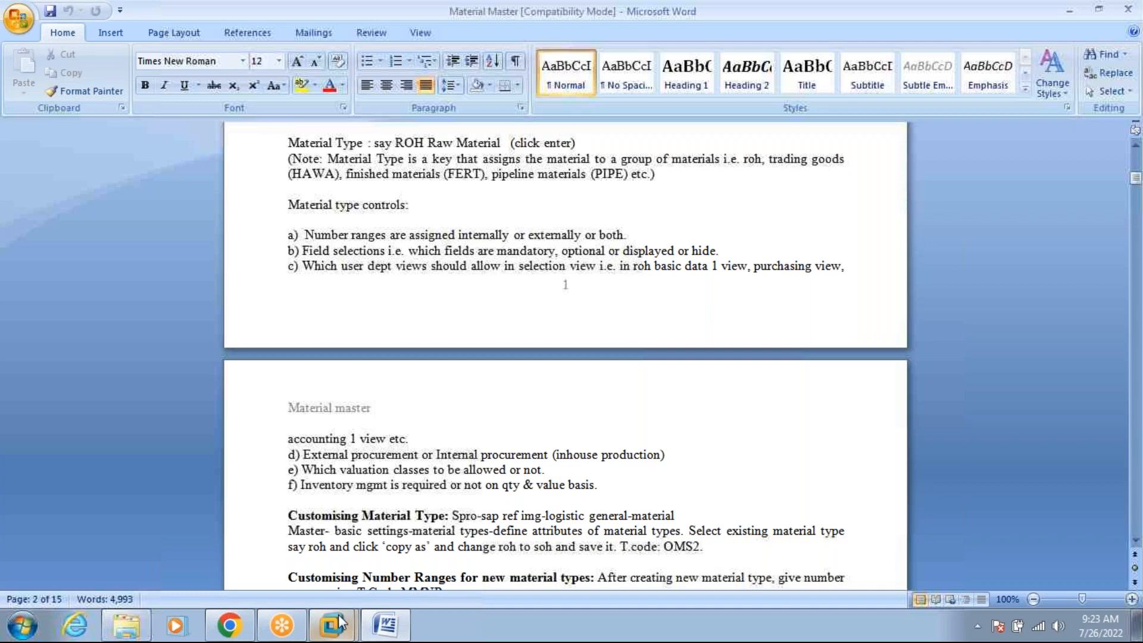
pyautogui.moveTo(335, 624)
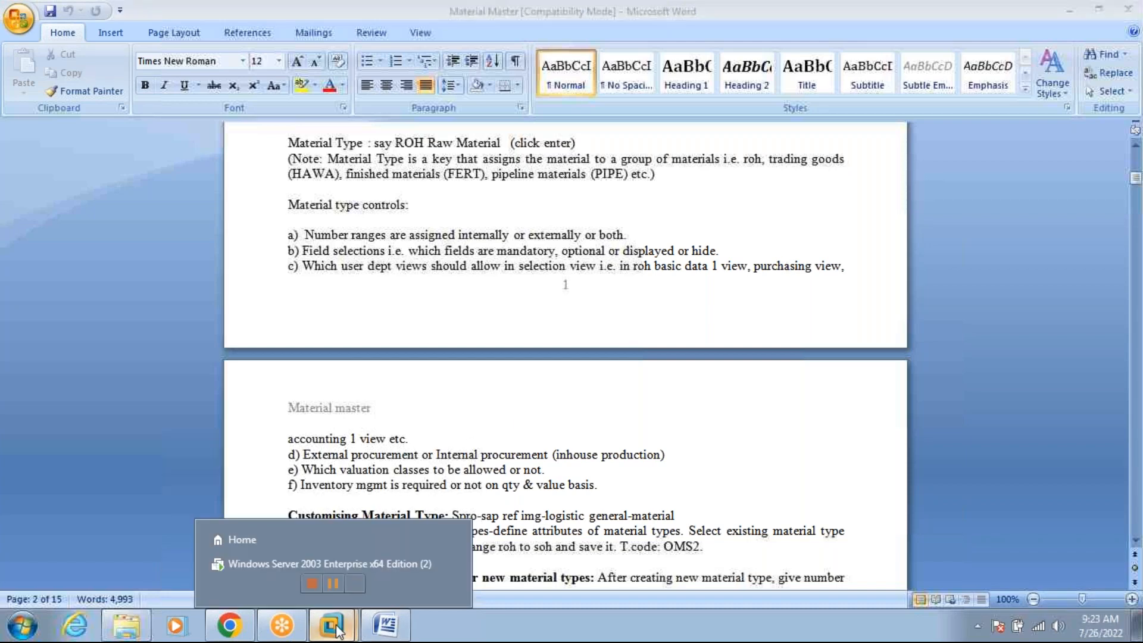
pyautogui.click(347, 564)
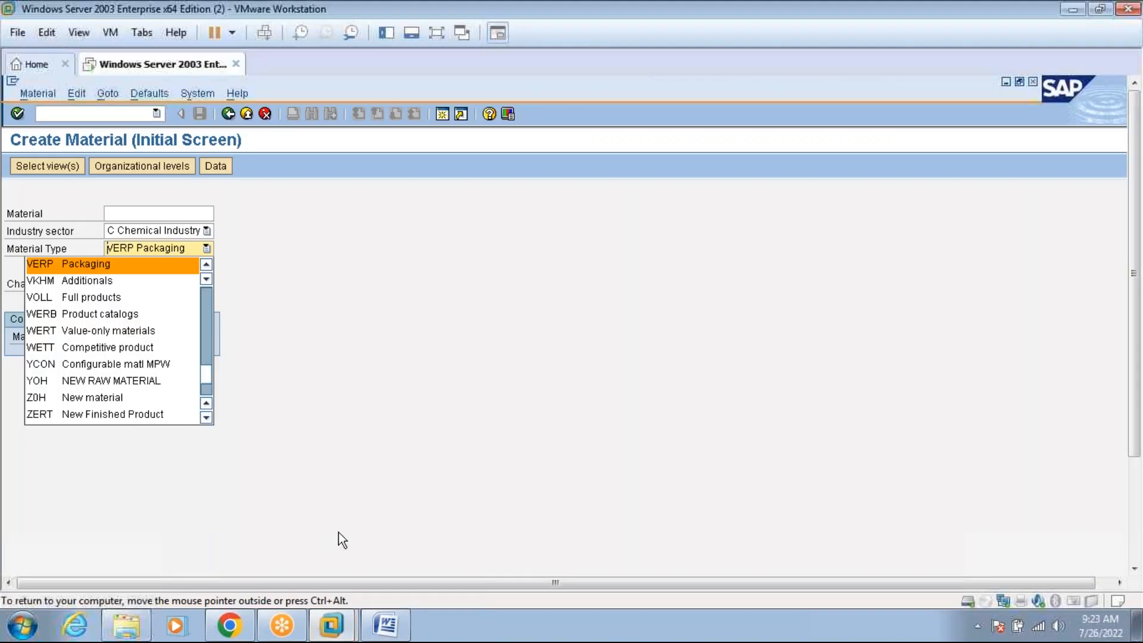
# Set the material type to ROH Raw material, compare its selectable views with the Word notes and close the view selection.
pyautogui.click(184, 247)
pyautogui.write('ROH Raw material')
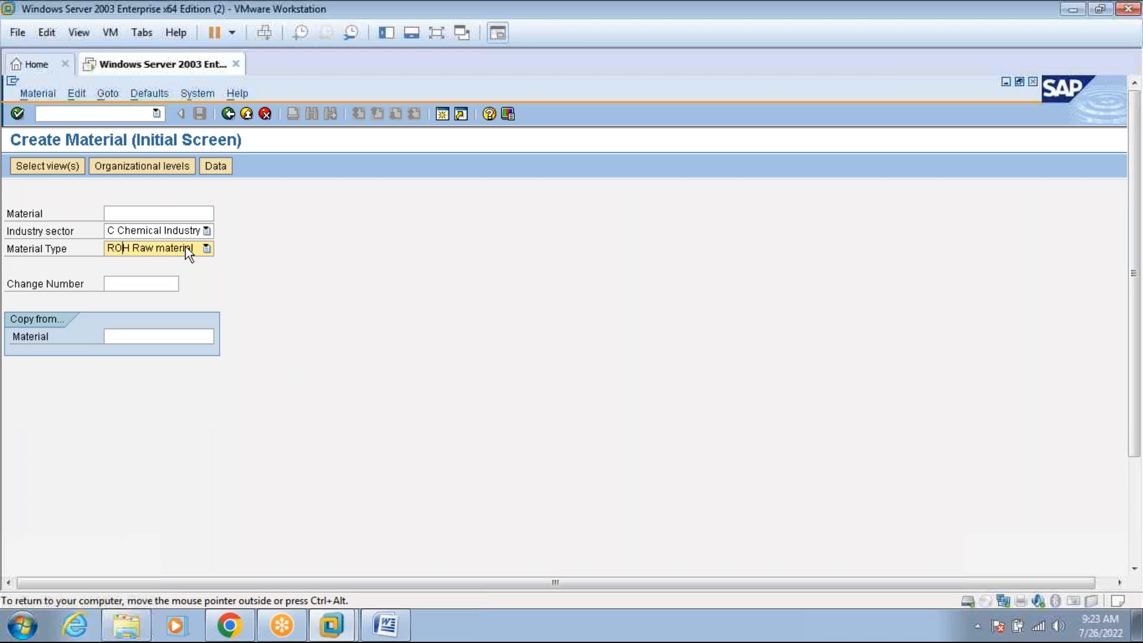
pyautogui.press('Return')
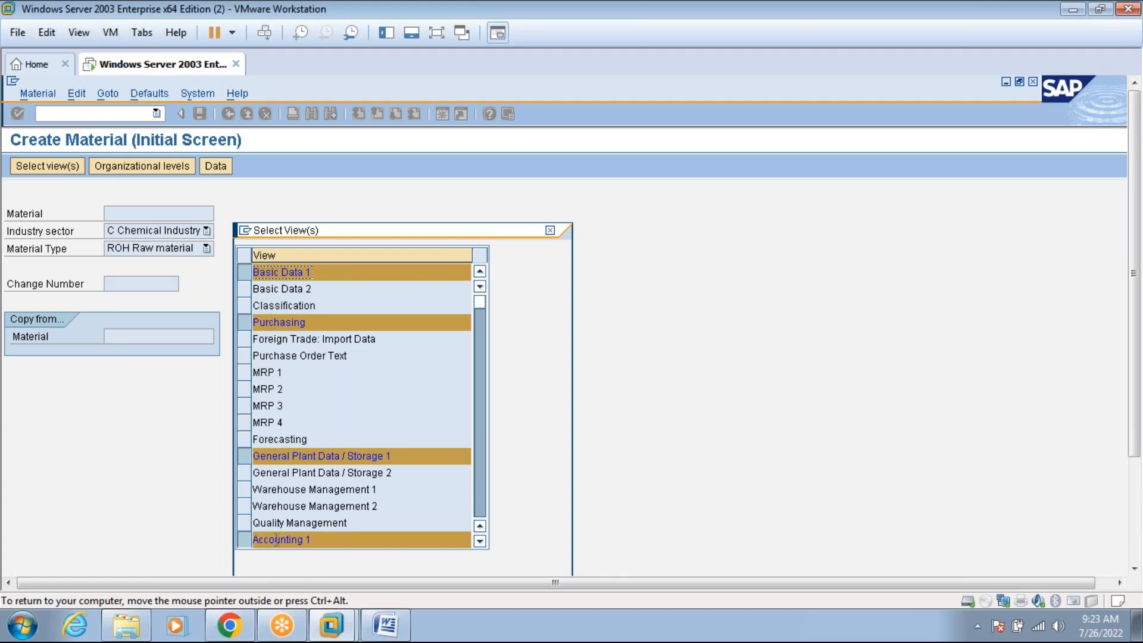
pyautogui.click(381, 630)
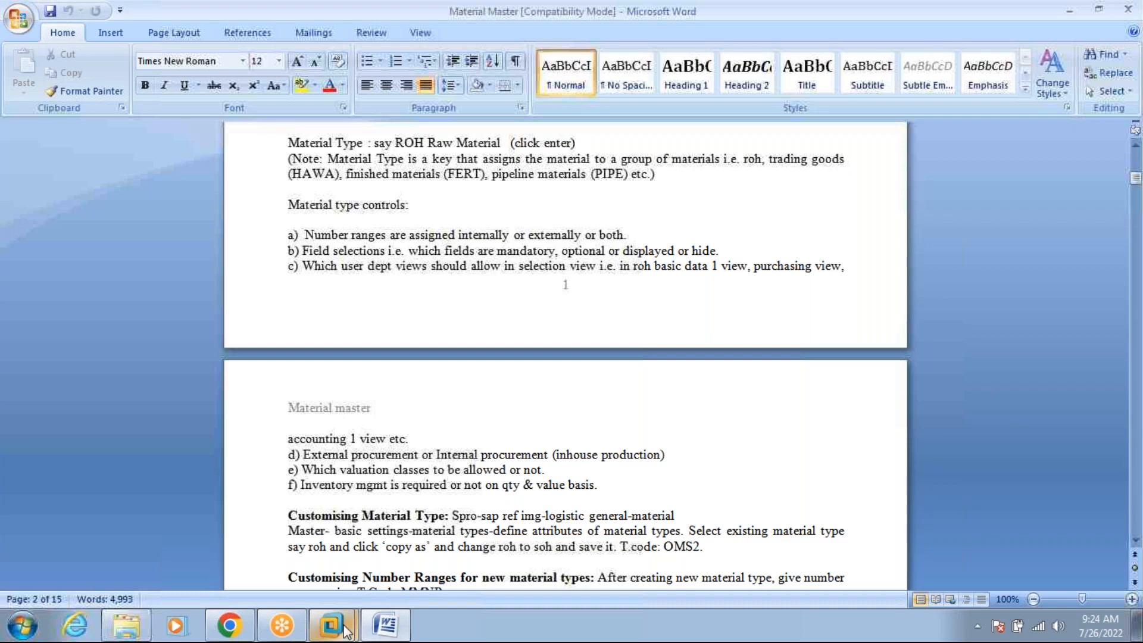
pyautogui.moveTo(334, 627)
pyautogui.click(327, 558)
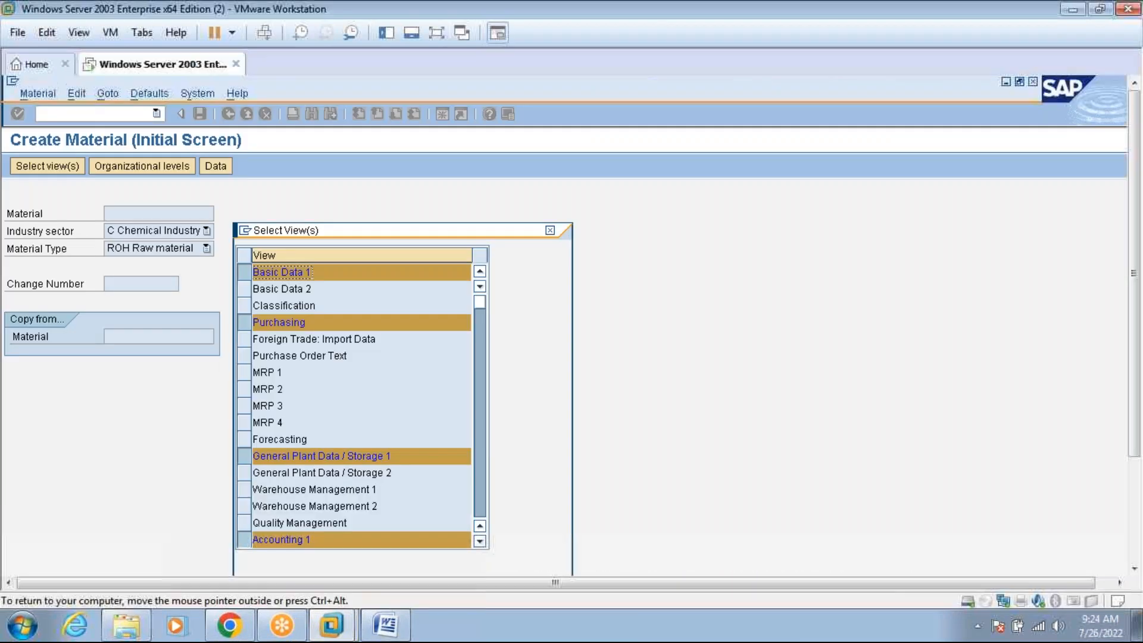
pyautogui.click(551, 233)
# Set the material type to FERT Finished product, review its selectable views and confirm the preselected ones.
pyautogui.click(194, 253)
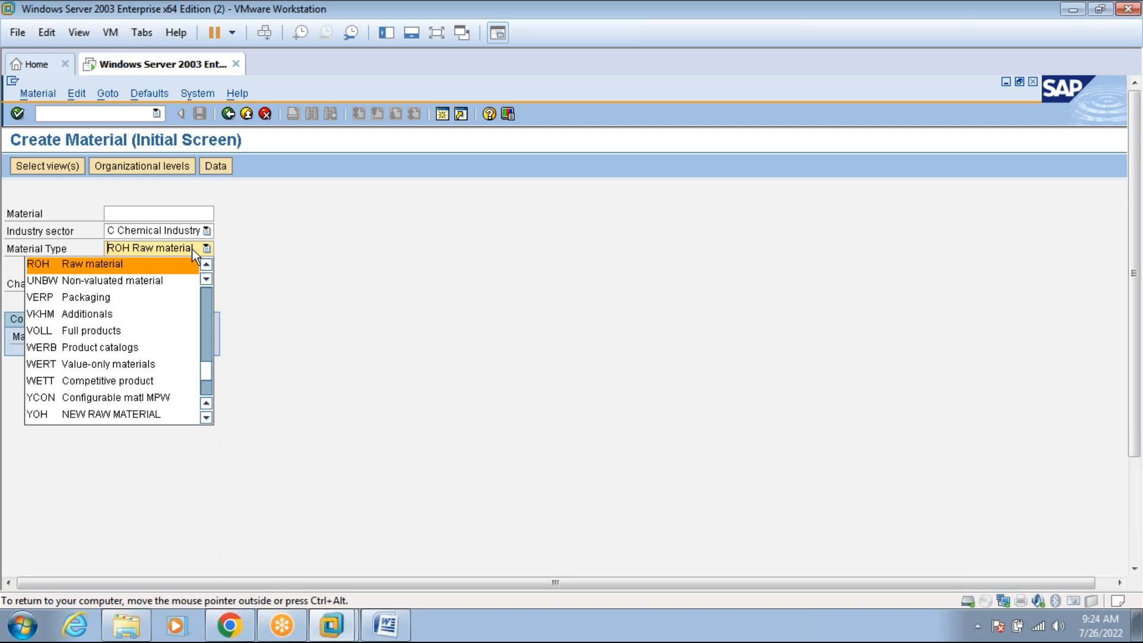
pyautogui.press('f')
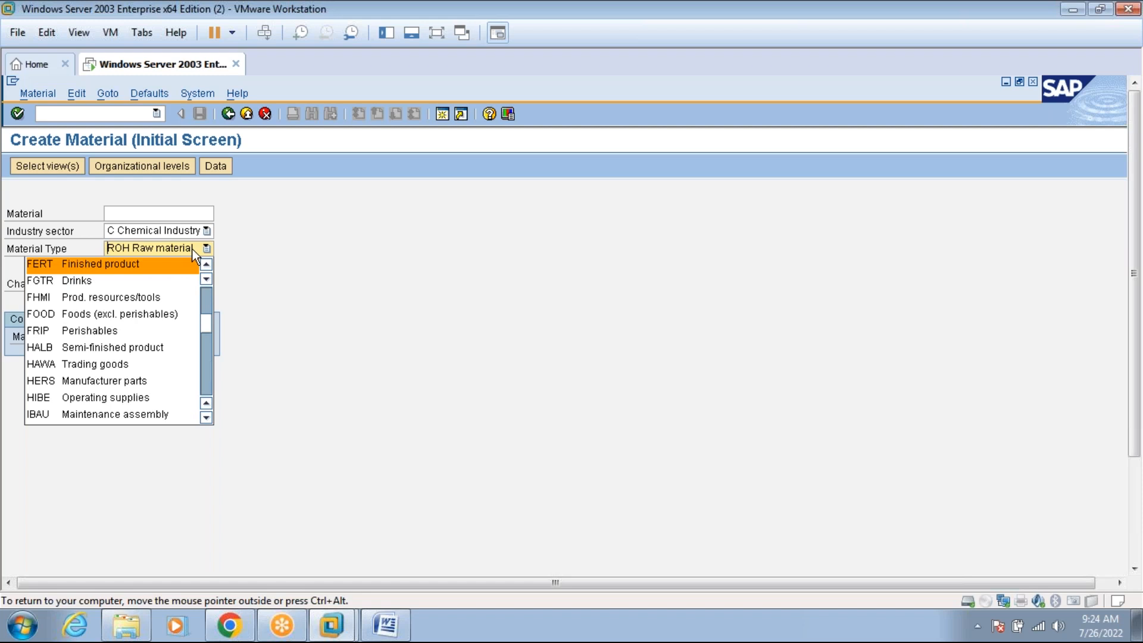
pyautogui.click(134, 263)
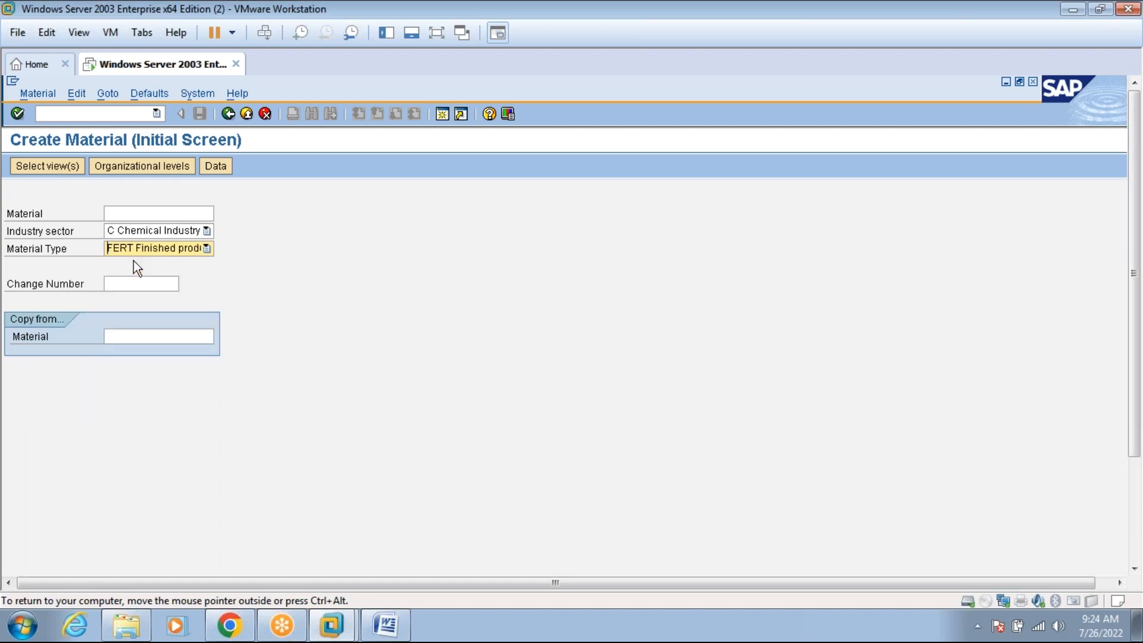
pyautogui.press('Return')
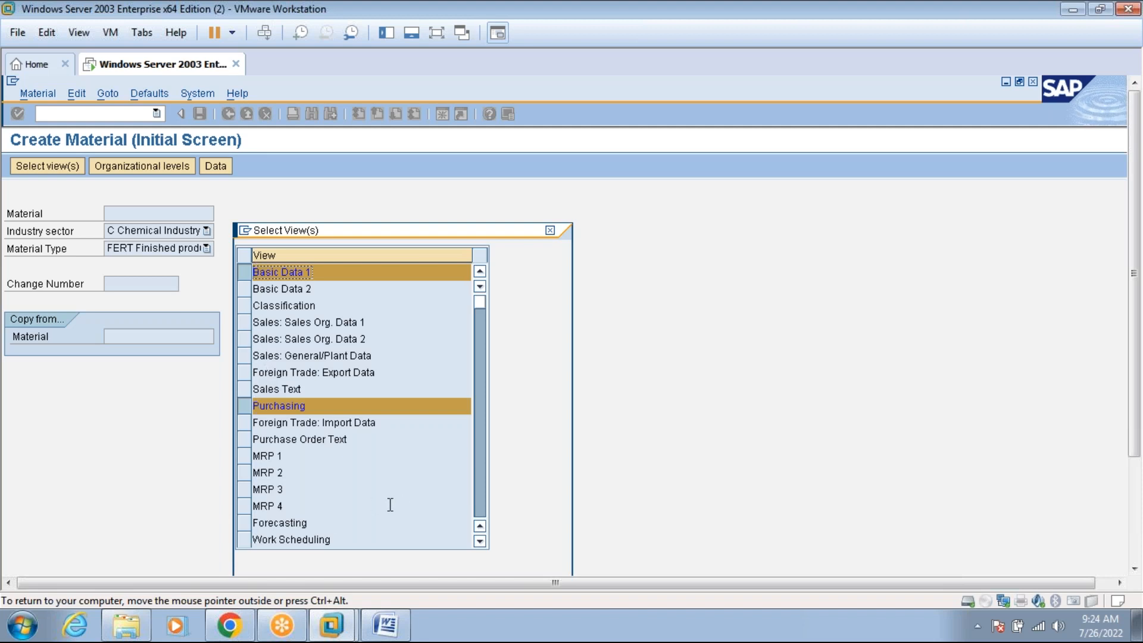
pyautogui.click(482, 500)
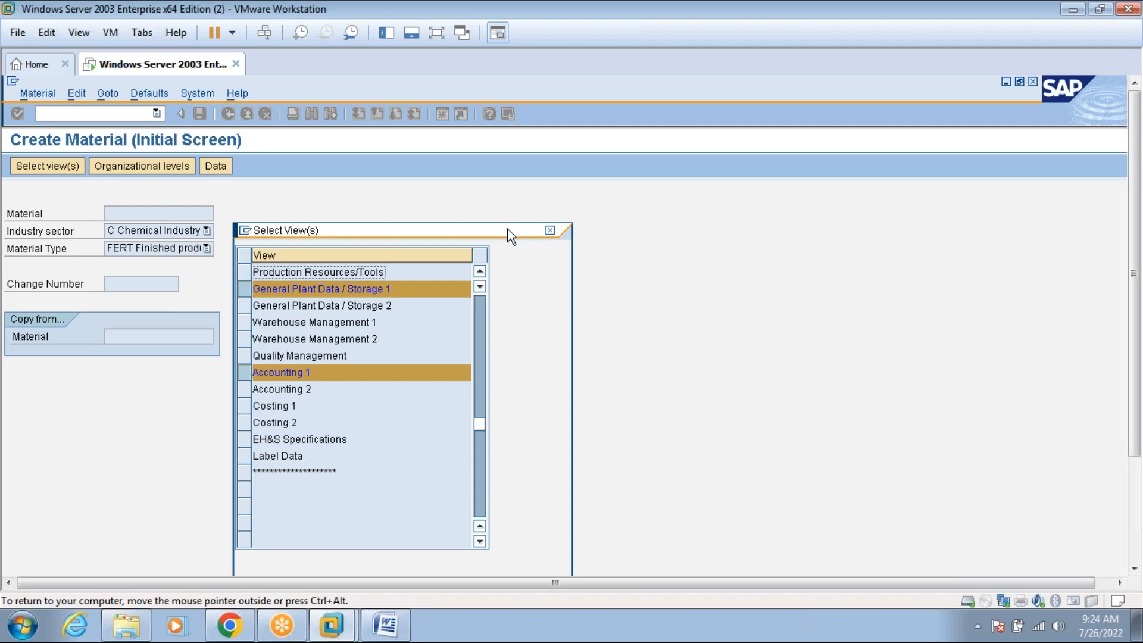
pyautogui.moveTo(506, 228); pyautogui.dragTo(452, 118)
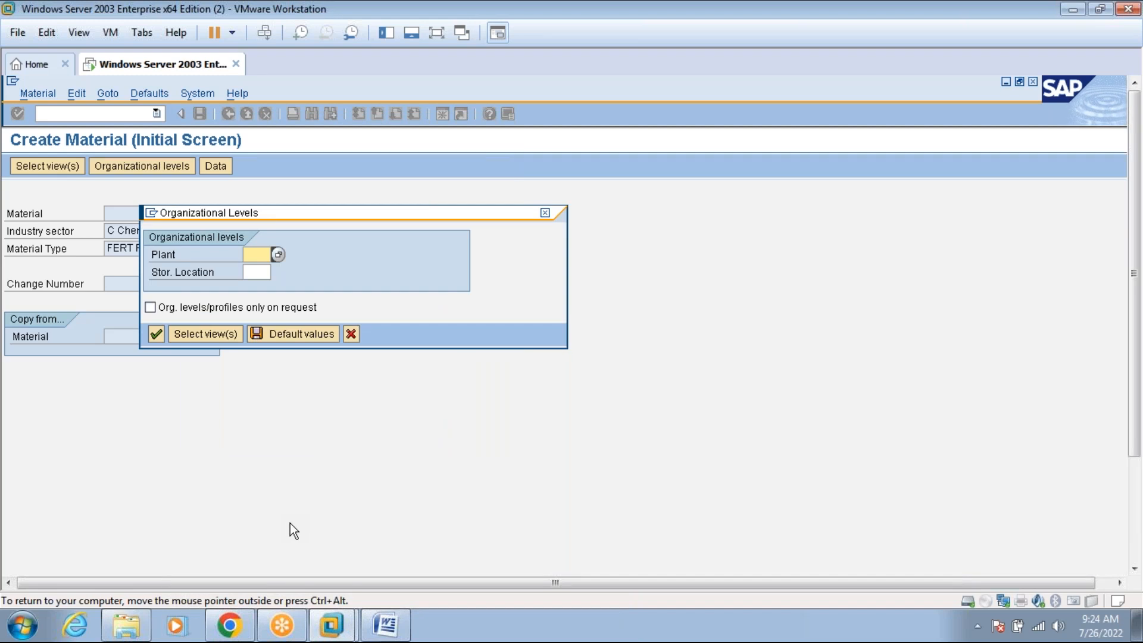
# Set the organizational levels to plant 3000 and storage location 0001.
pyautogui.write('3000')
pyautogui.click(258, 272)
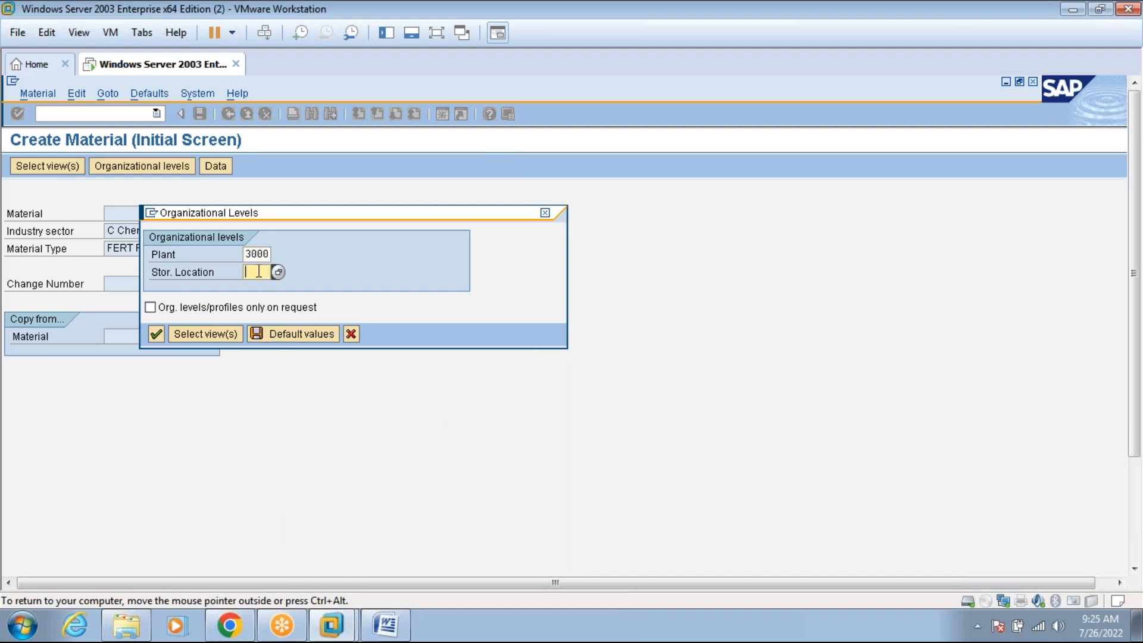
pyautogui.write('0001')
pyautogui.press('Return')
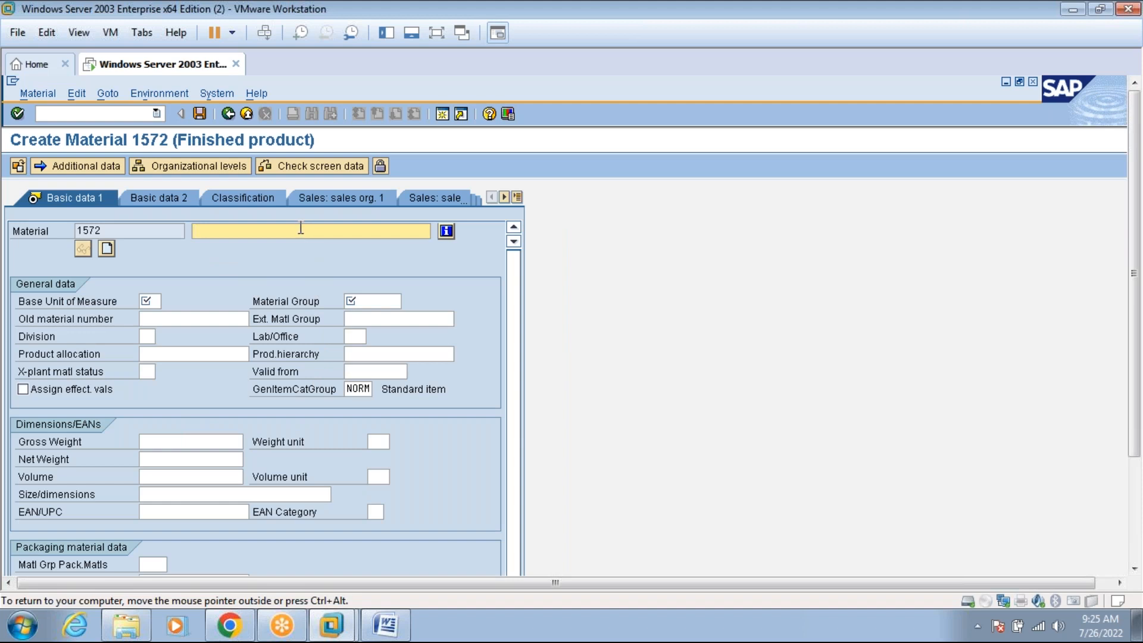
# Fill in the basic data with description CELLO PEN, base unit of measure EA and material group 004.
pyautogui.write('CELLO PEN')
pyautogui.click(150, 301)
pyautogui.write('ea')
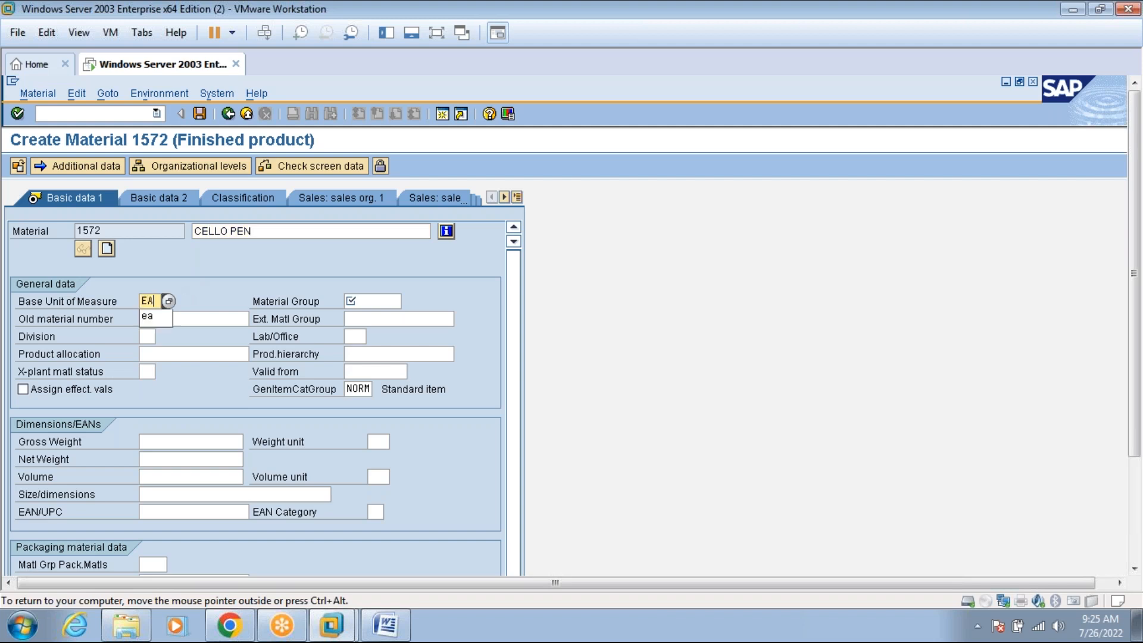
pyautogui.click(361, 301)
pyautogui.write('004')
pyautogui.press('Return')
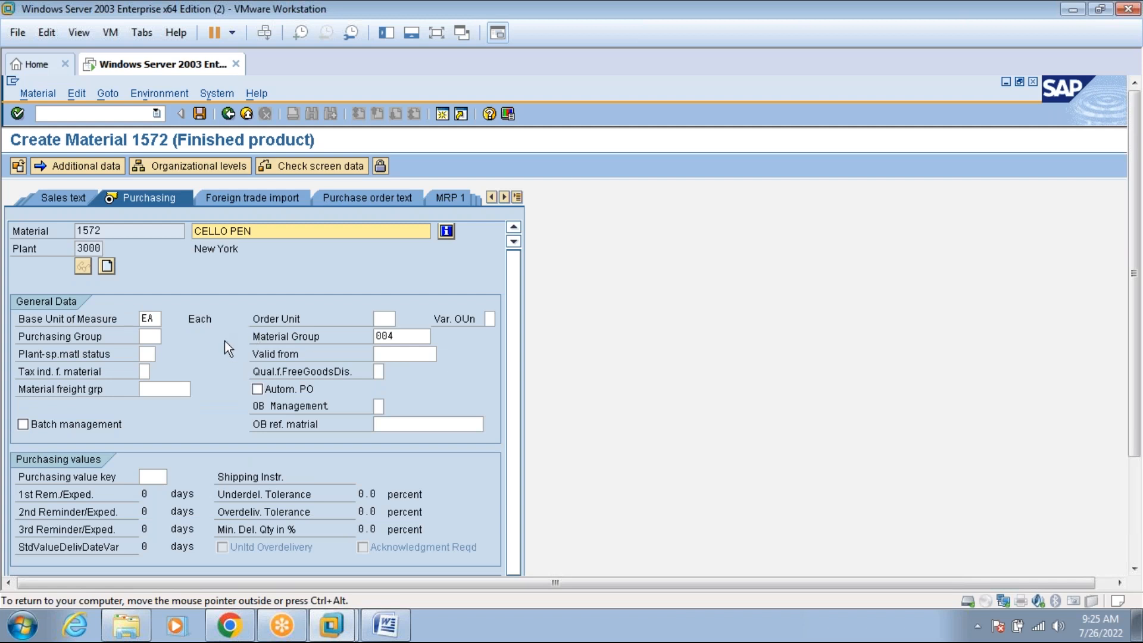
# Set the purchasing group to JR4 and proceed past the plant data and storage view to the accounting data.
pyautogui.click(156, 337)
pyautogui.write('JR4')
pyautogui.press('Return')
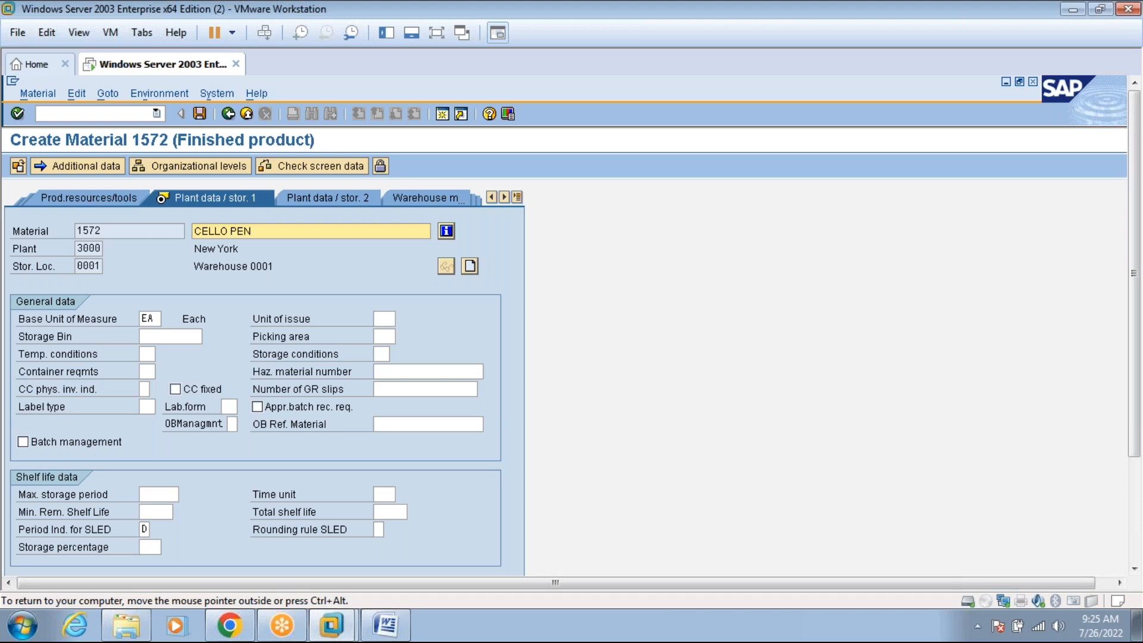
pyautogui.press('Return')
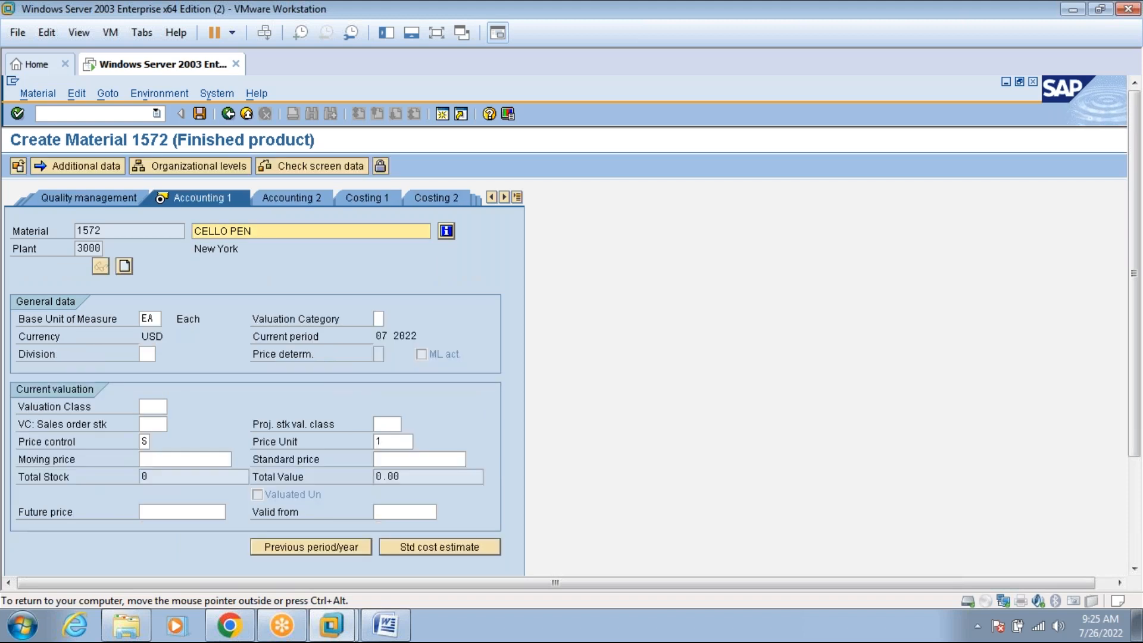
# Choose valuation class 7920 Finished products from the allowed valuation classes and confirm the accounting data.
pyautogui.click(150, 404)
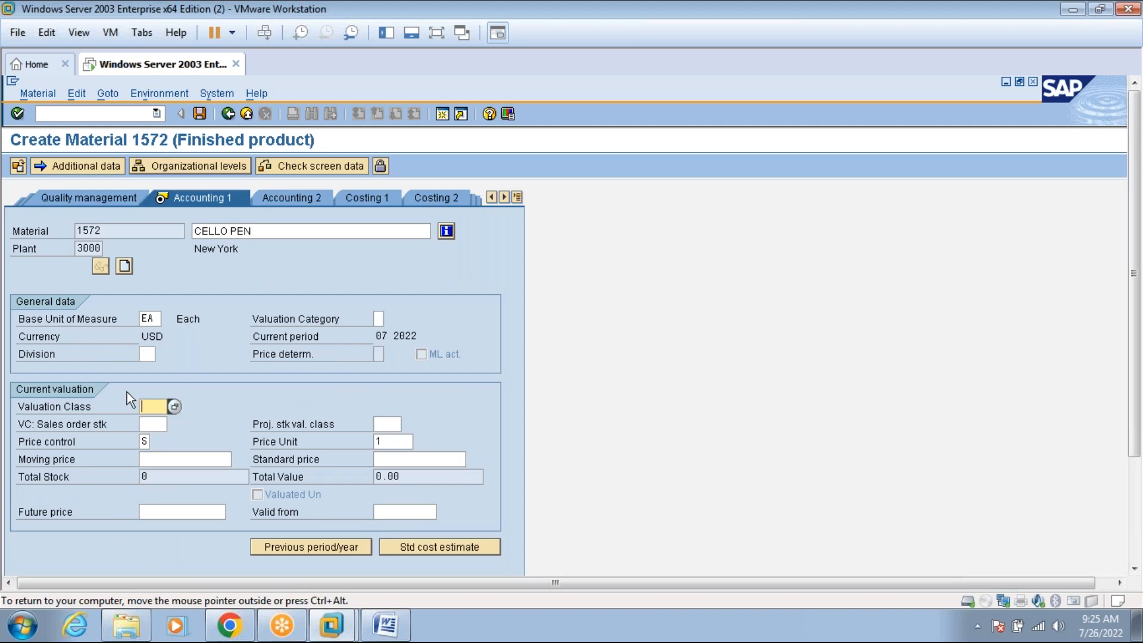
pyautogui.click(174, 406)
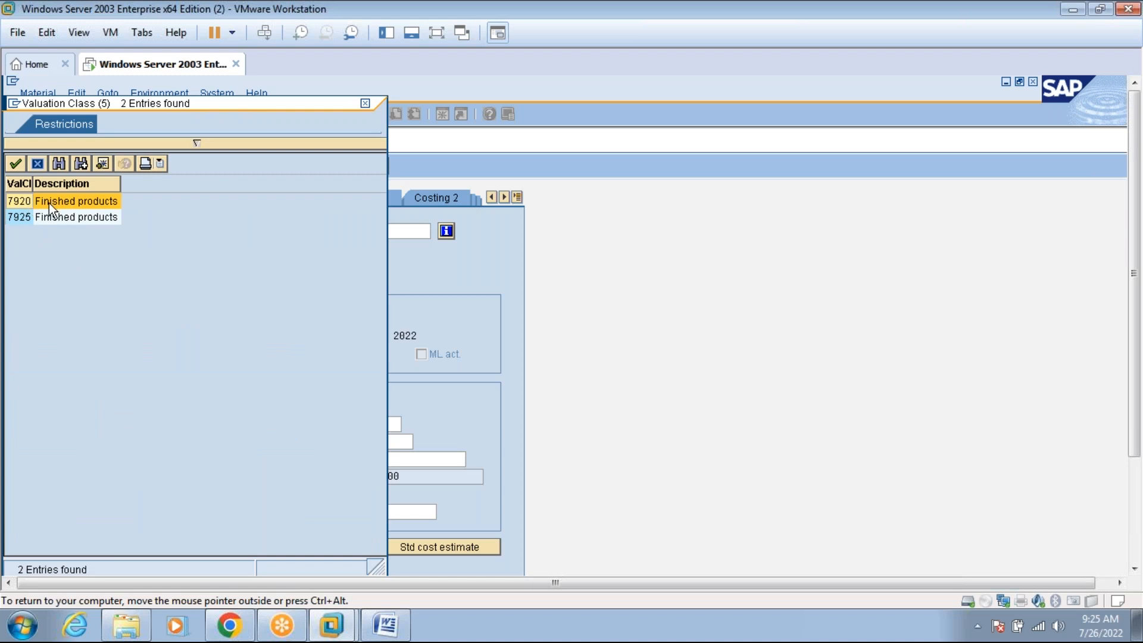
pyautogui.doubleClick(28, 206)
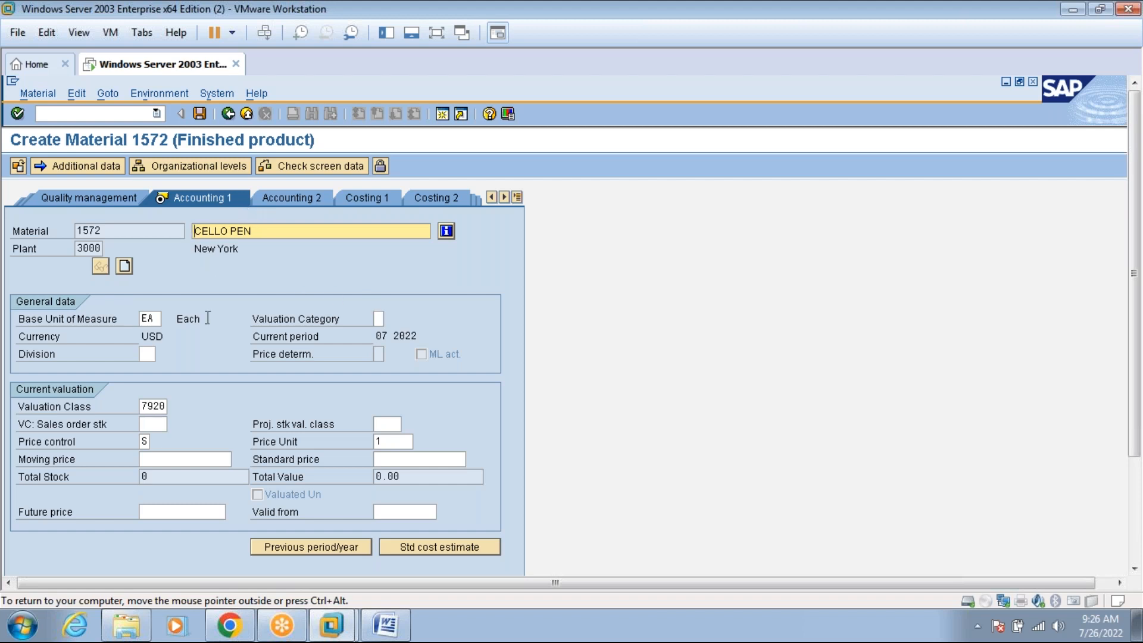
pyautogui.click(155, 407)
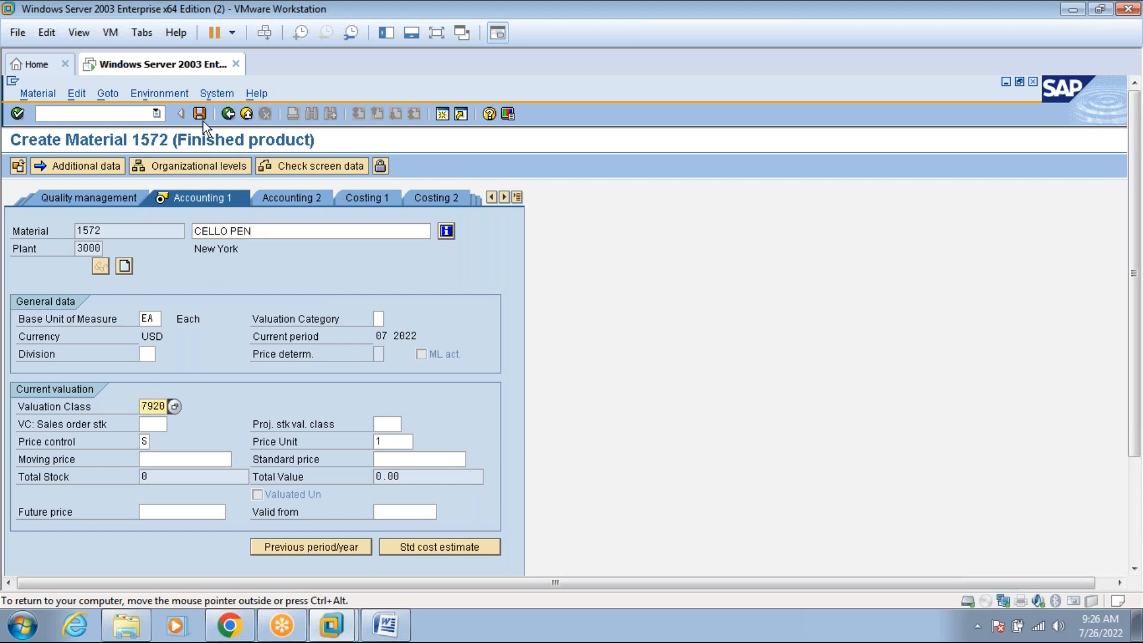
pyautogui.press('Return')
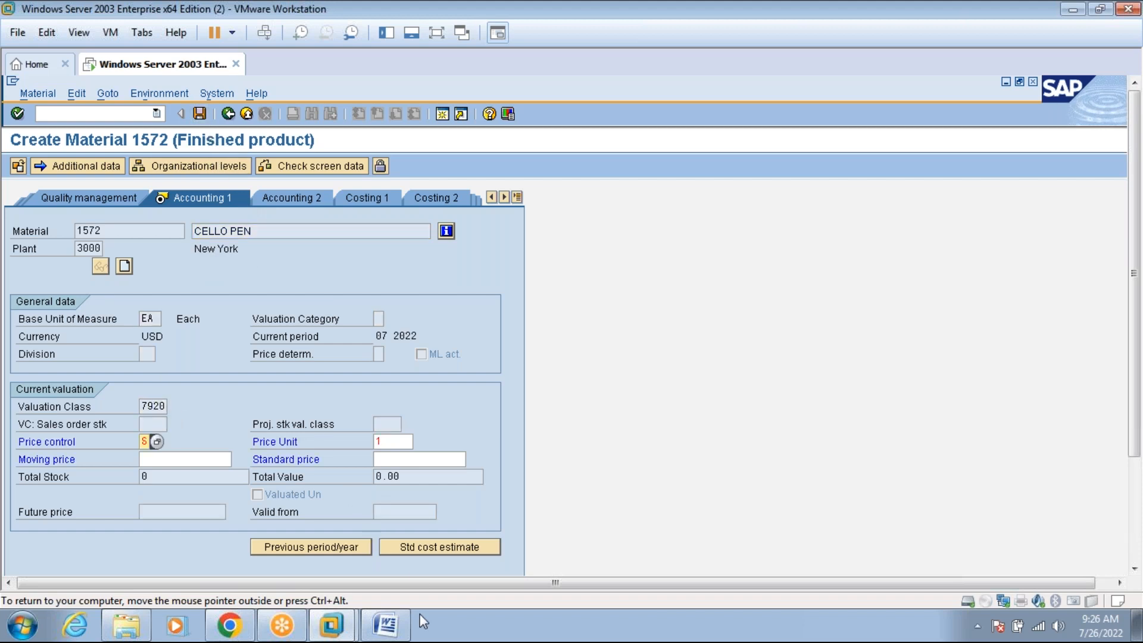
# Switch to the Word notes and review the material type controls, including the point on allowed valuation classes.
pyautogui.click(404, 627)
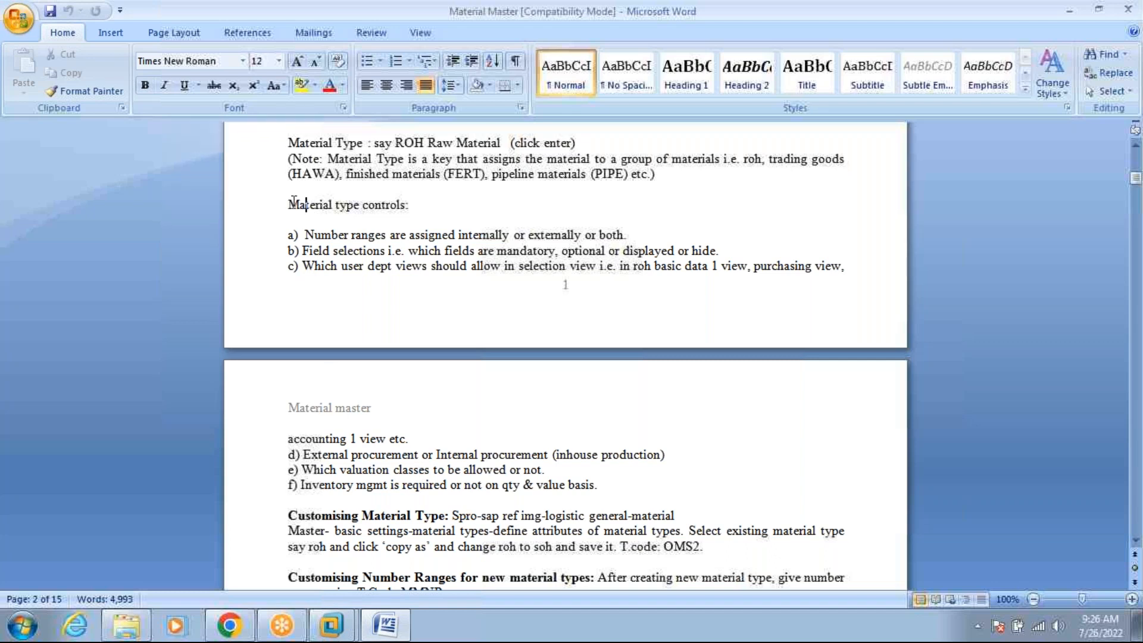
pyautogui.moveTo(288, 205); pyautogui.dragTo(353, 209)
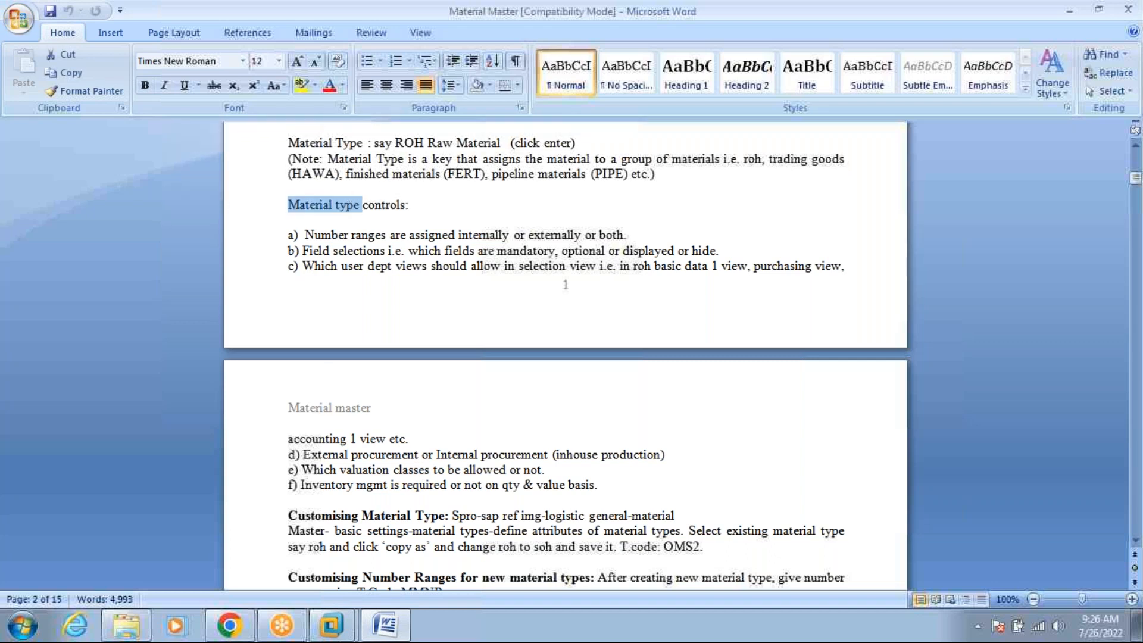
pyautogui.click(354, 206)
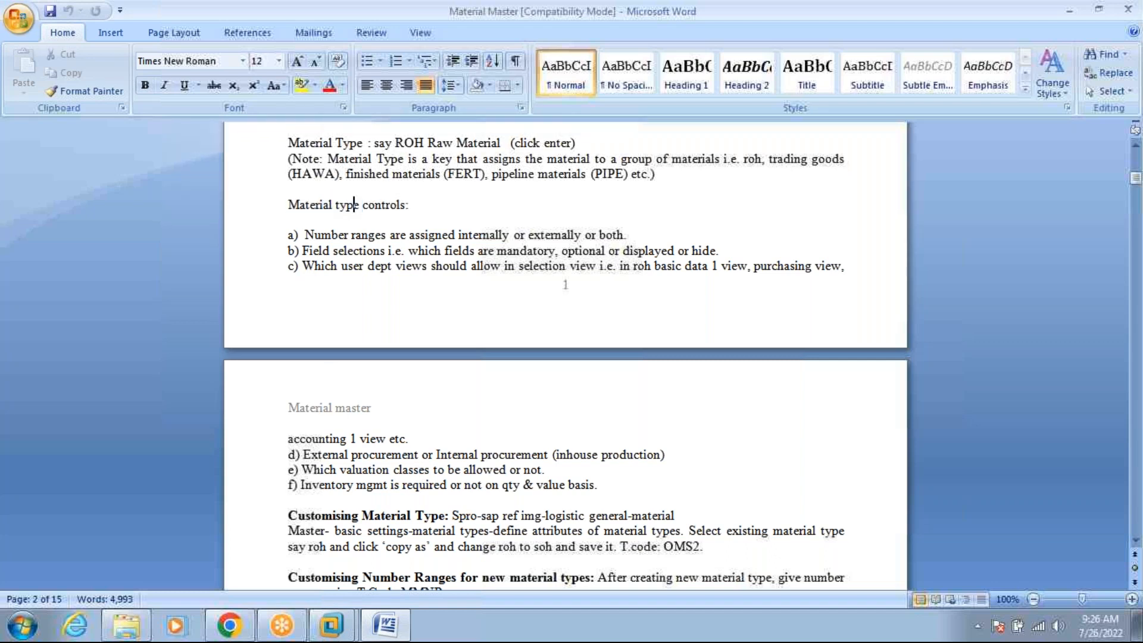
pyautogui.click(378, 470)
# Switch back to SAP and save the finished product material CELLO PEN.
pyautogui.moveTo(326, 634)
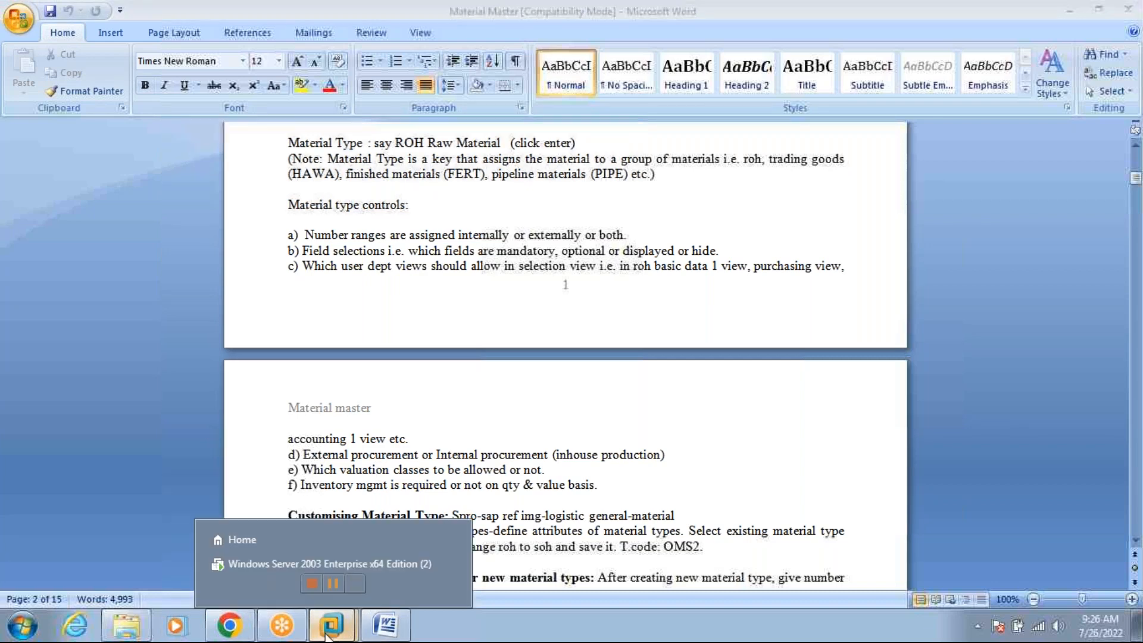
pyautogui.click(301, 563)
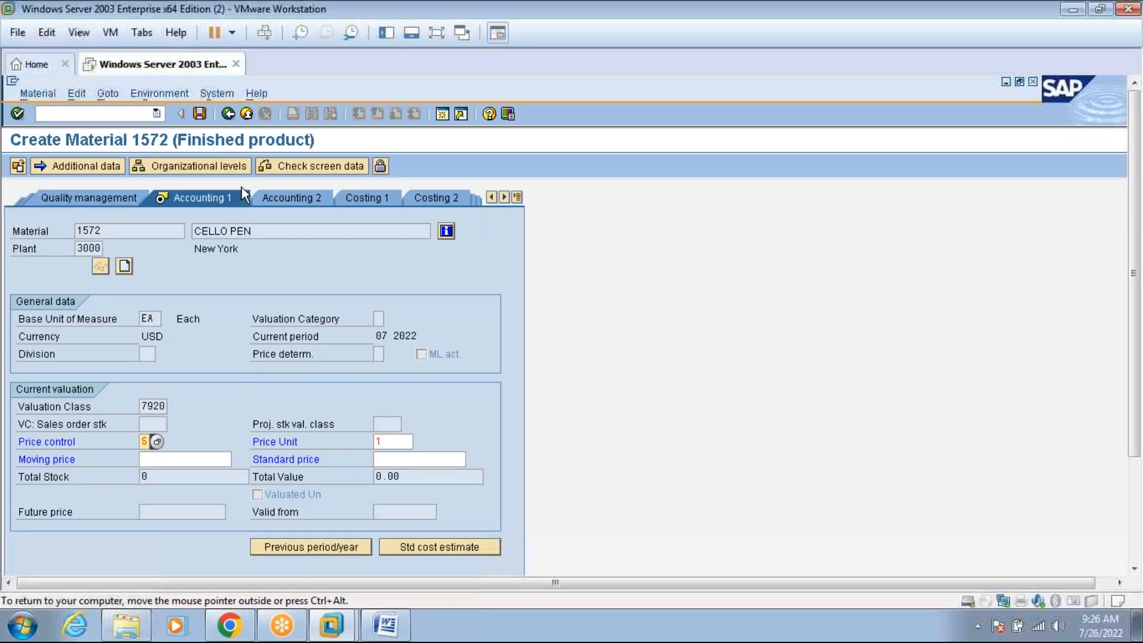
pyautogui.click(200, 114)
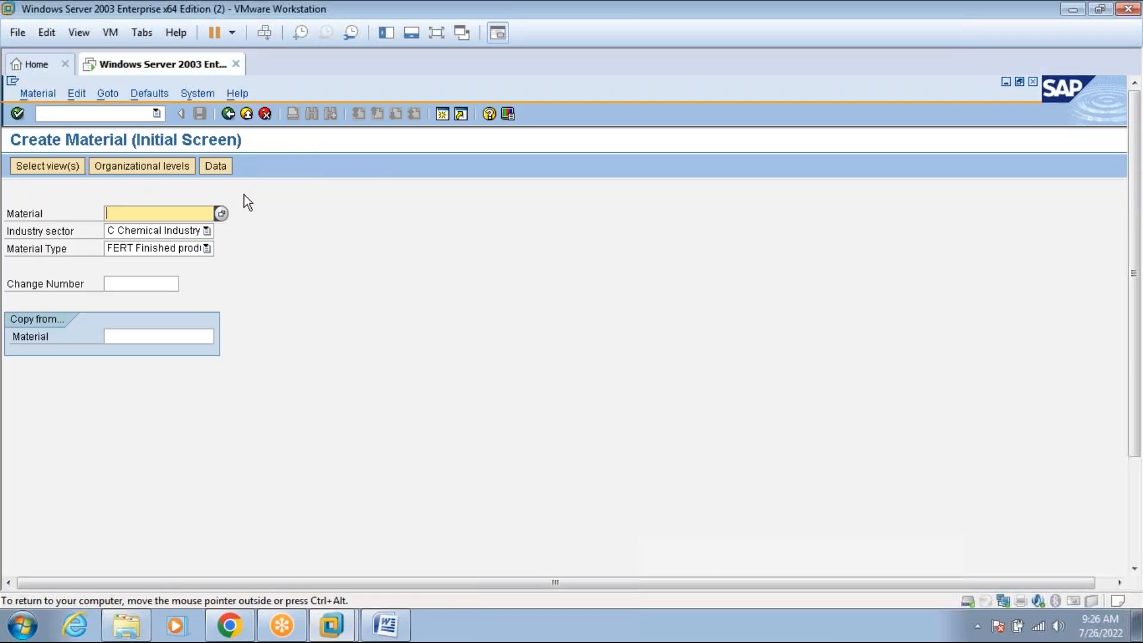
# Start creating a material of type PIPE Pipeline material with the preselected views and assign it to plant 3000.
pyautogui.click(176, 250)
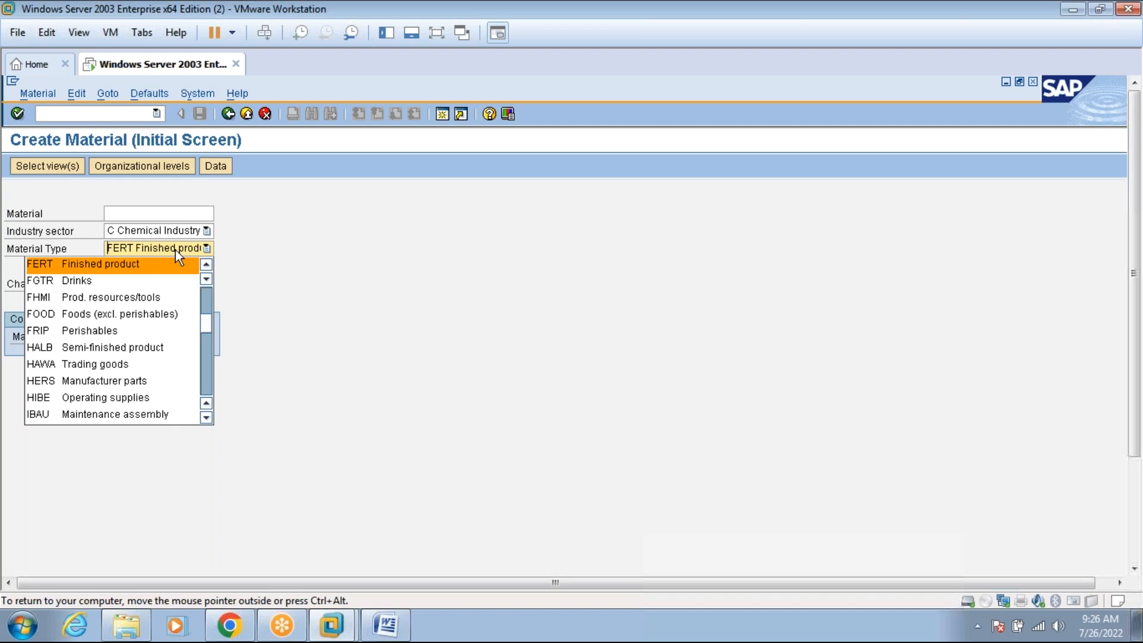
pyautogui.press('p')
pyautogui.press('Return')
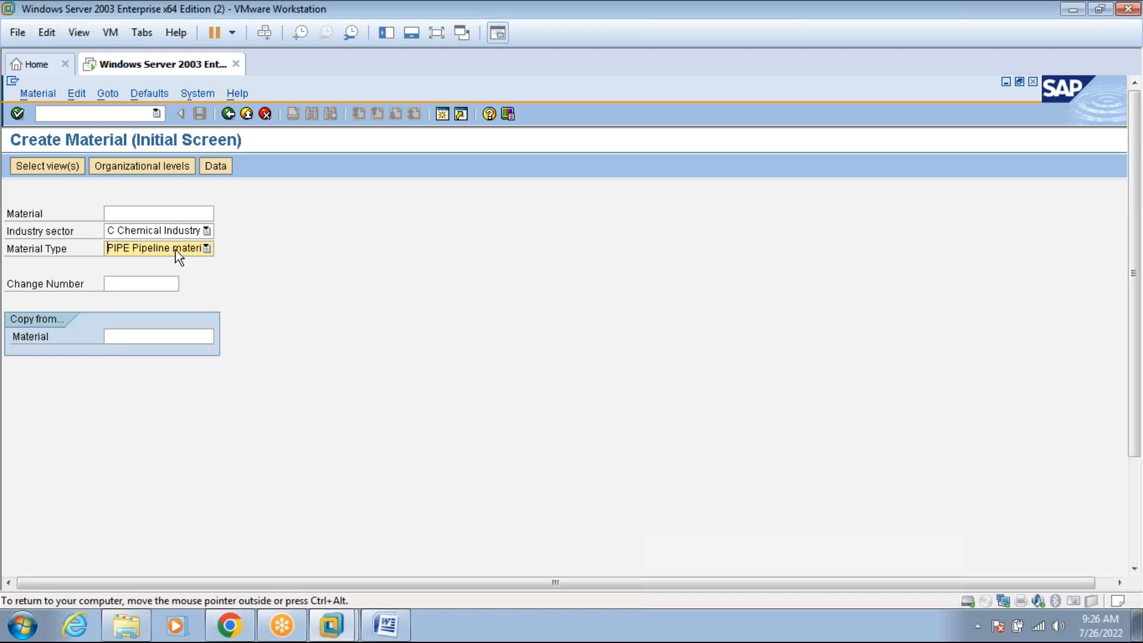
pyautogui.press('Return')
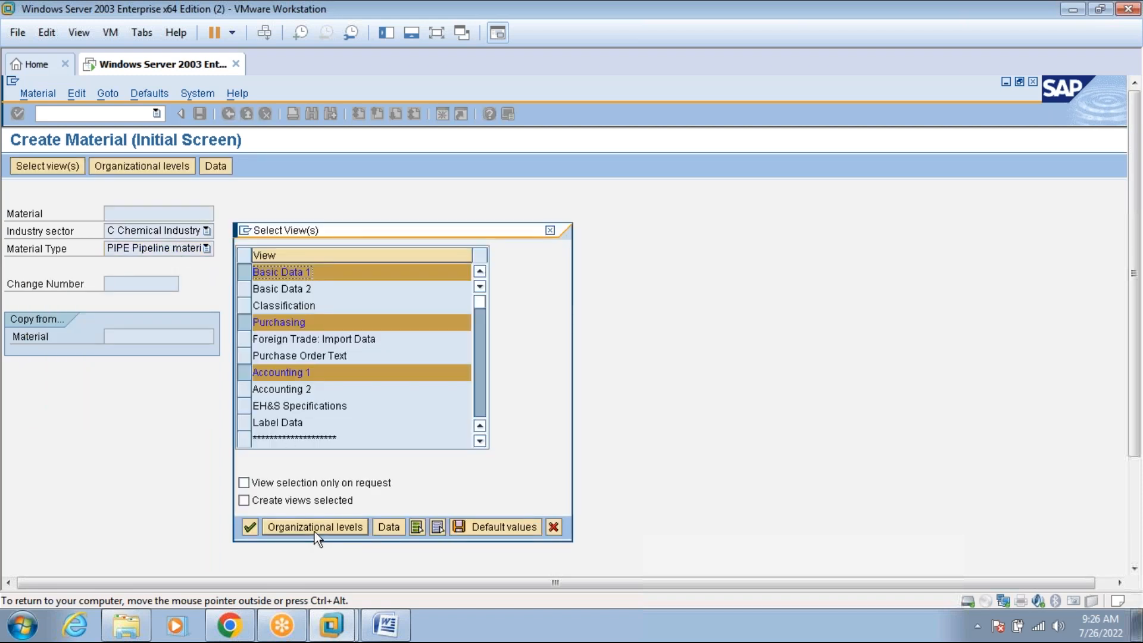
pyautogui.click(315, 527)
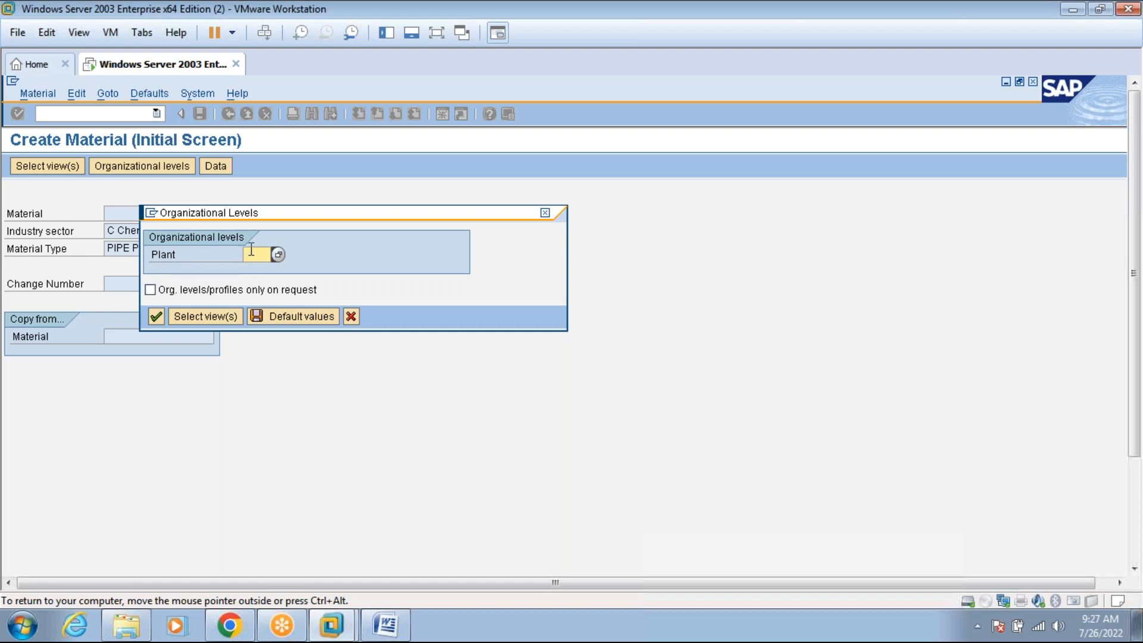
pyautogui.write('1000')
pyautogui.press('Return')
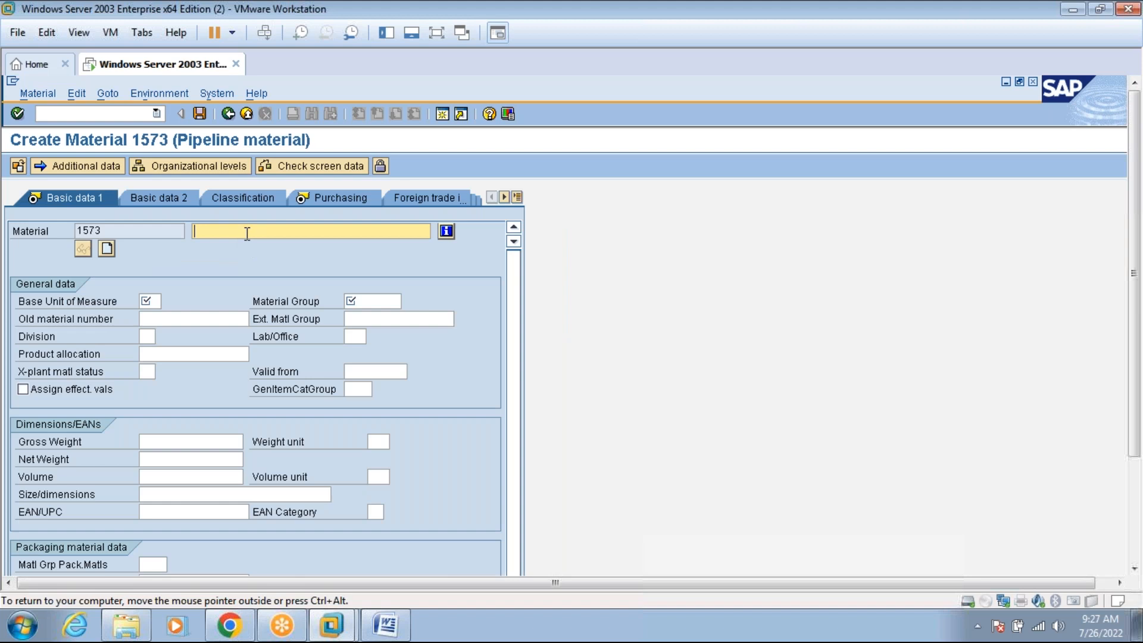
# Enter ACT FIBRE INTERNET as the pipeline material's description.
pyautogui.write('act')
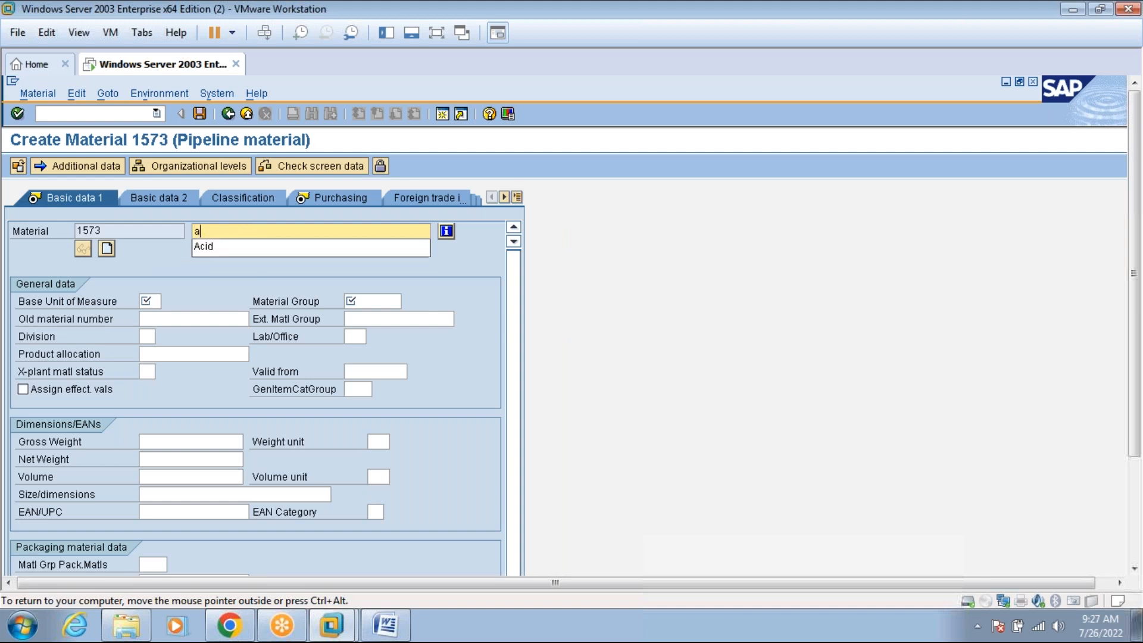
pyautogui.press('BackSpace')
pyautogui.press('BackSpace')
pyautogui.press('BackSpace')
pyautogui.write('act')
pyautogui.press('BackSpace')
pyautogui.press('BackSpace')
pyautogui.press('BackSpace')
pyautogui.write('ACT F')
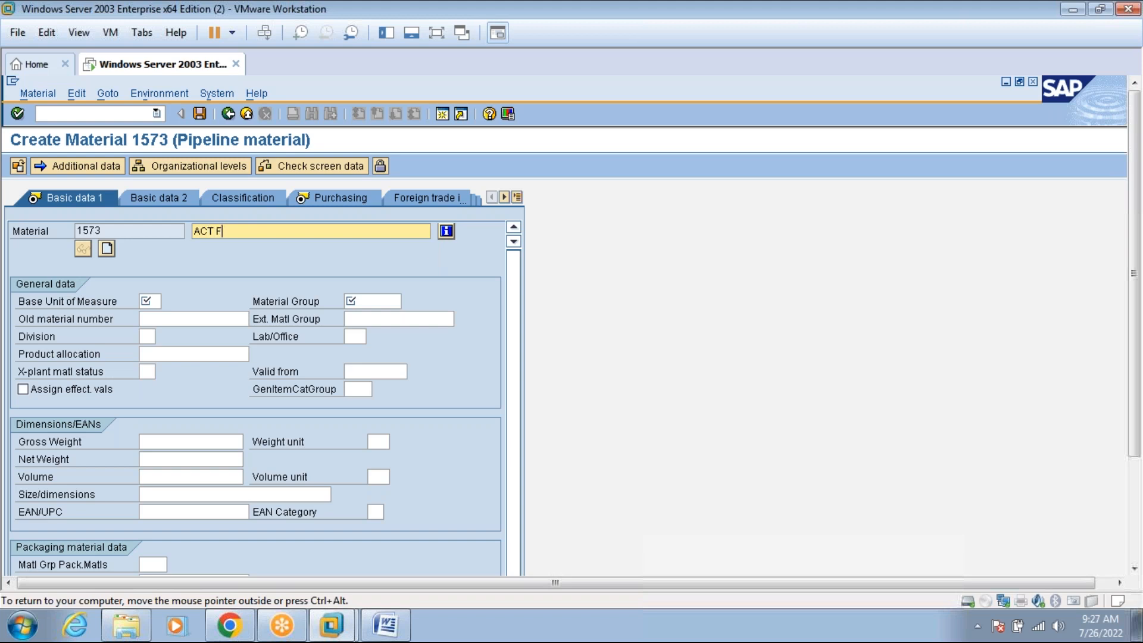
pyautogui.write('IBRE INTERNET')
# Set the base unit of measure to EA and the material group to 004, and proceed past purchasing to the accounting data.
pyautogui.click(150, 300)
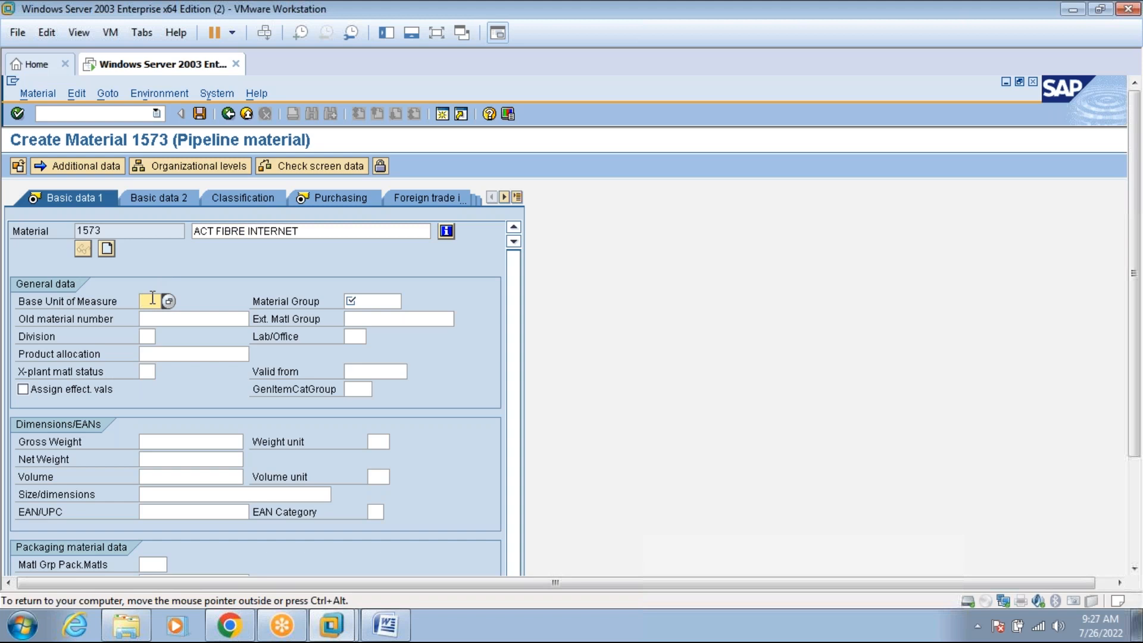
pyautogui.write('EA')
pyautogui.click(397, 300)
pyautogui.write('004')
pyautogui.press('Return')
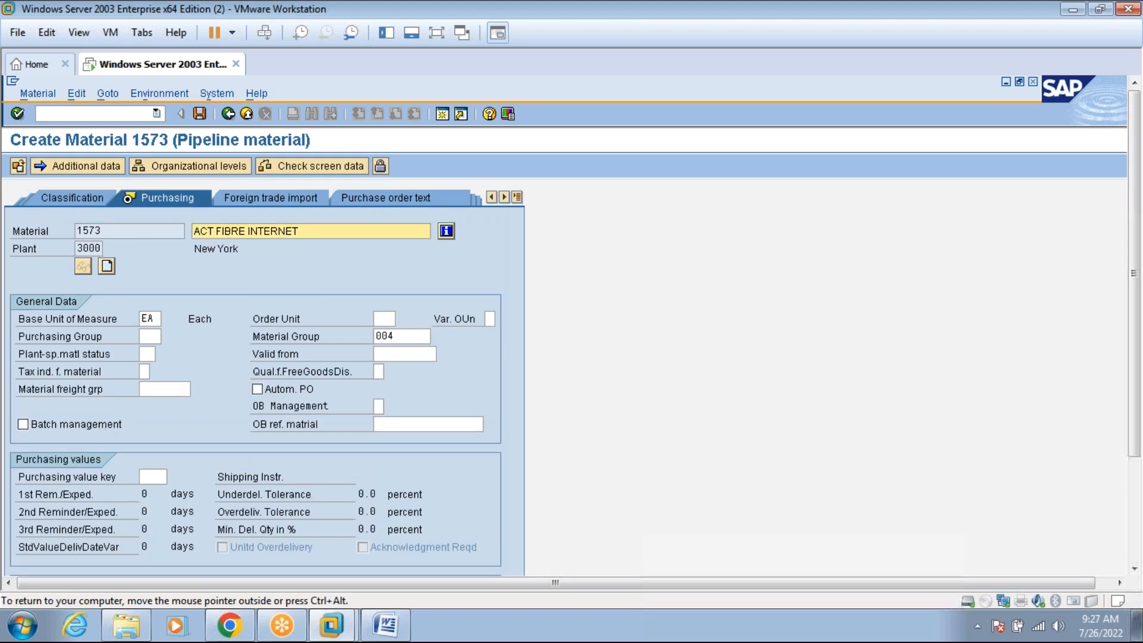
pyautogui.press('Return')
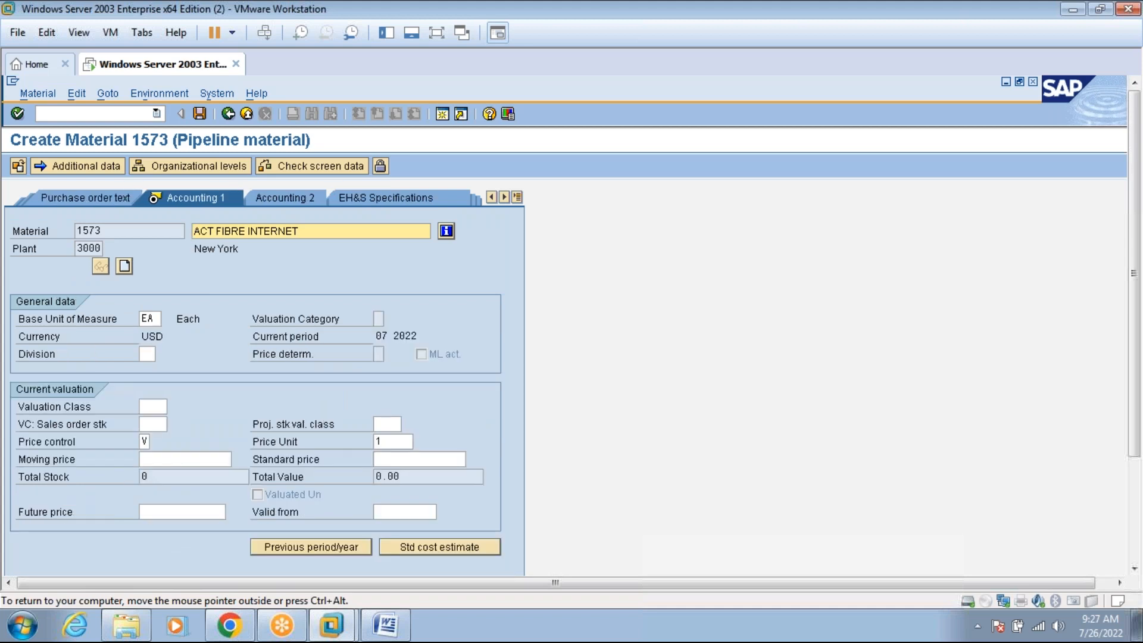
# Choose valuation class 3001 Raw materials 2 from the allowed valuation classes and save the pipeline material.
pyautogui.click(154, 405)
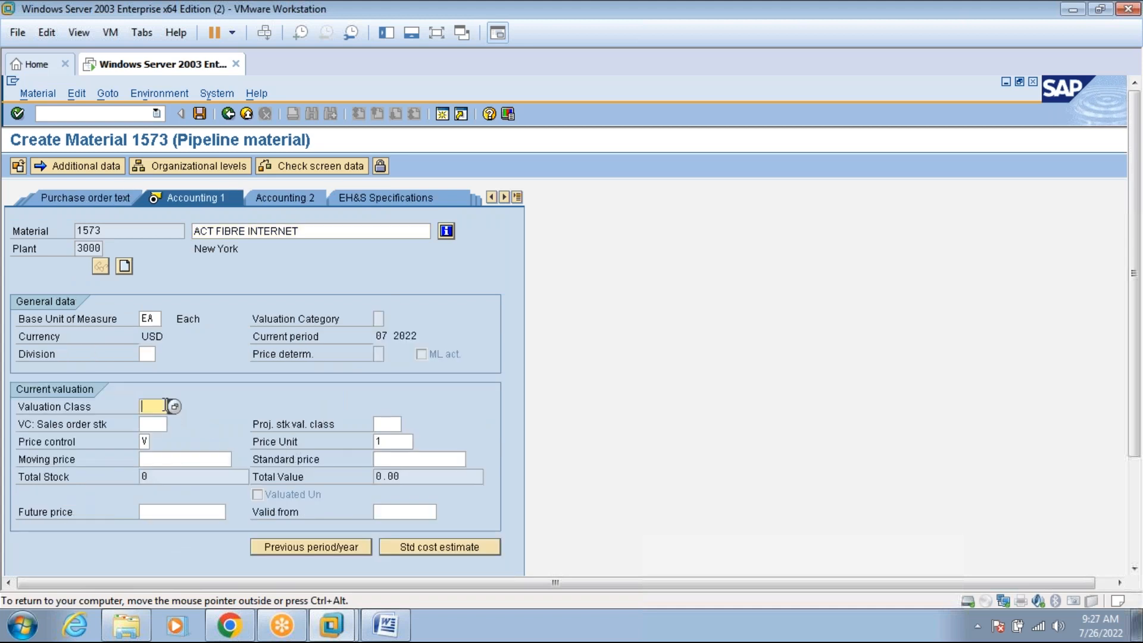
pyautogui.click(174, 407)
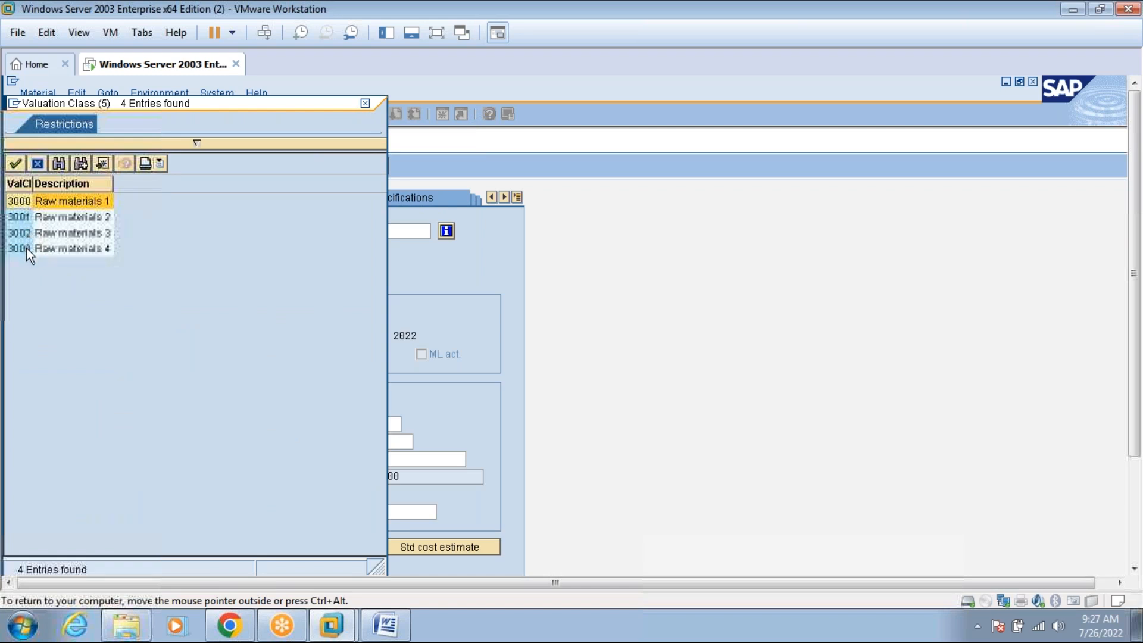
pyautogui.doubleClick(28, 216)
pyautogui.press('Return')
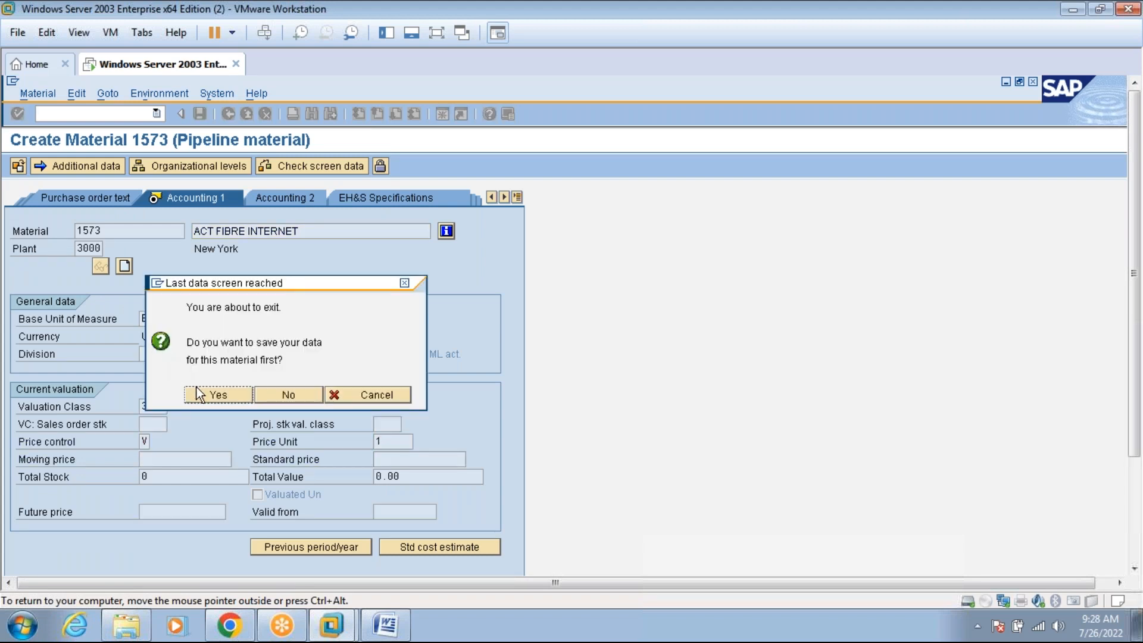
pyautogui.click(201, 393)
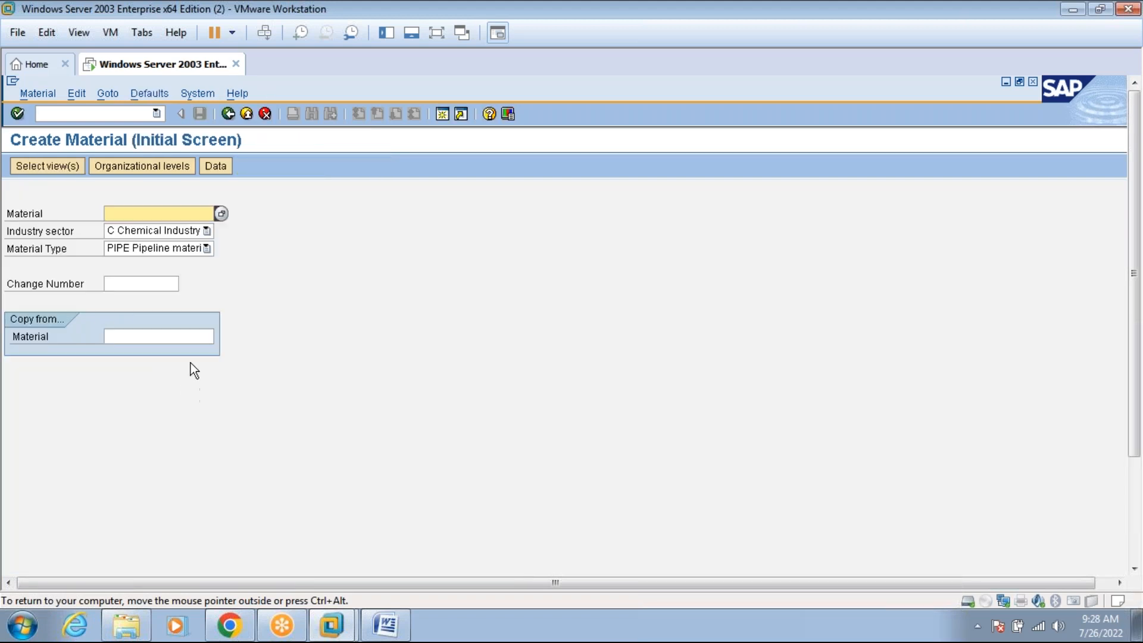
# Set the material type to FRIP Perishables and try to continue without entering a material number.
pyautogui.click(173, 249)
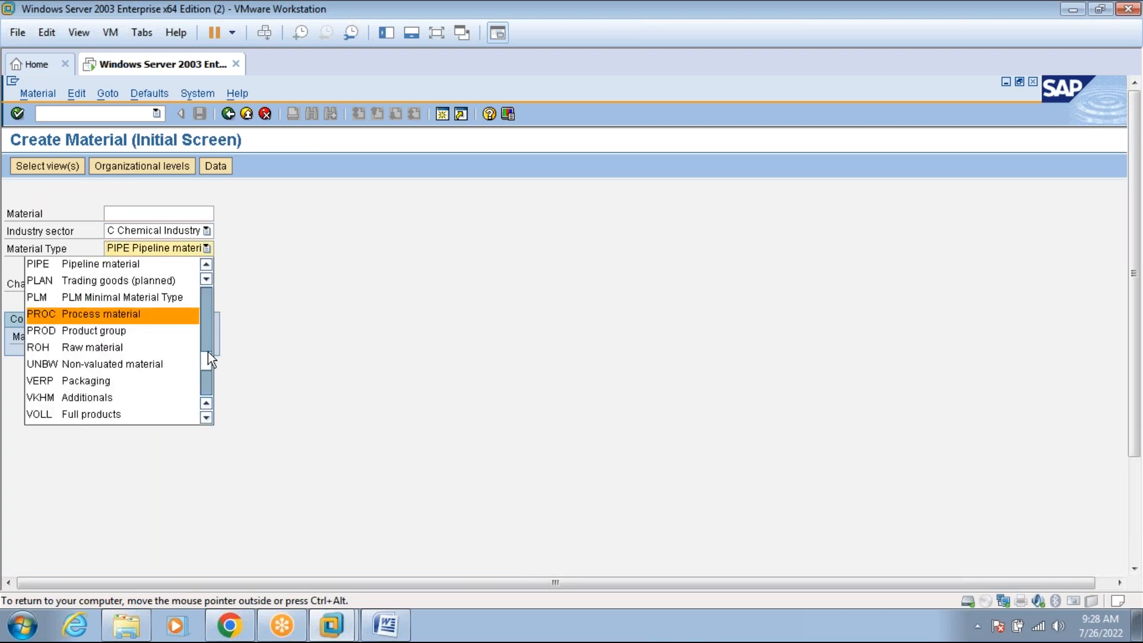
pyautogui.click(210, 305)
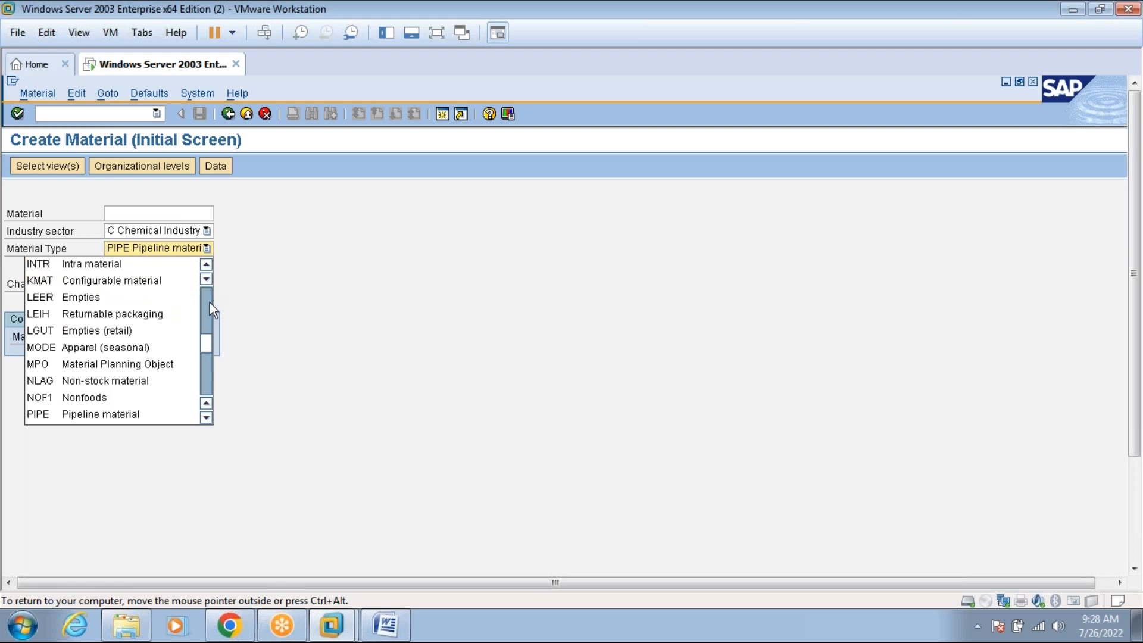
pyautogui.click(209, 302)
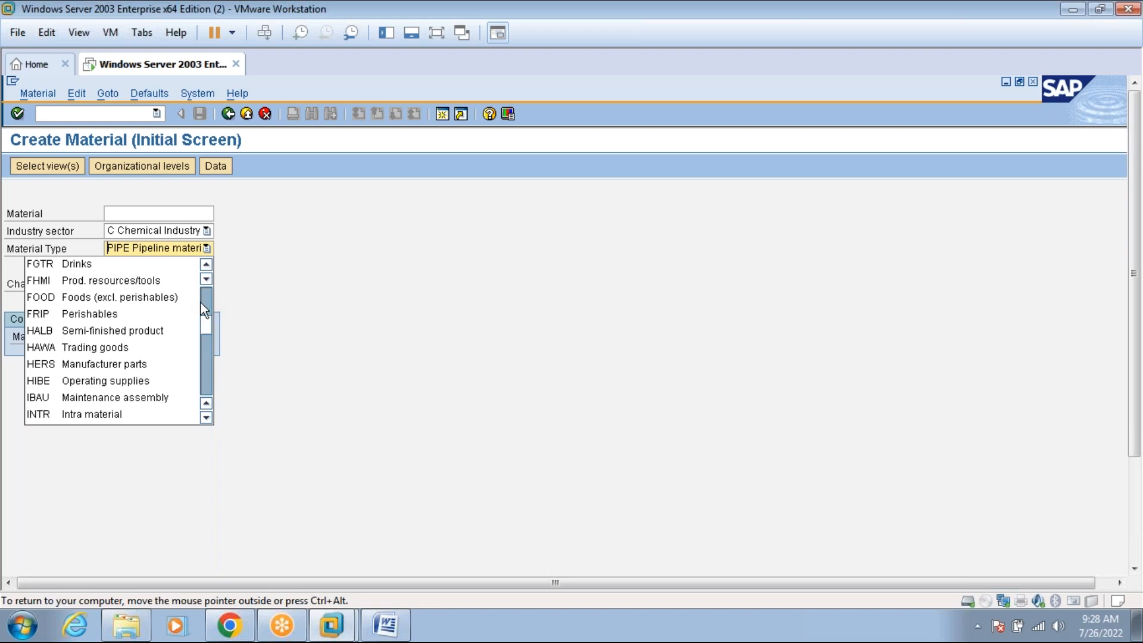
pyautogui.click(123, 316)
pyautogui.press('Return')
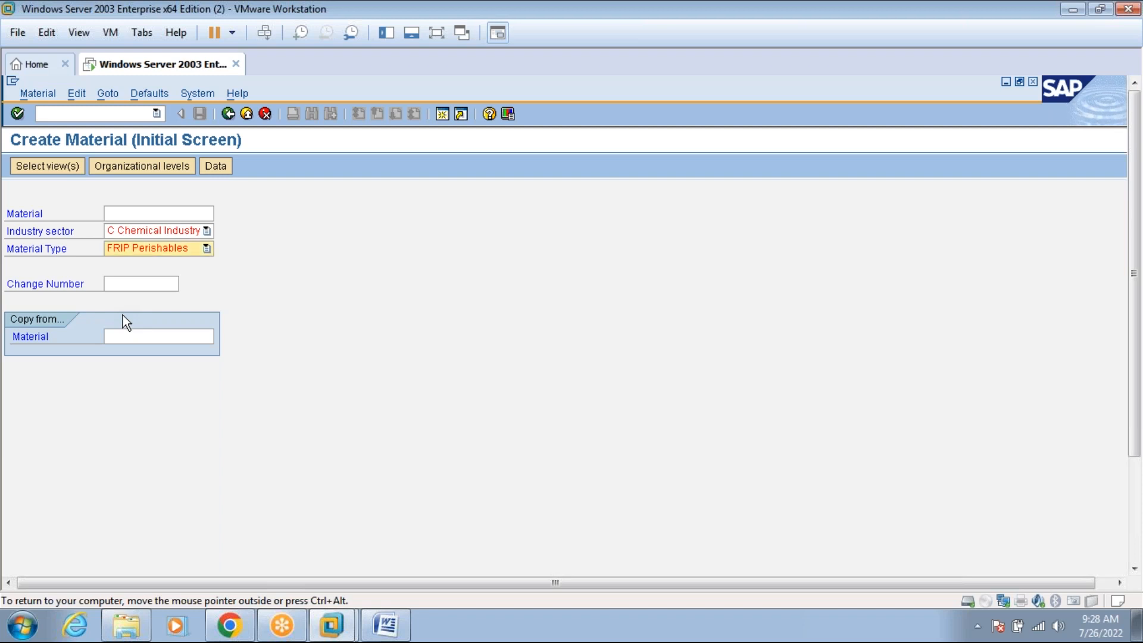
# Show the virtual machine in full screen to read the status message about number assignment, and return to the windowed view.
pyautogui.click(438, 33)
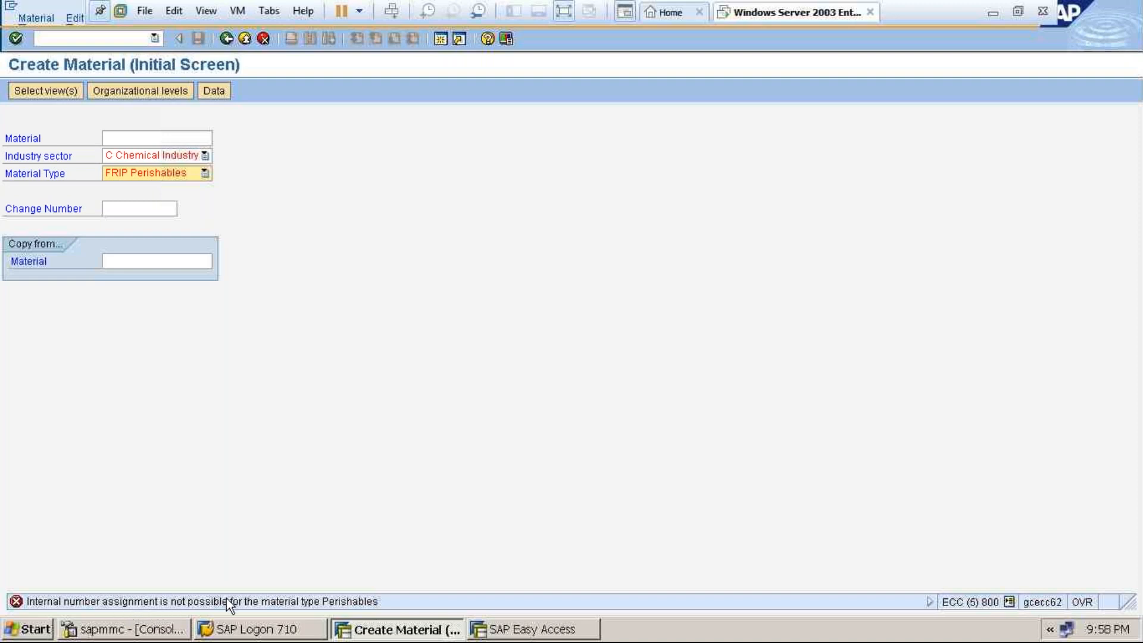
pyautogui.click(143, 140)
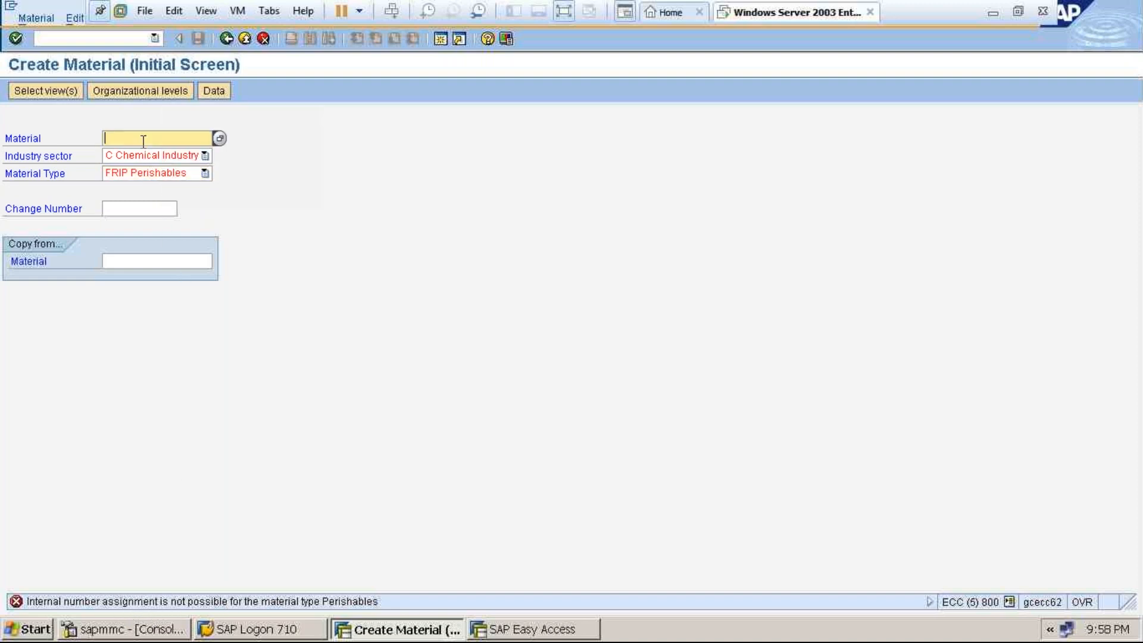
pyautogui.click(565, 13)
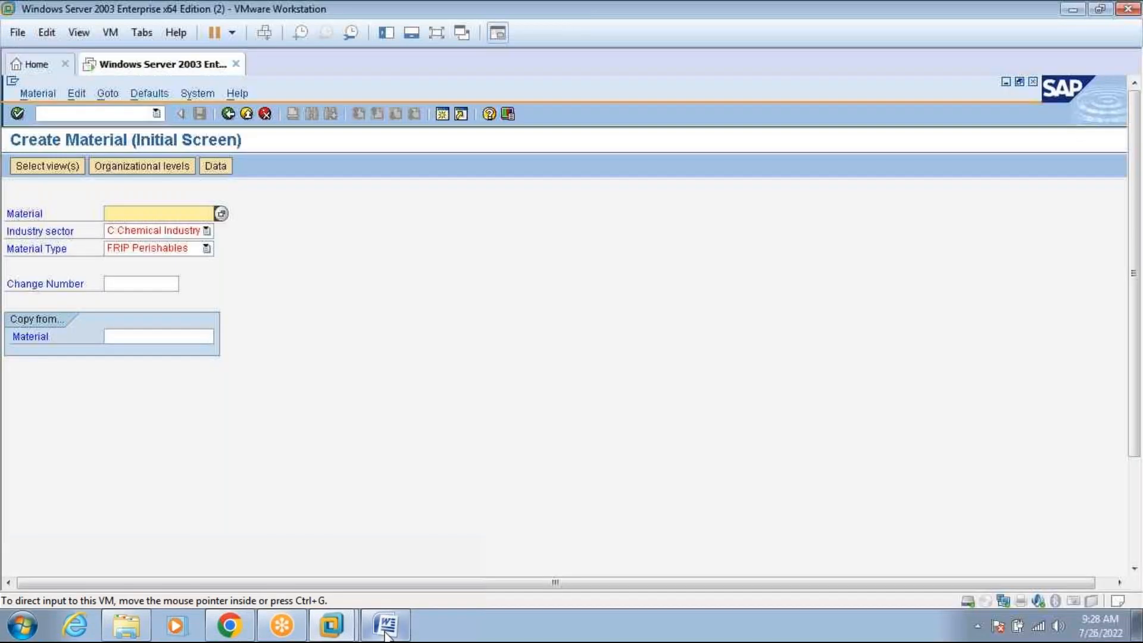
# Switch to the Word notes to review the point on internal or external number ranges, and return to SAP.
pyautogui.click(386, 625)
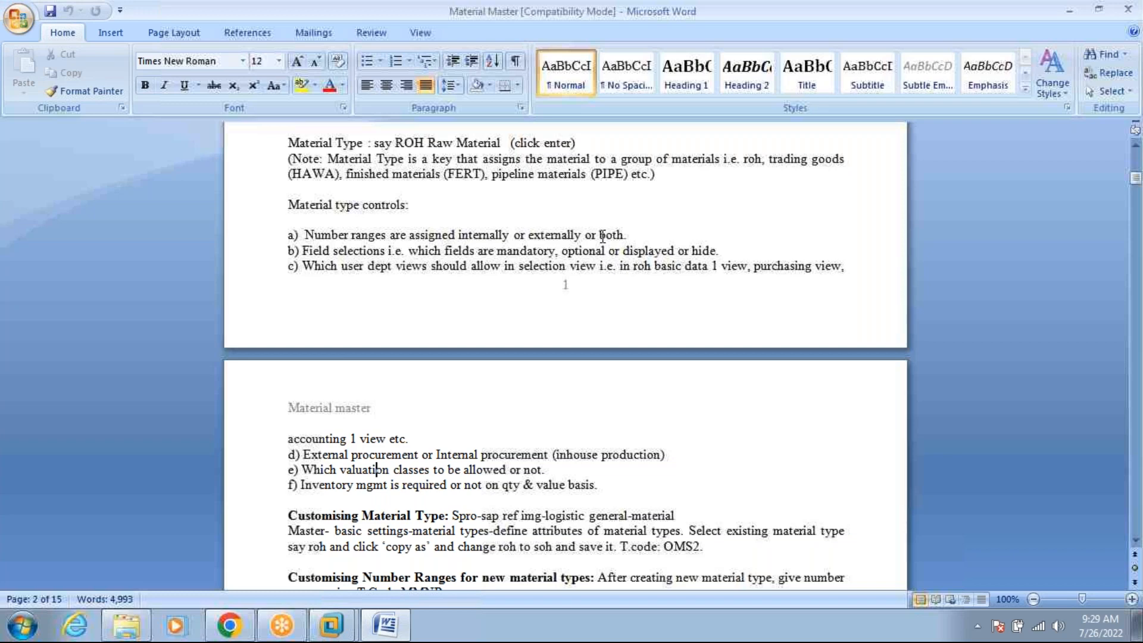
pyautogui.moveTo(331, 631)
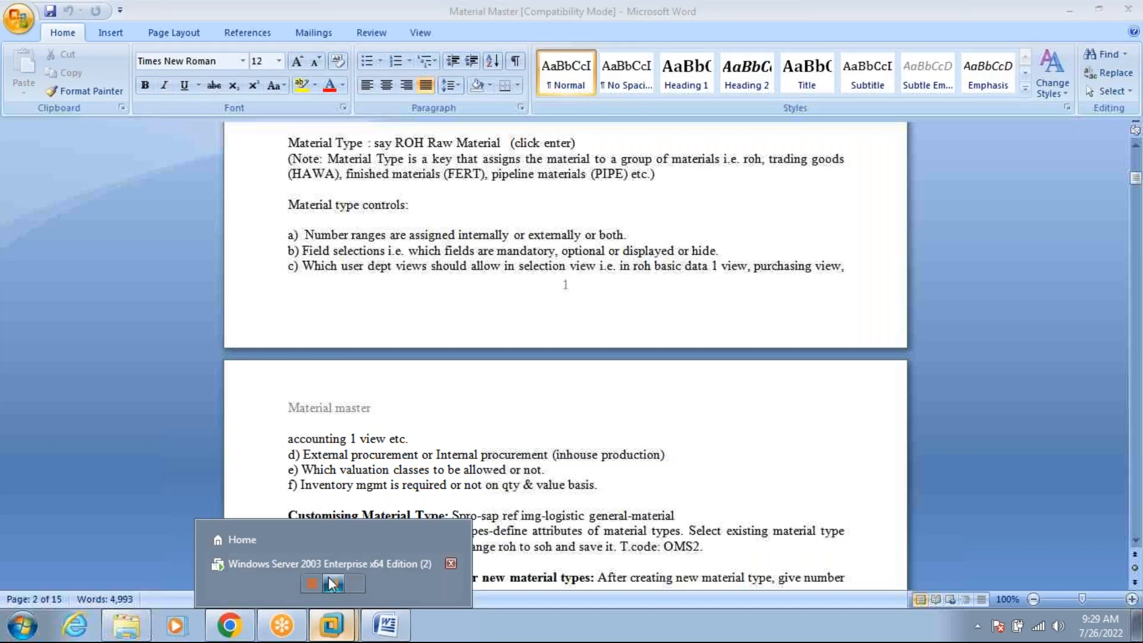
pyautogui.click(329, 558)
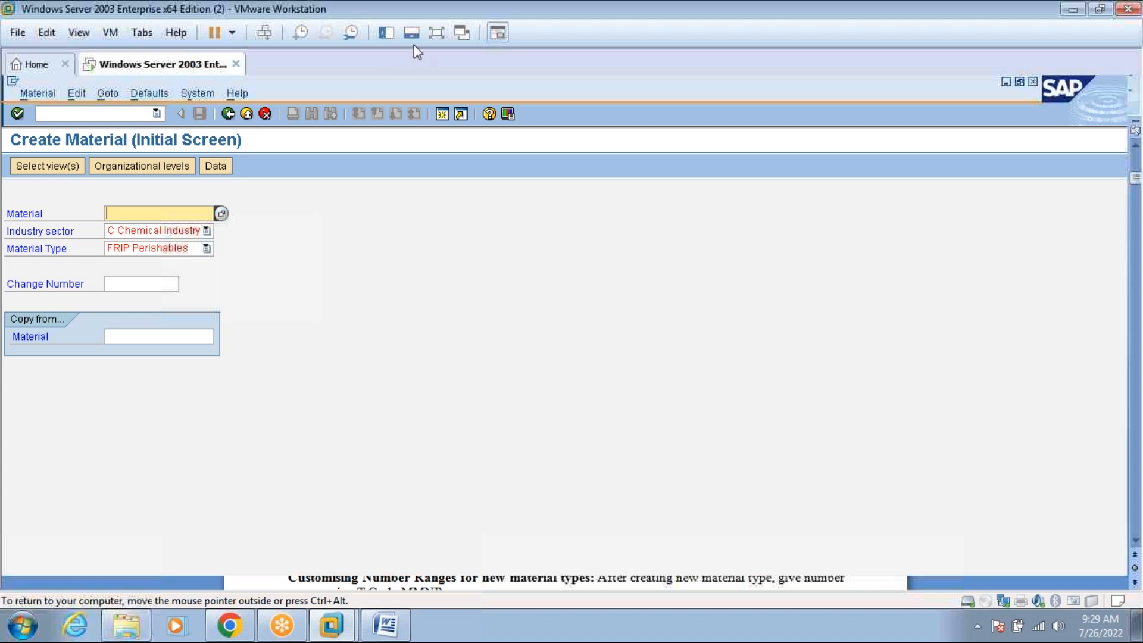
# Show the virtual machine in full screen, enter the external material number PERISHABLE MAT and continue to the view selection.
pyautogui.click(434, 34)
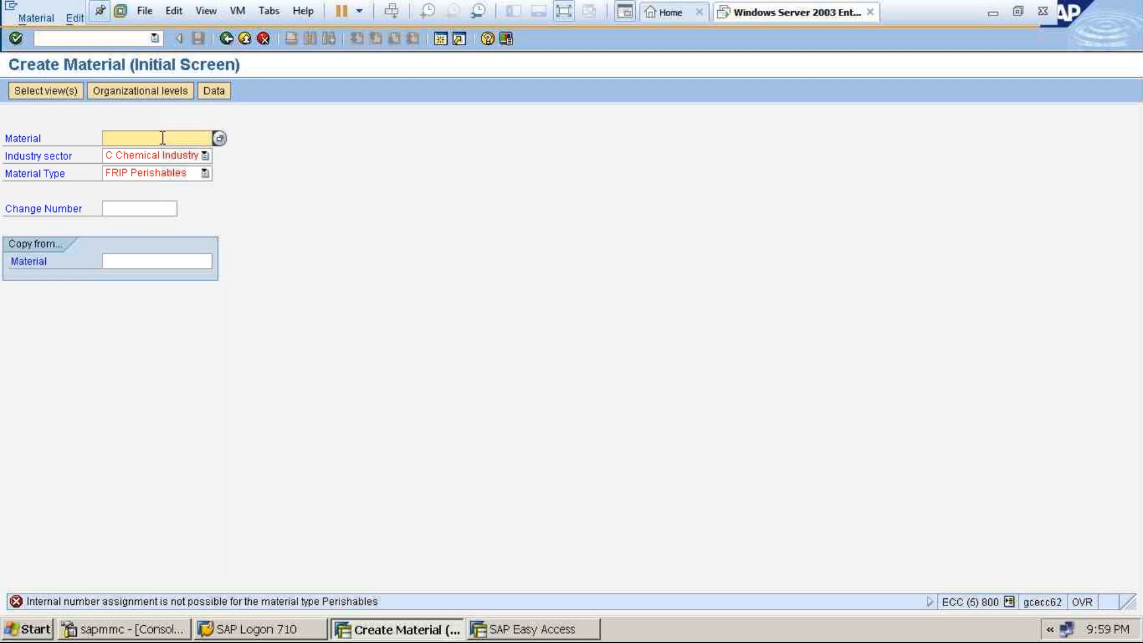
pyautogui.write('PERISHABLE MAT')
pyautogui.press('Return')
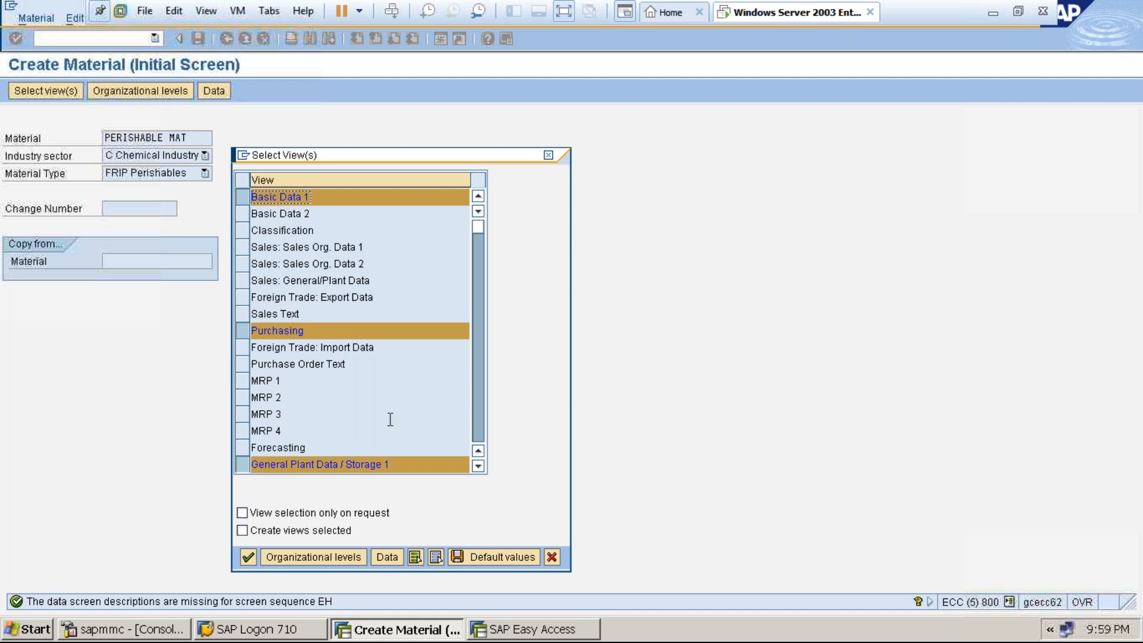
# Review the remaining views offered for the perishable material, and assign it to plant 3000 and storage location 0001.
pyautogui.click(479, 424)
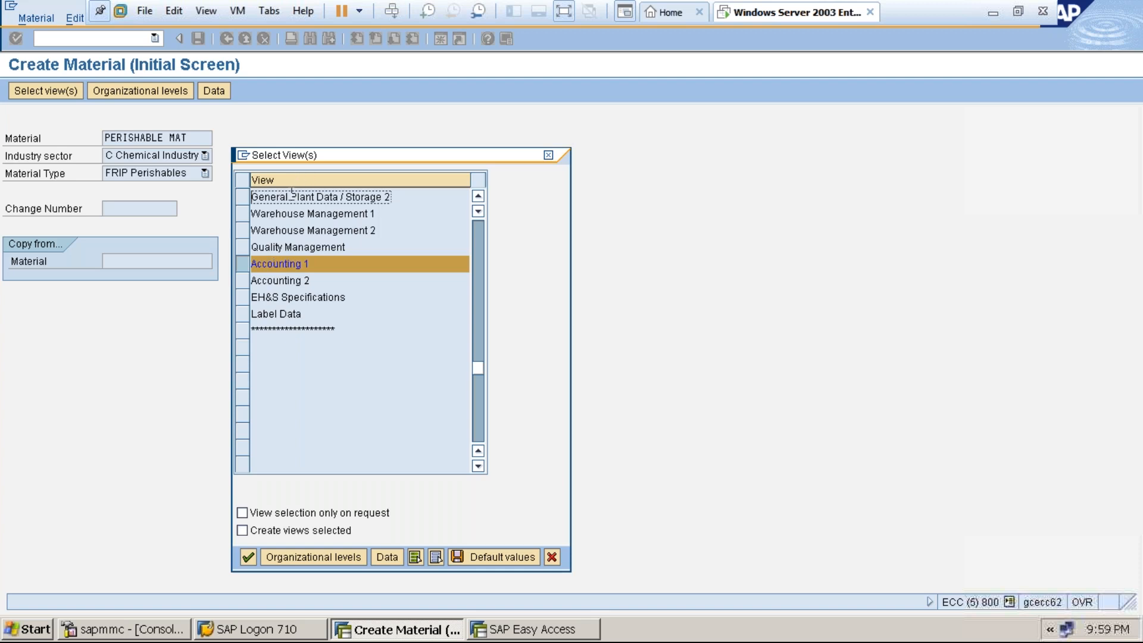
pyautogui.click(309, 558)
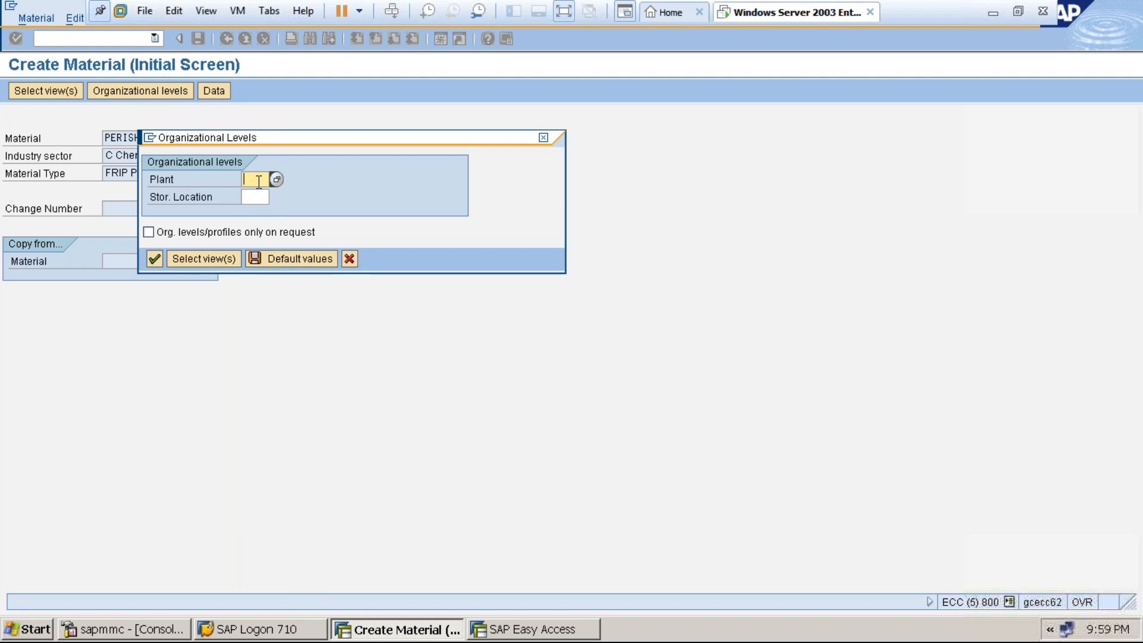
pyautogui.write('3000')
pyautogui.press('Tab')
pyautogui.write('0001')
pyautogui.press('Return')
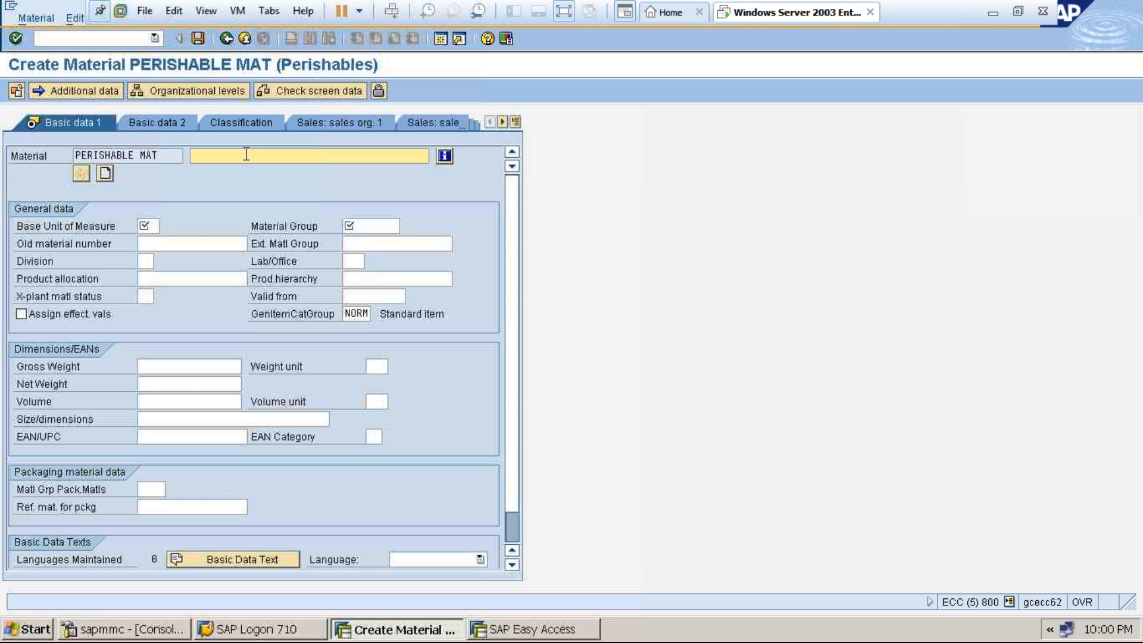
# Enter the description FUEL, base unit of measure KG and material group 004, and confirm the basic data.
pyautogui.write('FUEL')
pyautogui.click(143, 226)
pyautogui.write('KG')
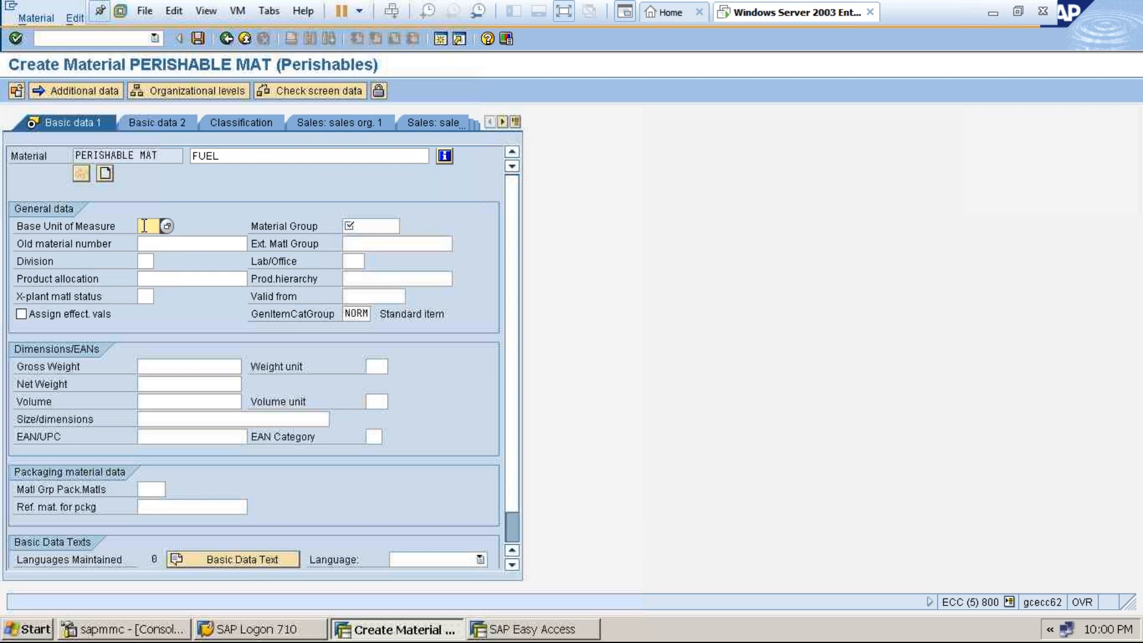
pyautogui.click(359, 227)
pyautogui.write('004')
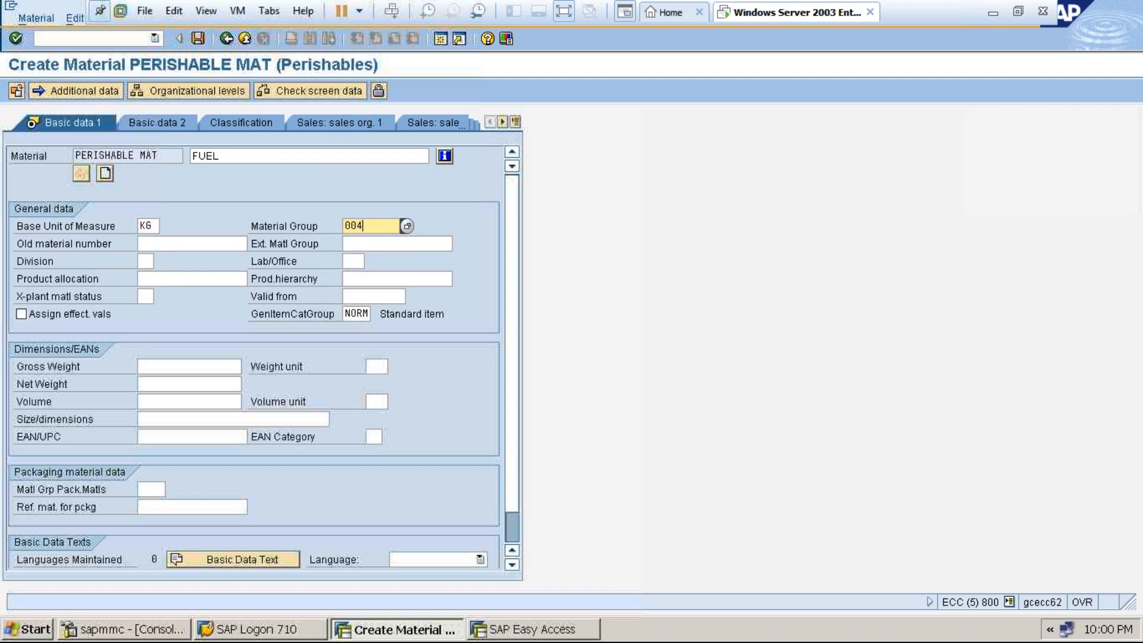
pyautogui.press('Return')
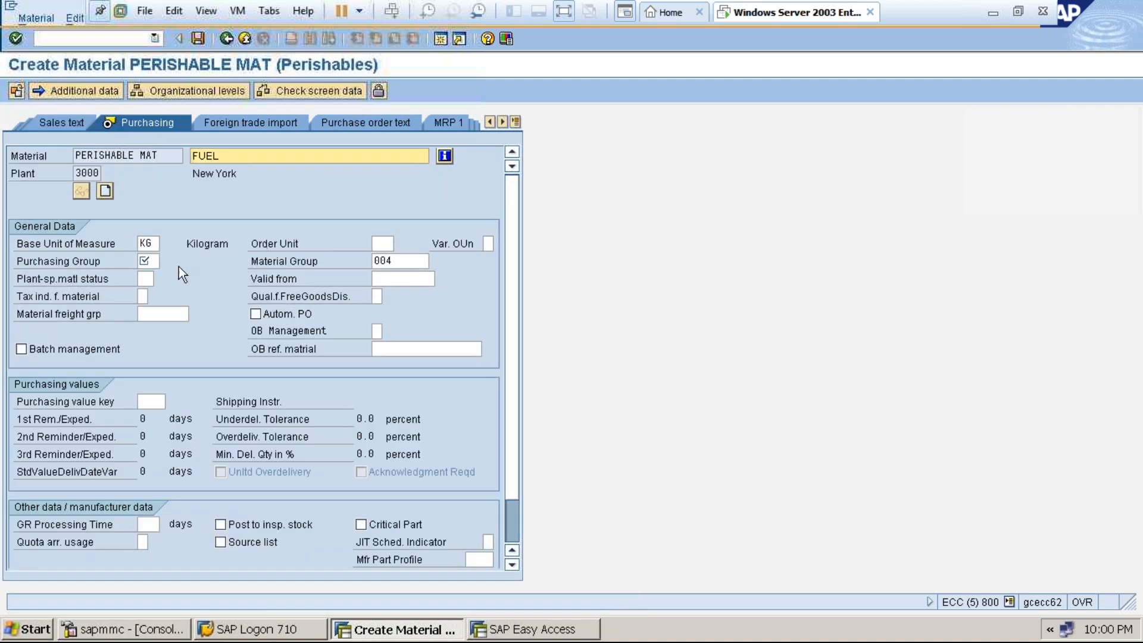
# Set the purchasing group to 000 and proceed past the plant data and storage view to the accounting data.
pyautogui.click(147, 261)
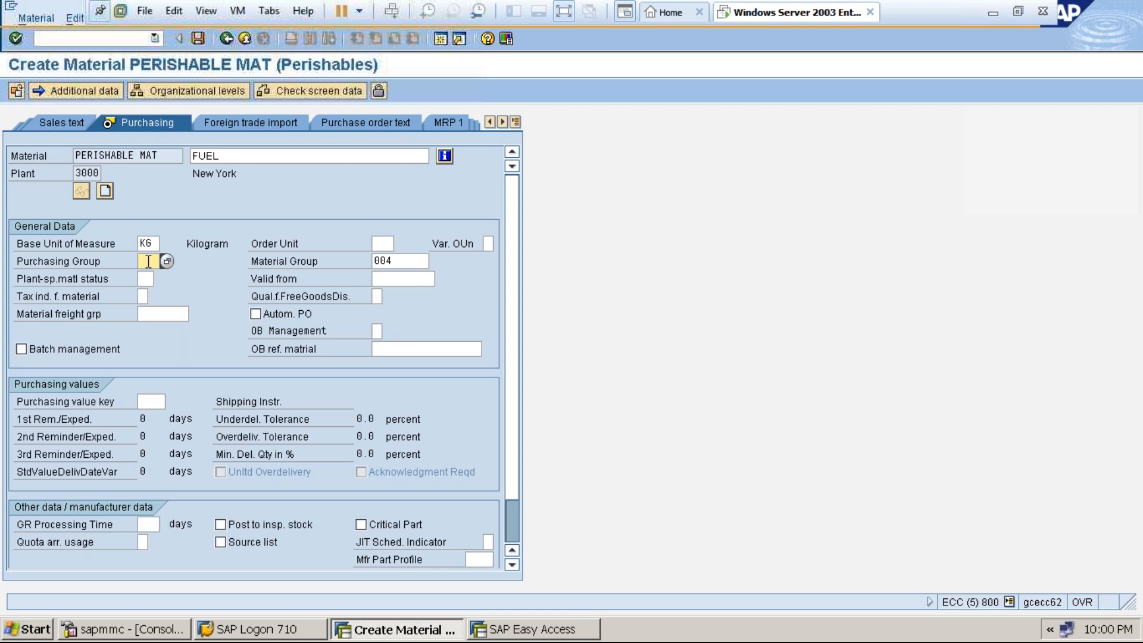
pyautogui.write('000')
pyautogui.press('Return')
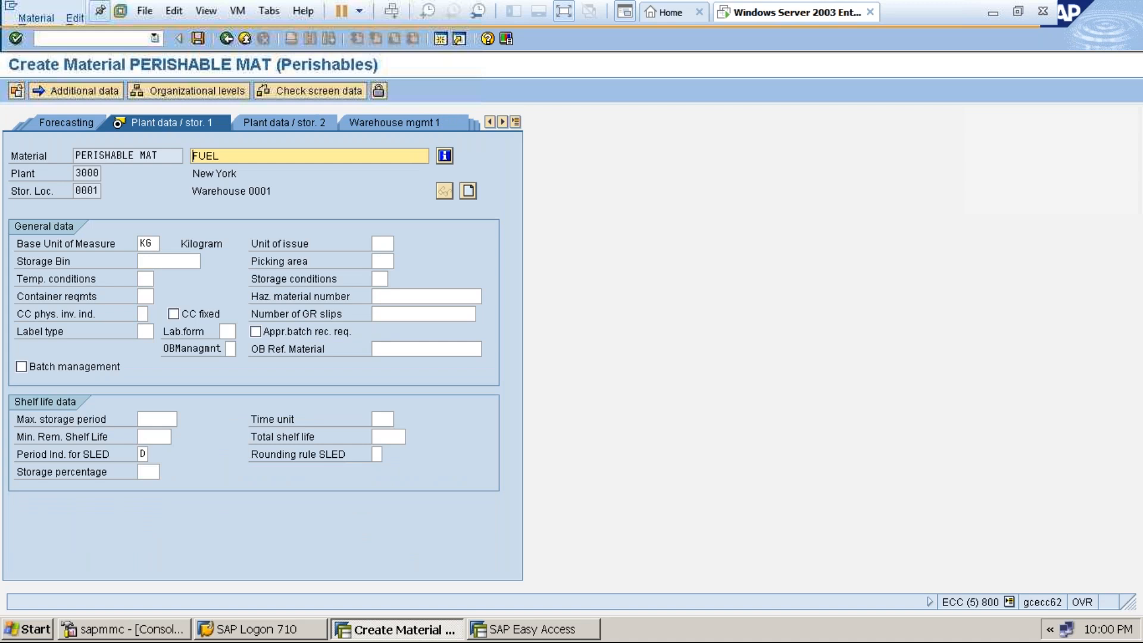
pyautogui.press('Return')
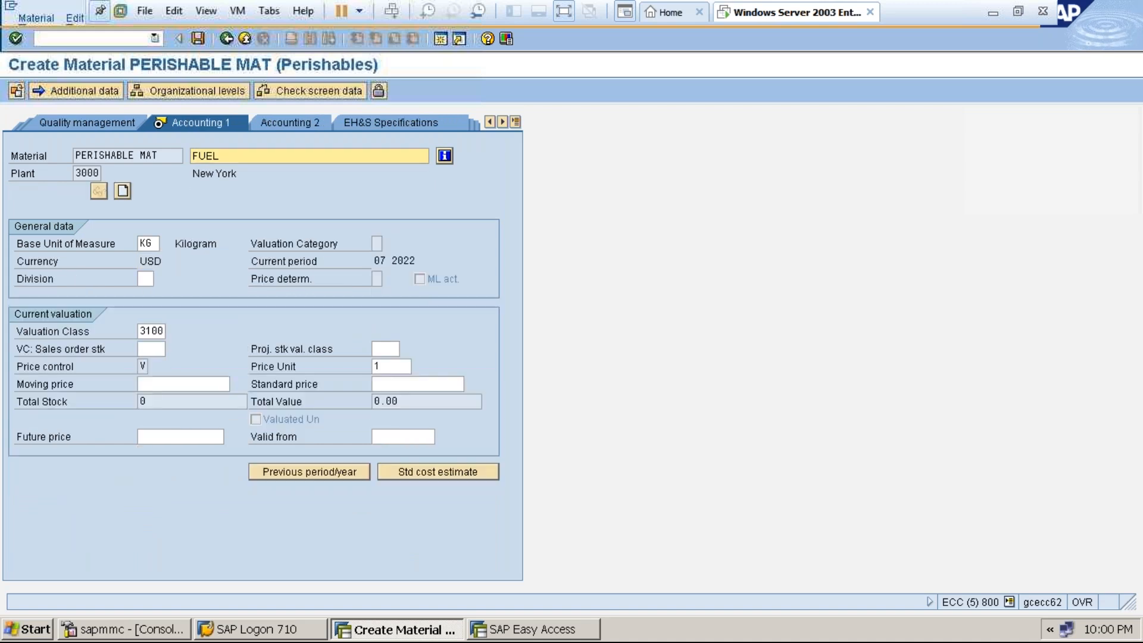
# Look up the valuation classes allowed for the perishable material and choose 3100 Trading goods.
pyautogui.click(156, 332)
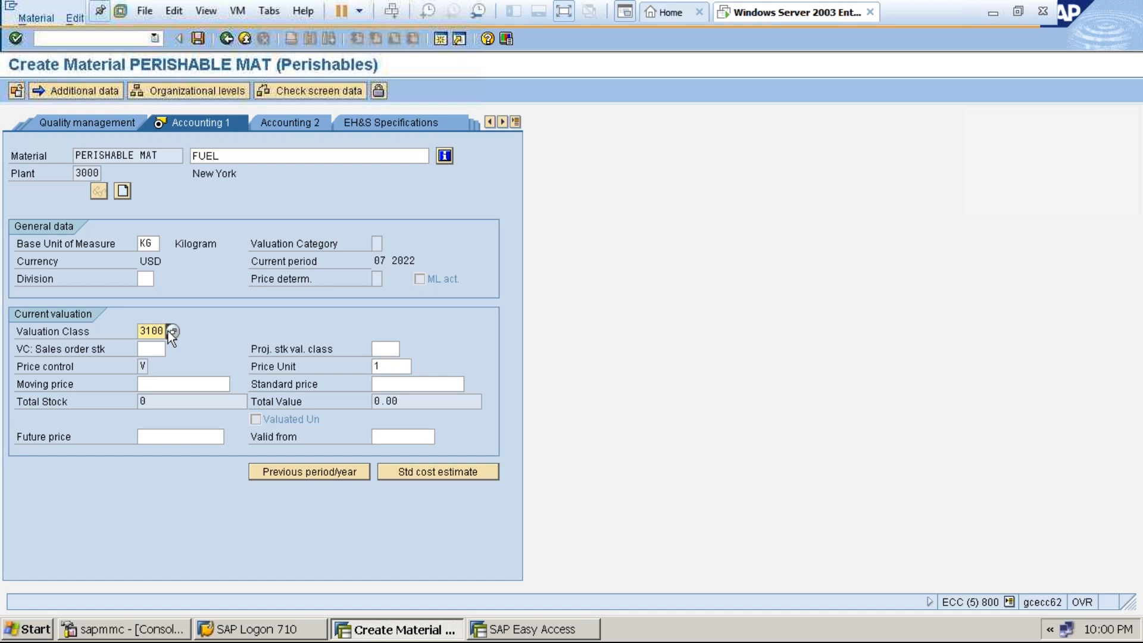
pyautogui.click(173, 331)
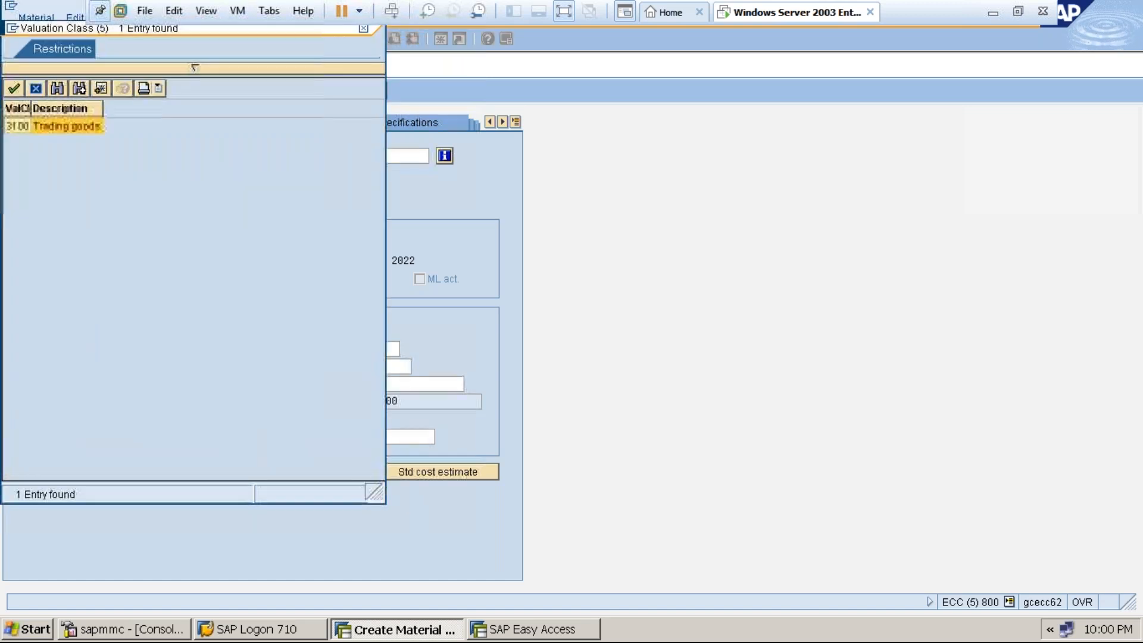
pyautogui.doubleClick(24, 127)
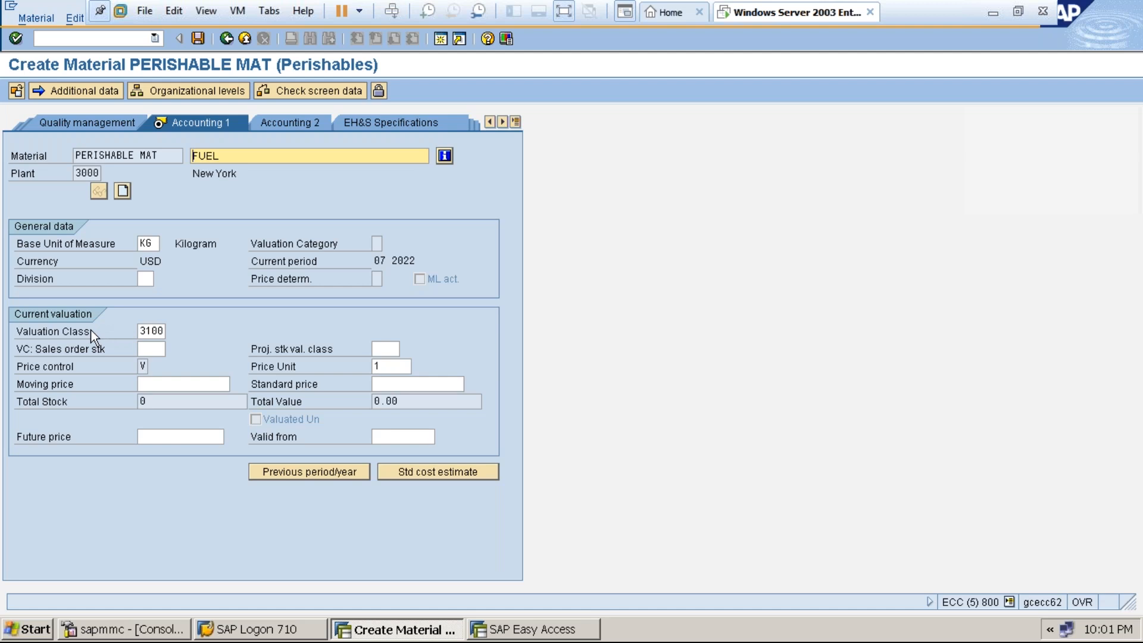
pyautogui.click(144, 331)
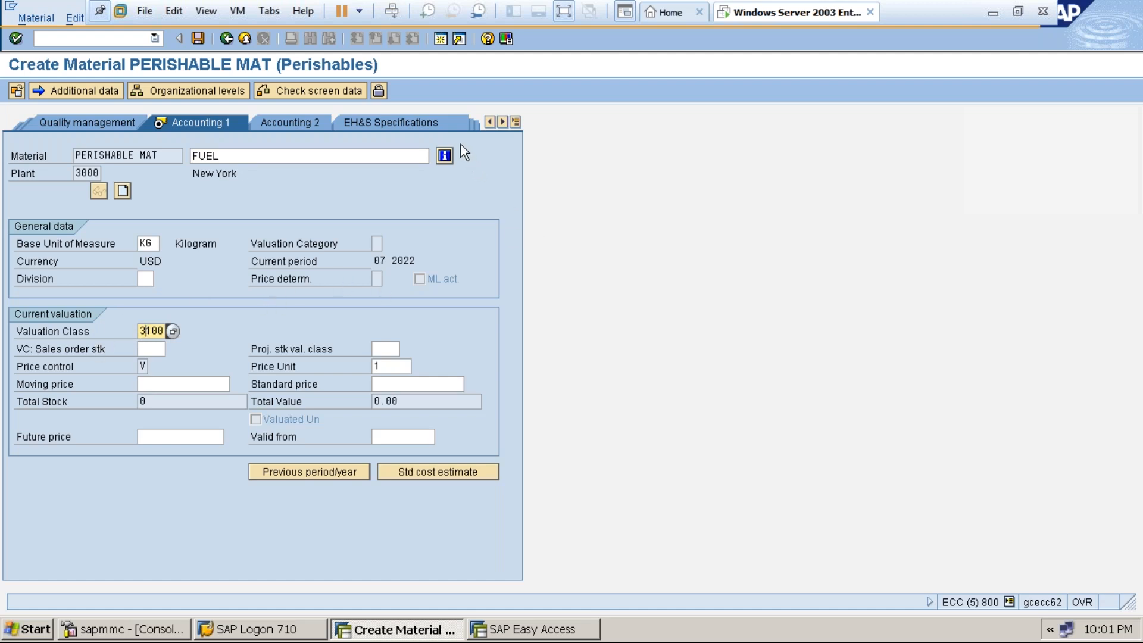
# Switch to the Material Master document in Word, review the note on allowed valuation classes, and return to the virtual machine in full screen.
pyautogui.click(565, 13)
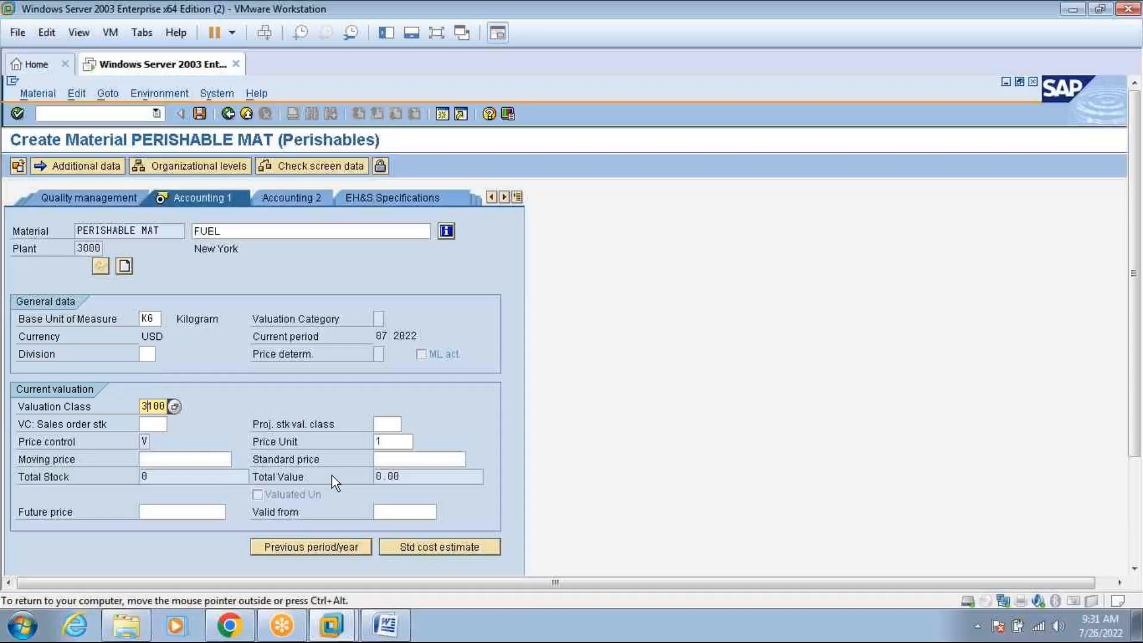
pyautogui.click(387, 624)
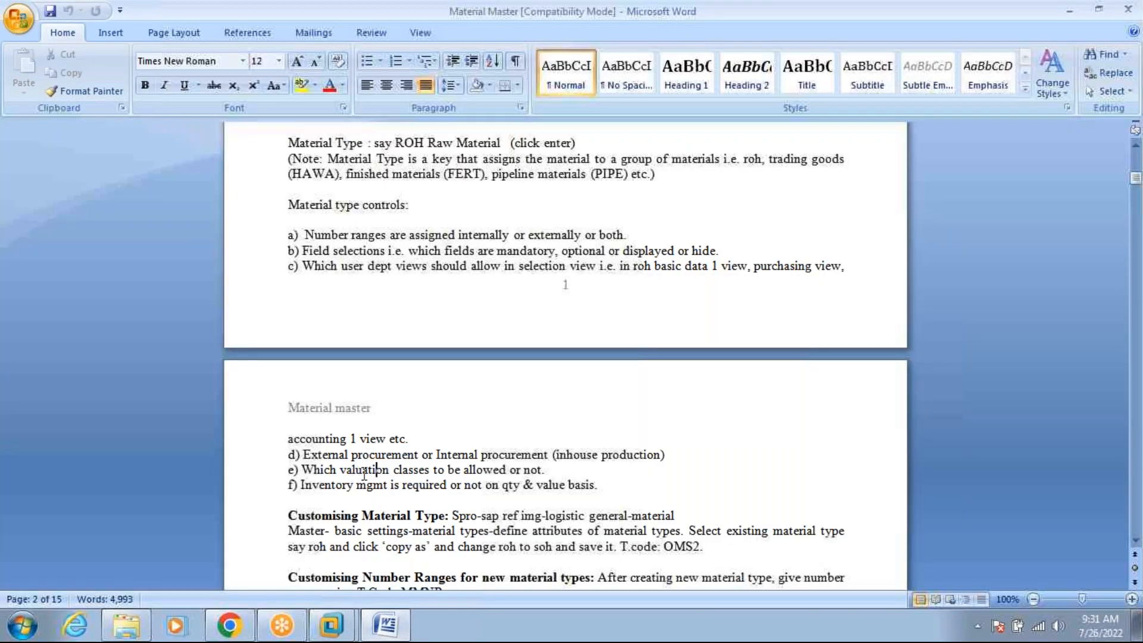
pyautogui.click(524, 470)
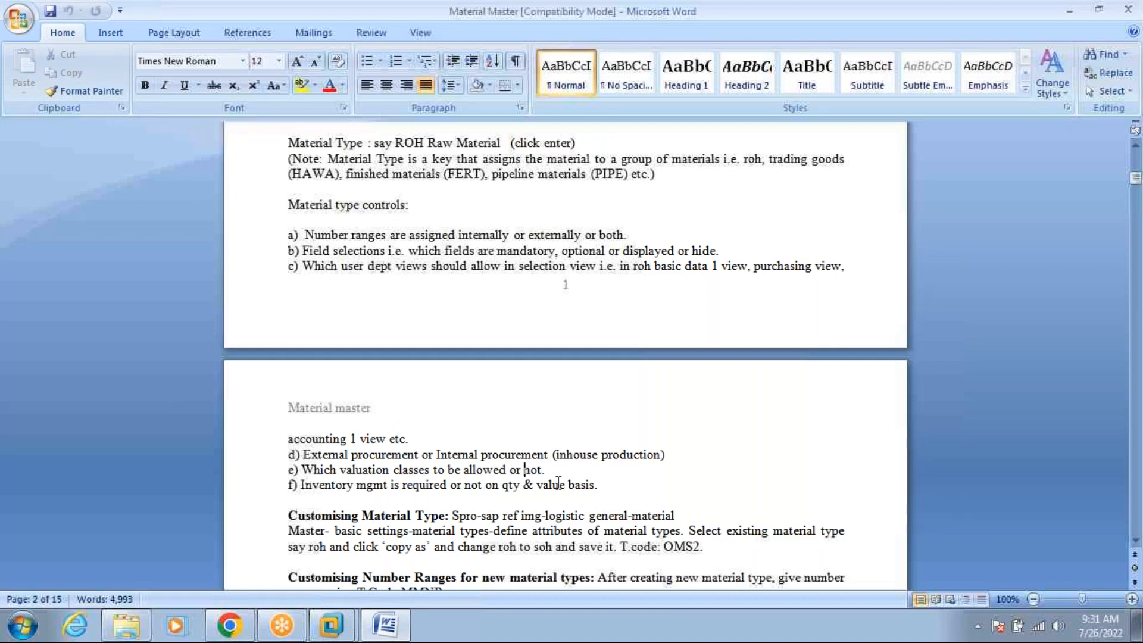
pyautogui.moveTo(331, 625)
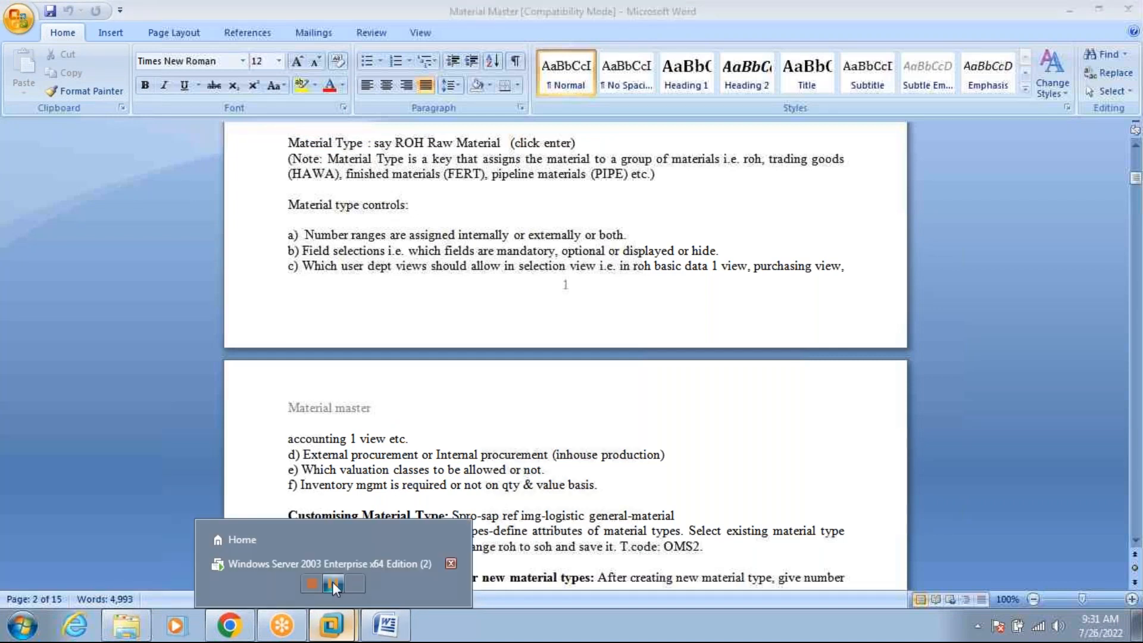
pyautogui.click(333, 566)
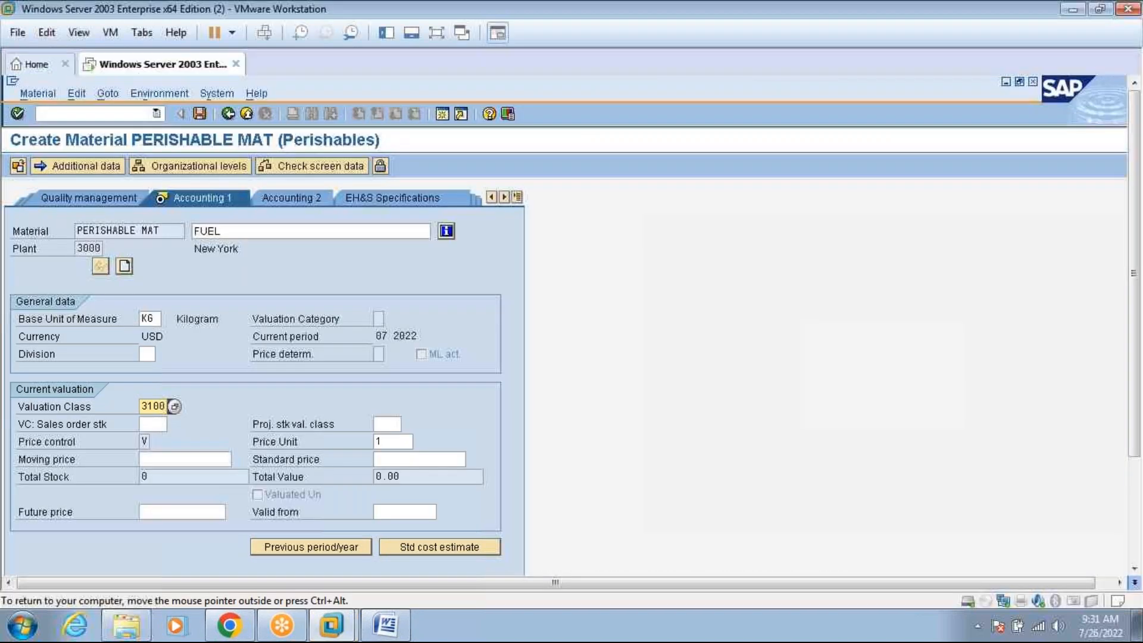
pyautogui.click(437, 33)
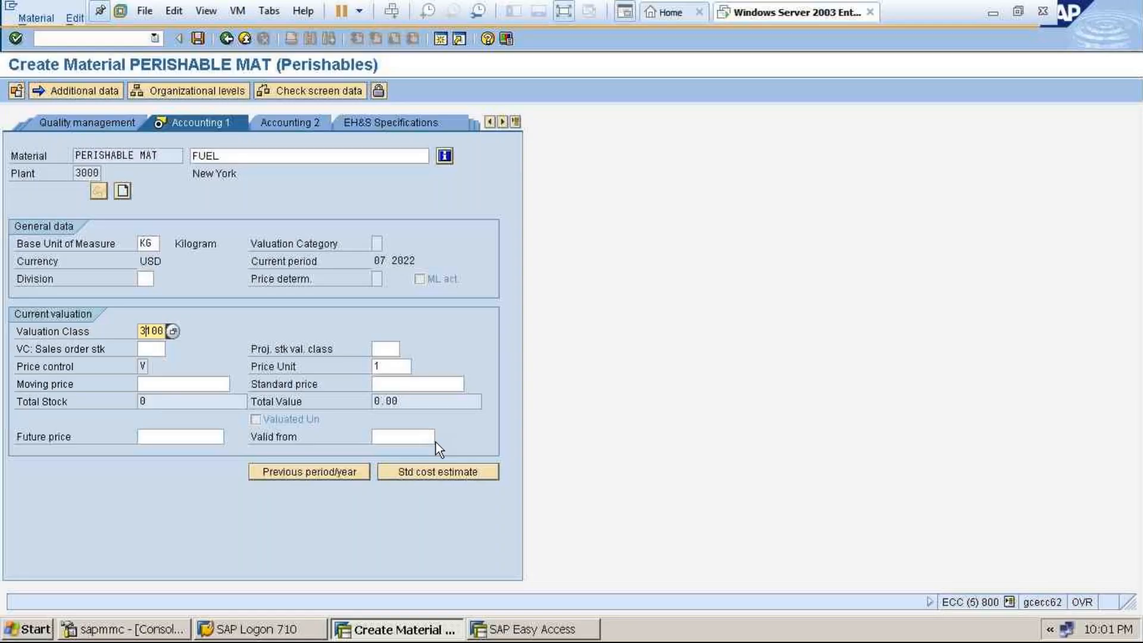
# Confirm the accounting data without a moving price, save material PERISHABLE MAT, and return to SAP Easy Access.
pyautogui.press('Return')
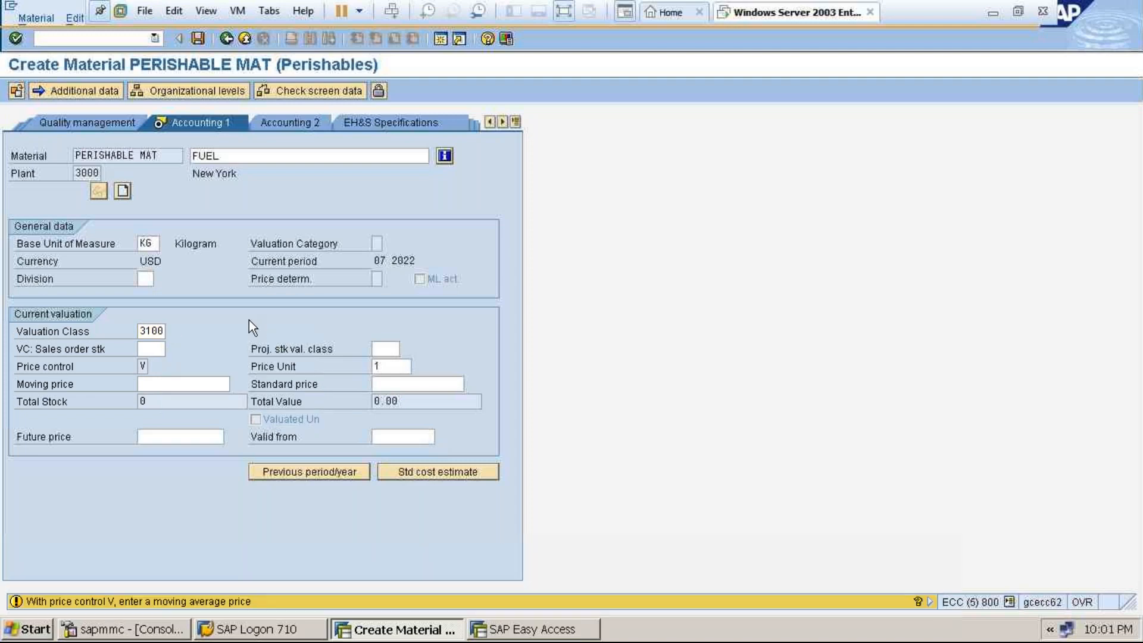
pyautogui.press('Return')
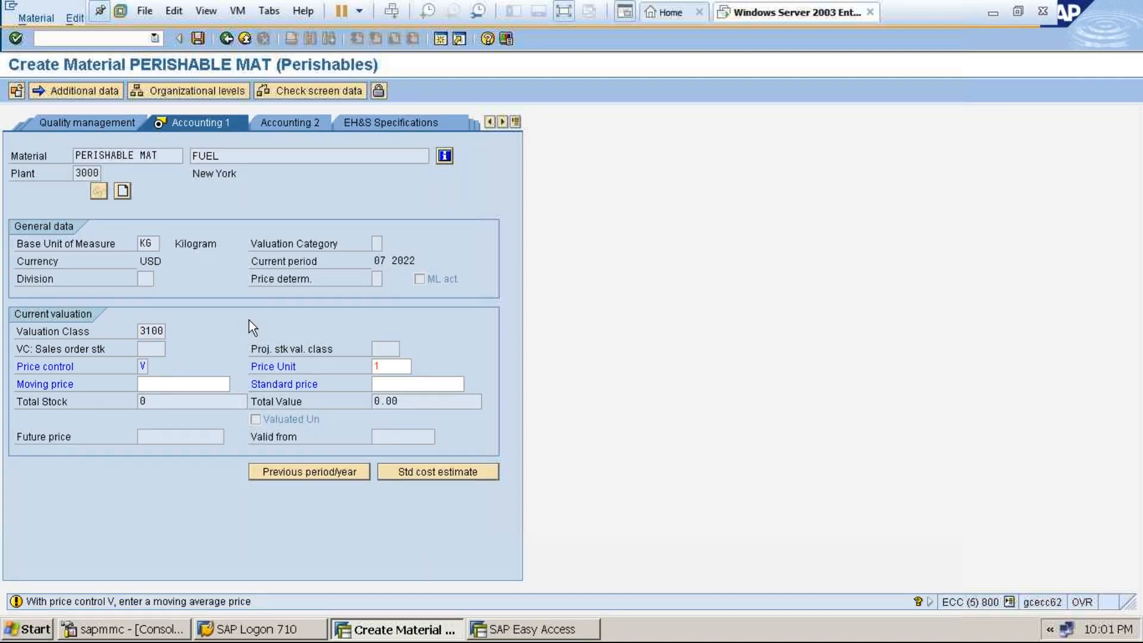
pyautogui.click(237, 325)
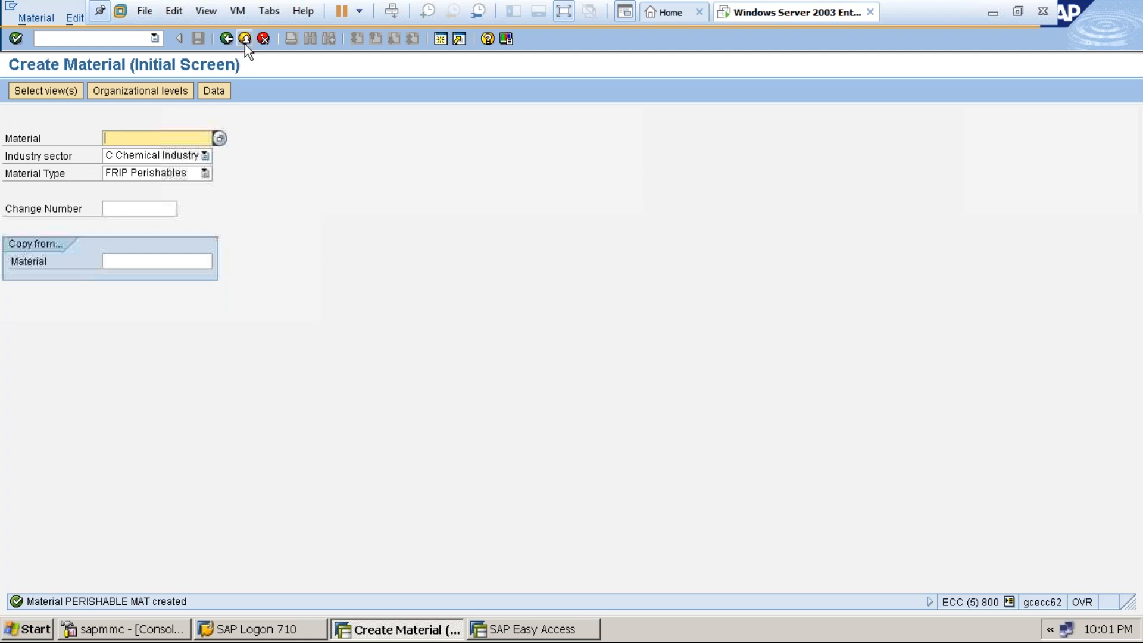
pyautogui.click(230, 39)
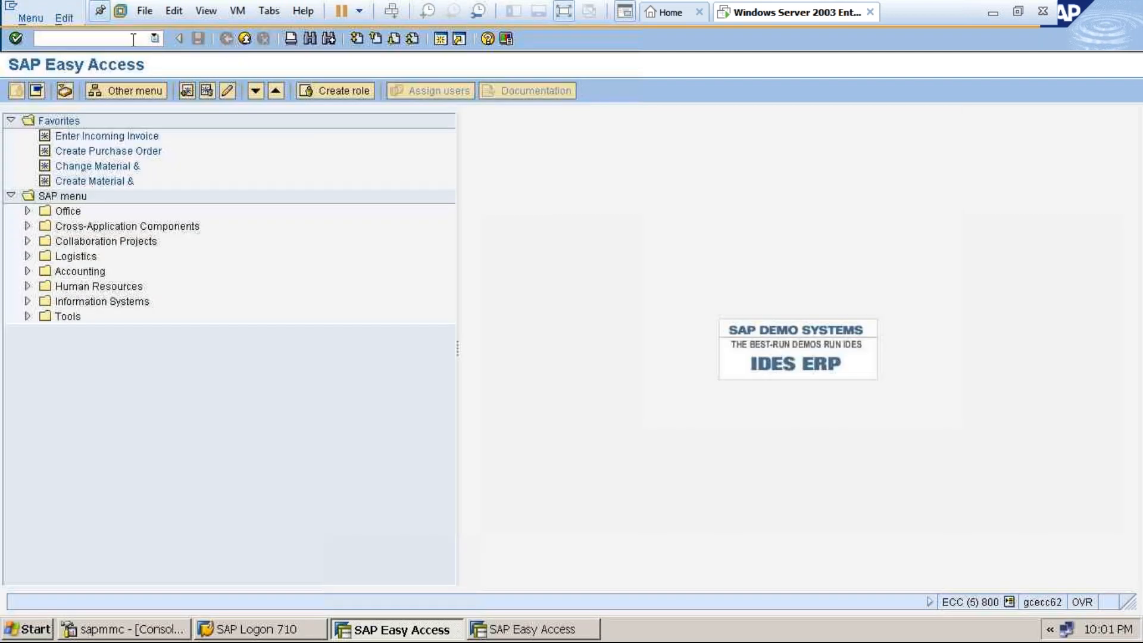
pyautogui.write('OMS')
pyautogui.press('Return')
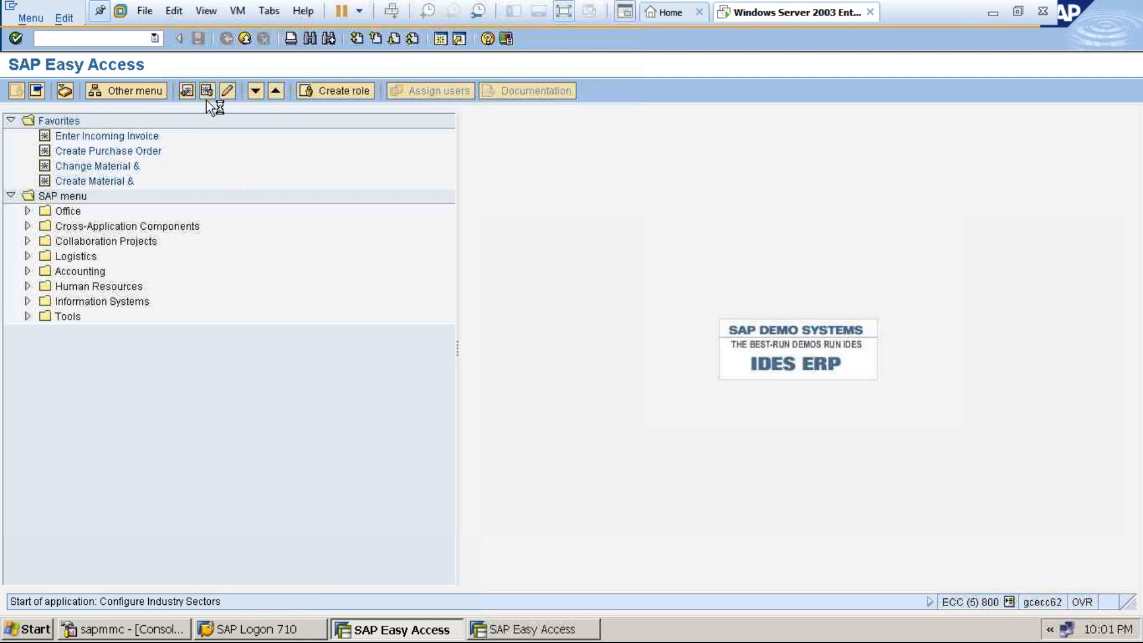
pyautogui.click(135, 38)
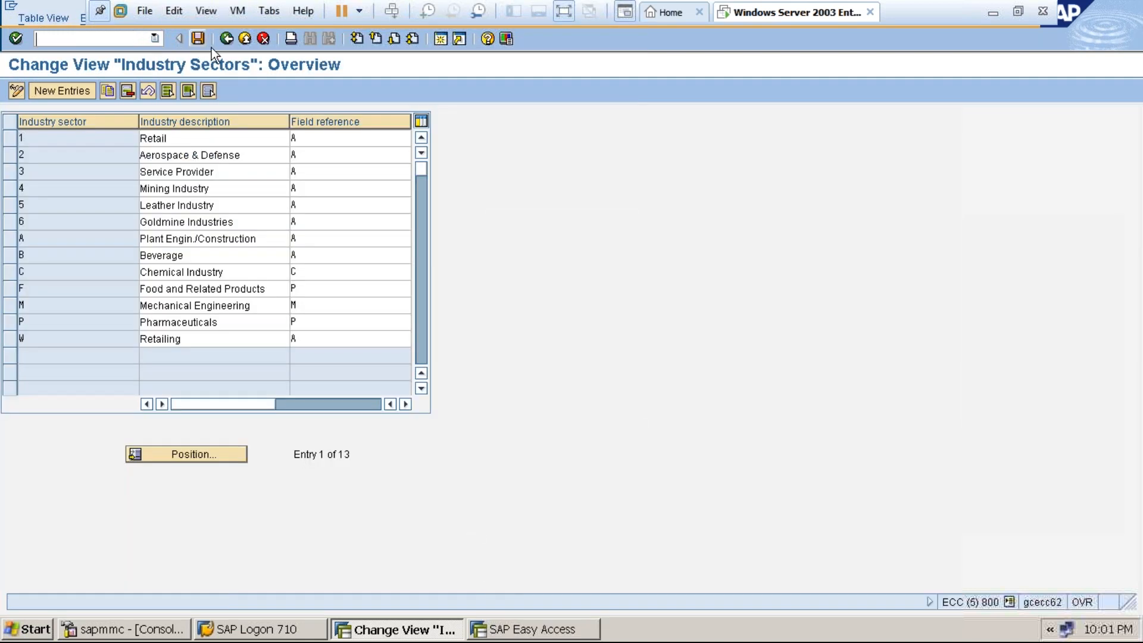
pyautogui.click(225, 40)
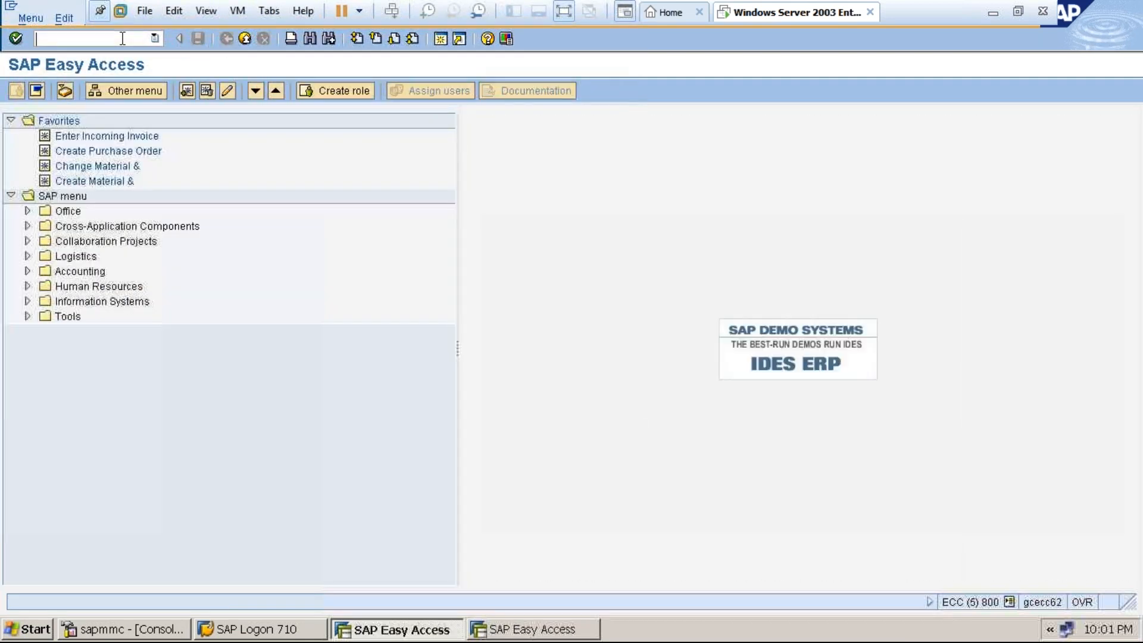
# Start transaction OMS2 and display the quantity/value updating settings of material type DIEN (Service).
pyautogui.write('OMS2')
pyautogui.press('Return')
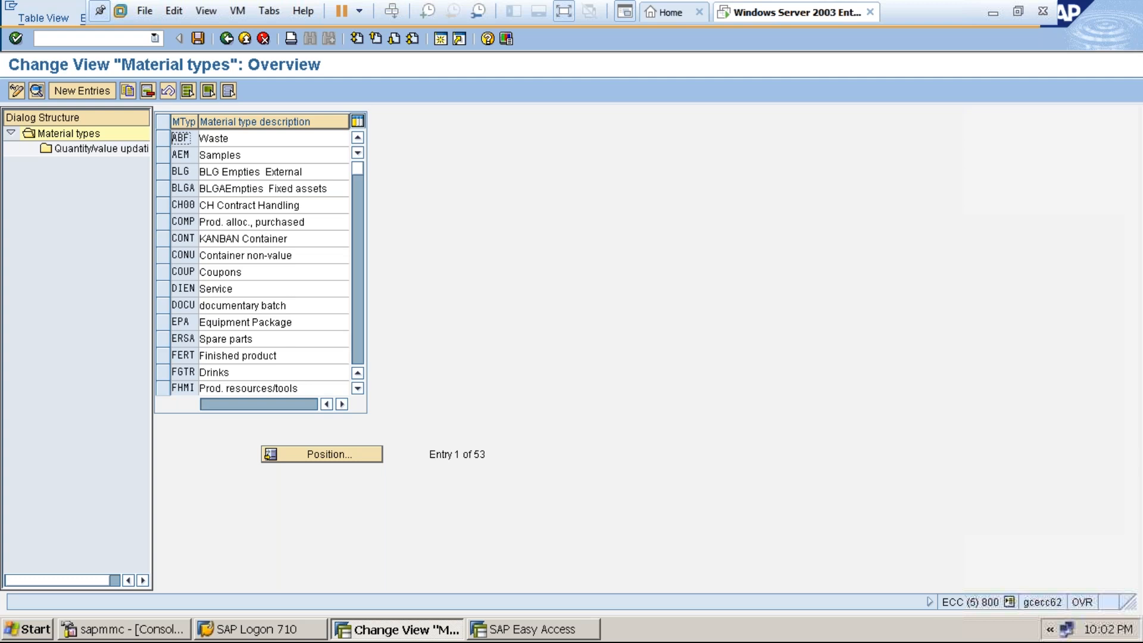
pyautogui.click(164, 289)
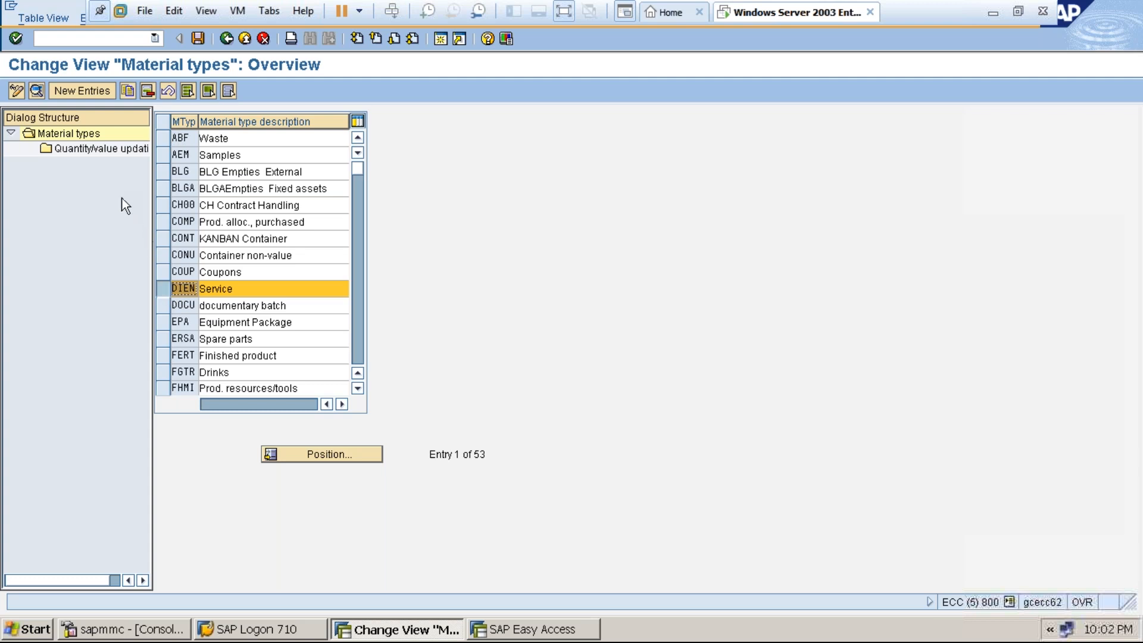
pyautogui.doubleClick(96, 149)
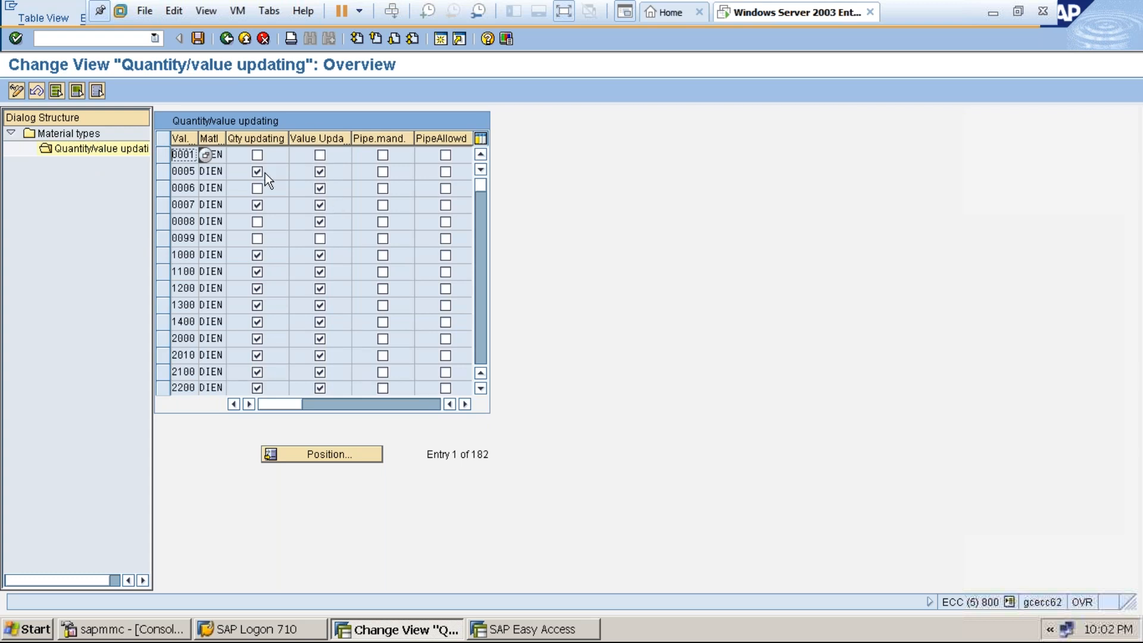
# Examine the quantity and value updating indicators of DIEN for valuation area 0001, and return to the material types overview.
pyautogui.click(218, 154)
pyautogui.click(257, 154)
pyautogui.doubleClick(321, 153)
pyautogui.click(259, 152)
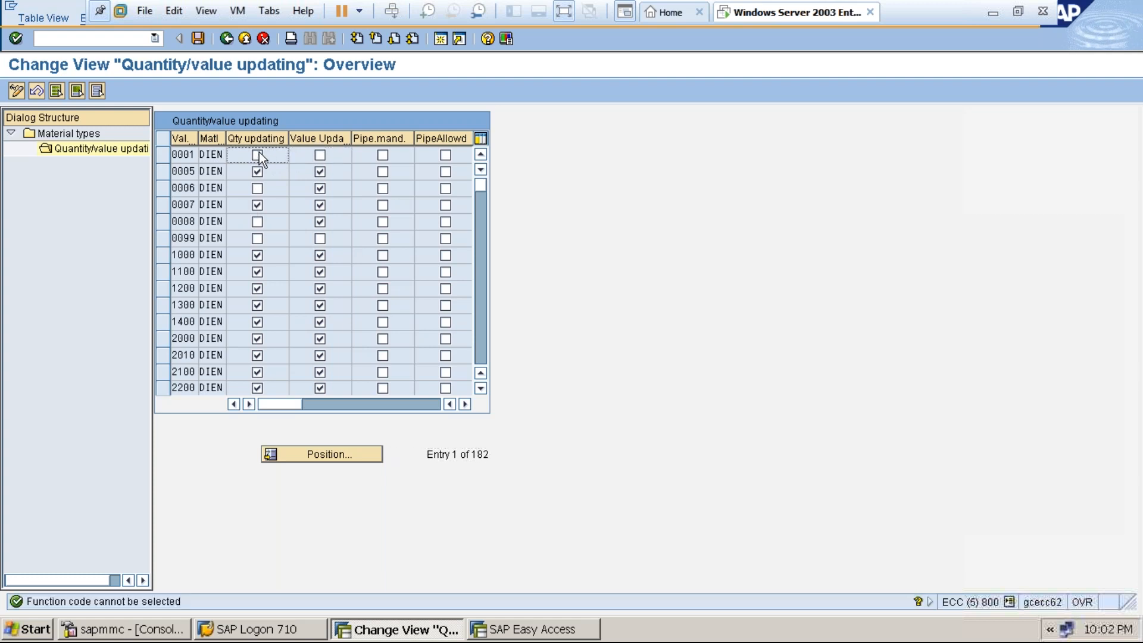
pyautogui.click(224, 40)
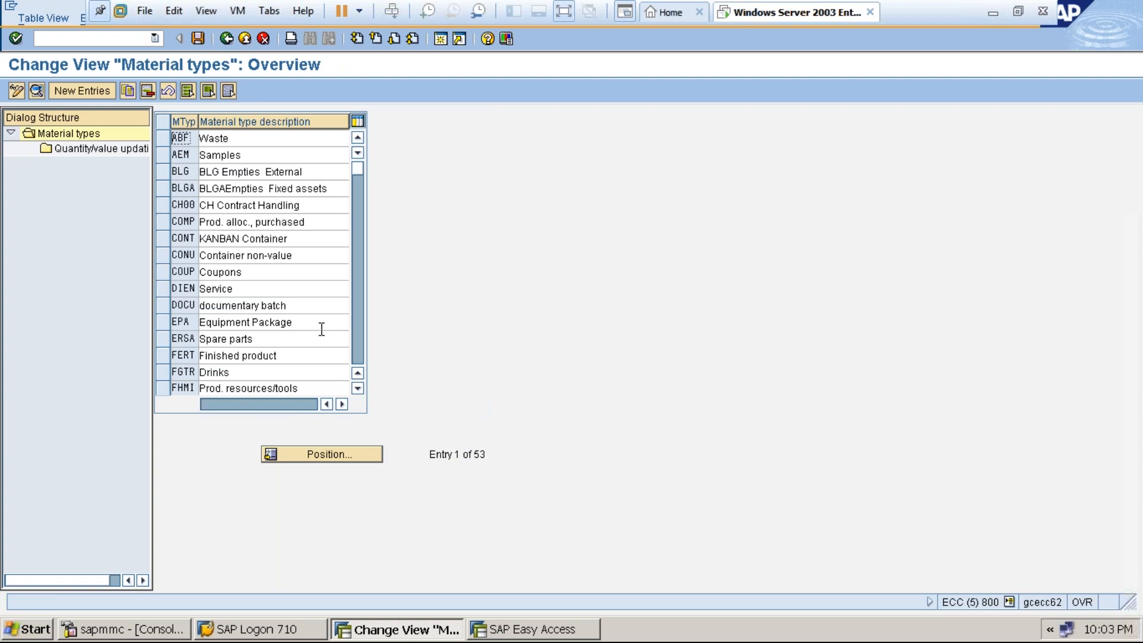
# Display the quantity/value updating settings of material type ERSA (Spare parts), and return to the material types overview.
pyautogui.click(164, 340)
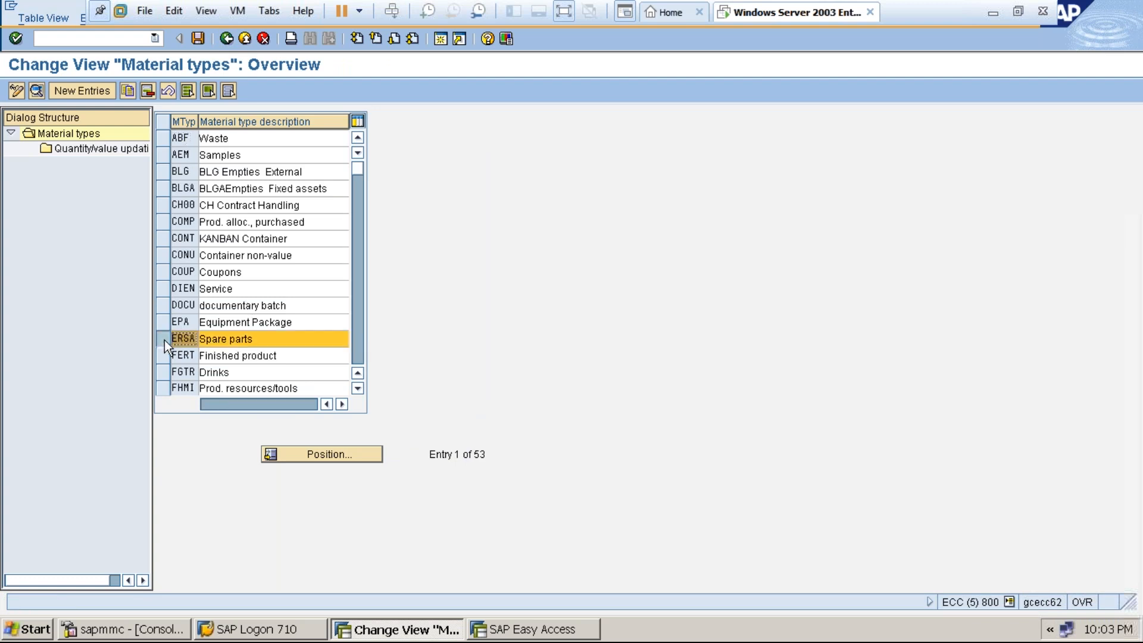
pyautogui.click(80, 148)
pyautogui.doubleClick(79, 147)
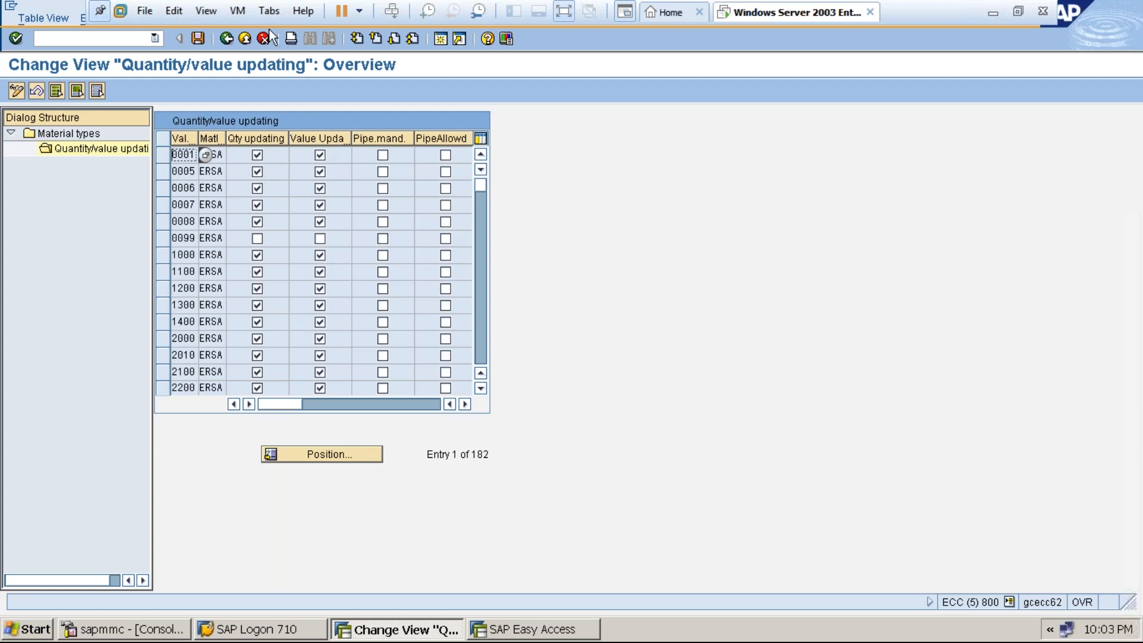
pyautogui.click(225, 38)
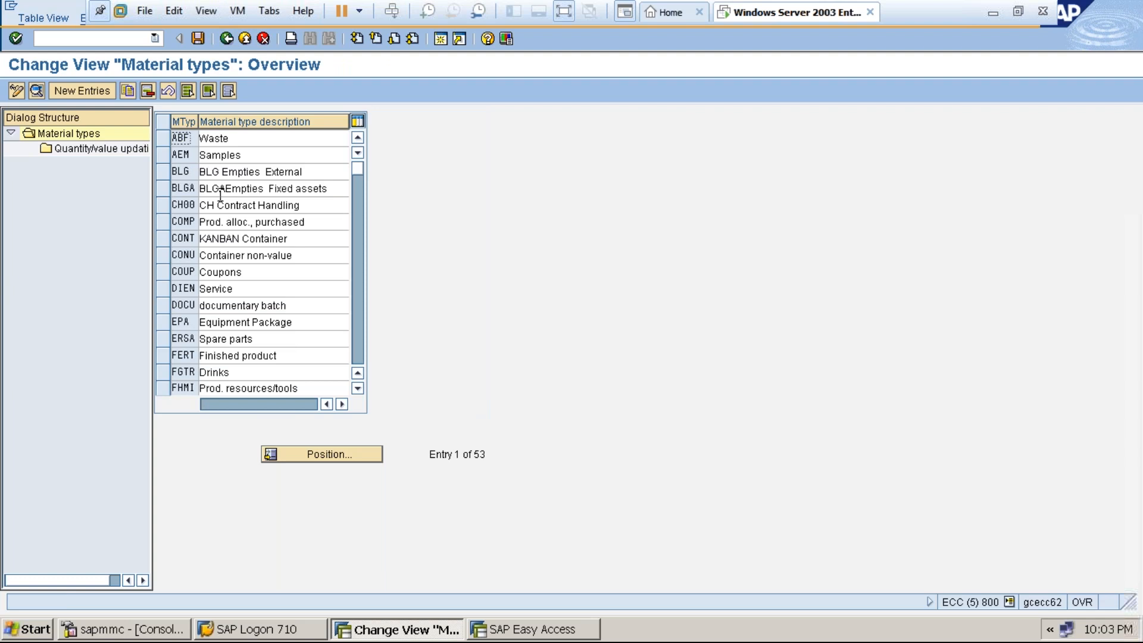
# Find material type PIPE (Pipeline material), review its quantity/value updating settings, and return to the material types overview.
pyautogui.click(356, 351)
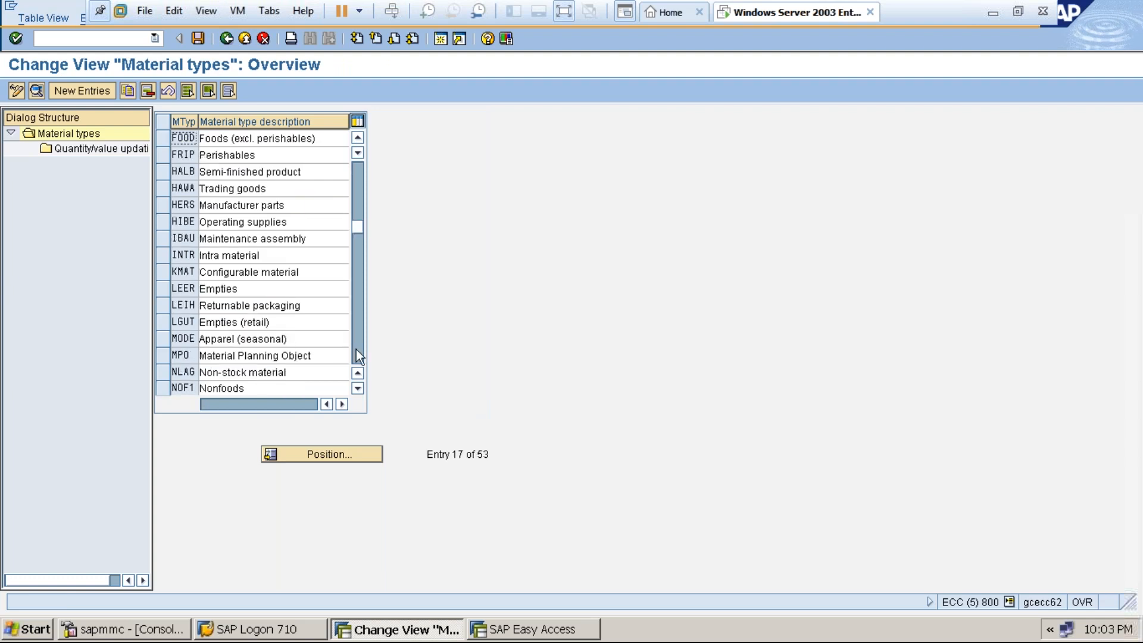
pyautogui.click(356, 350)
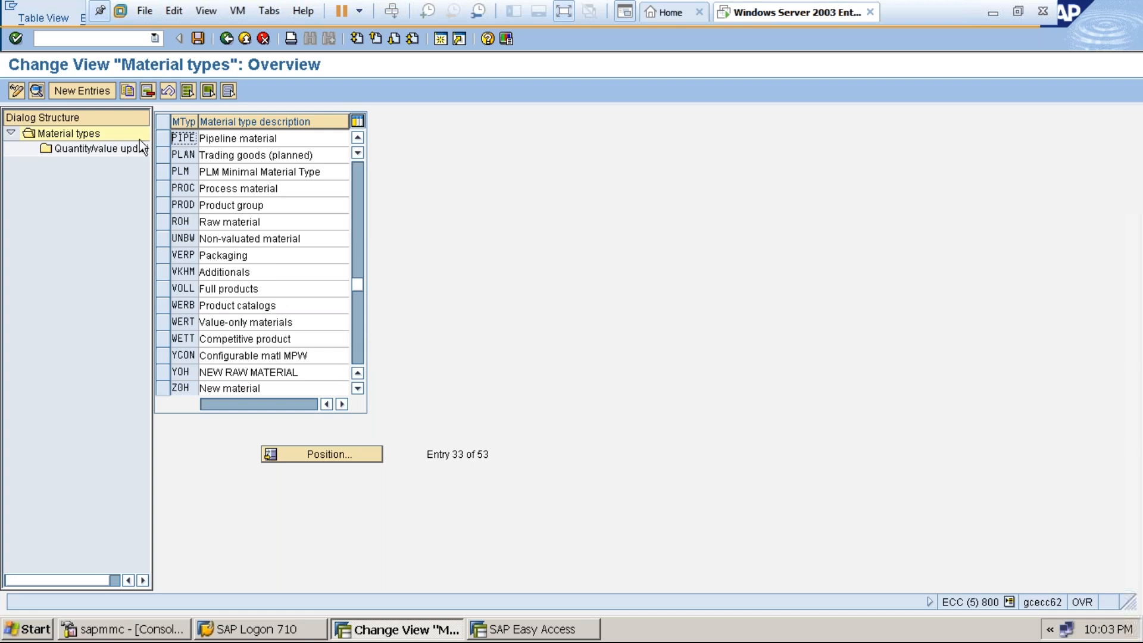
pyautogui.click(162, 138)
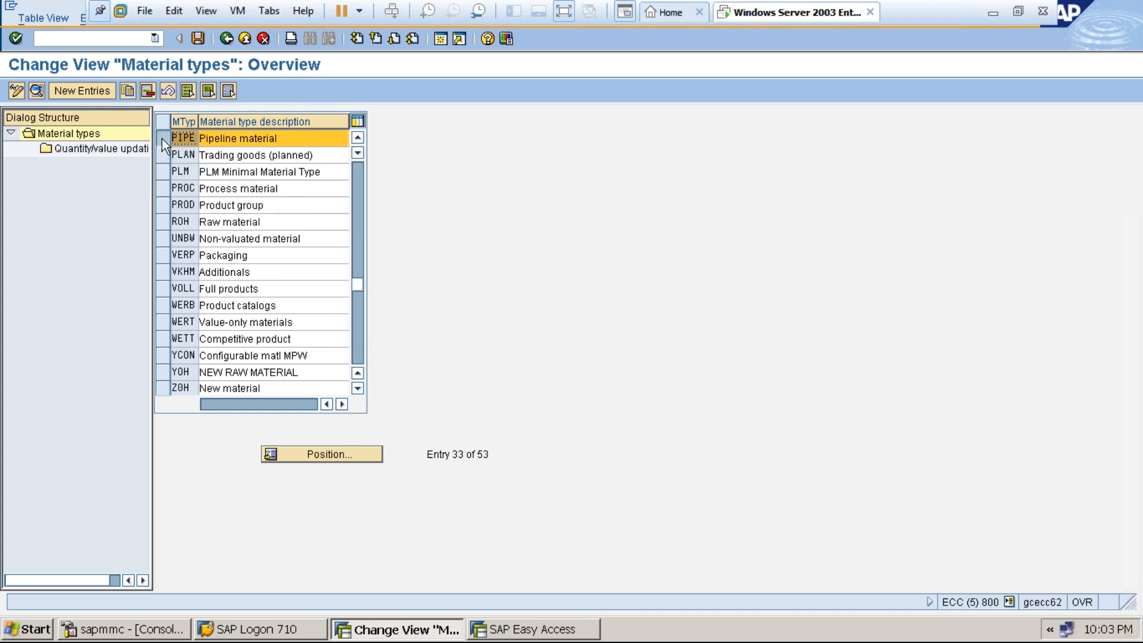
pyautogui.doubleClick(84, 146)
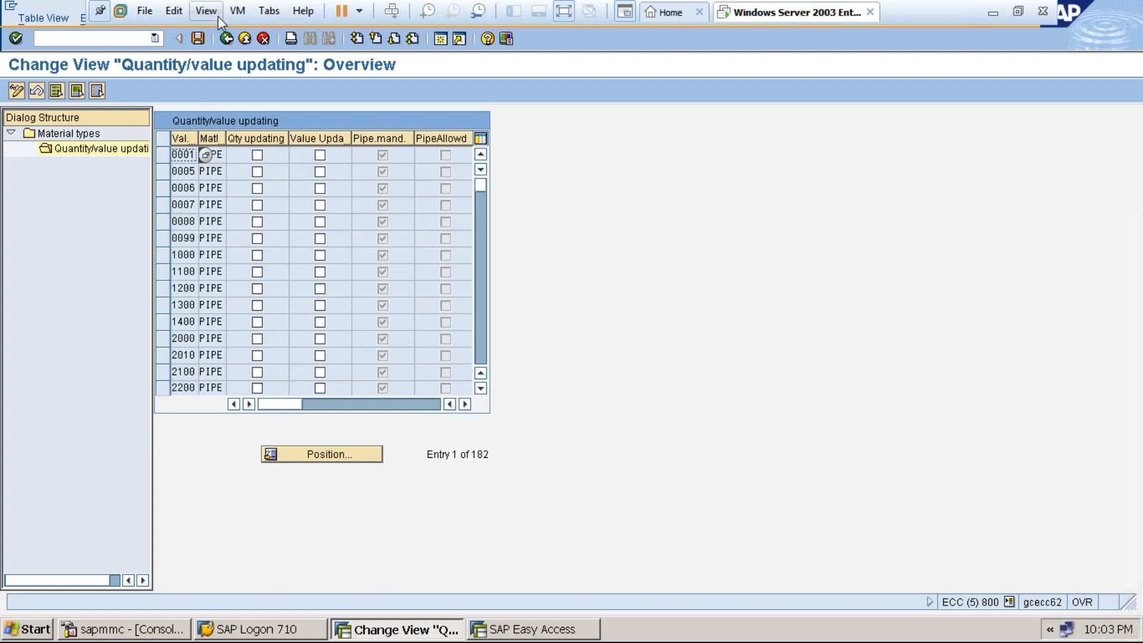
pyautogui.click(226, 39)
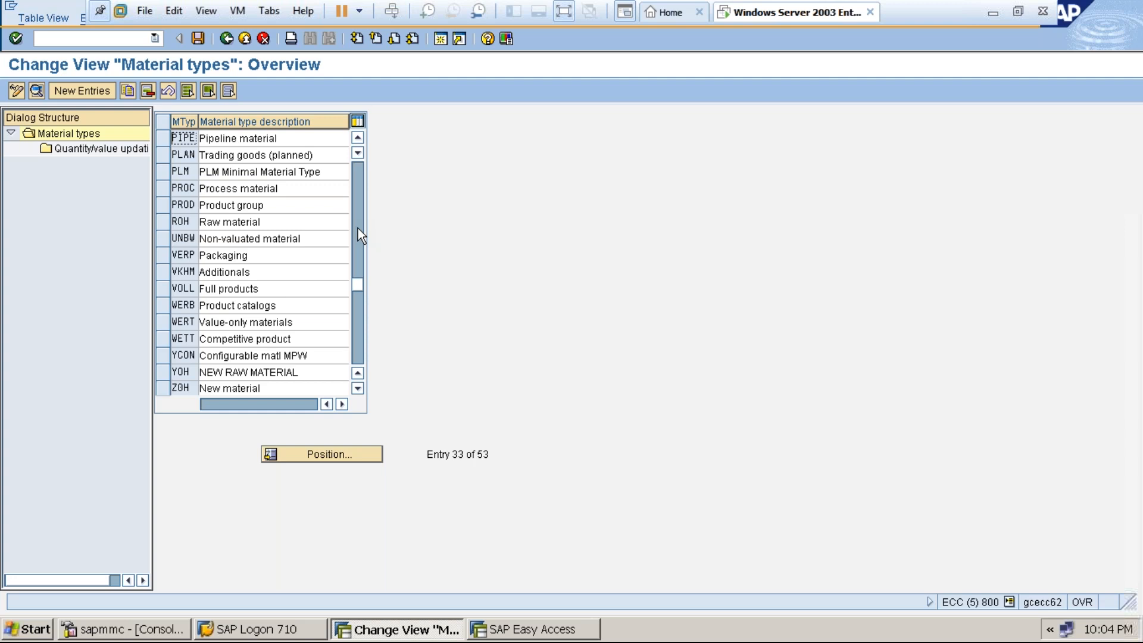
# Open a new SAP session and start the stock overview with transaction MMBE.
pyautogui.click(445, 40)
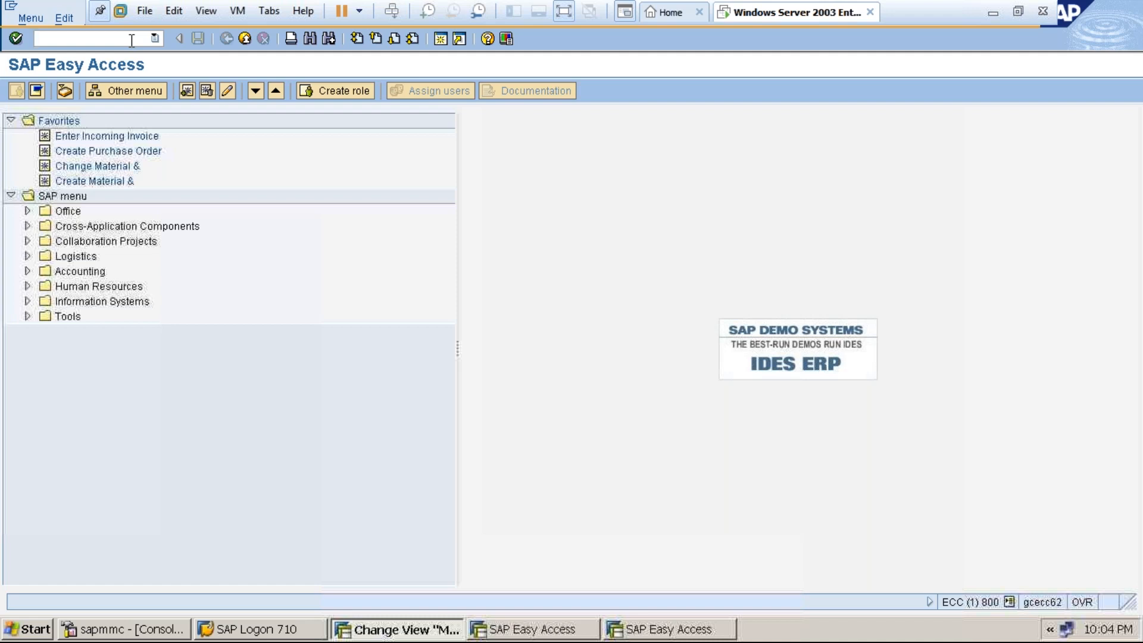
pyautogui.write('MMBE')
pyautogui.press('Return')
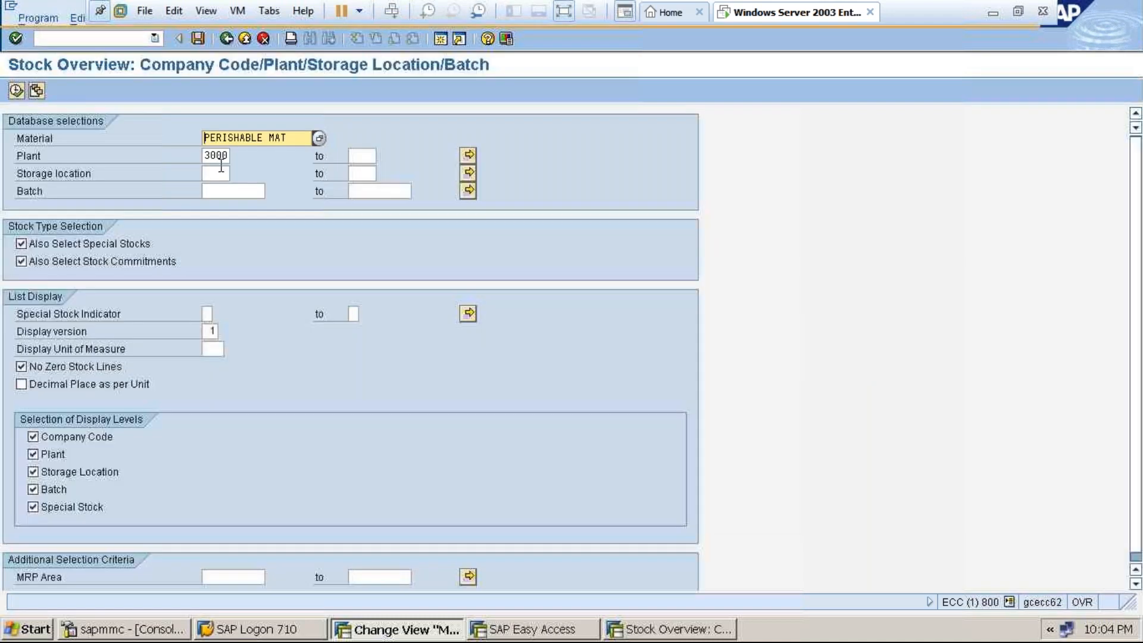
# Replace the stock overview's material with 1547 and set the storage location to 0001 for plant 3000.
pyautogui.click(295, 137)
pyautogui.press('BackSpace')
pyautogui.press('BackSpace')
pyautogui.press('BackSpace')
pyautogui.press('BackSpace')
pyautogui.press('BackSpace')
pyautogui.press('BackSpace')
pyautogui.press('BackSpace')
pyautogui.press('BackSpace')
pyautogui.press('BackSpace')
pyautogui.press('BackSpace')
pyautogui.press('BackSpace')
pyautogui.press('BackSpace')
pyautogui.press('BackSpace')
pyautogui.press('BackSpace')
pyautogui.click(233, 137)
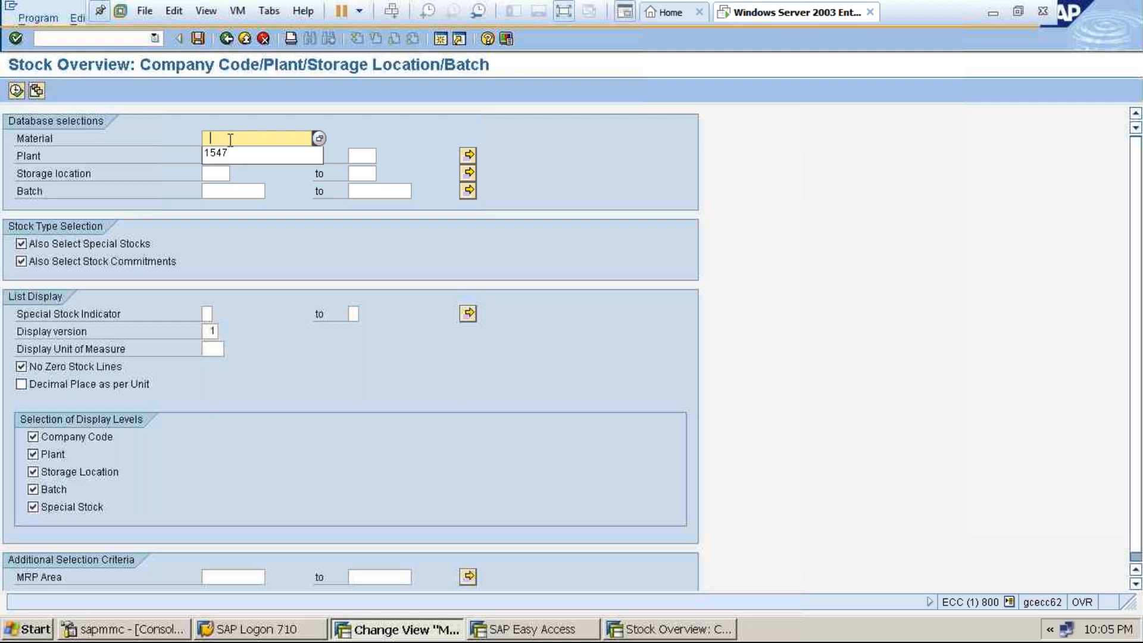
pyautogui.click(223, 156)
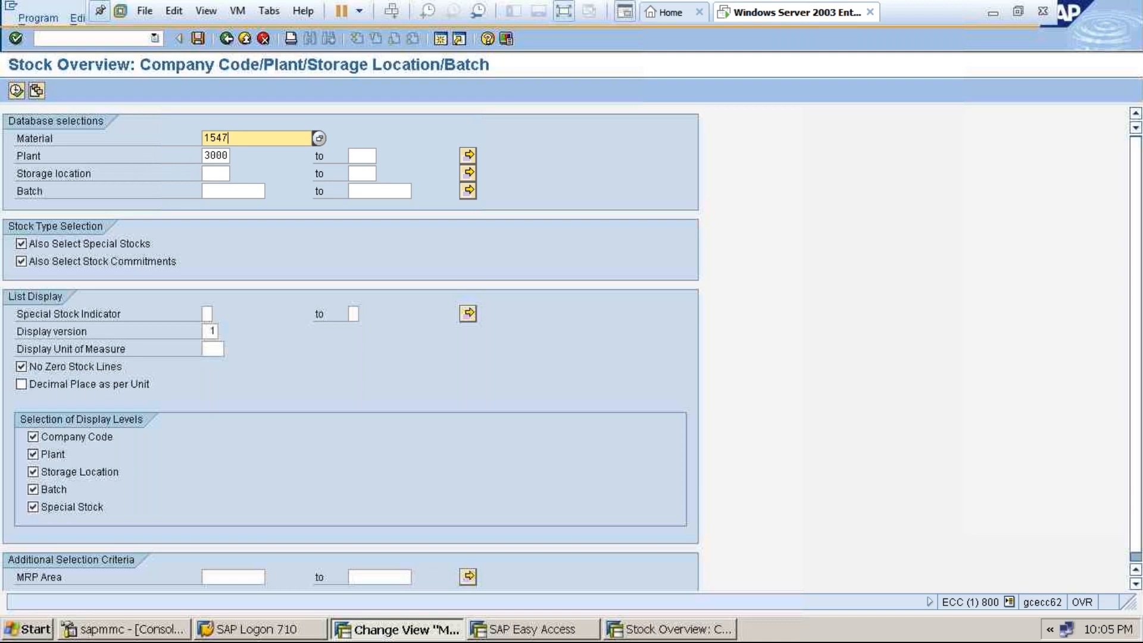
pyautogui.click(211, 173)
pyautogui.write('0001')
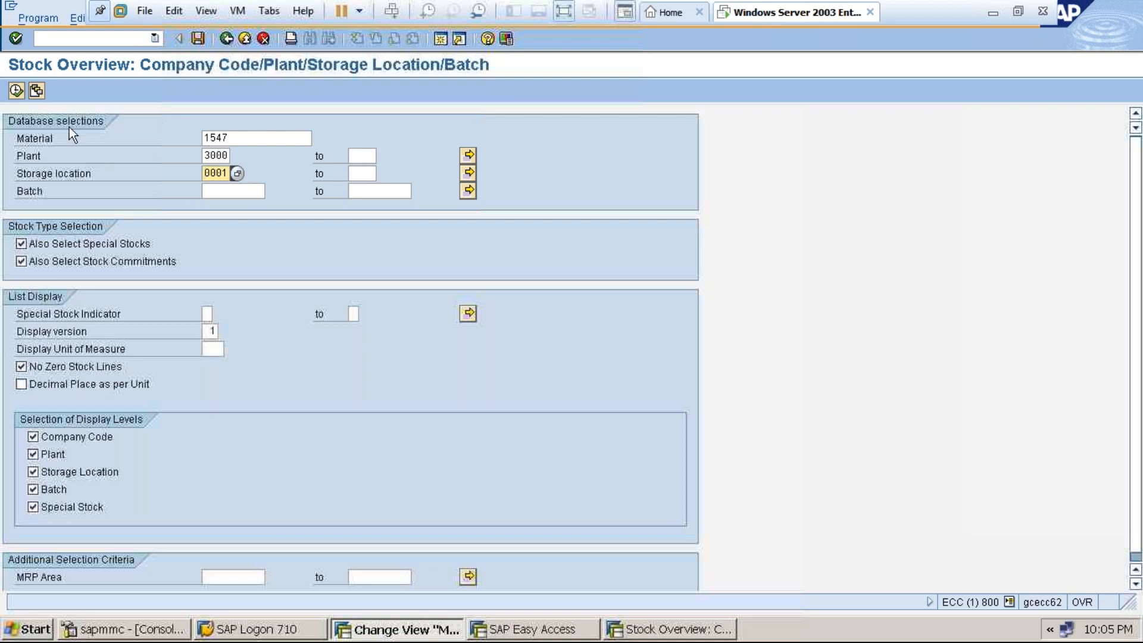
# Run the stock overview, check the unrestricted-use stock of Warehouse 0001, and return to the SAP Easy Access screen.
pyautogui.click(16, 90)
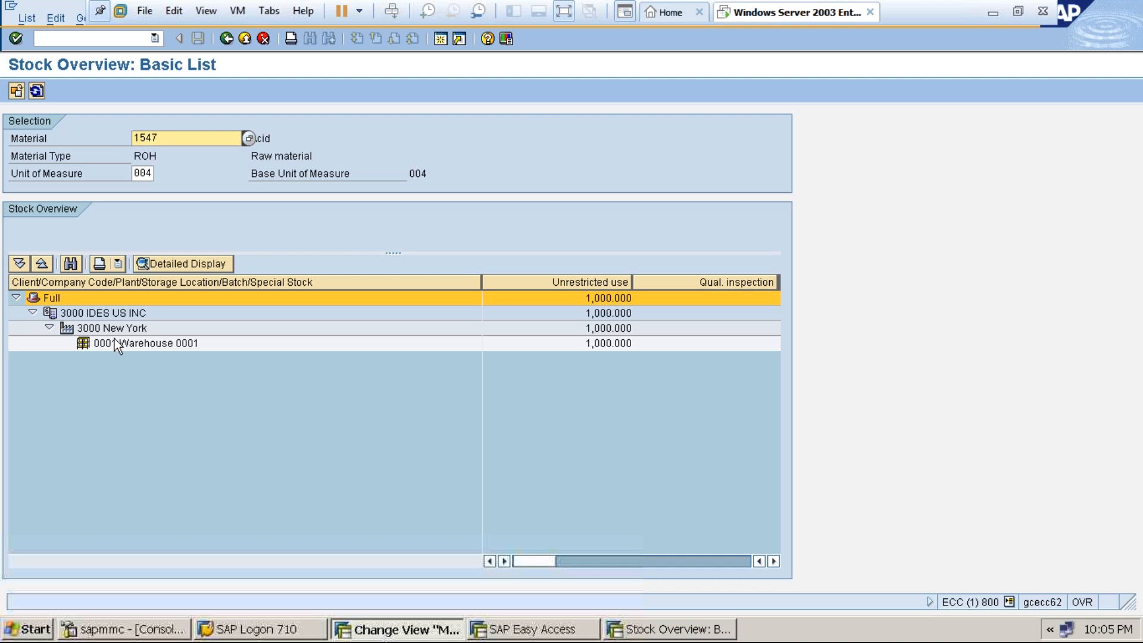
pyautogui.click(601, 349)
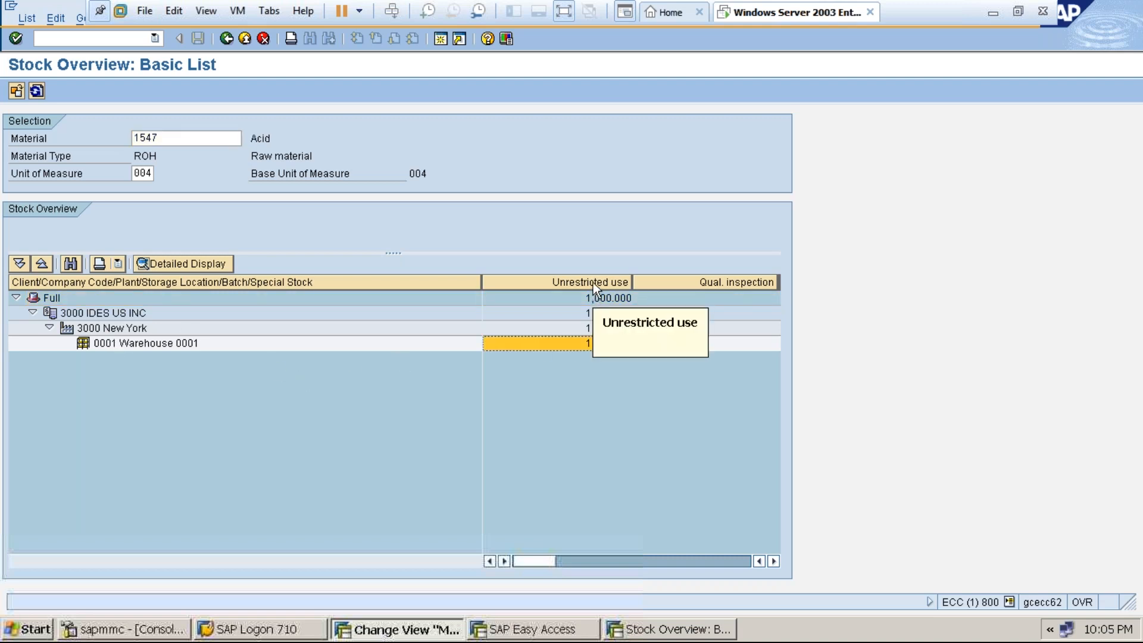
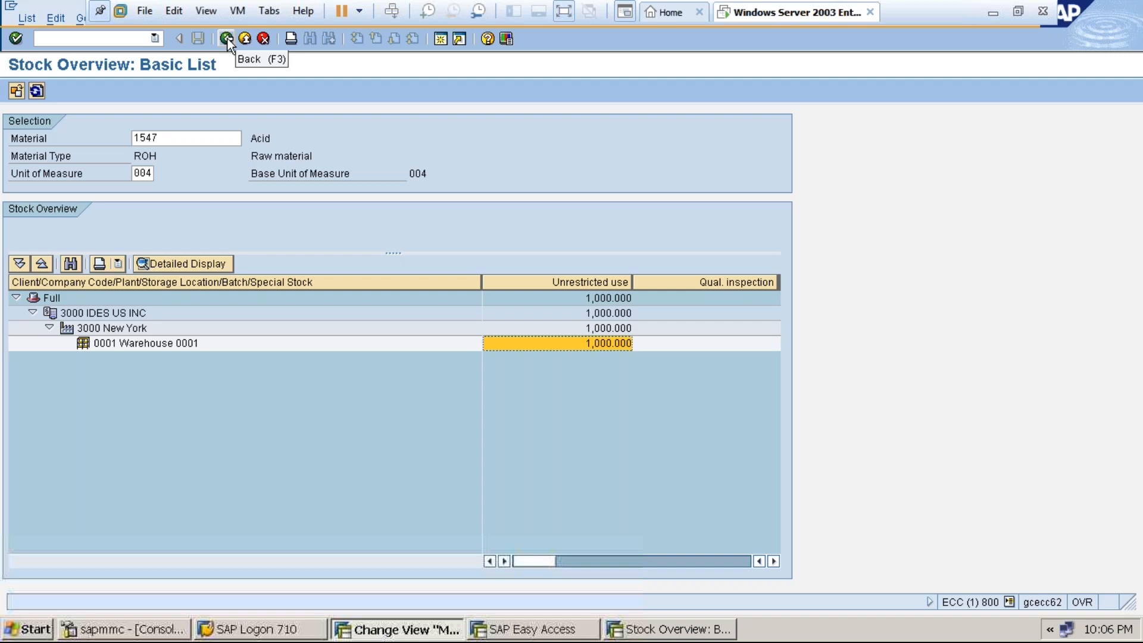
pyautogui.click(146, 344)
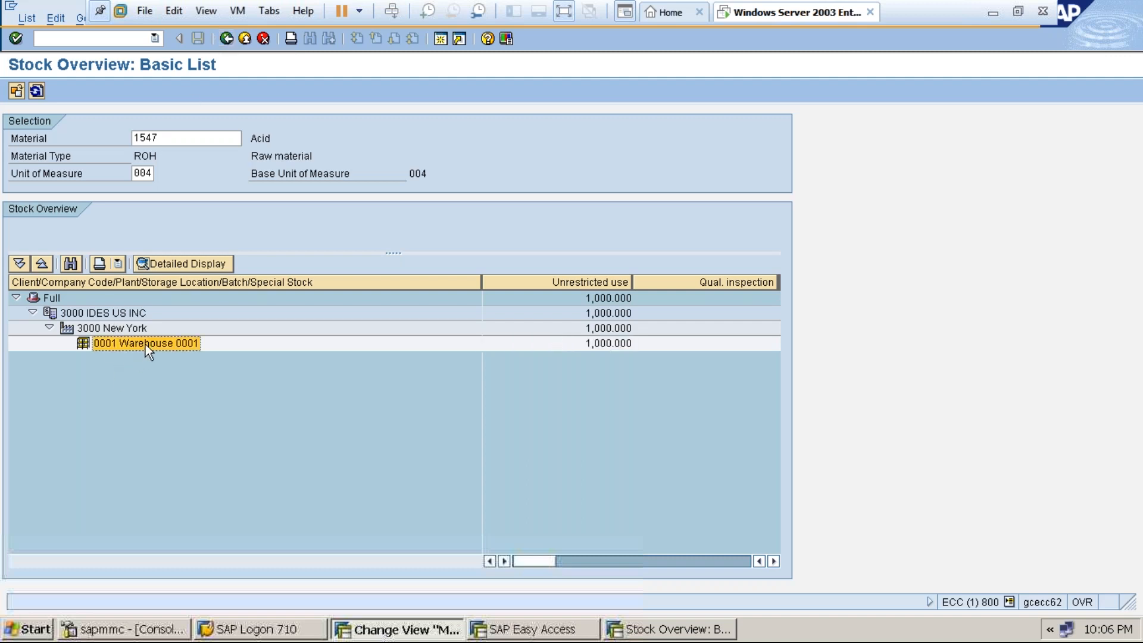
pyautogui.click(227, 38)
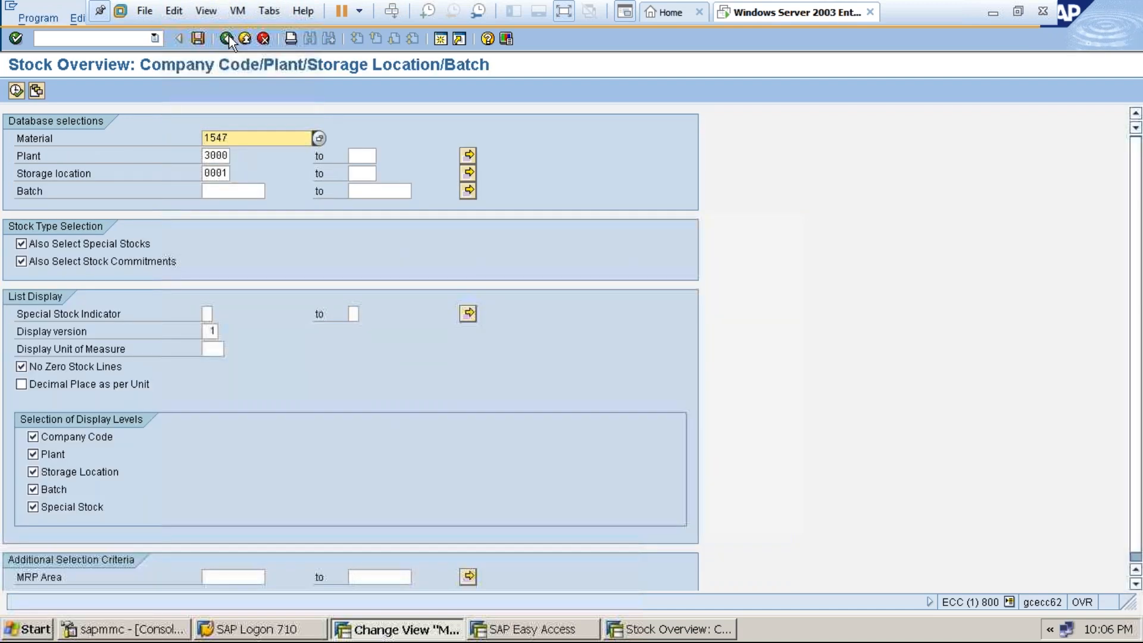
pyautogui.click(227, 39)
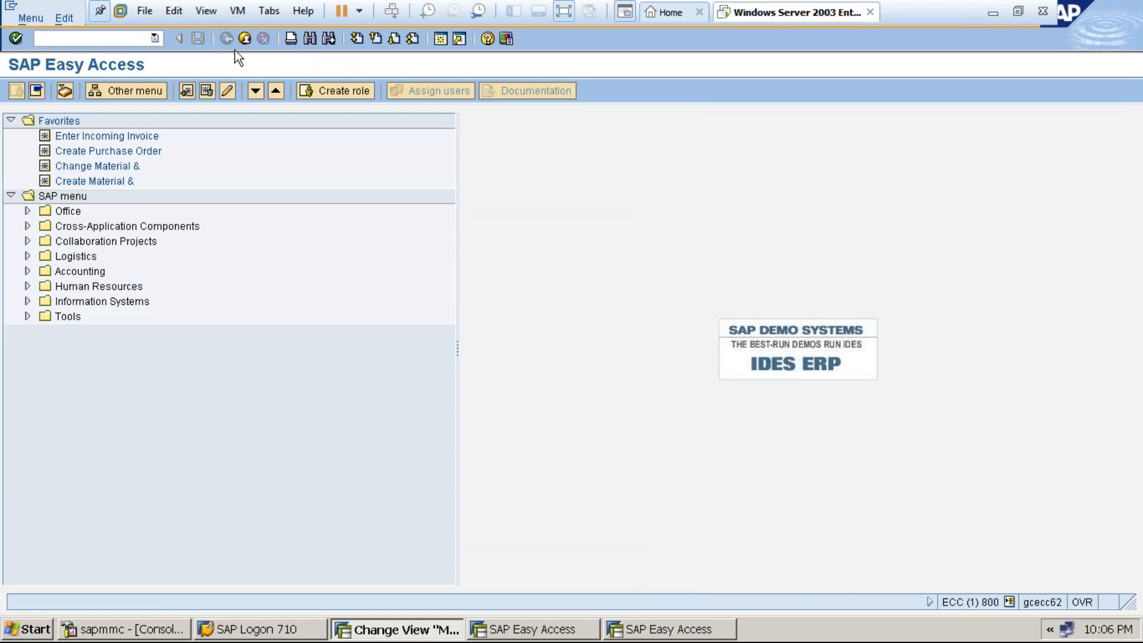
# Switch to the Material Master document in Word and read through the material type and number range notes down to Basic Data 1.
pyautogui.click(564, 13)
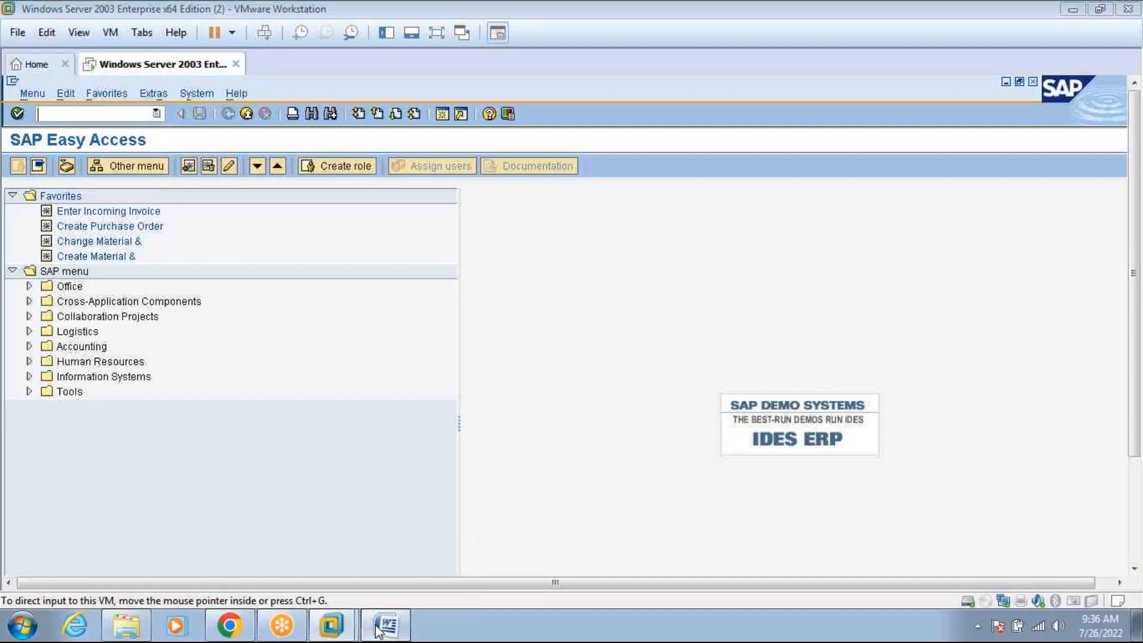
pyautogui.click(386, 625)
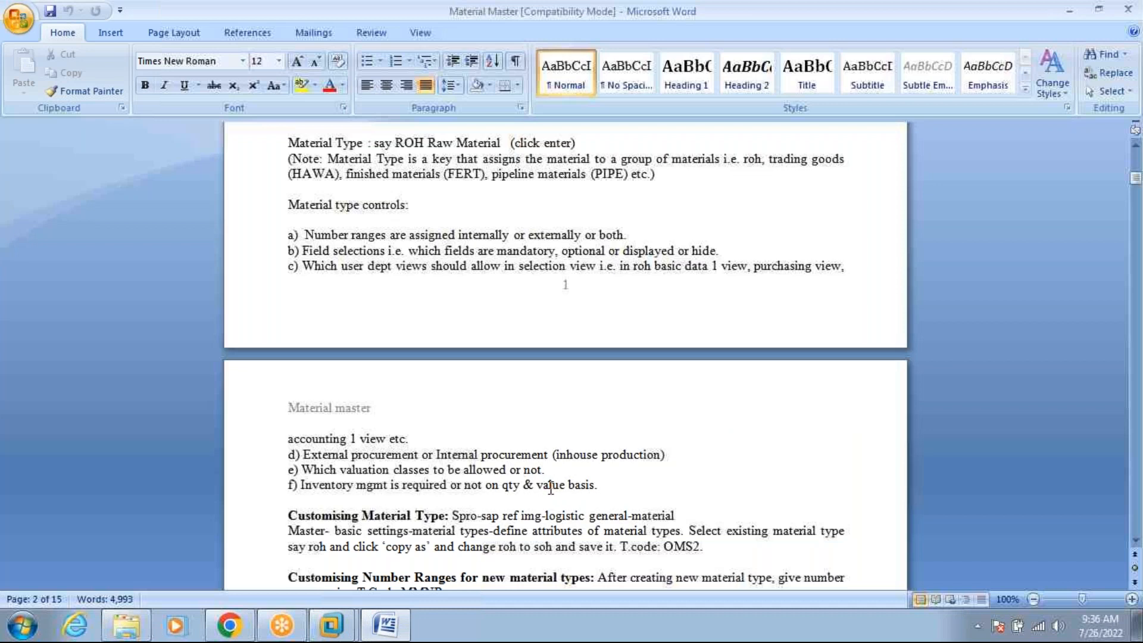
pyautogui.click(1135, 542)
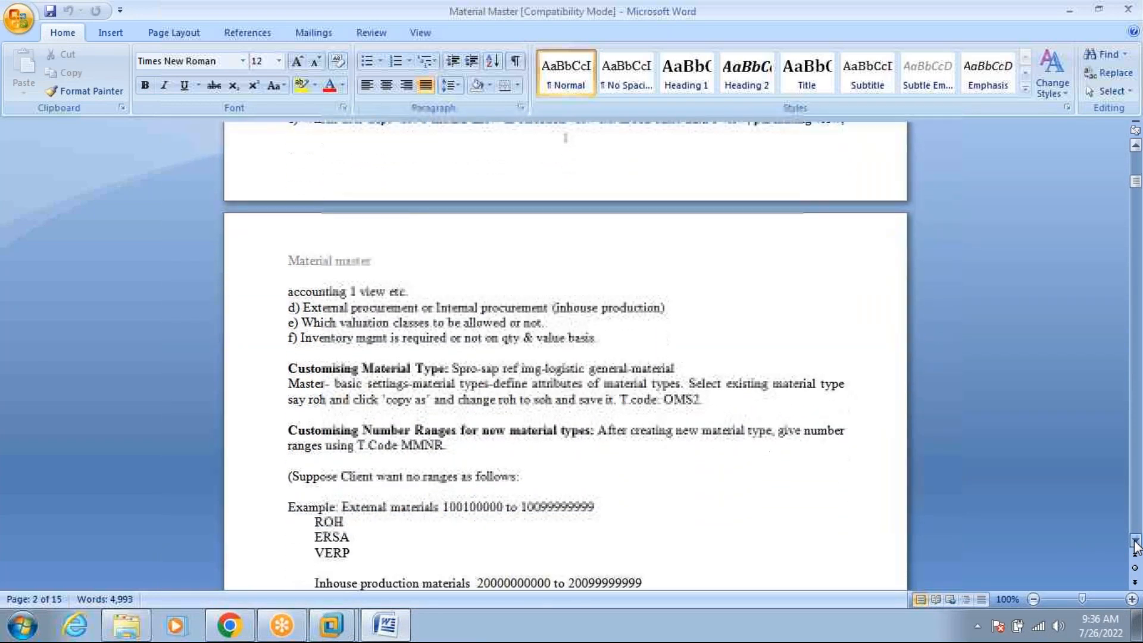
pyautogui.moveTo(1136, 541); pyautogui.dragTo(1135, 541)
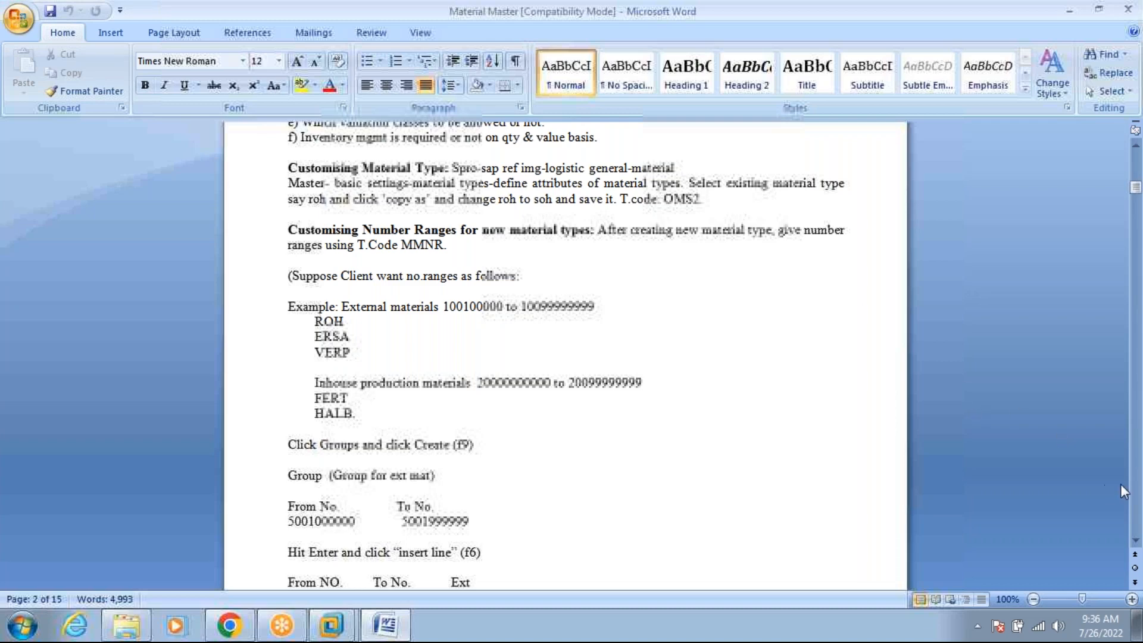
pyautogui.click(1135, 540)
pyautogui.click(1135, 541)
pyautogui.click(1136, 542)
pyautogui.click(1135, 542)
pyautogui.click(1136, 542)
pyautogui.click(1135, 542)
pyautogui.click(1136, 542)
pyautogui.click(1136, 542)
pyautogui.click(1136, 542)
pyautogui.click(1135, 542)
pyautogui.click(1136, 542)
pyautogui.click(1135, 541)
pyautogui.click(1136, 542)
pyautogui.click(1135, 542)
pyautogui.click(1136, 541)
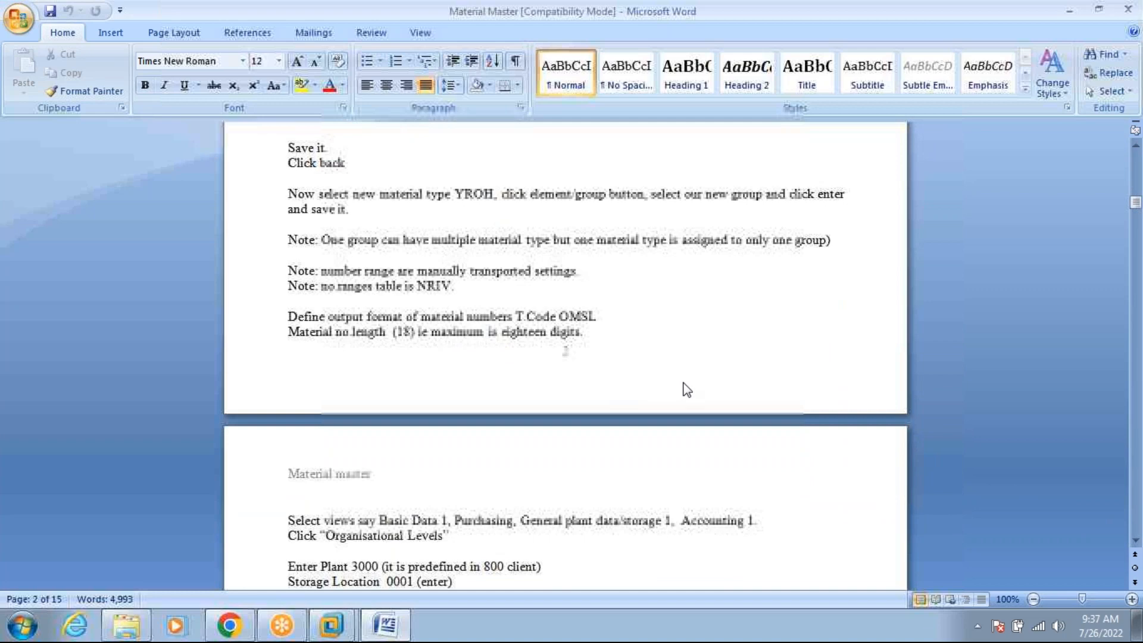
pyautogui.click(1135, 542)
pyautogui.click(1135, 541)
pyautogui.click(1136, 541)
pyautogui.click(1135, 542)
pyautogui.click(1136, 541)
pyautogui.click(1136, 541)
pyautogui.click(1136, 542)
pyautogui.click(1135, 542)
pyautogui.click(1136, 542)
pyautogui.click(1136, 542)
pyautogui.click(1135, 542)
pyautogui.click(1136, 542)
pyautogui.click(1136, 542)
pyautogui.click(1135, 541)
pyautogui.click(1136, 541)
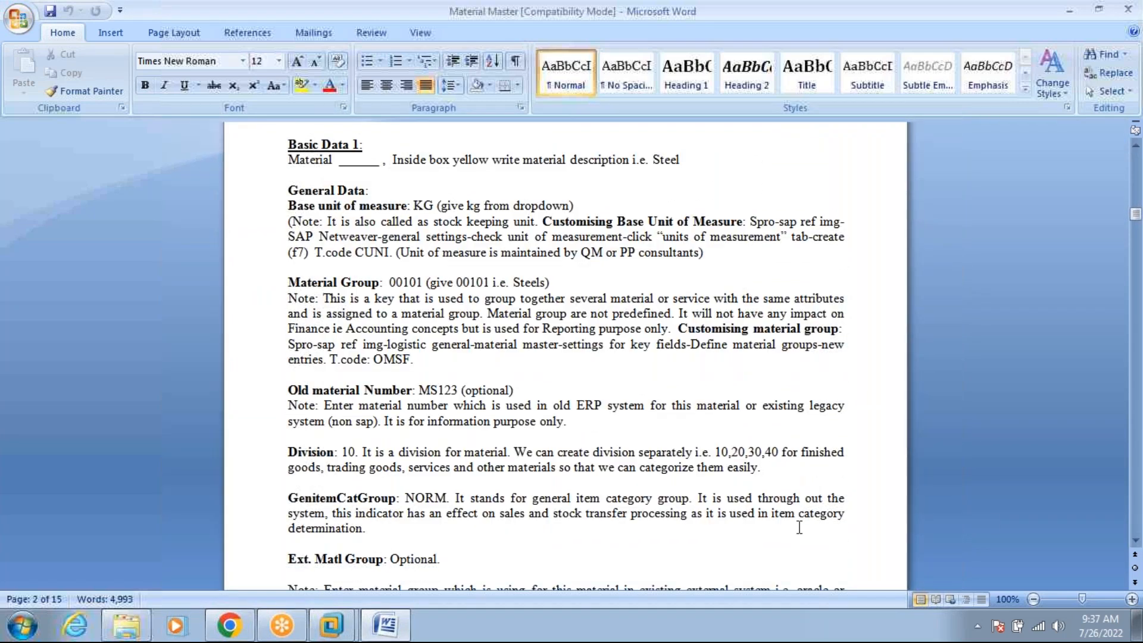
# Switch back to SAP in the virtual machine and start transaction MM02 in the second SAP Easy Access session.
pyautogui.click(333, 624)
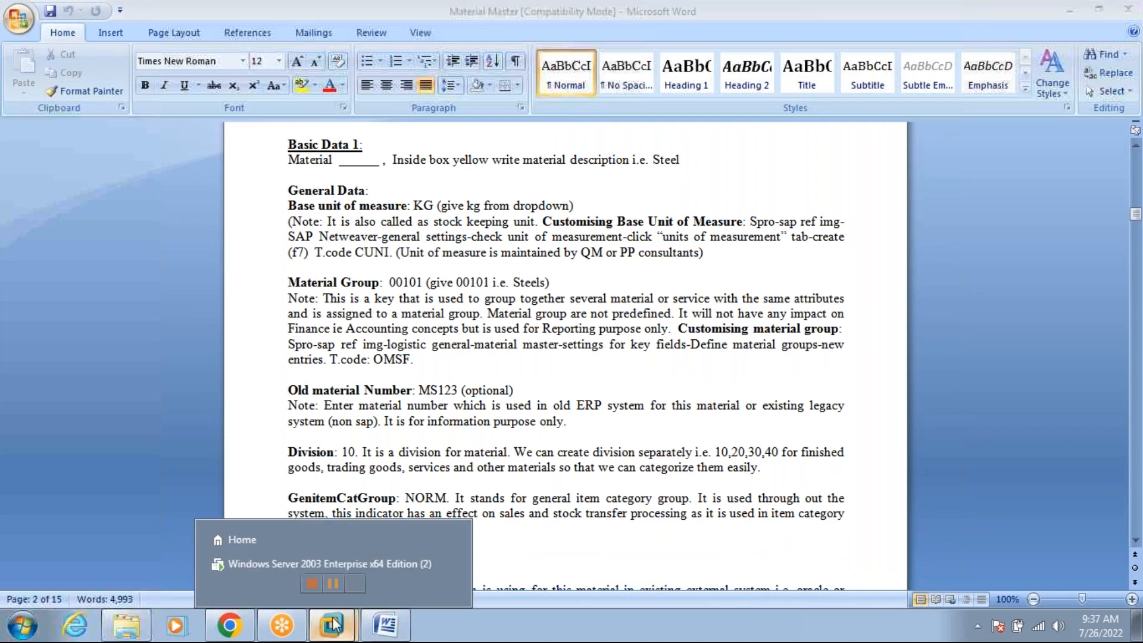
pyautogui.click(326, 568)
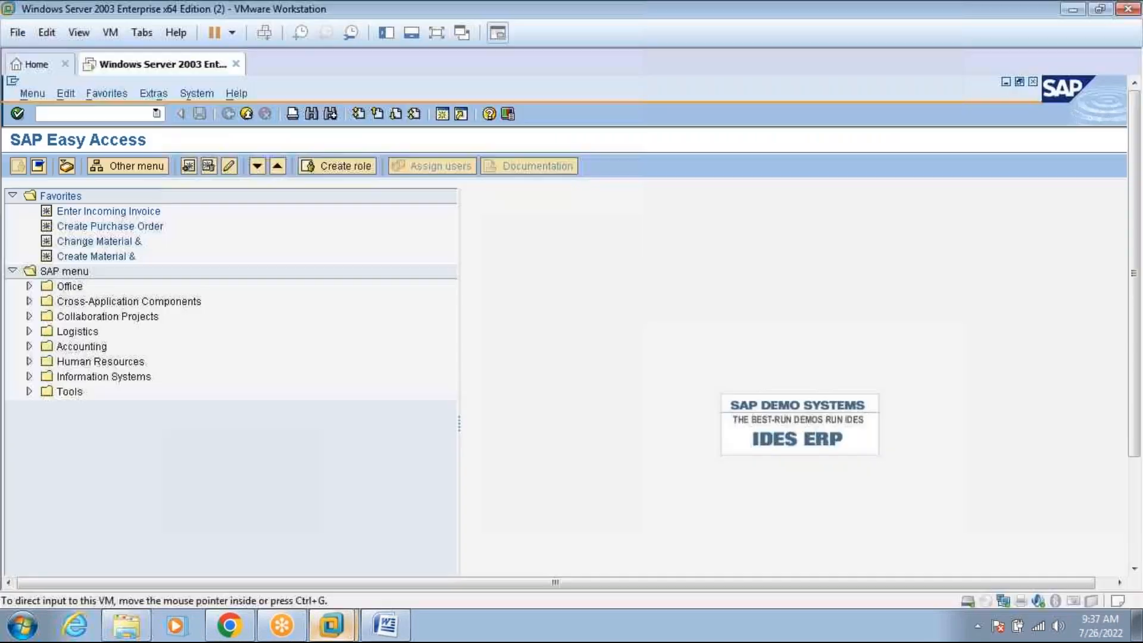
pyautogui.click(437, 31)
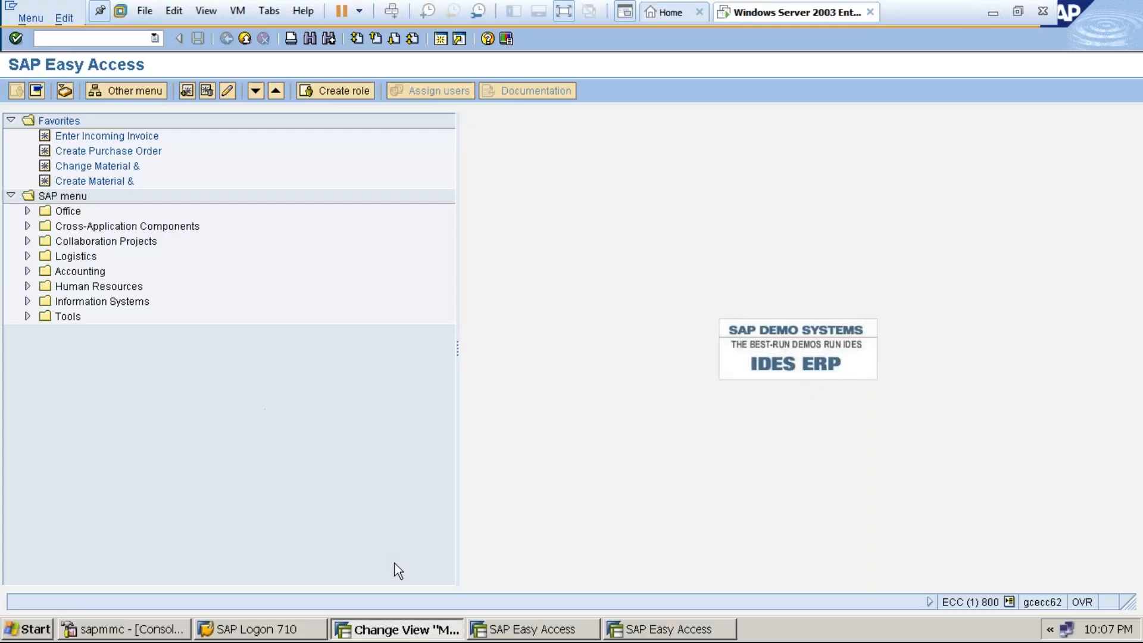
pyautogui.click(546, 627)
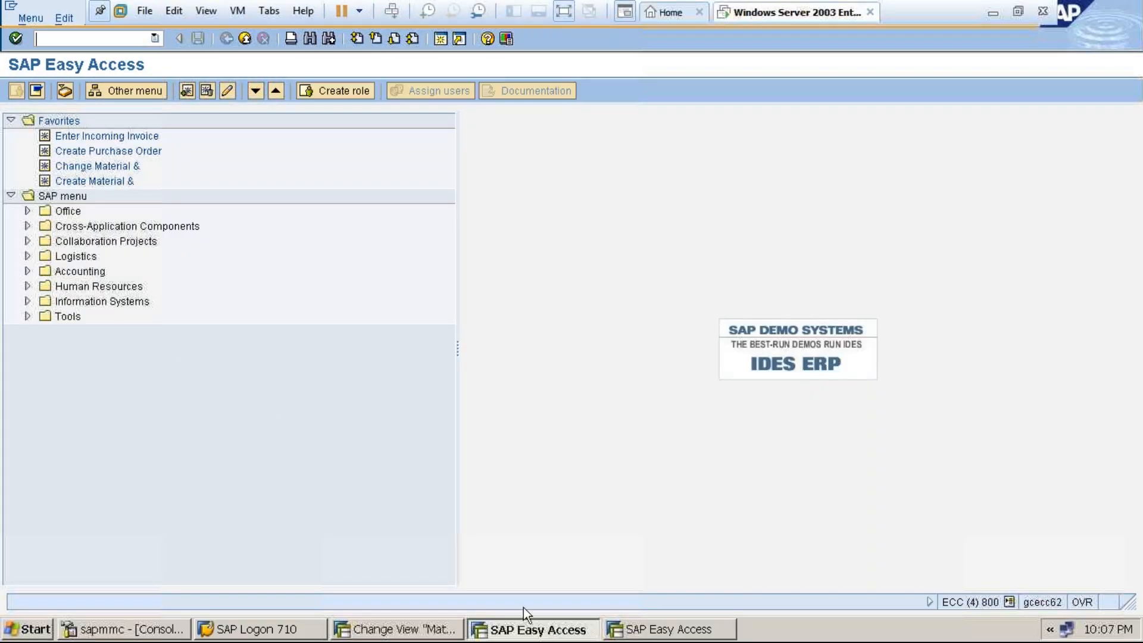
pyautogui.click(115, 36)
pyautogui.write('mm02')
pyautogui.press('Return')
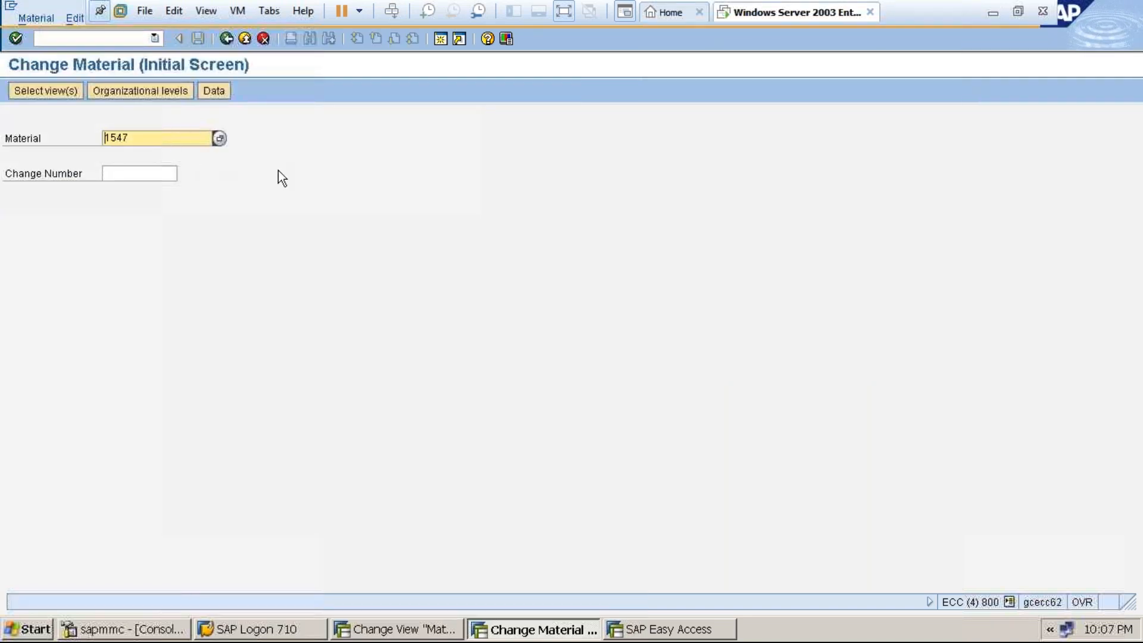
# Open material 1547 for changes with the preselected views, using plant 3000 and storage location 0001.
pyautogui.press('Return')
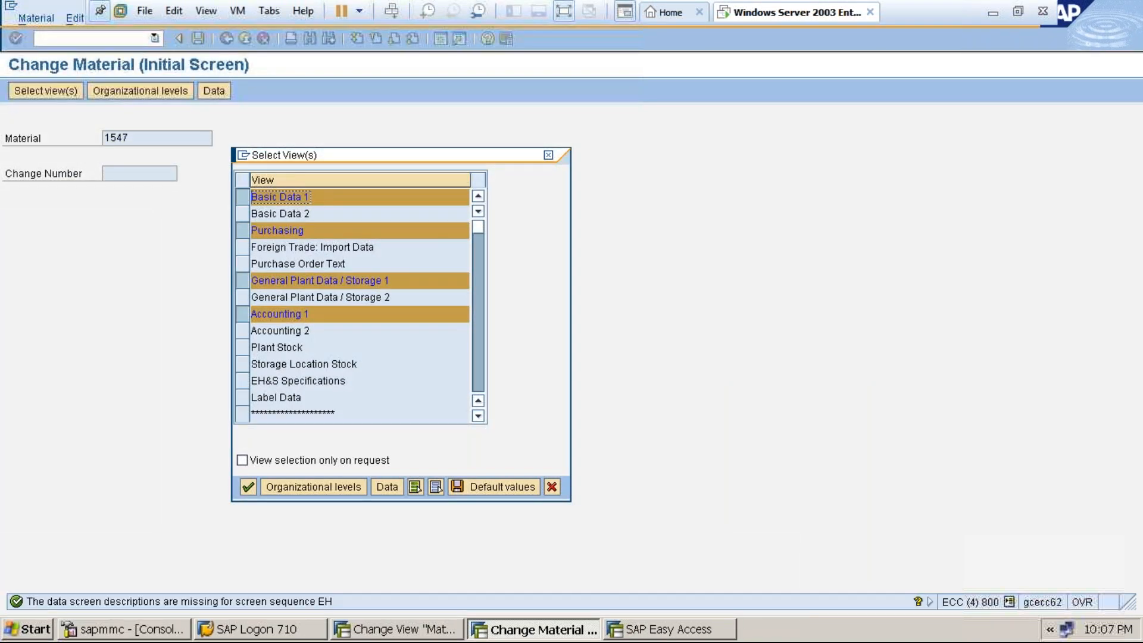
pyautogui.click(298, 483)
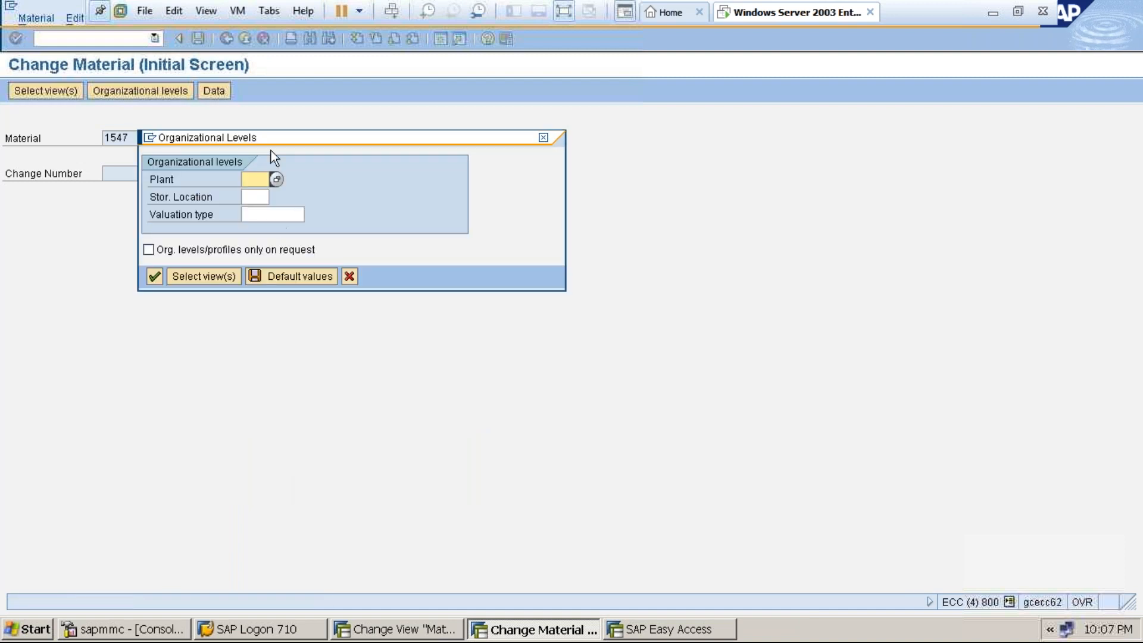
pyautogui.write('3000')
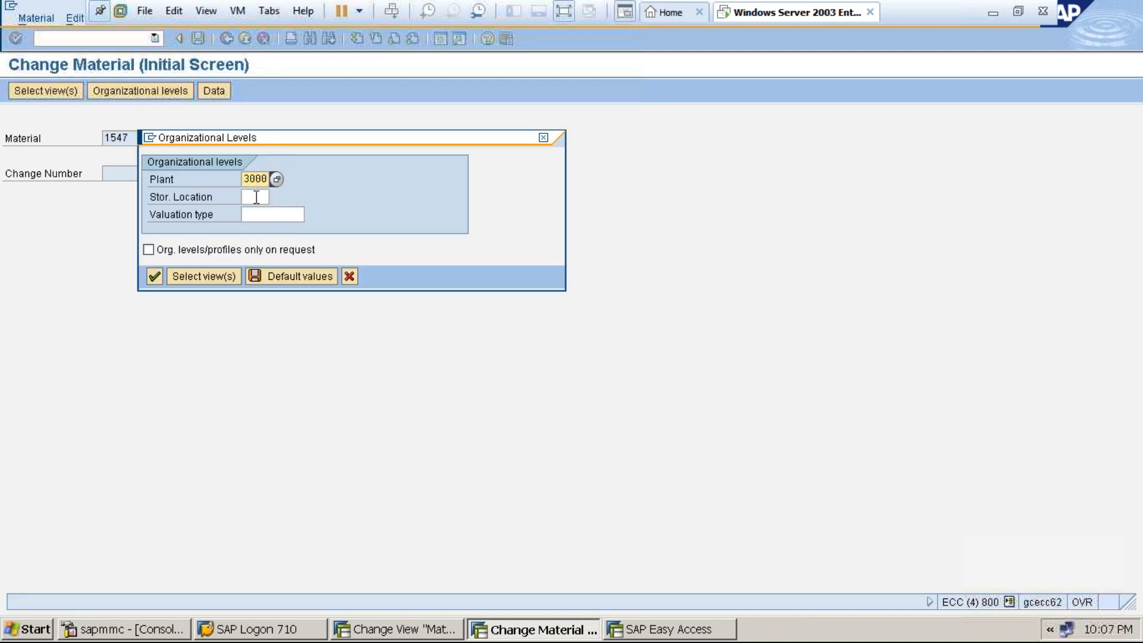
pyautogui.click(256, 197)
pyautogui.write('0001')
pyautogui.press('Return')
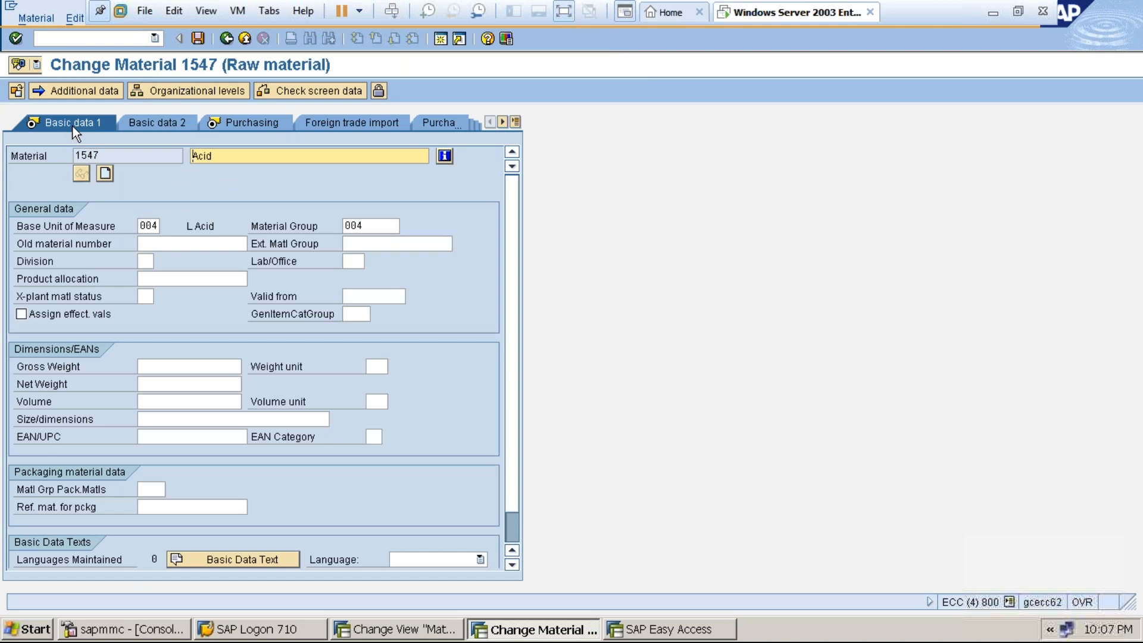
# Consult the Basic Data 1 notes in Word, and replace the description of material 1547 in SAP with Steel.
pyautogui.click(567, 13)
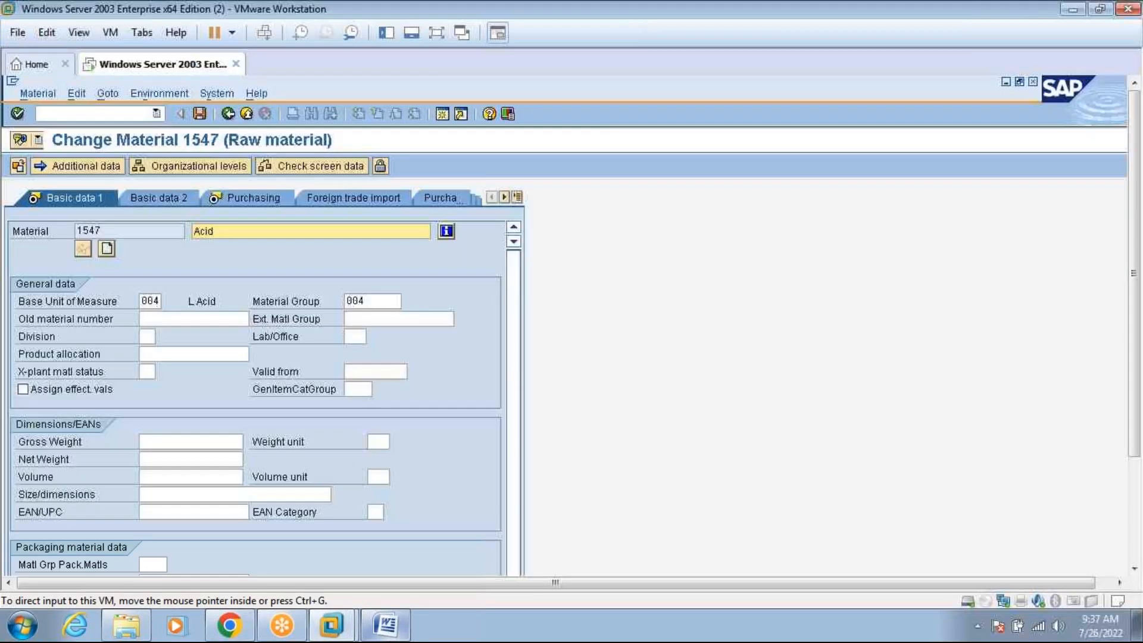
pyautogui.click(384, 624)
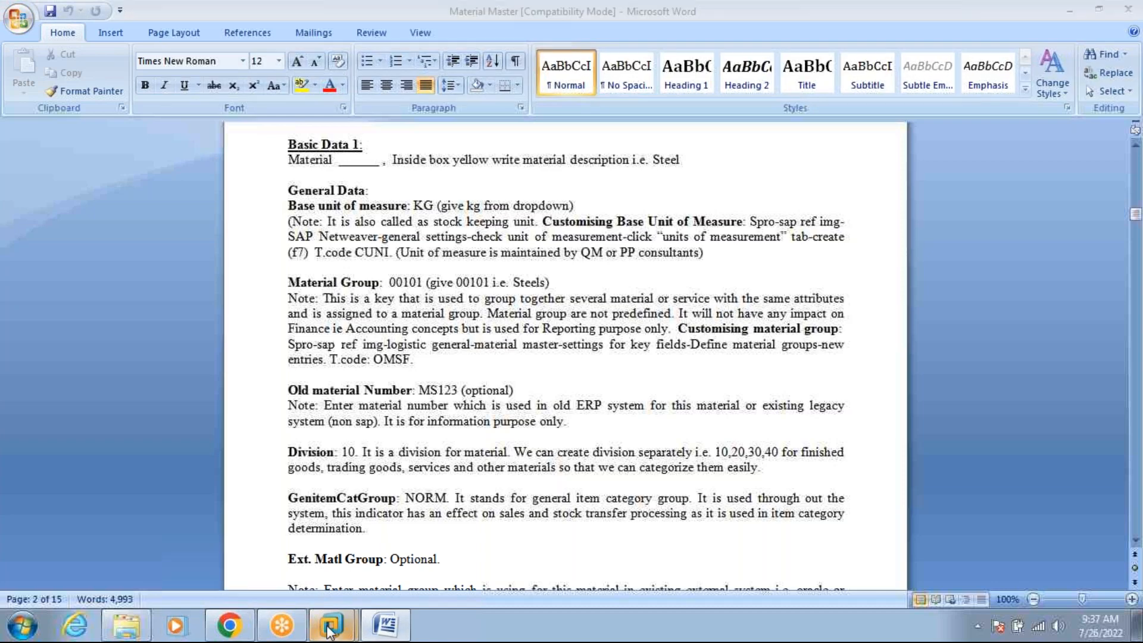
pyautogui.moveTo(332, 625)
pyautogui.click(340, 563)
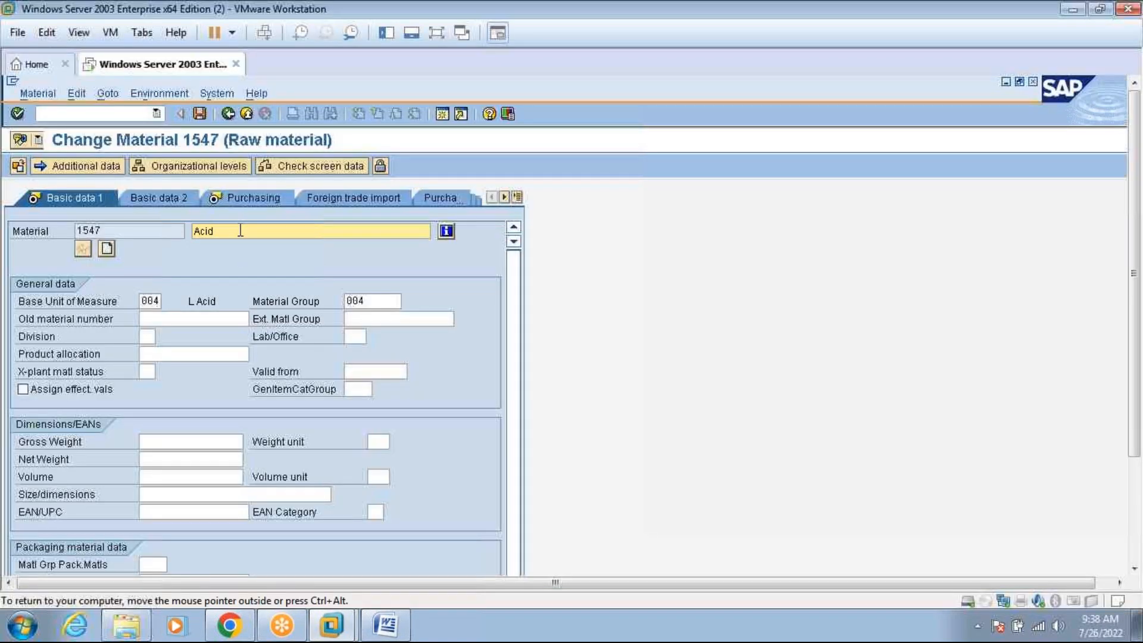
pyautogui.press('BackSpace')
pyautogui.press('BackSpace')
pyautogui.press('BackSpace')
pyautogui.press('BackSpace')
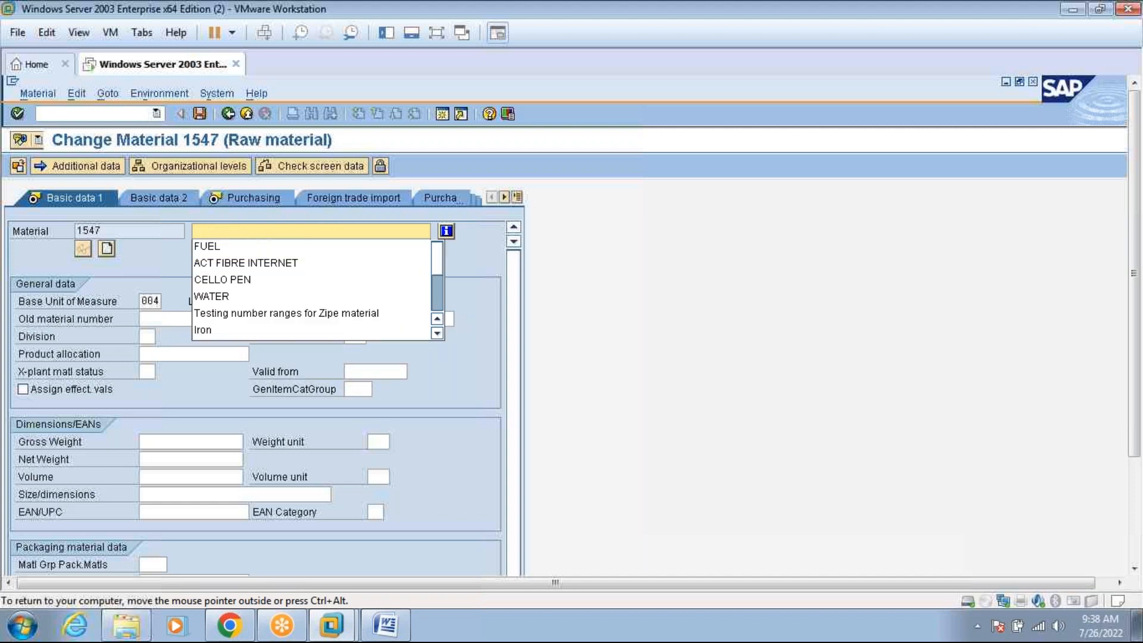
pyautogui.write('S')
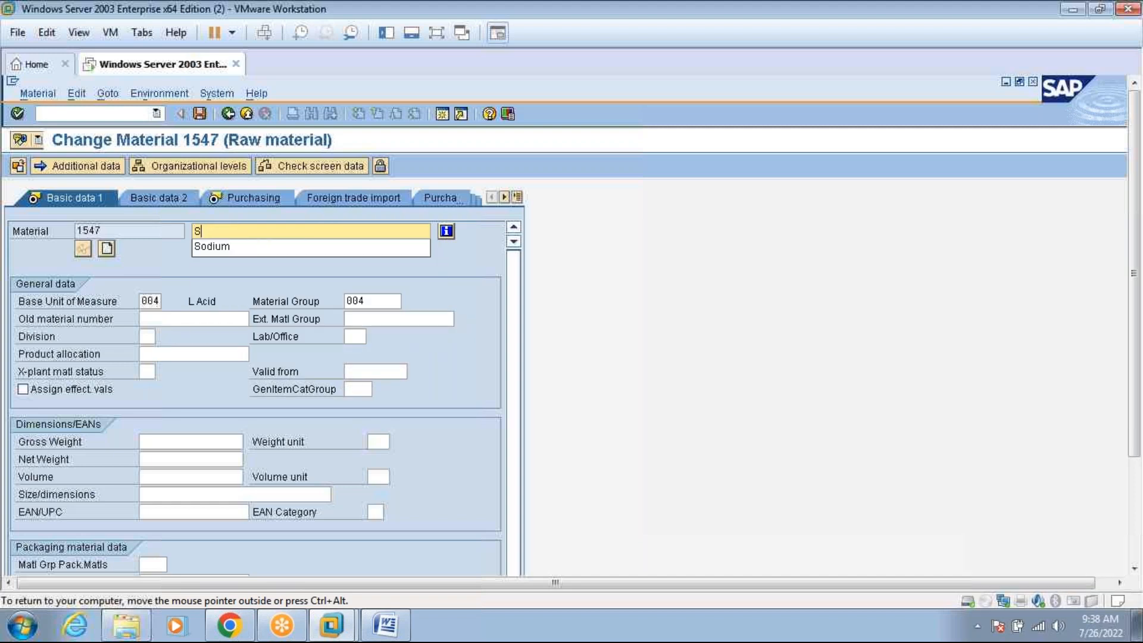
pyautogui.write('teel')
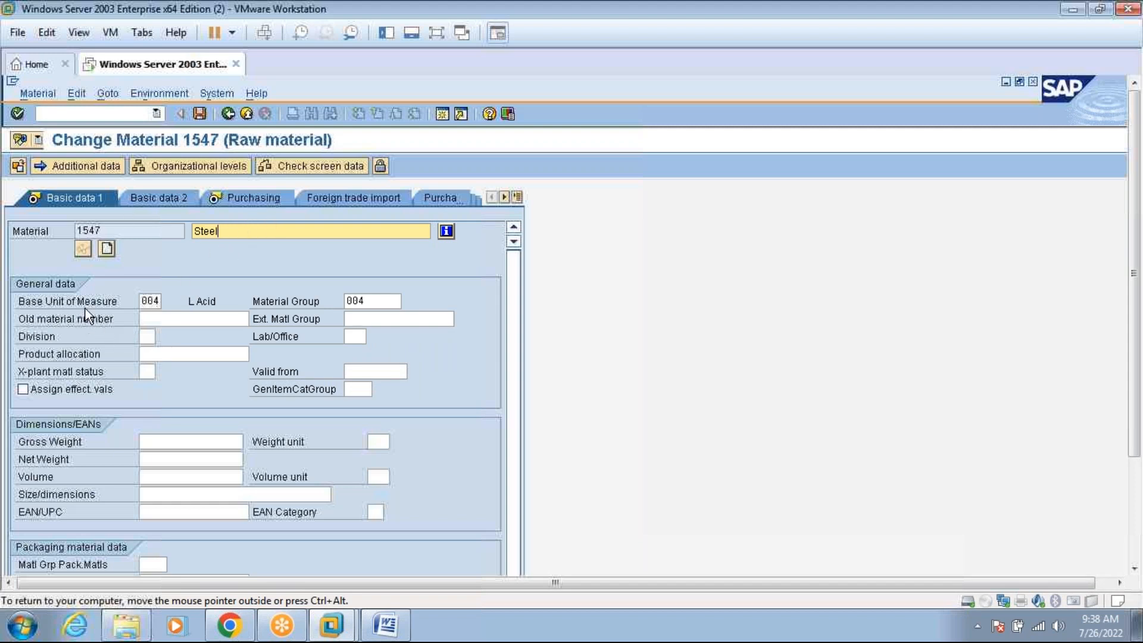
# Browse the list of possible base units of measure for the material and close it without choosing one.
pyautogui.click(149, 302)
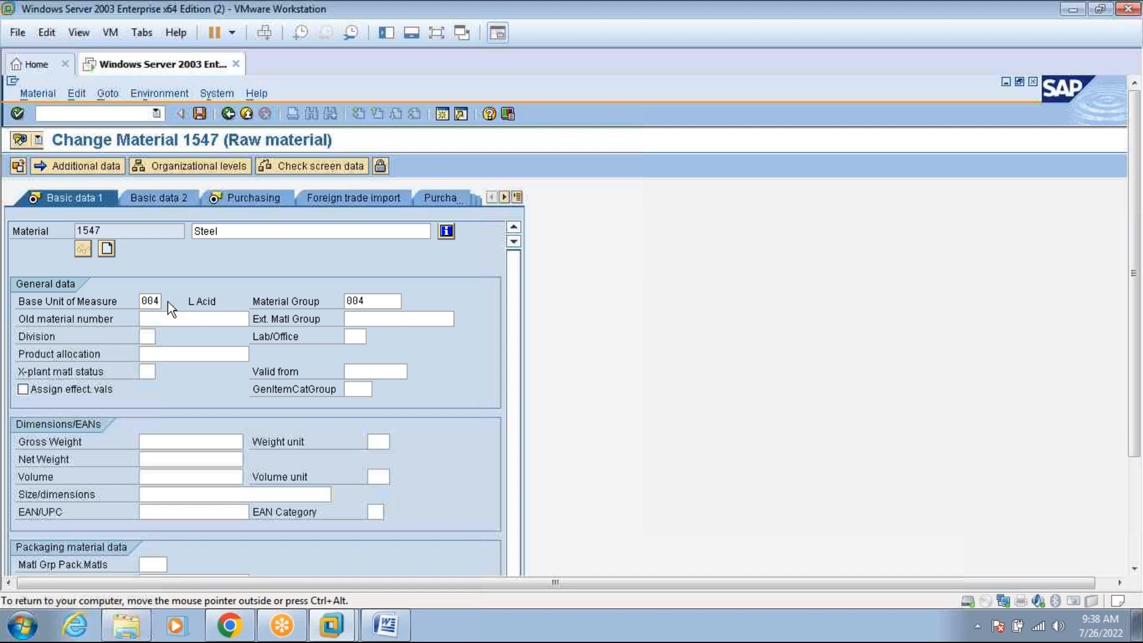
pyautogui.click(169, 301)
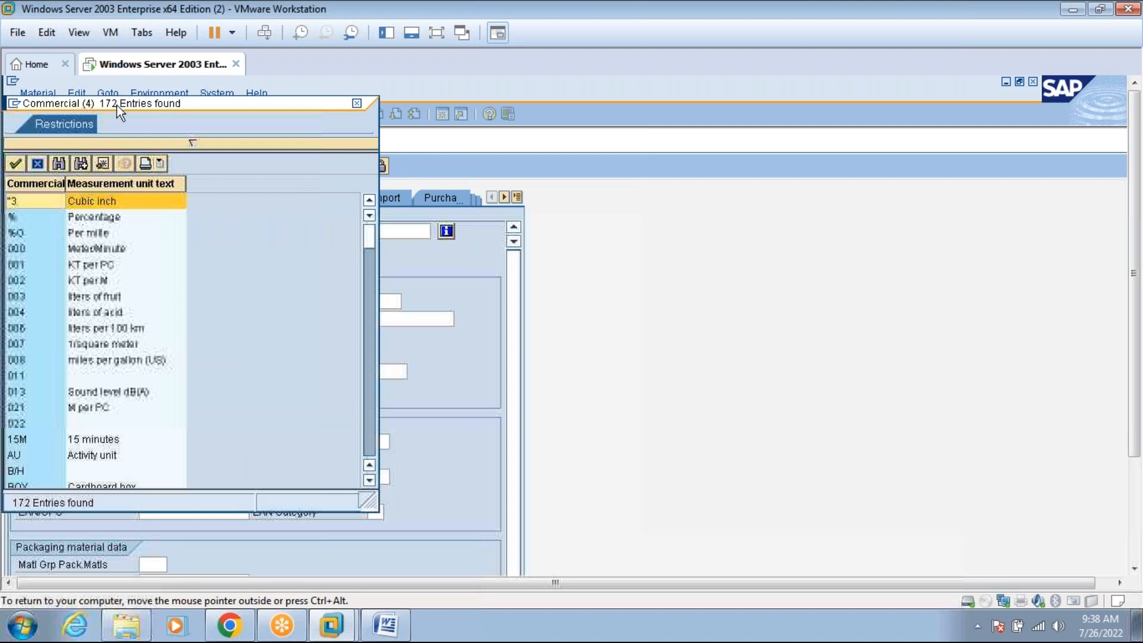
pyautogui.moveTo(117, 105); pyautogui.dragTo(434, 132)
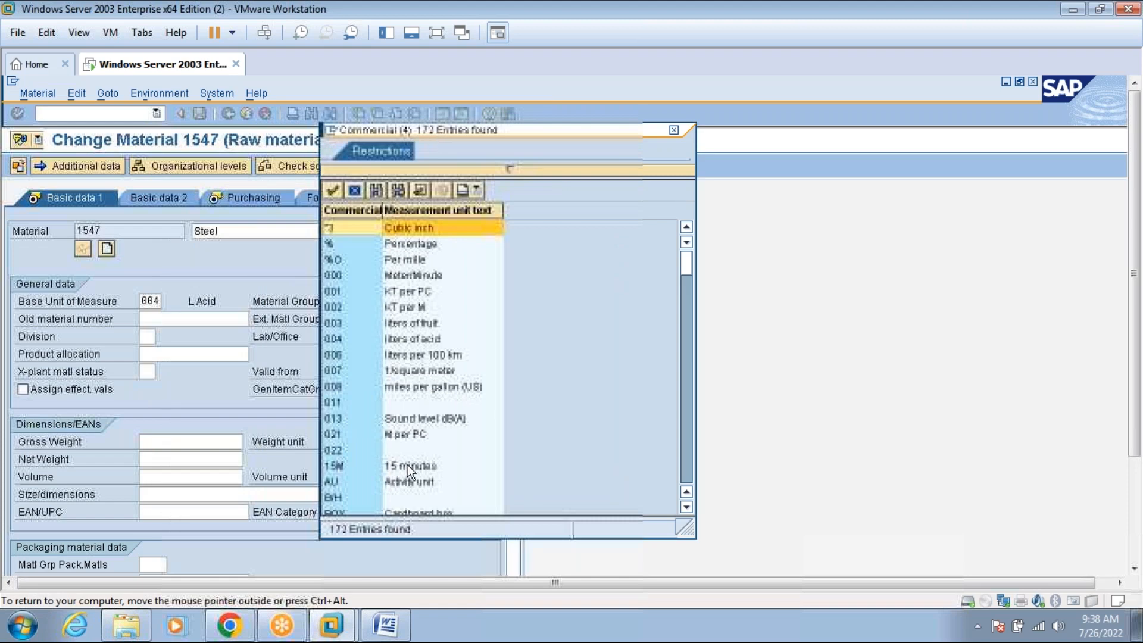
pyautogui.click(688, 459)
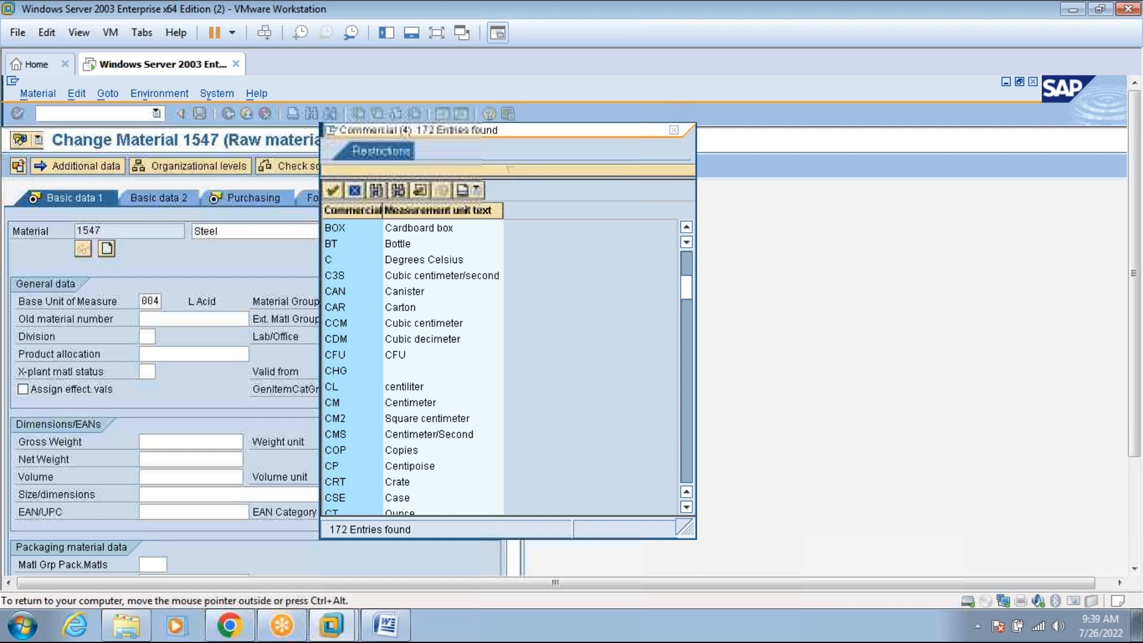
pyautogui.click(674, 129)
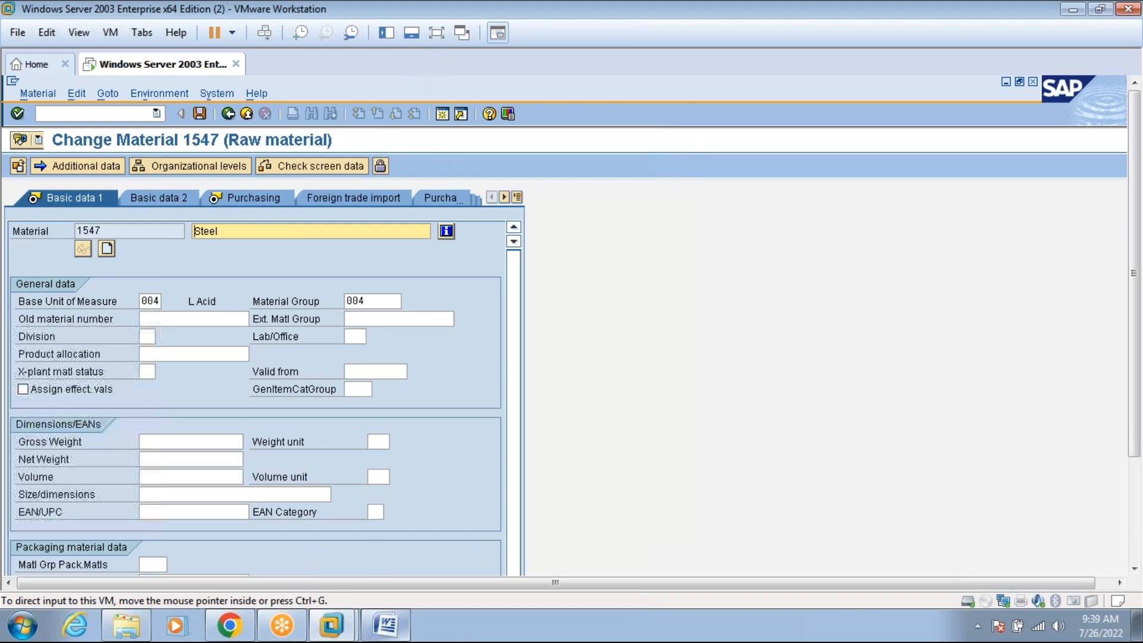
# Check the base unit of measure note in Word, return to SAP, and browse the commercial units list without choosing one.
pyautogui.click(385, 625)
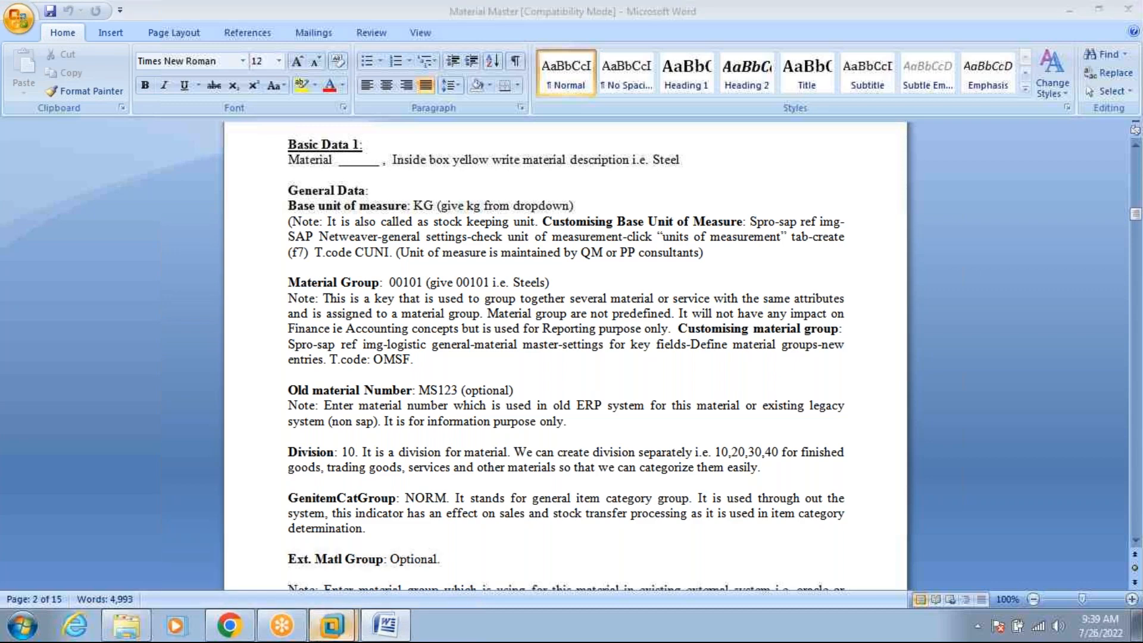
pyautogui.moveTo(331, 625)
pyautogui.click(334, 560)
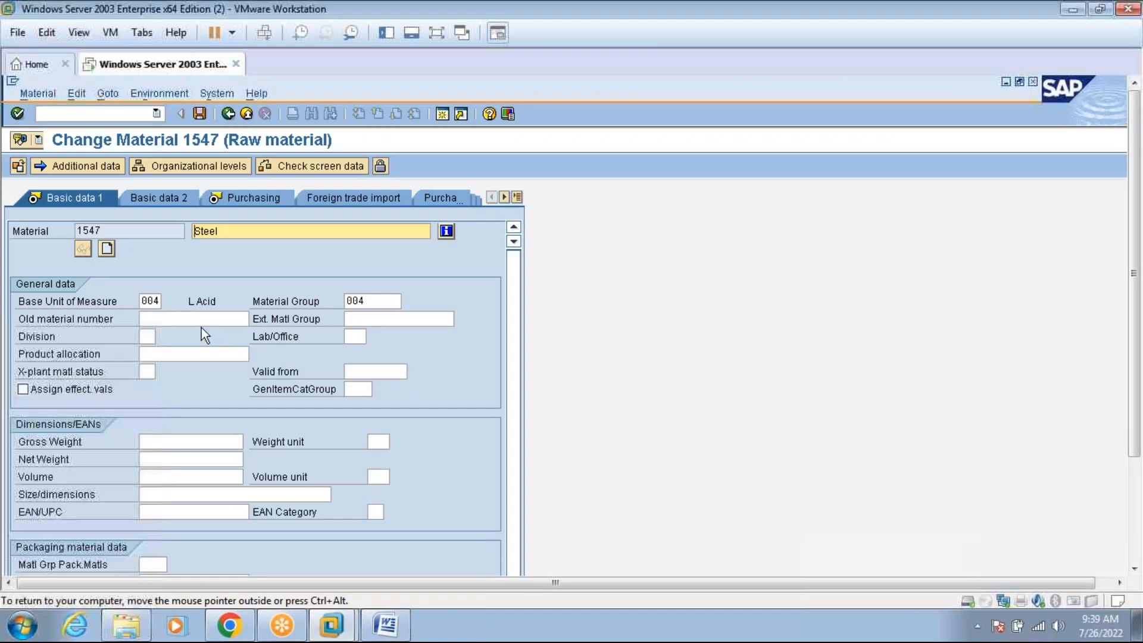
pyautogui.click(161, 302)
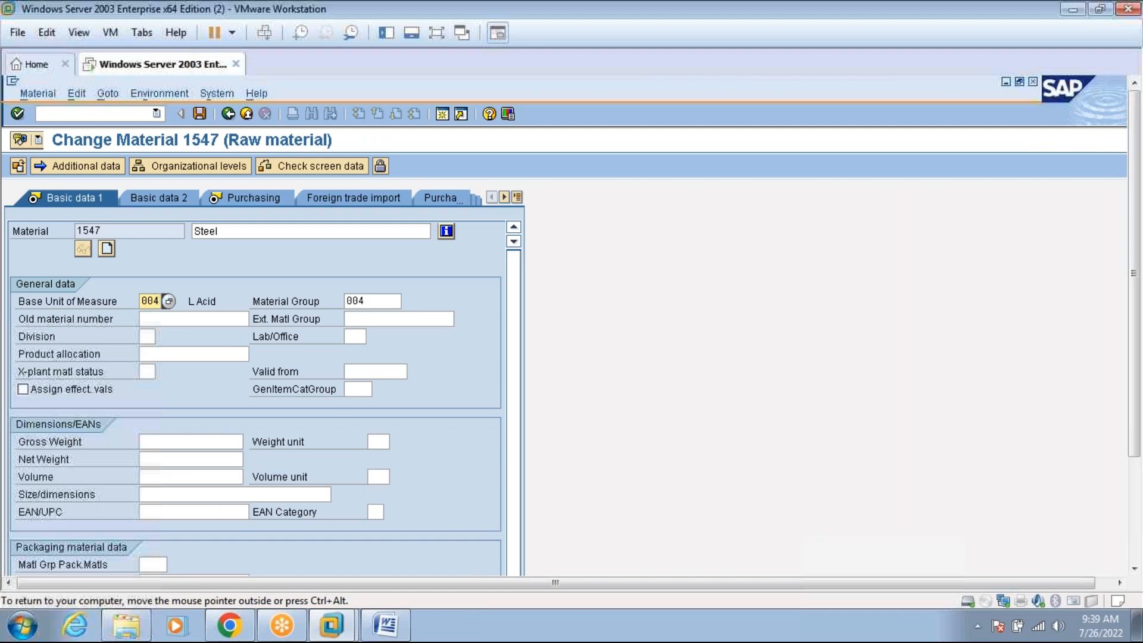
pyautogui.click(169, 301)
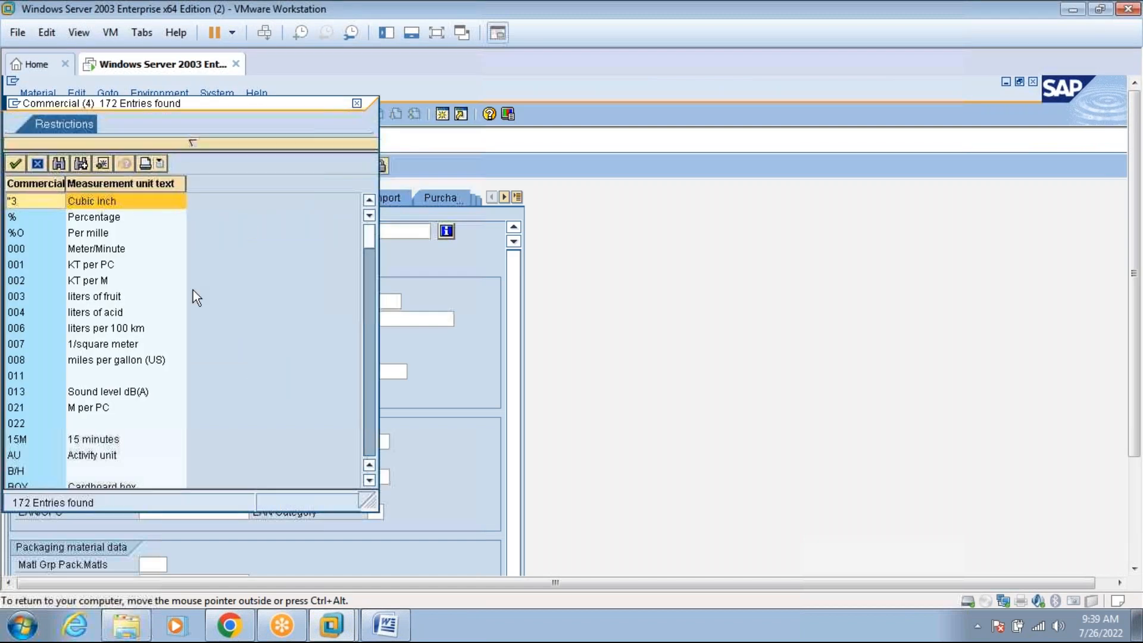
pyautogui.click(366, 428)
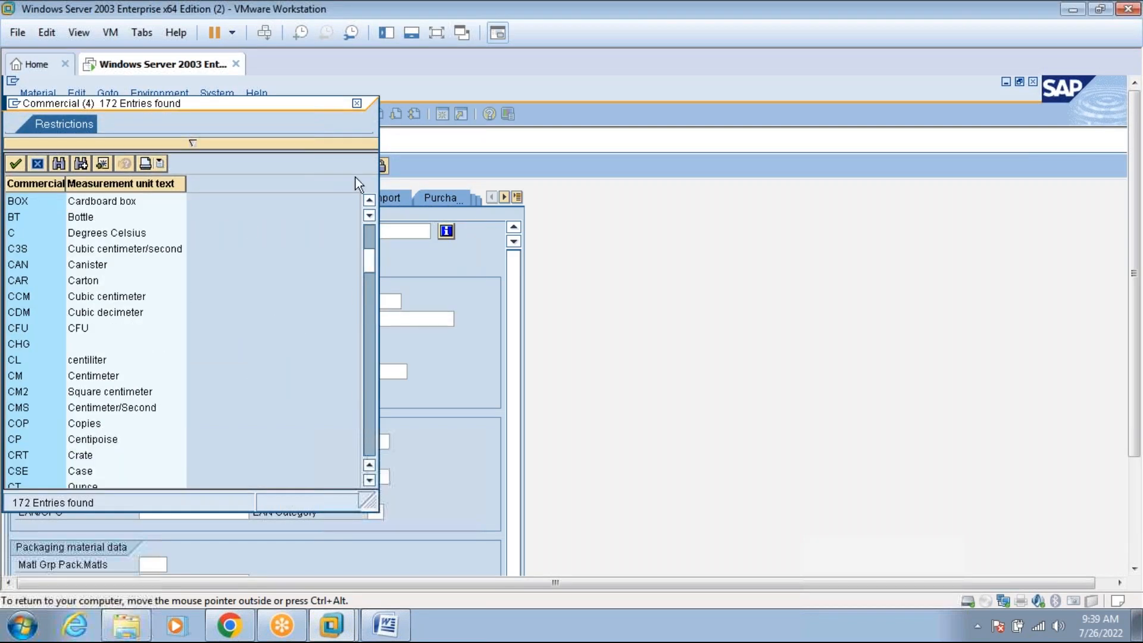
pyautogui.click(358, 104)
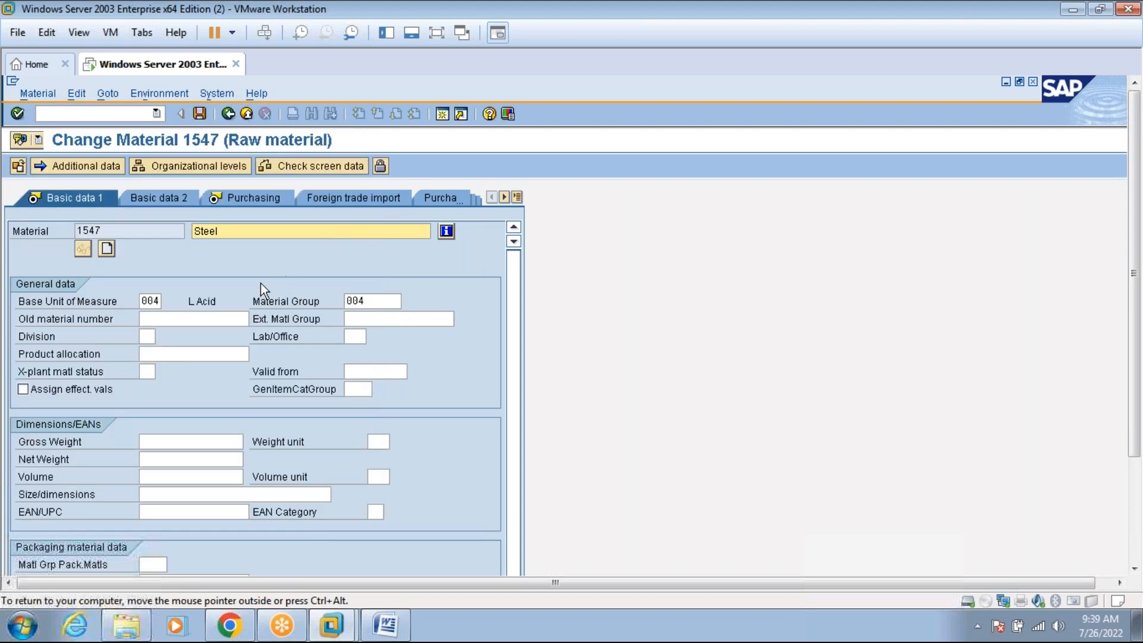
# Read the Word notes on customising the base unit of measure with transaction CUNI and on the material group.
pyautogui.click(387, 628)
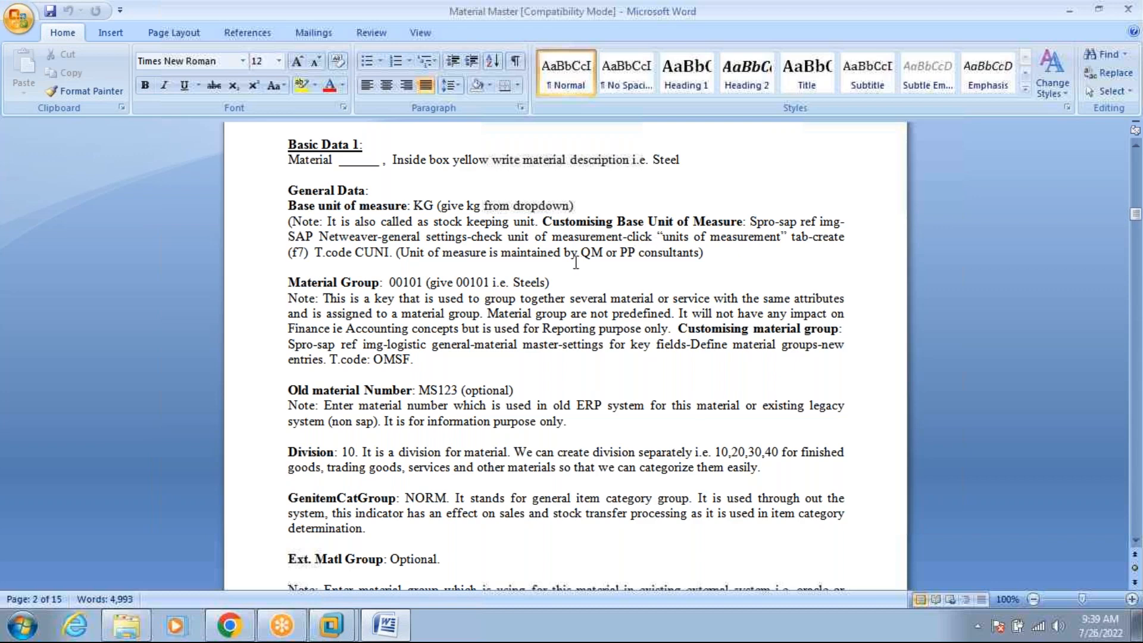
pyautogui.click(374, 253)
pyautogui.click(708, 252)
pyautogui.click(438, 238)
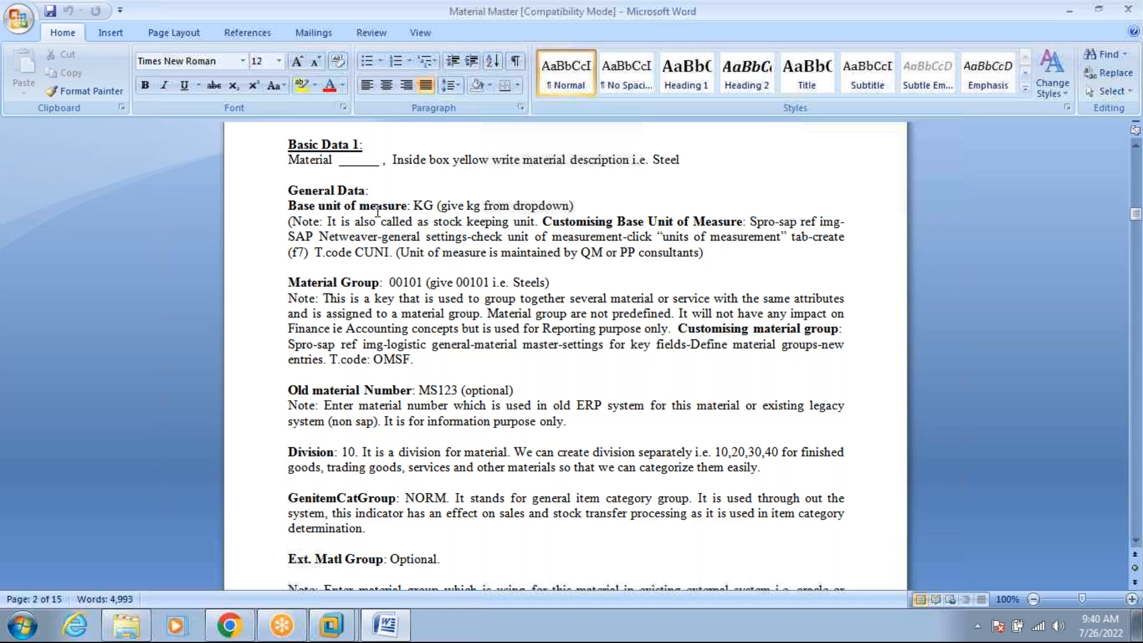
pyautogui.click(359, 286)
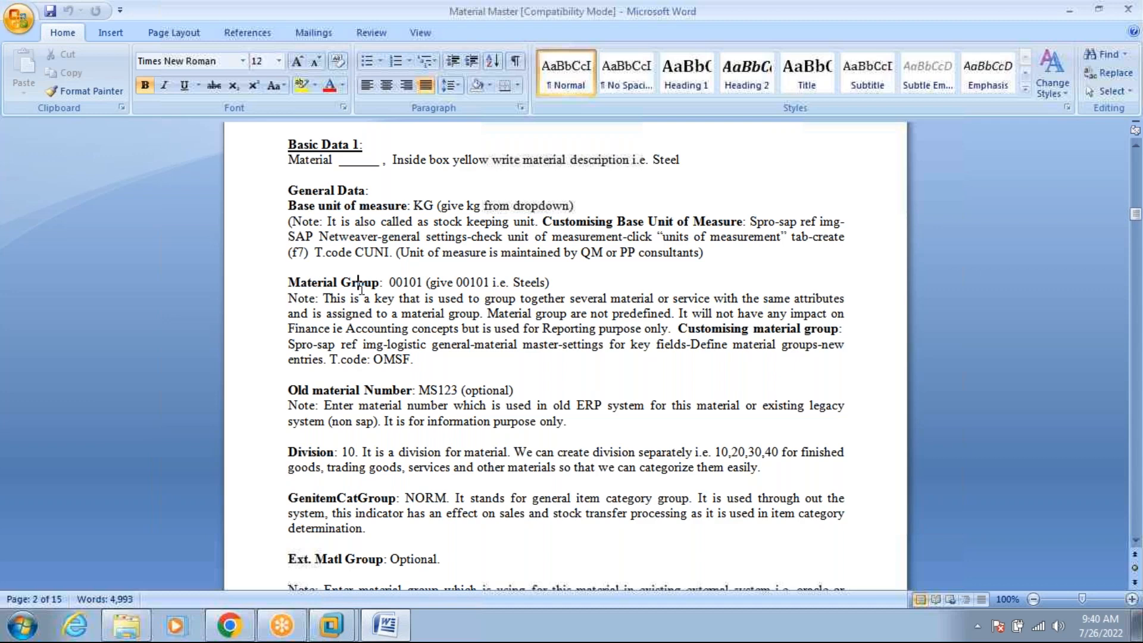
# Switch back to SAP, examine material group 00101 Steels among the possible material groups, and close the list without applying it.
pyautogui.click(346, 630)
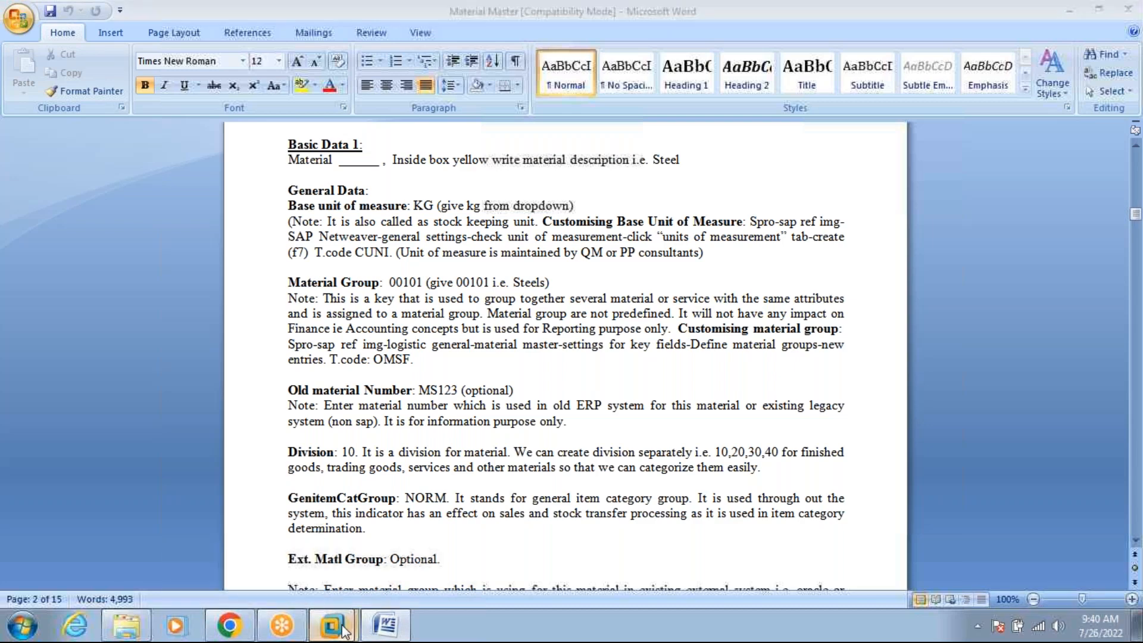
pyautogui.click(359, 565)
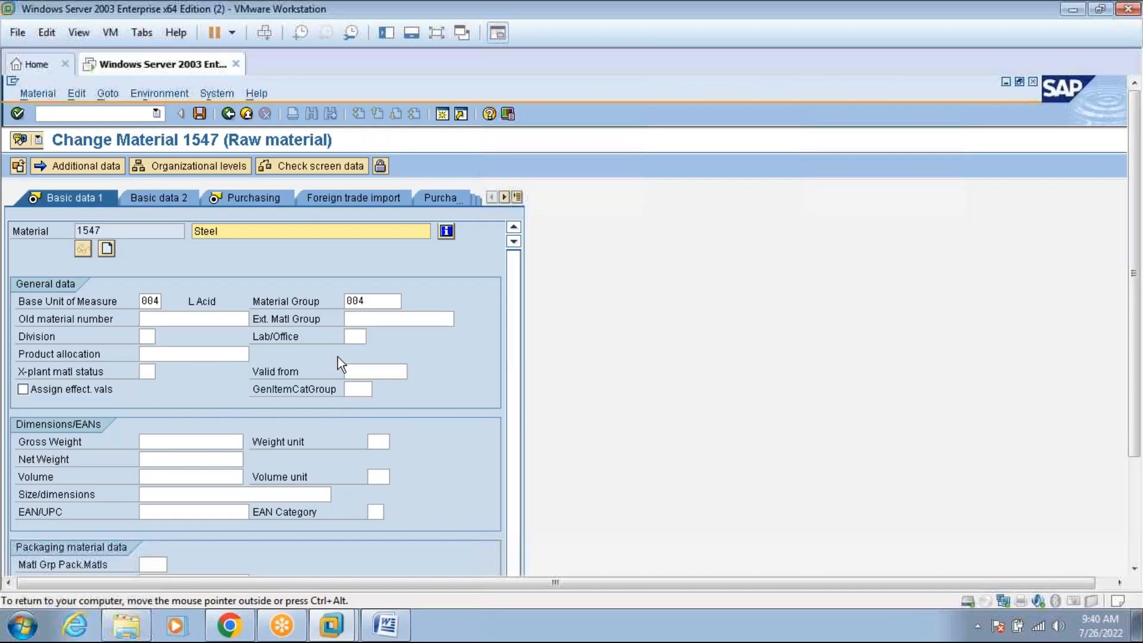
pyautogui.click(369, 302)
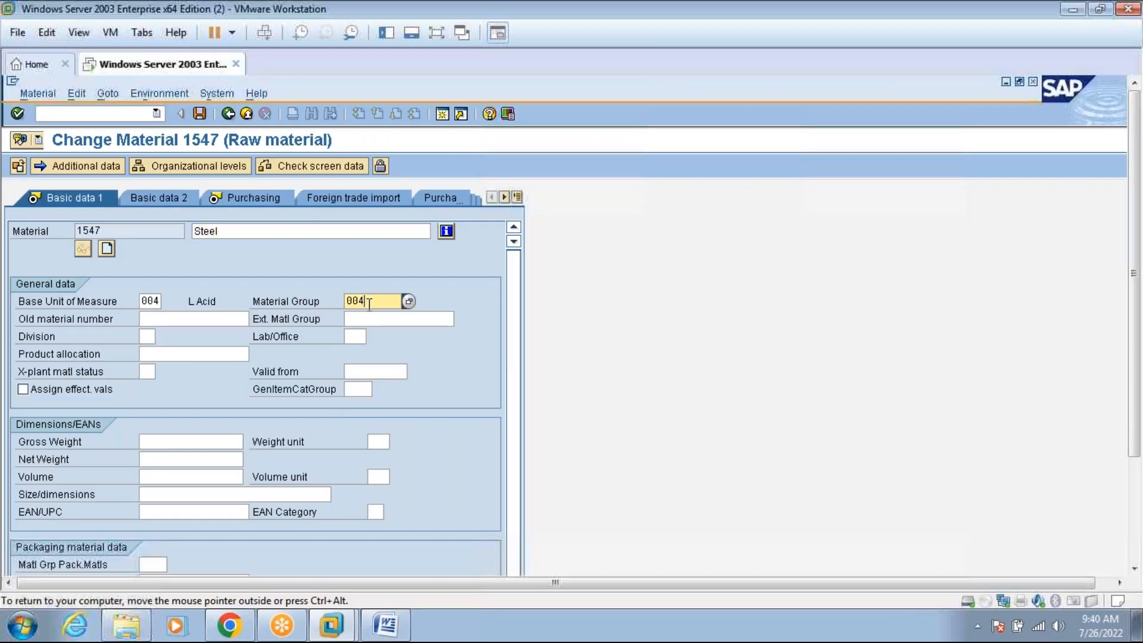
pyautogui.click(409, 301)
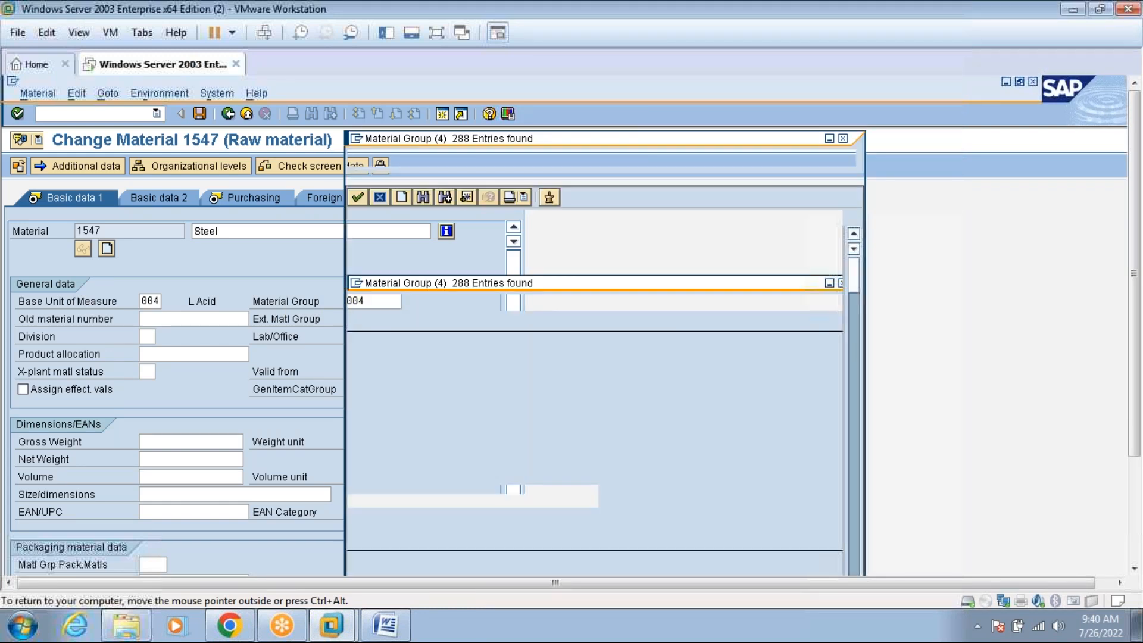
pyautogui.click(227, 227)
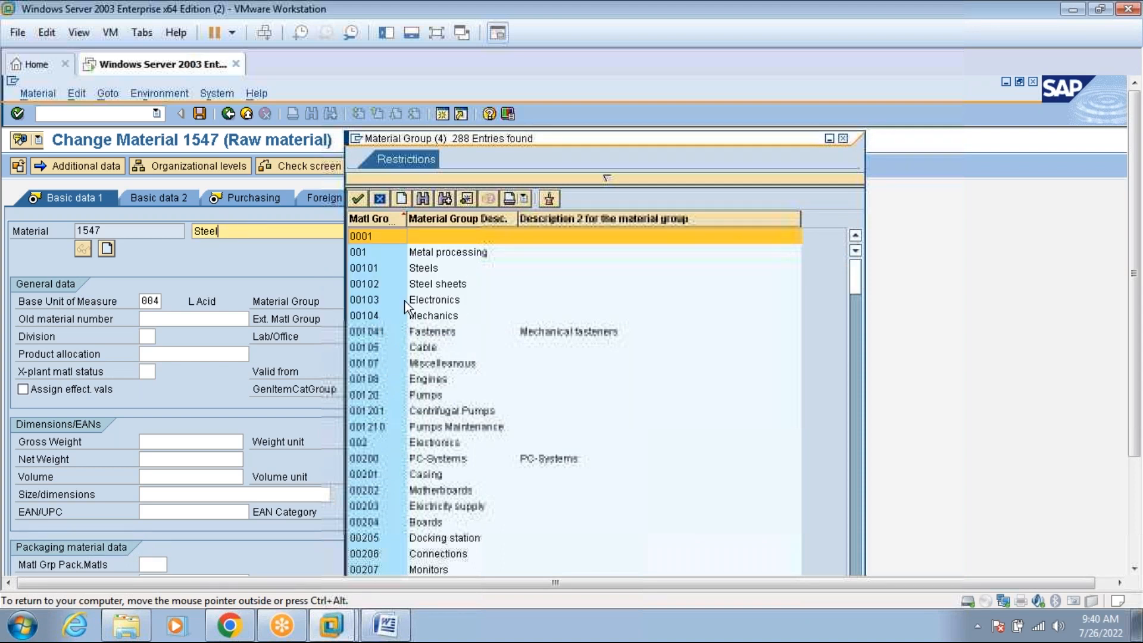
pyautogui.click(376, 272)
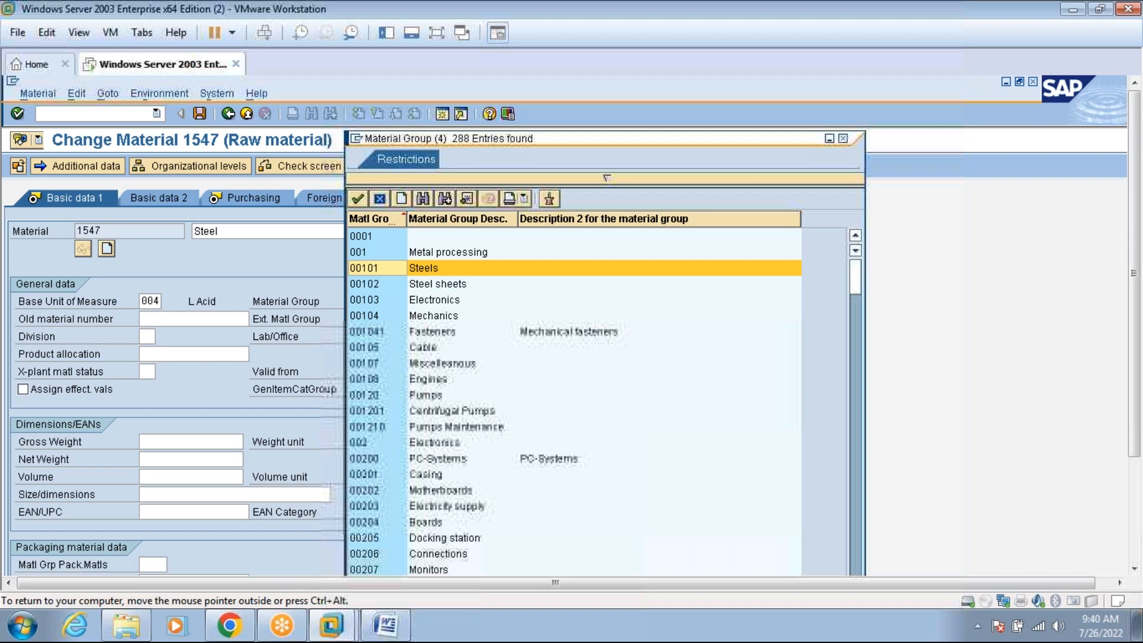
pyautogui.click(843, 138)
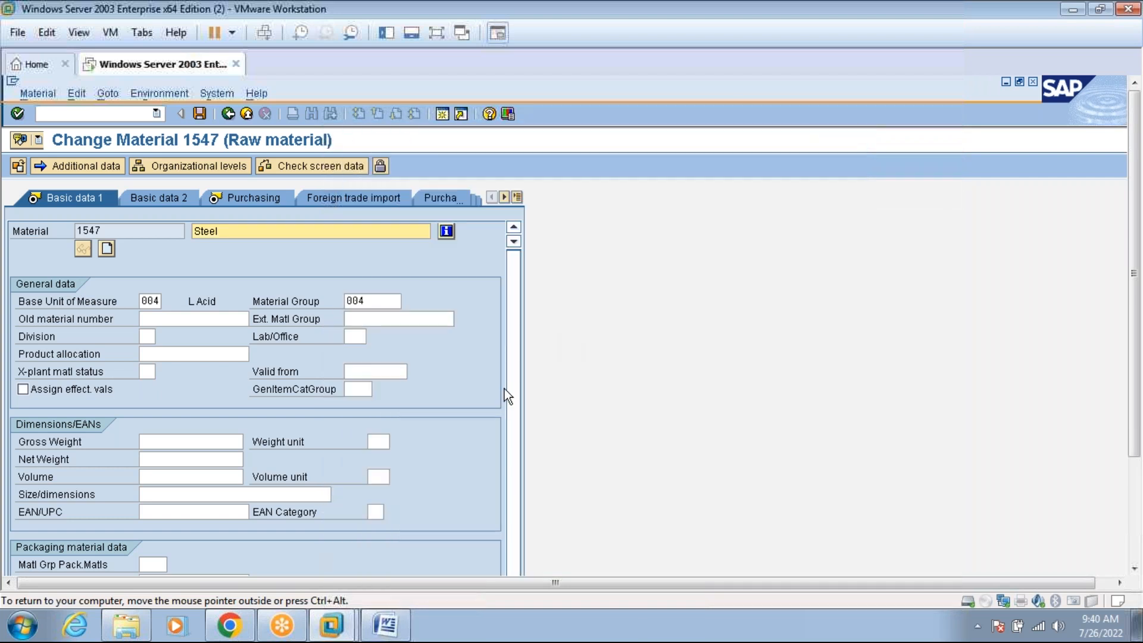
# Consult the material group customising note with transaction OMSF in Word, and review the material group list in SAP again without choosing an entry.
pyautogui.click(386, 625)
pyautogui.click(415, 363)
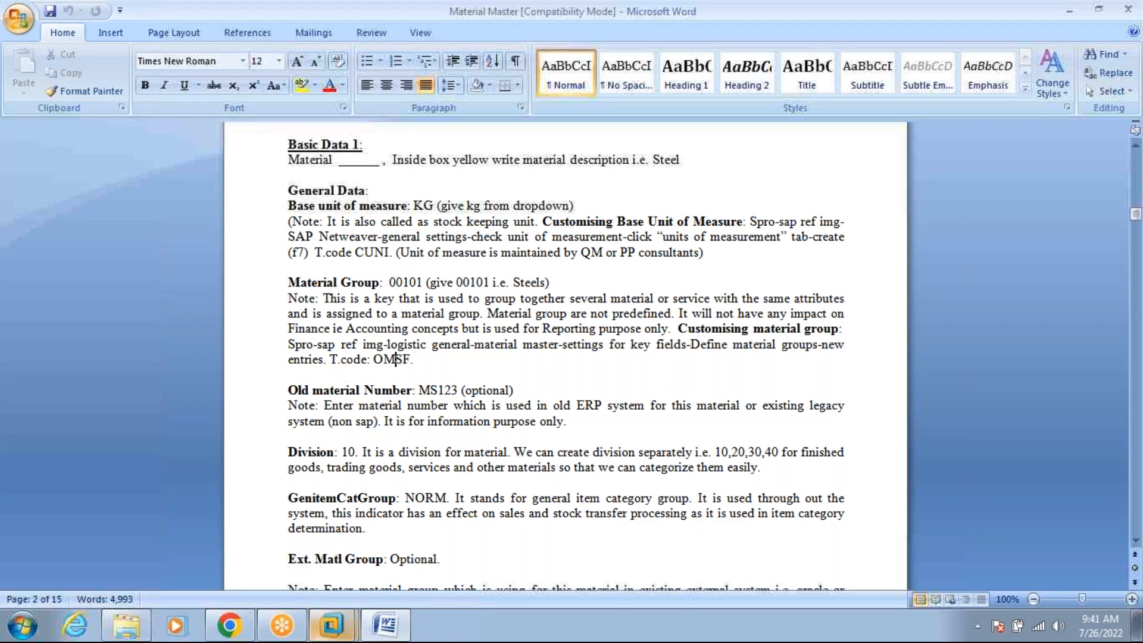
pyautogui.moveTo(331, 625)
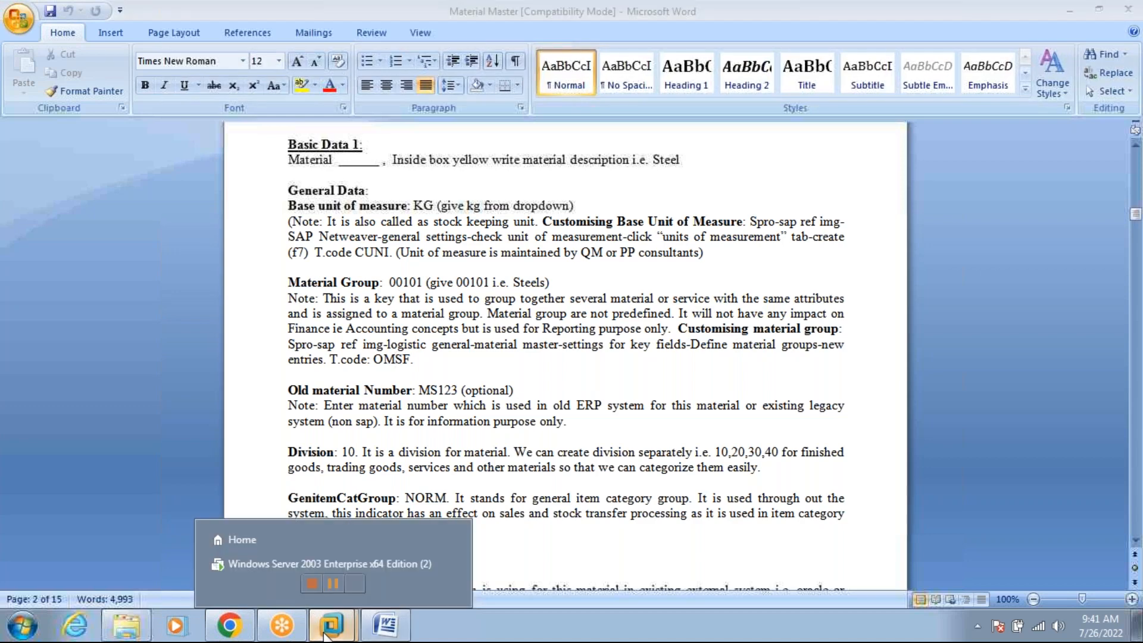
pyautogui.click(341, 567)
pyautogui.click(387, 303)
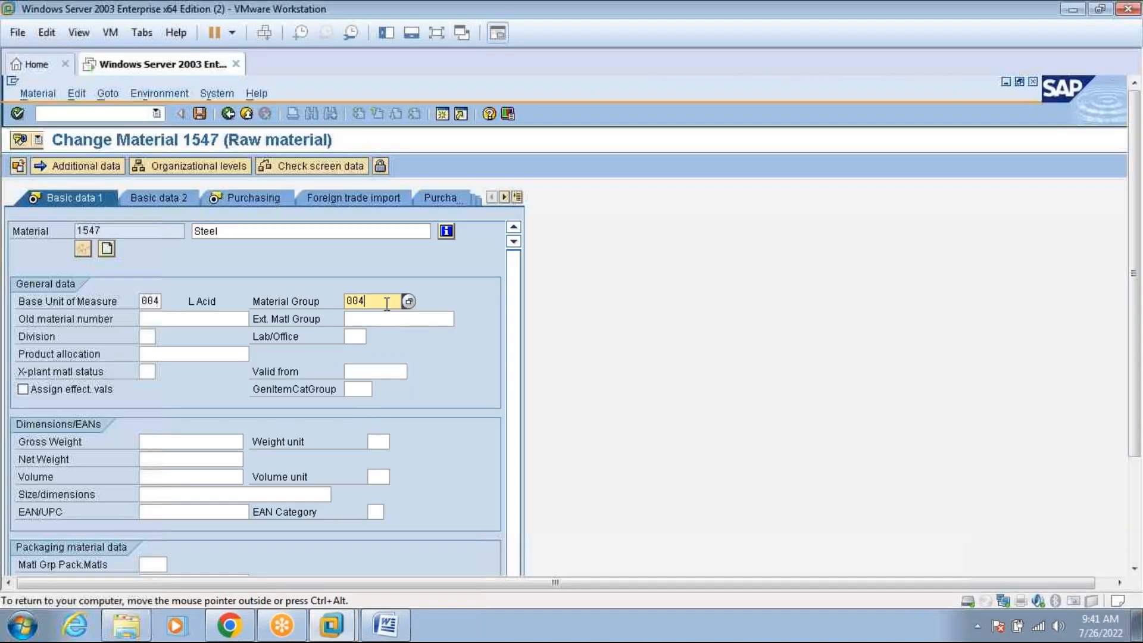
pyautogui.click(409, 301)
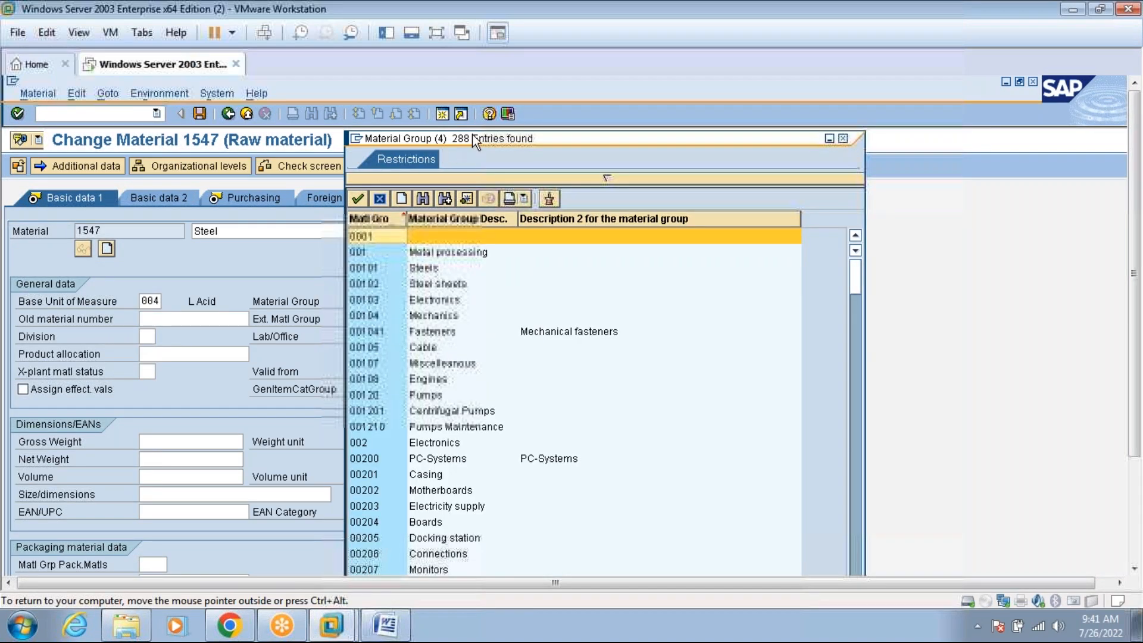
pyautogui.moveTo(472, 134); pyautogui.dragTo(587, 117)
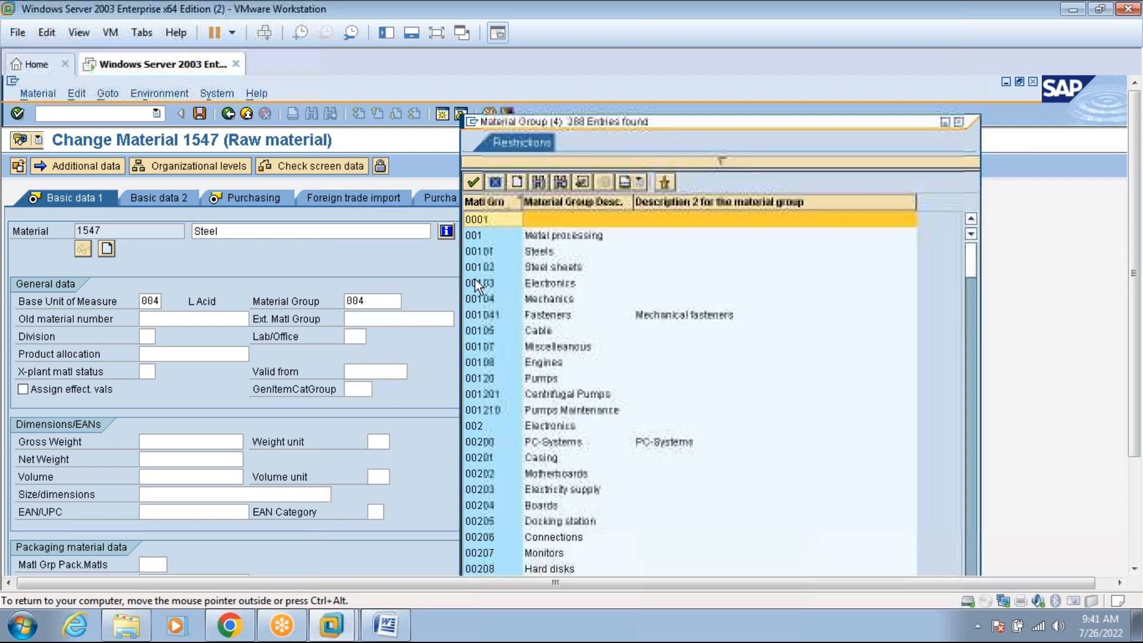
pyautogui.click(378, 305)
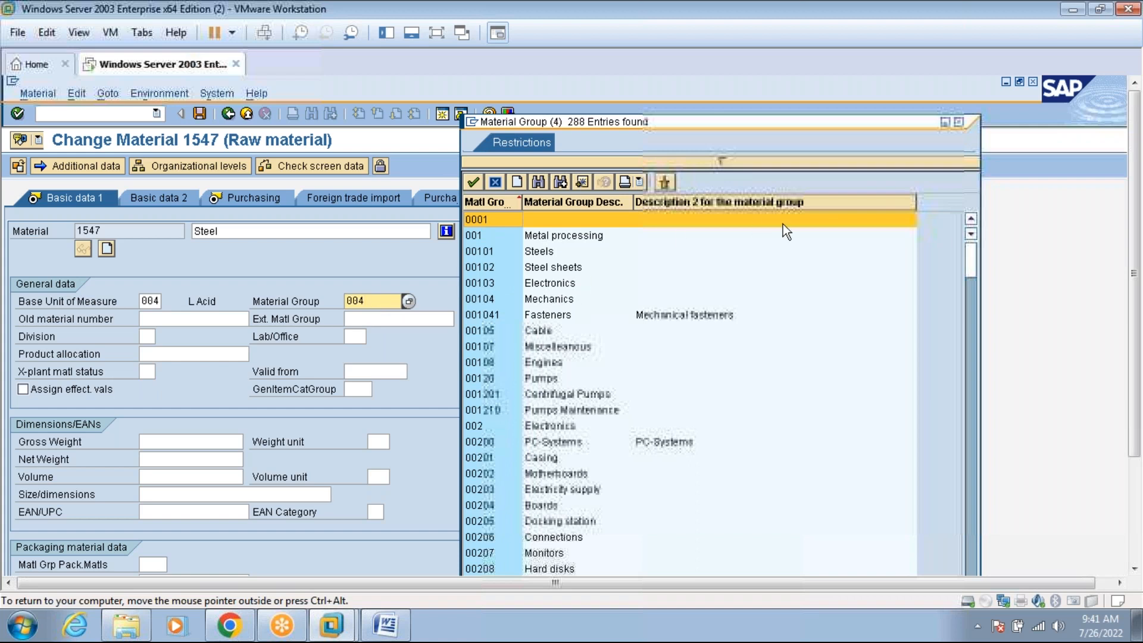
pyautogui.click(944, 122)
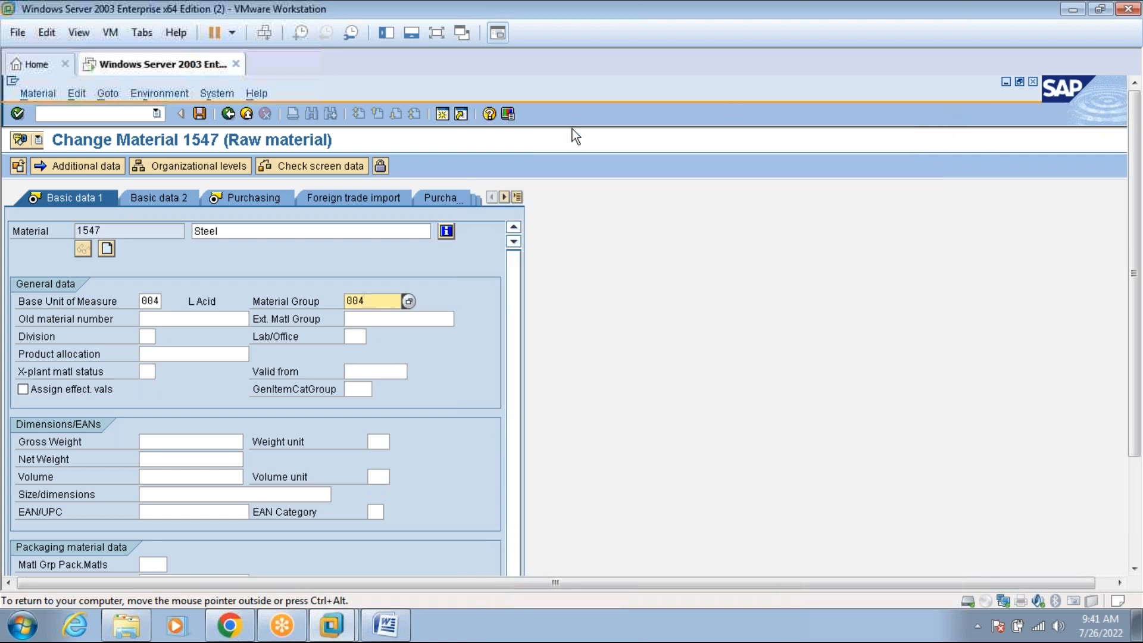
# Open the Material Groups maintenance view in a new session, keeping the material 1547 session open.
pyautogui.click(441, 113)
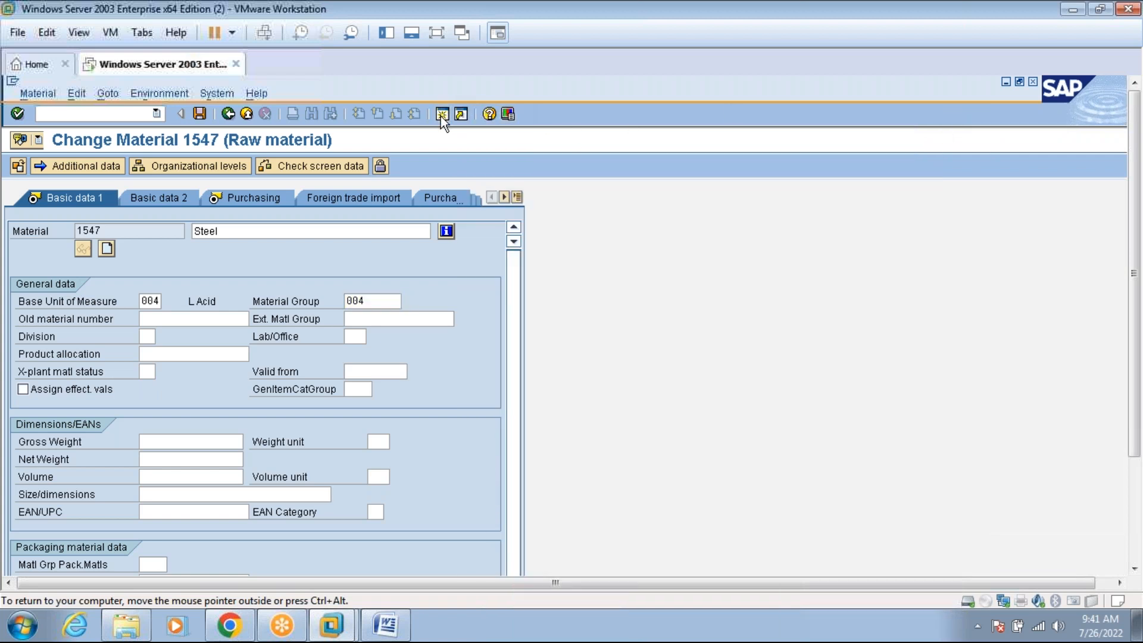
pyautogui.click(442, 114)
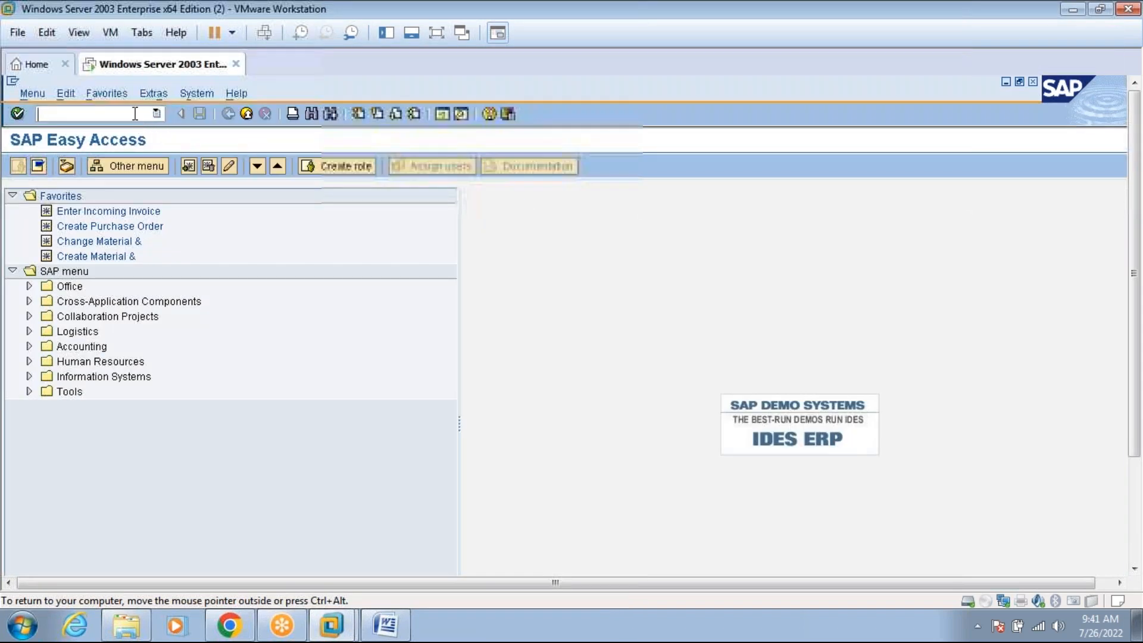
pyautogui.write('mm03')
pyautogui.press('Return')
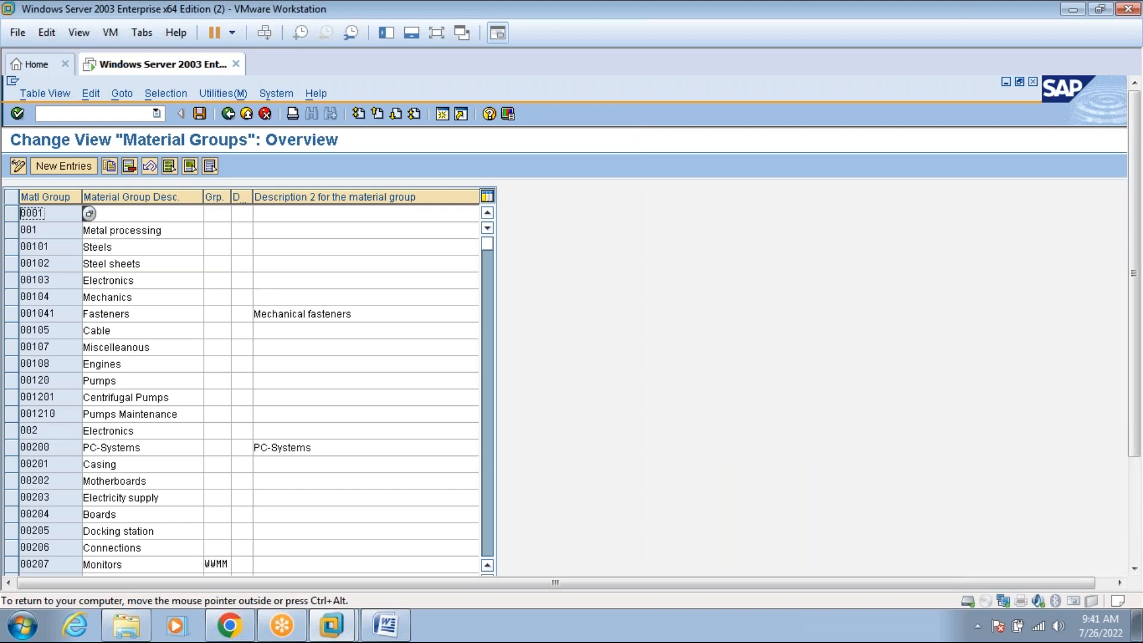
# Add new material group 3456 with description "Steel Utensils", authorization group 00 and second description "Steel utensils".
pyautogui.click(70, 167)
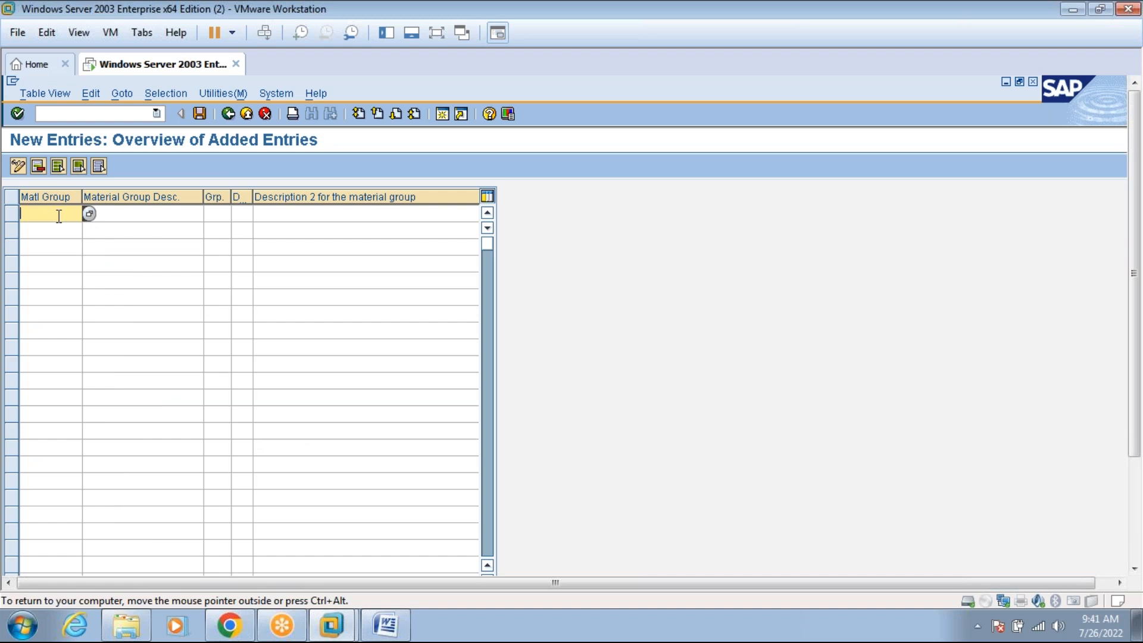
pyautogui.write('3456')
pyautogui.click(113, 215)
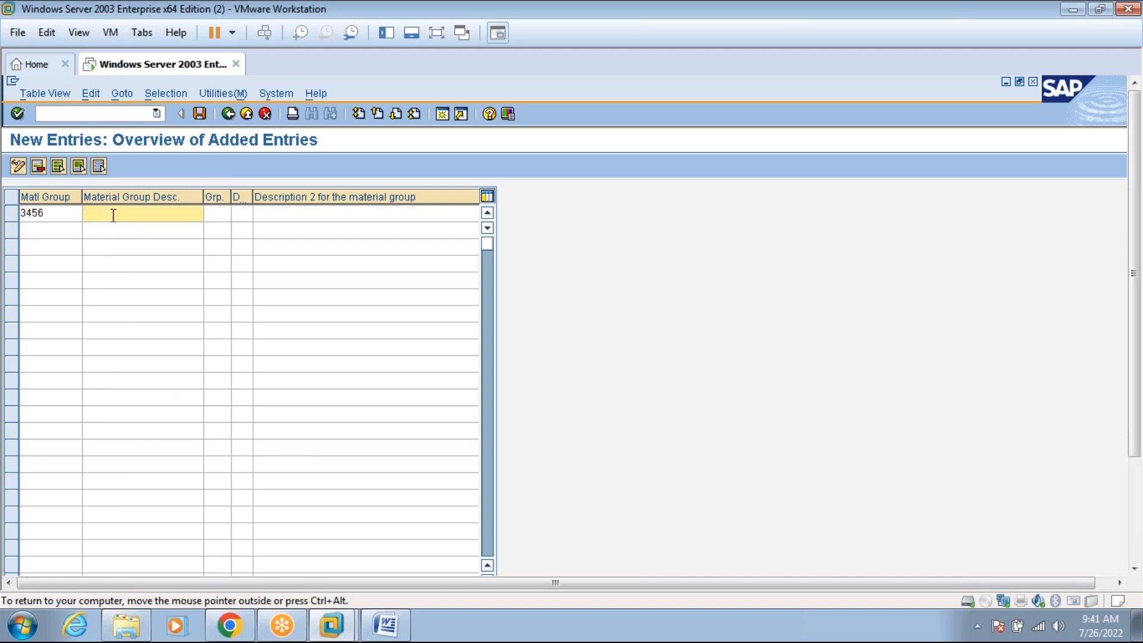
pyautogui.write('Steel Utensils')
pyautogui.click(212, 214)
pyautogui.write('01')
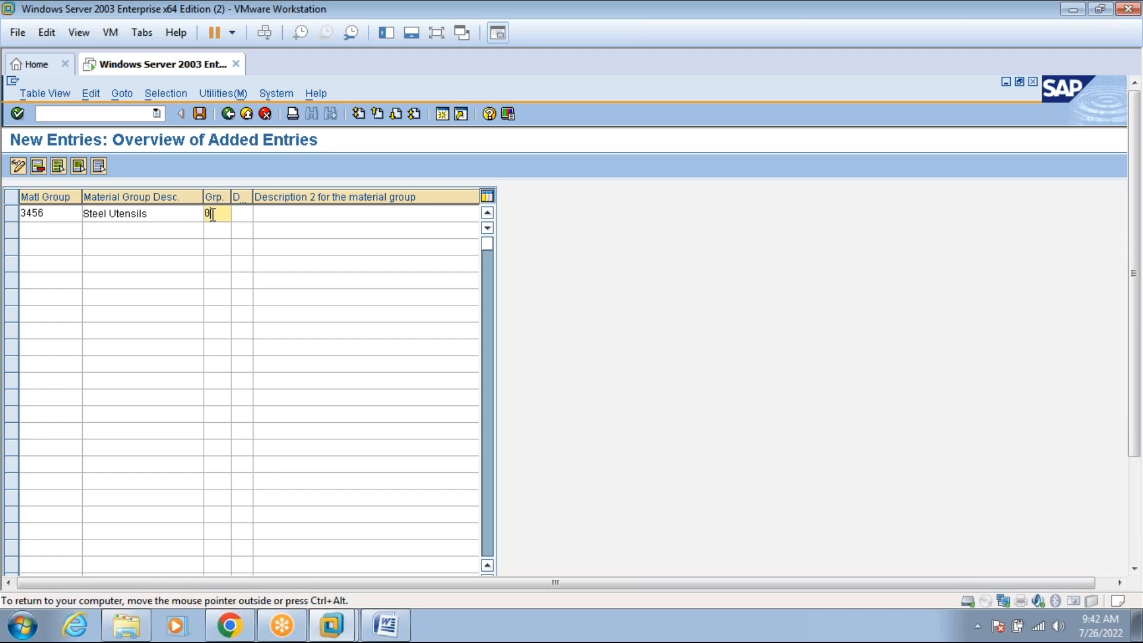
pyautogui.click(297, 212)
pyautogui.write('Steel utensils')
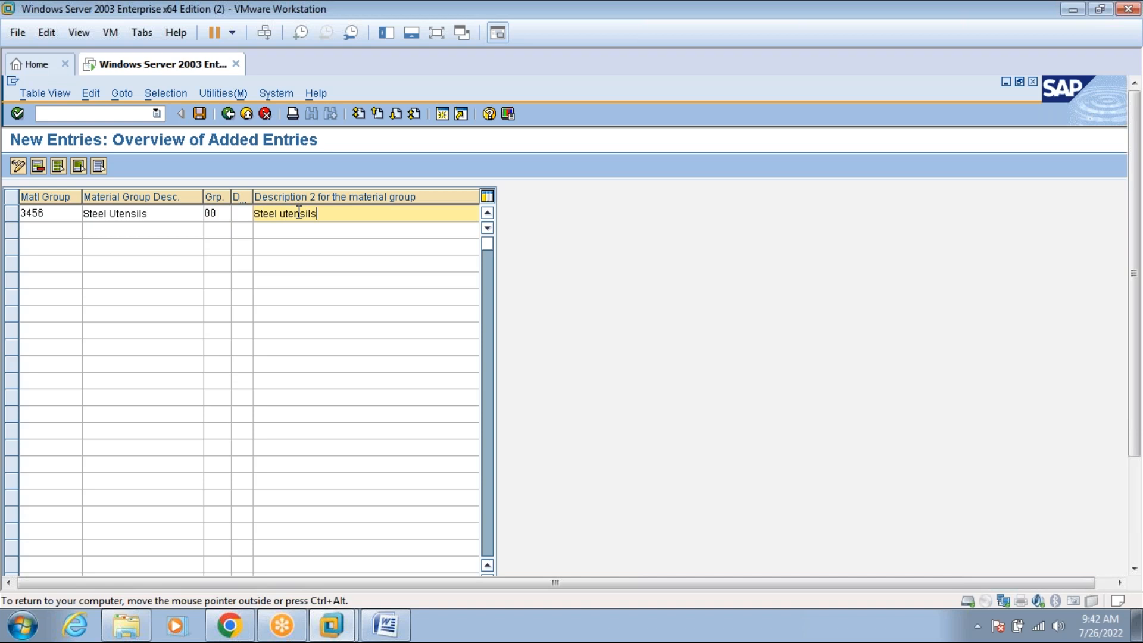
pyautogui.press('Return')
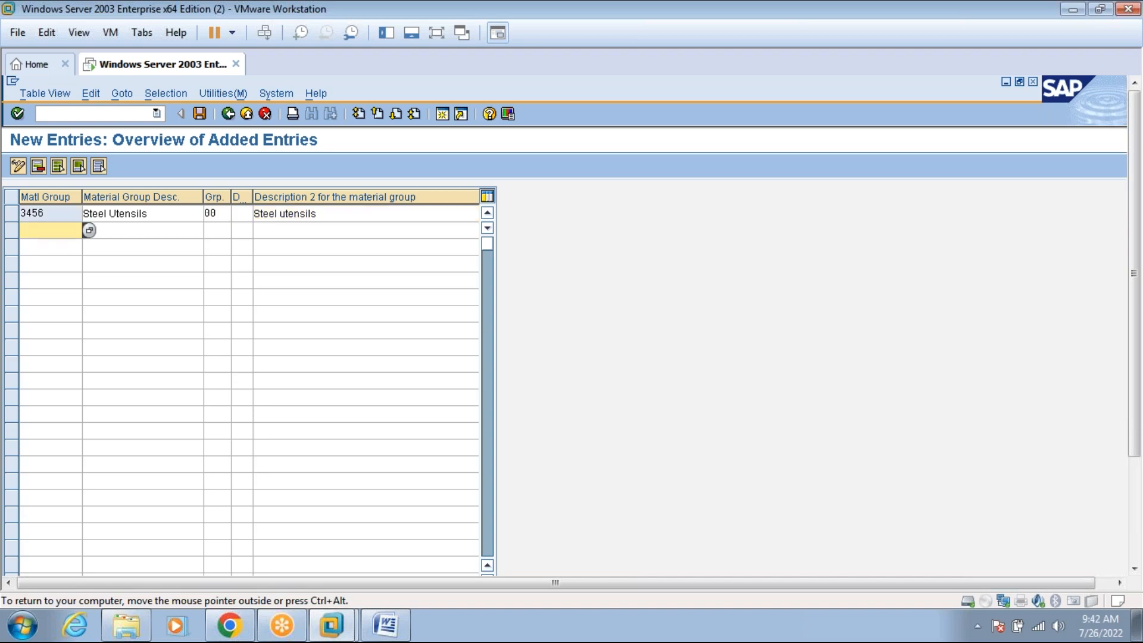
# Set material group 3456's default unit of weight to 006 and save the entry under the proposed customizing request.
pyautogui.click(250, 213)
pyautogui.write('0')
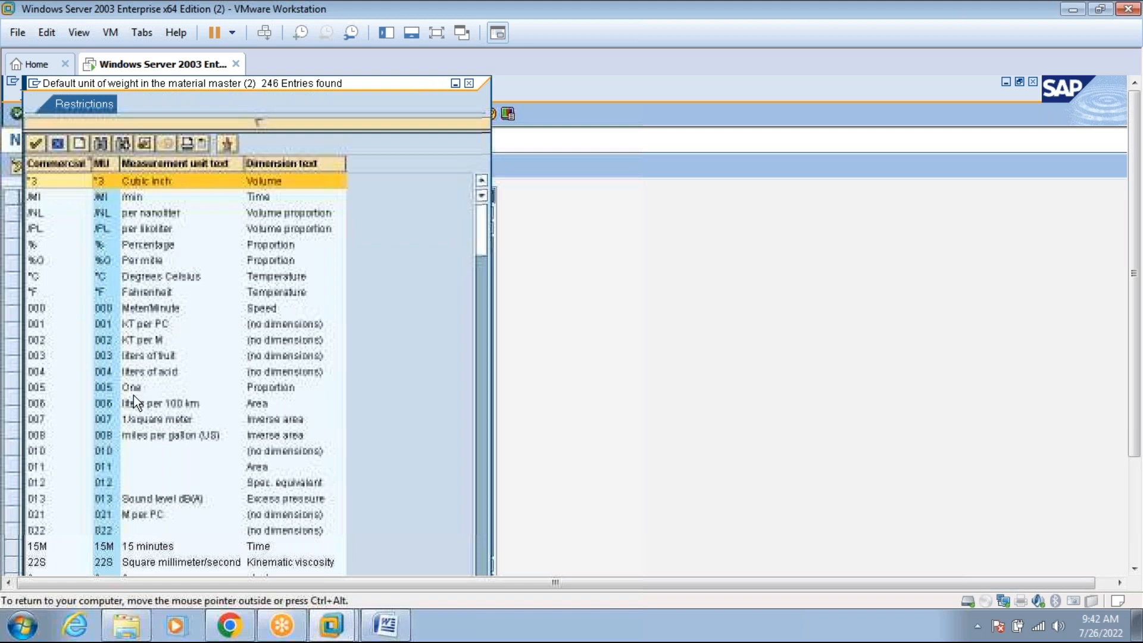
pyautogui.doubleClick(109, 402)
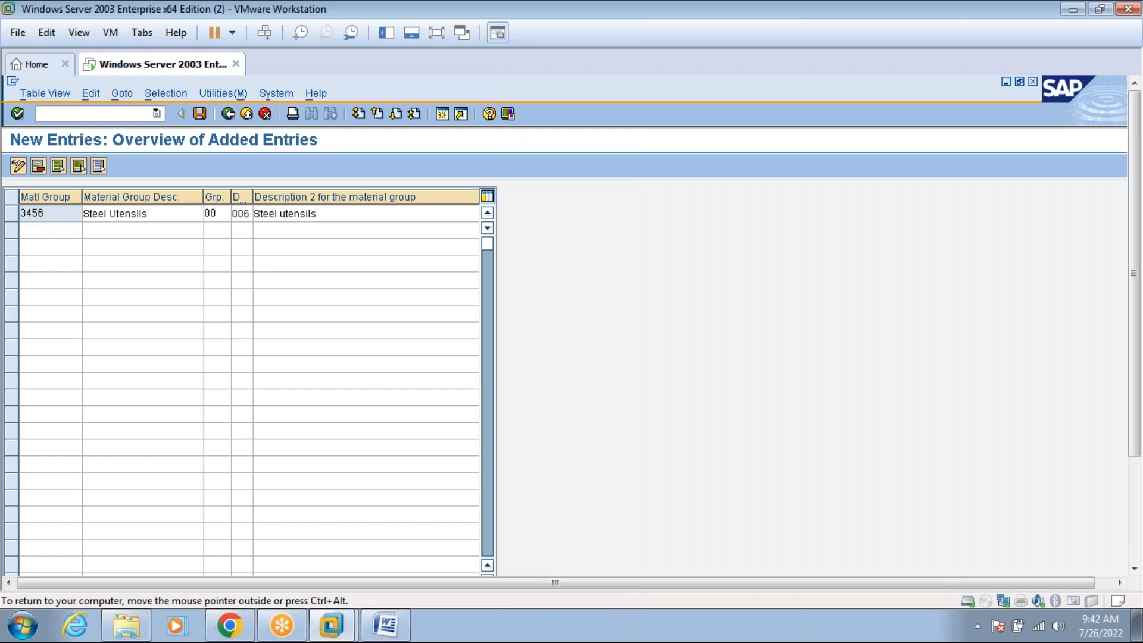
pyautogui.press('Return')
pyautogui.click(201, 114)
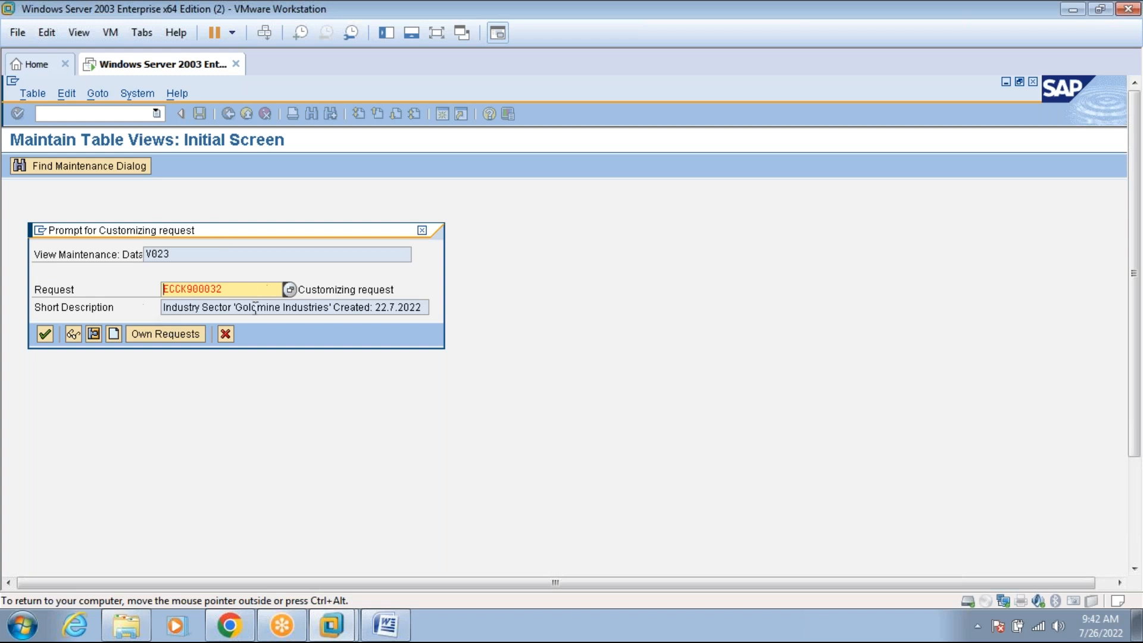
pyautogui.click(45, 334)
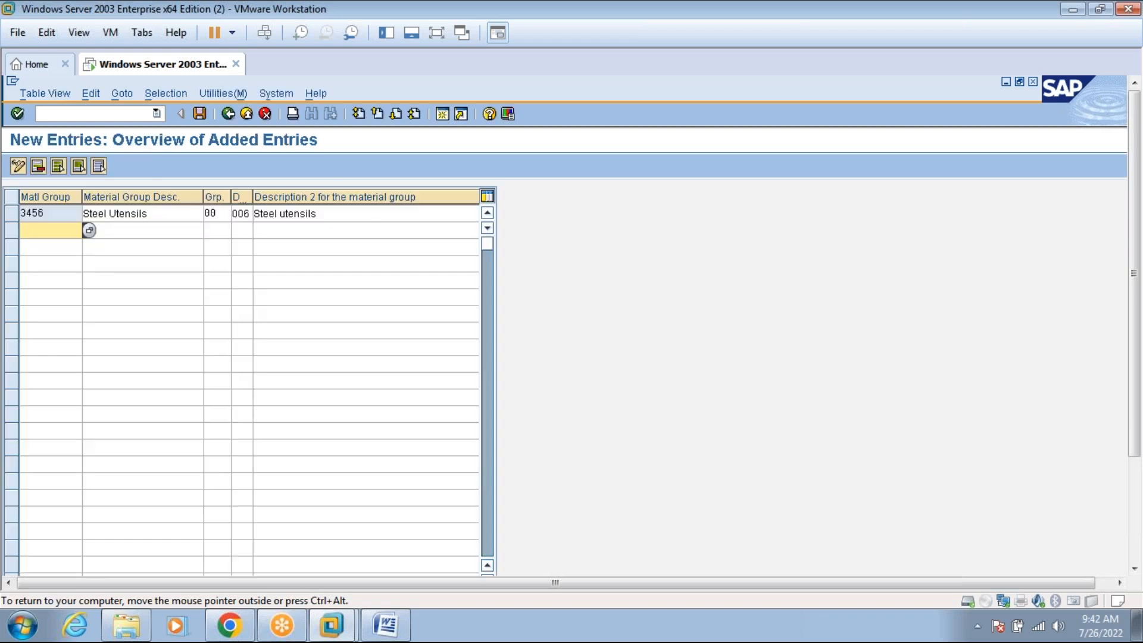
# Return to the material 1547 session and display its Basic data 1 view.
pyautogui.click(250, 113)
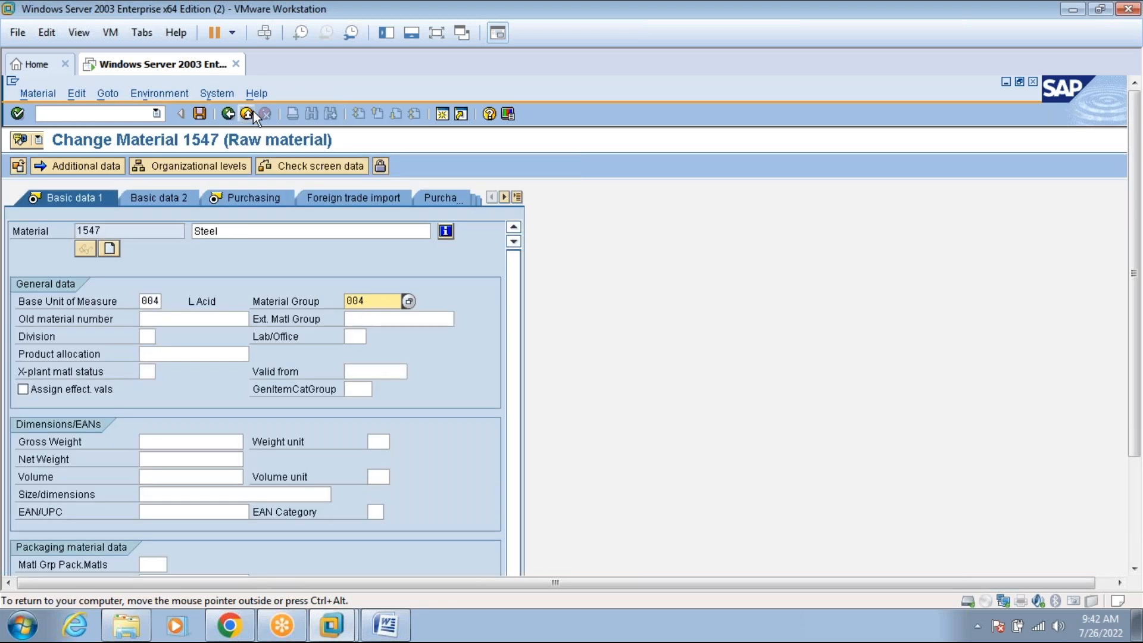
pyautogui.press('Return')
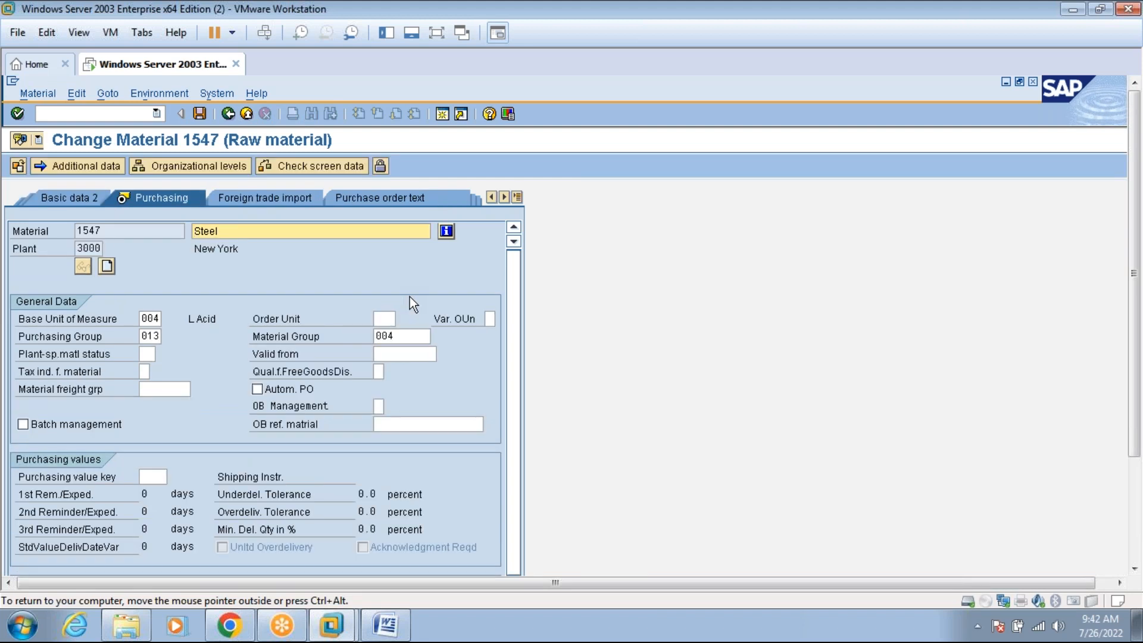
pyautogui.click(518, 199)
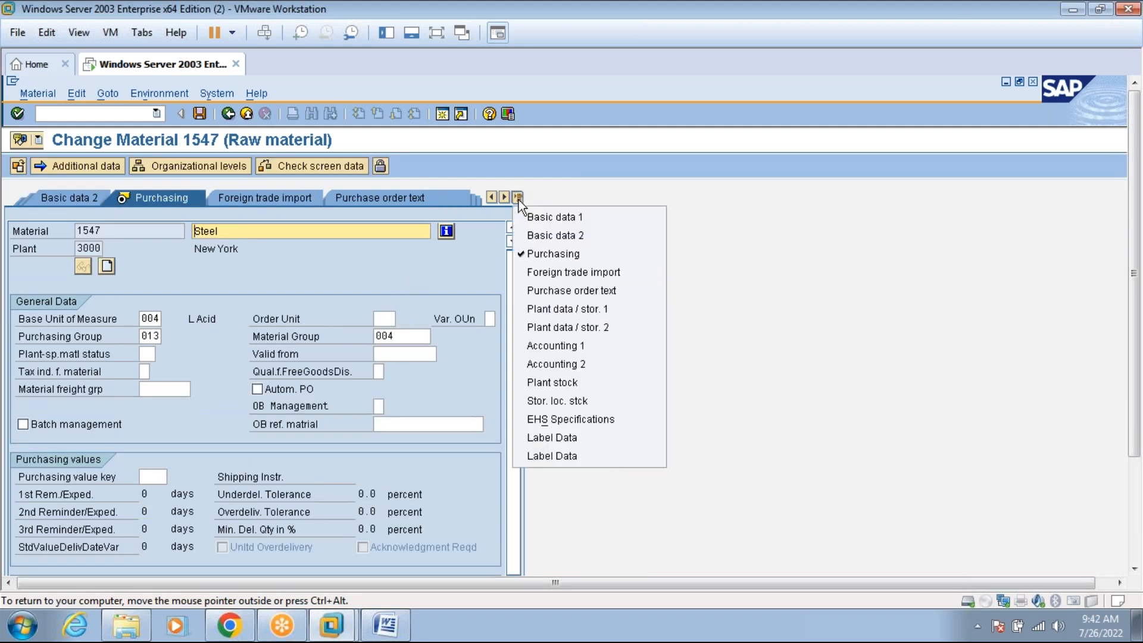
pyautogui.click(534, 213)
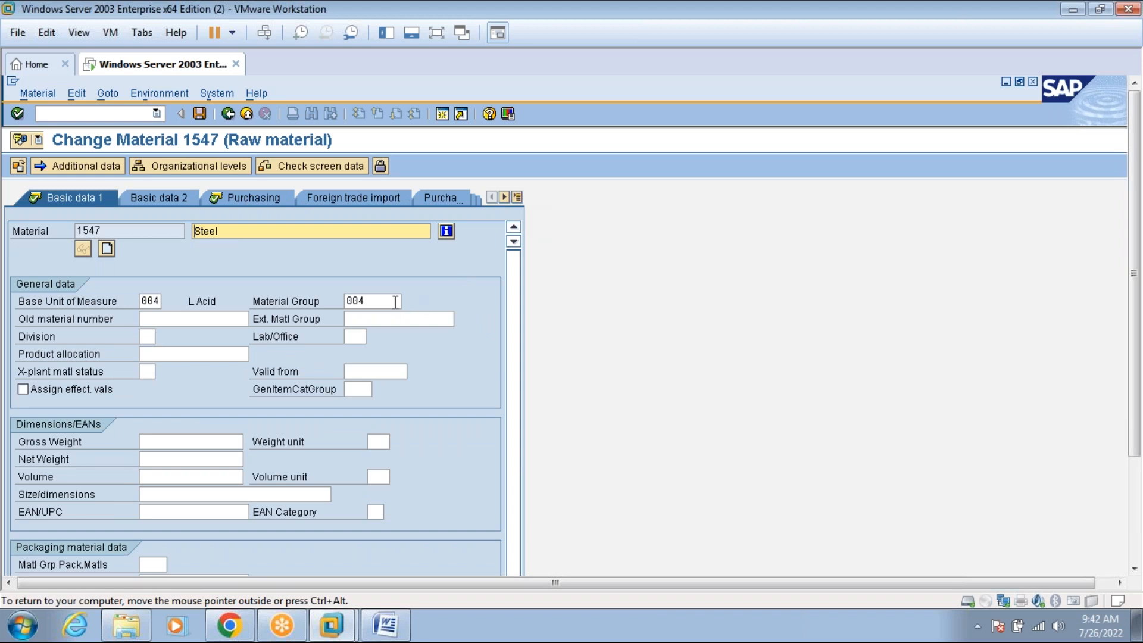
# Try to find "steel utensils" in the Material Group value list of material 1547, and close the list.
pyautogui.click(393, 301)
pyautogui.click(409, 301)
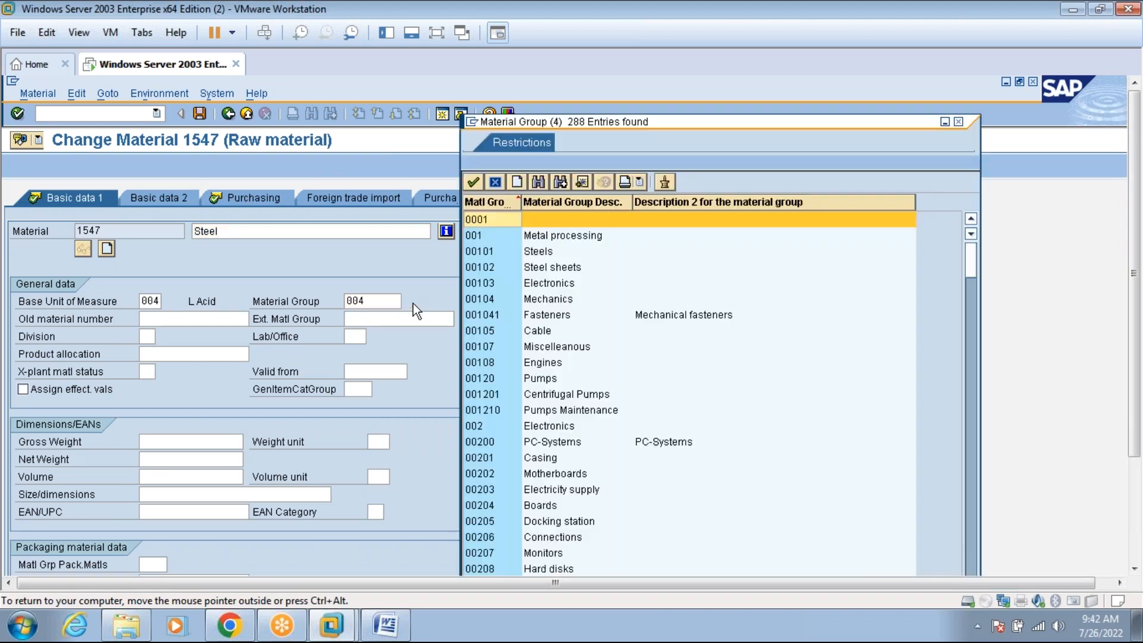
pyautogui.click(538, 182)
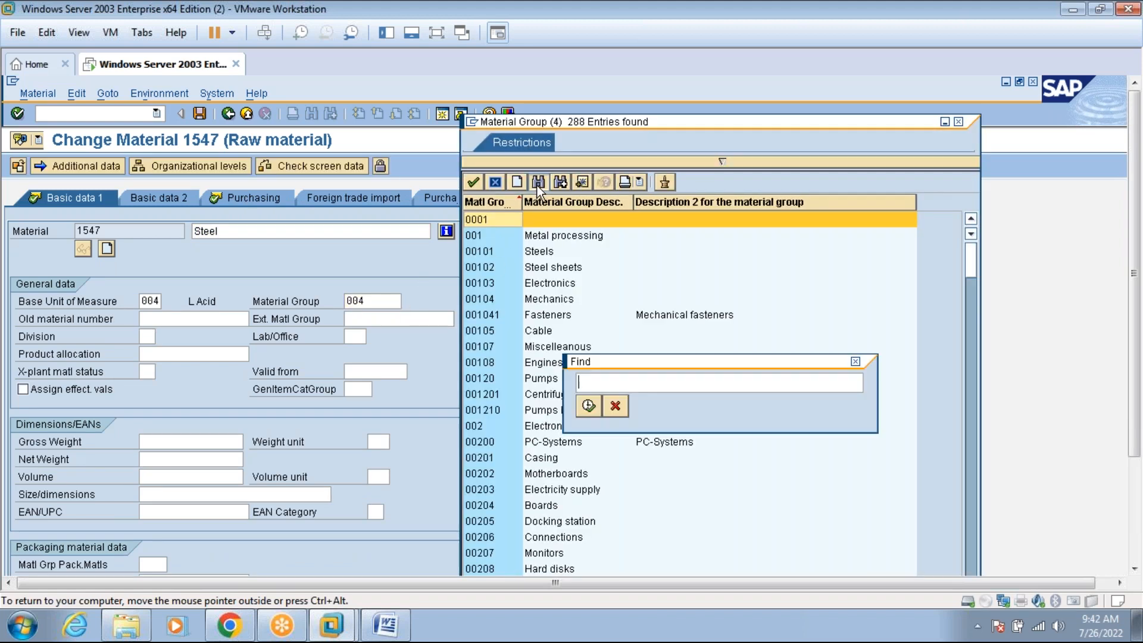
pyautogui.write('st')
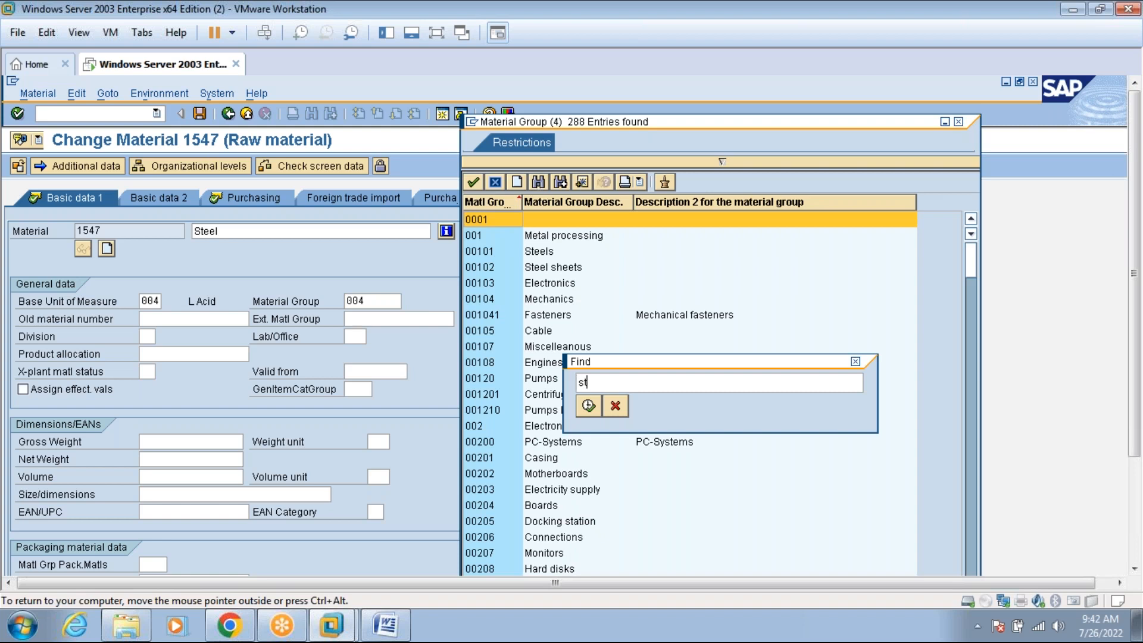
pyautogui.write('eel utensils')
pyautogui.press('Return')
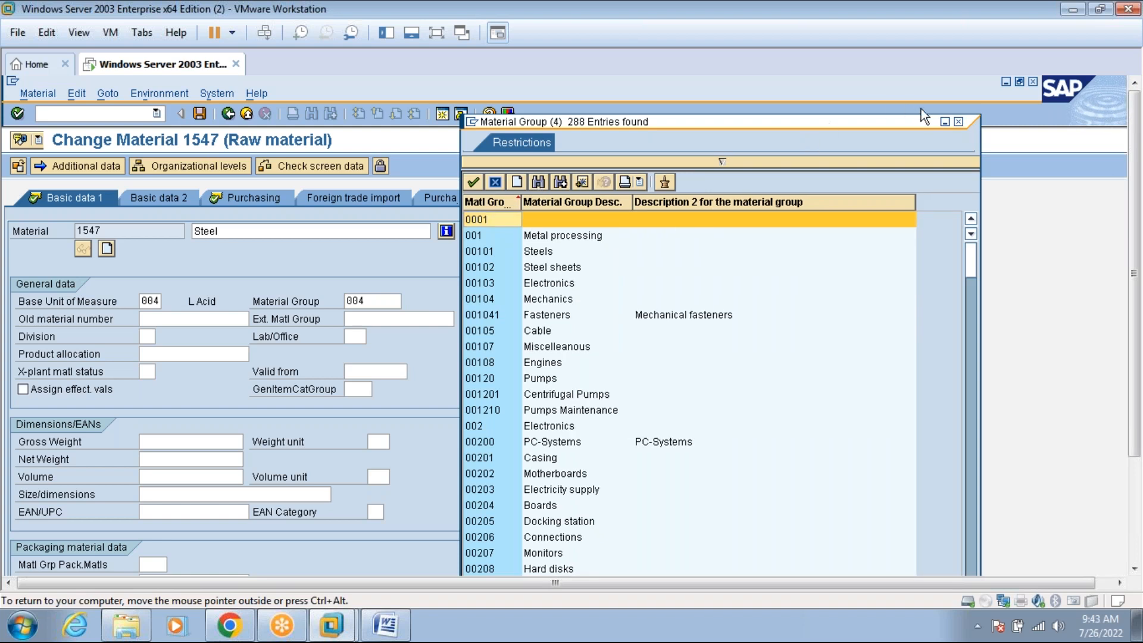
pyautogui.click(958, 122)
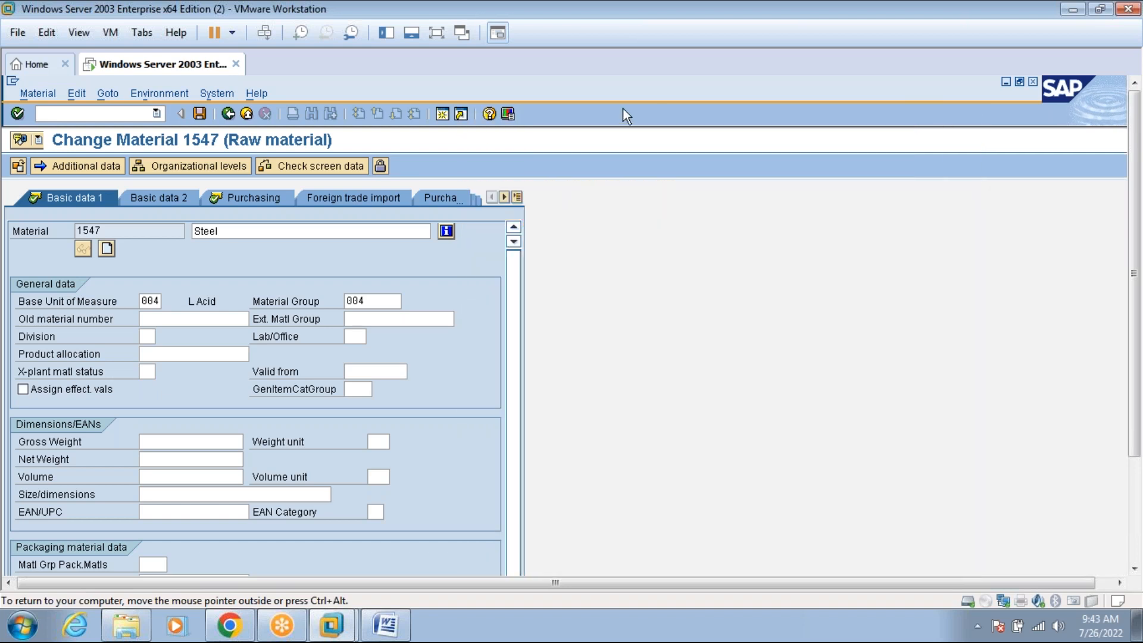
# Exit material 1547 without saving and start changing it again with transaction mm02.
pyautogui.click(247, 114)
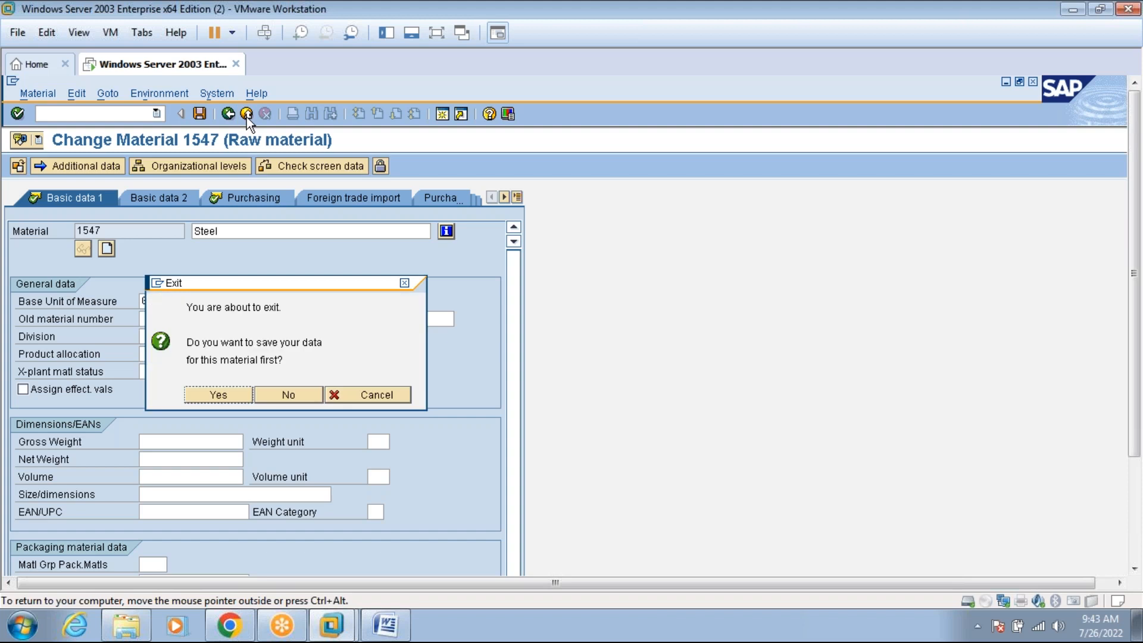
pyautogui.click(284, 396)
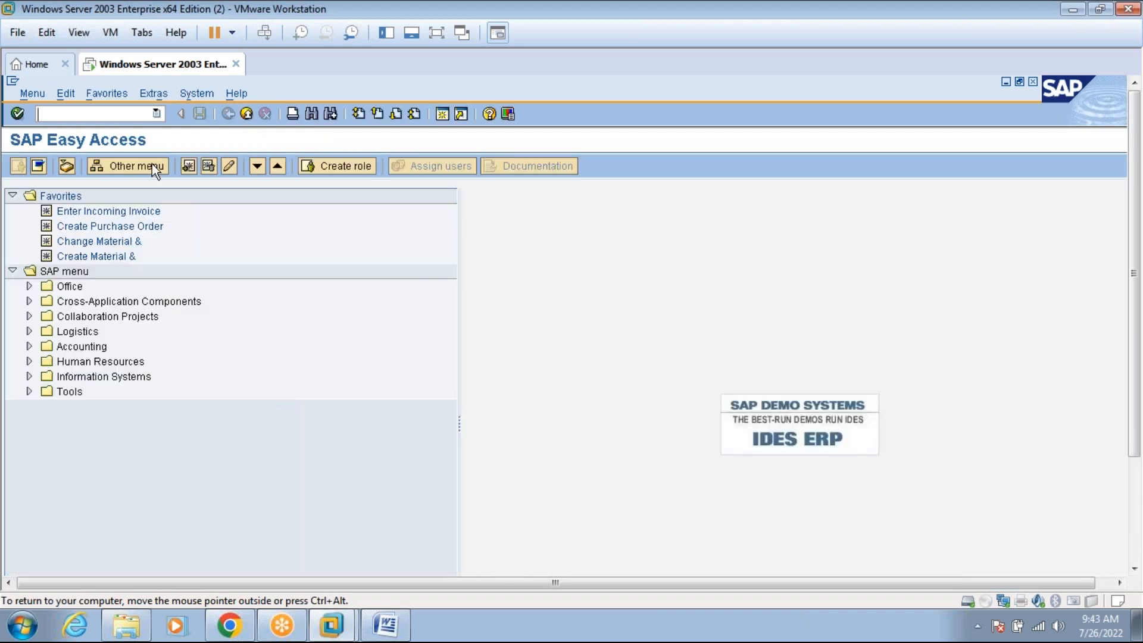
pyautogui.write('mm02')
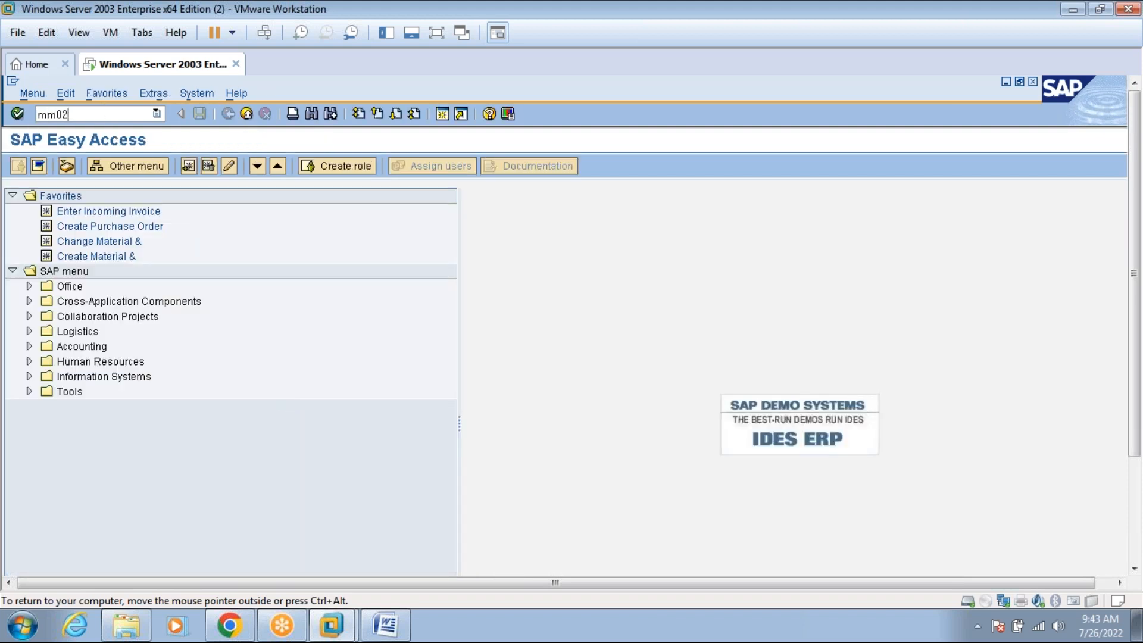
pyautogui.press('Return')
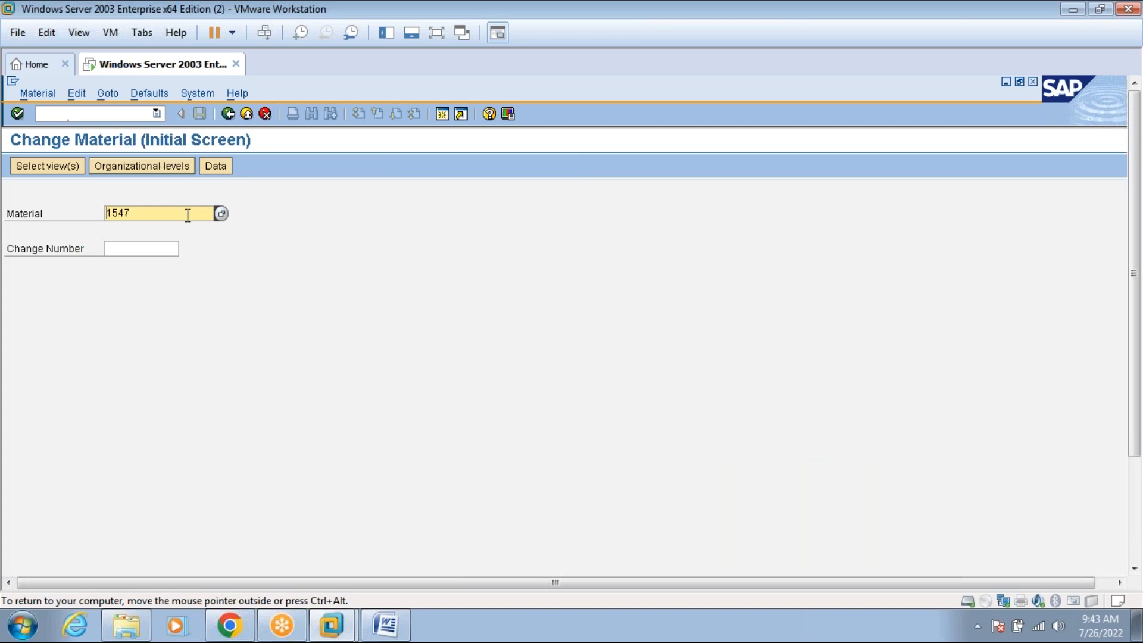
pyautogui.press('Return')
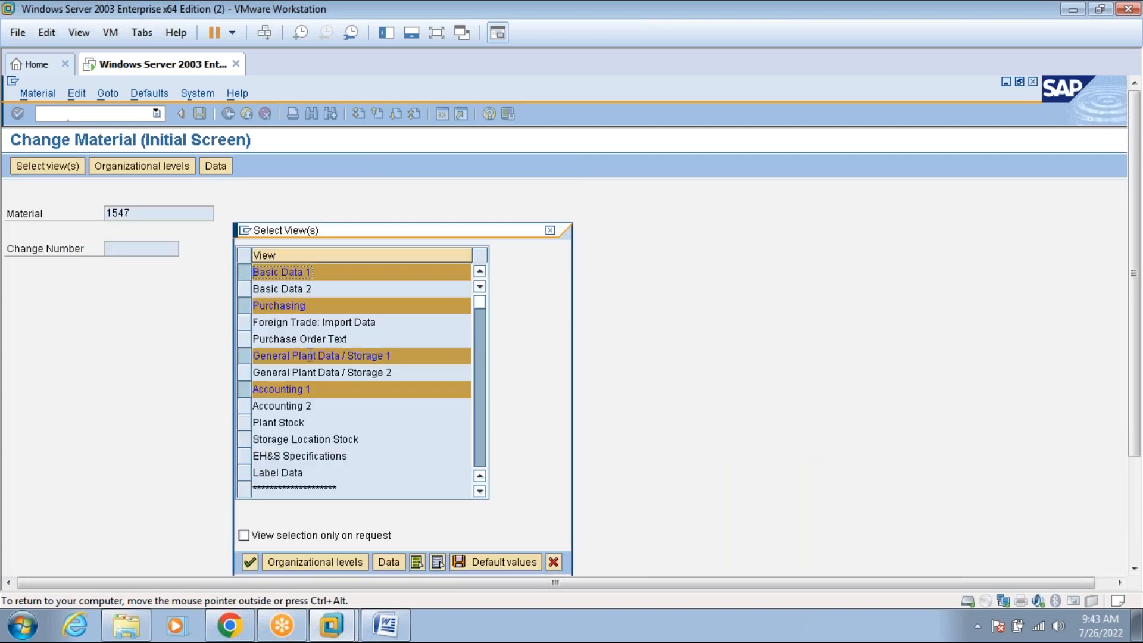
# Open material 1547 with plant 3000 and storage location 0001 as organizational levels.
pyautogui.click(294, 562)
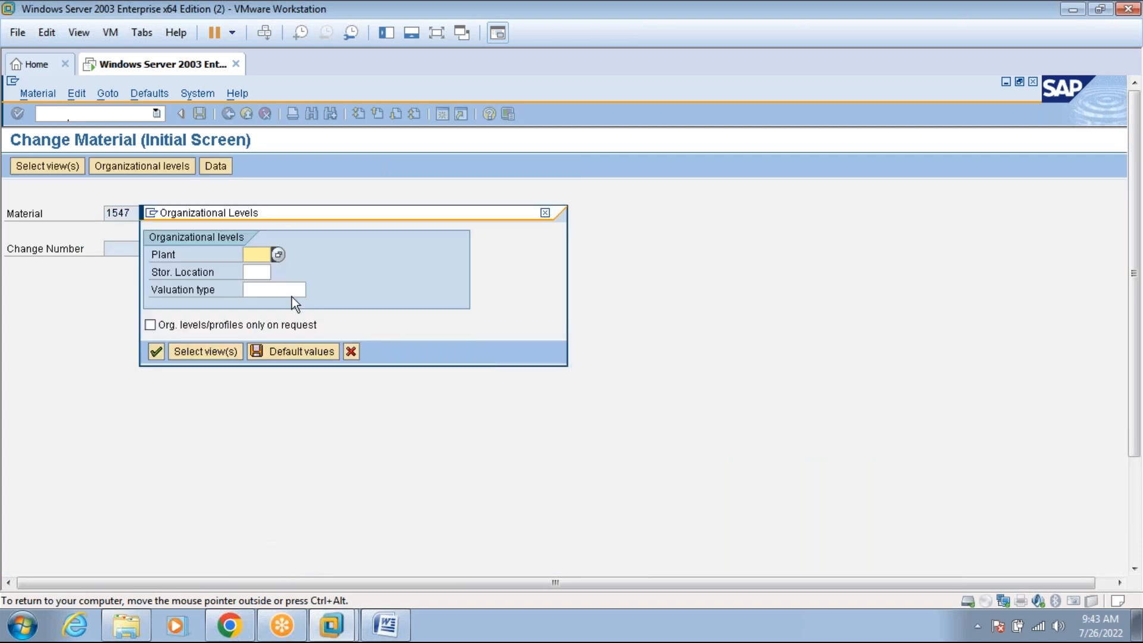
pyautogui.write('3000')
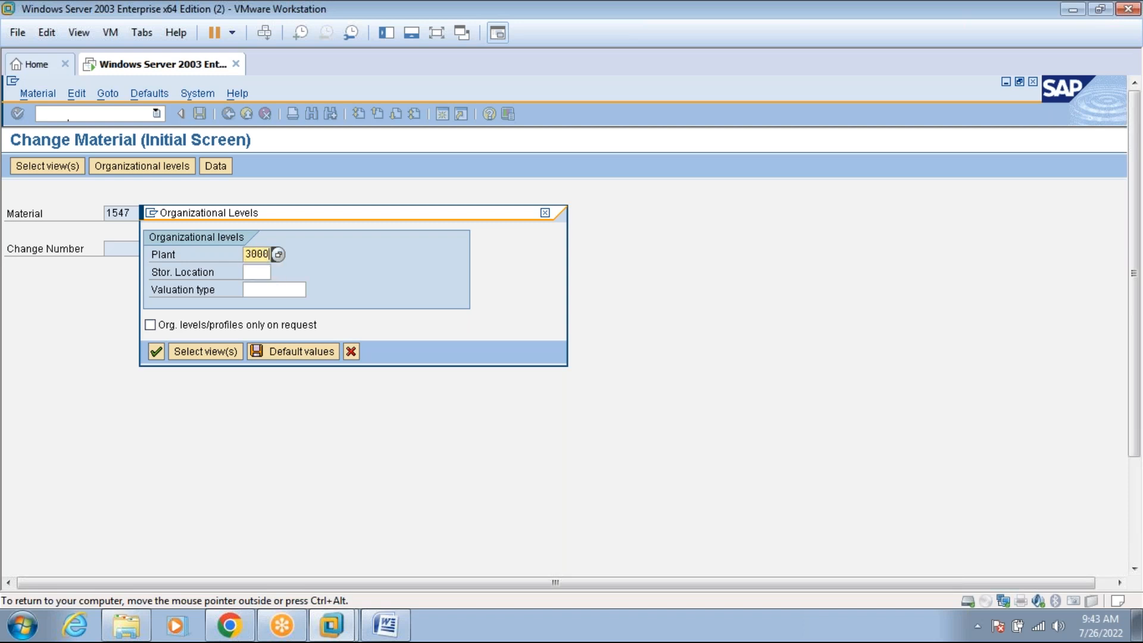
pyautogui.press('Tab')
pyautogui.write('0001')
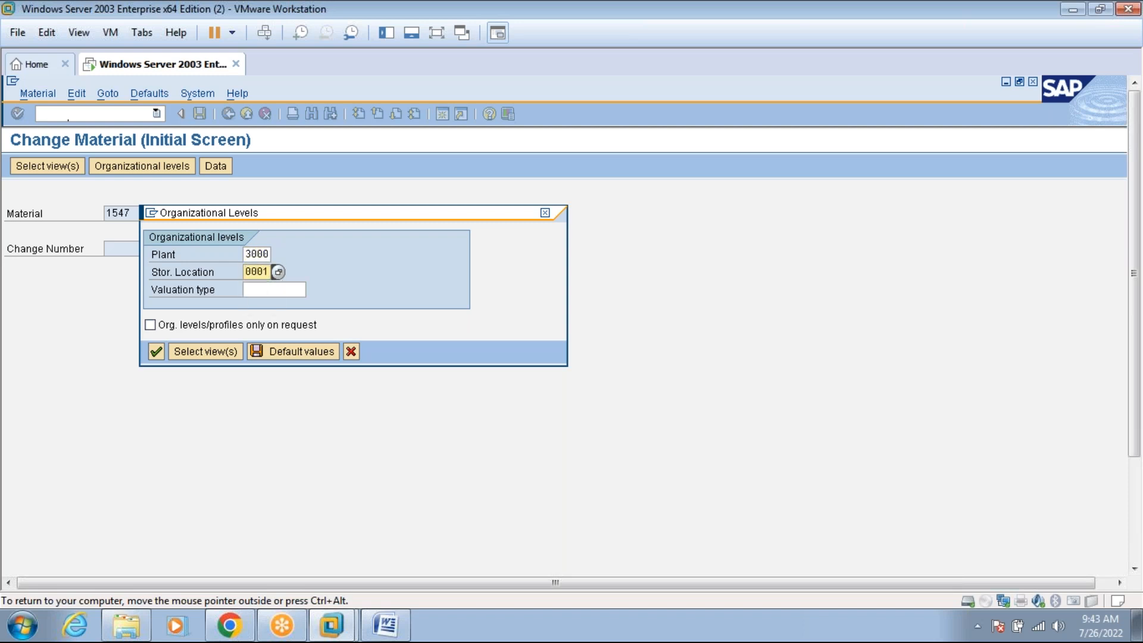
pyautogui.press('Return')
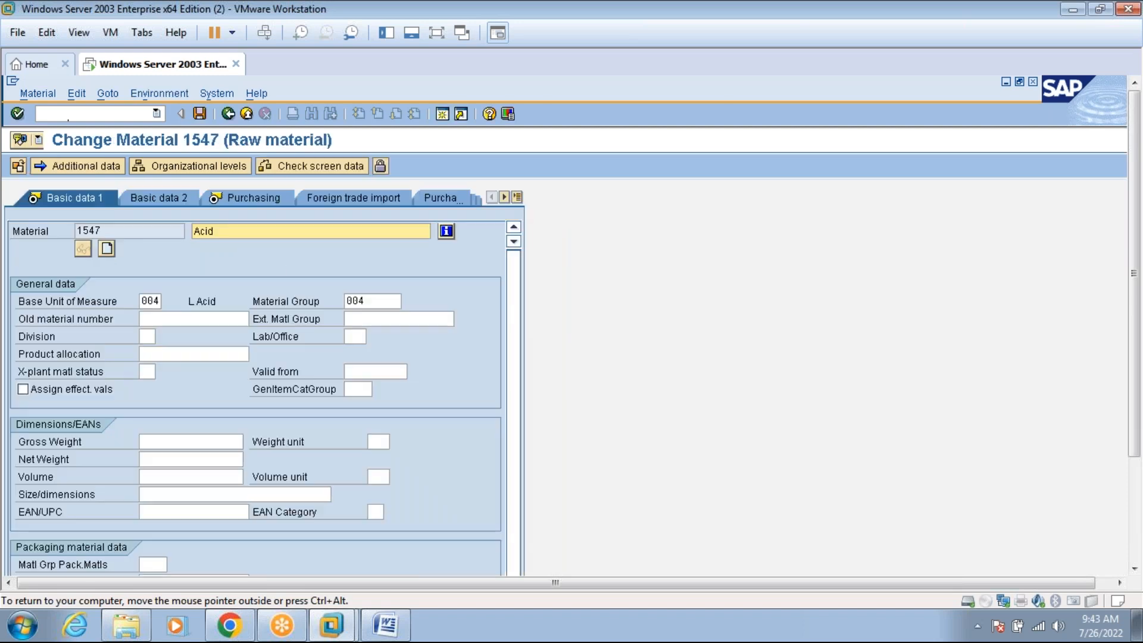
# Find "steel utensils" in the Material Group value list and assign group 3456 to material 1547.
pyautogui.click(363, 296)
pyautogui.click(409, 302)
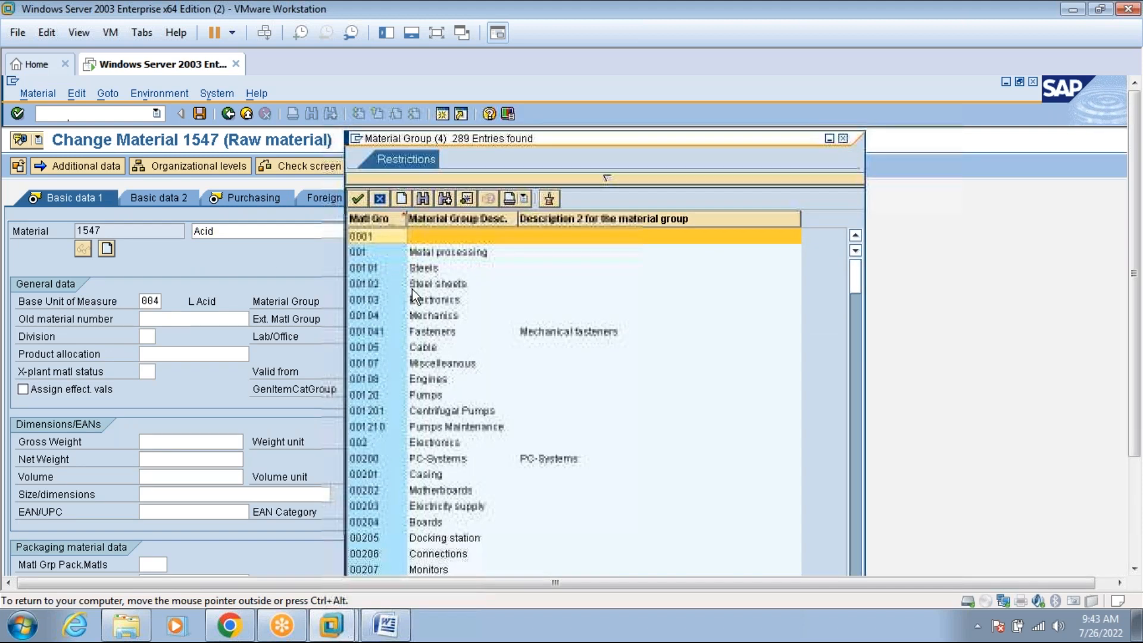
pyautogui.click(423, 202)
pyautogui.write('steel utensils')
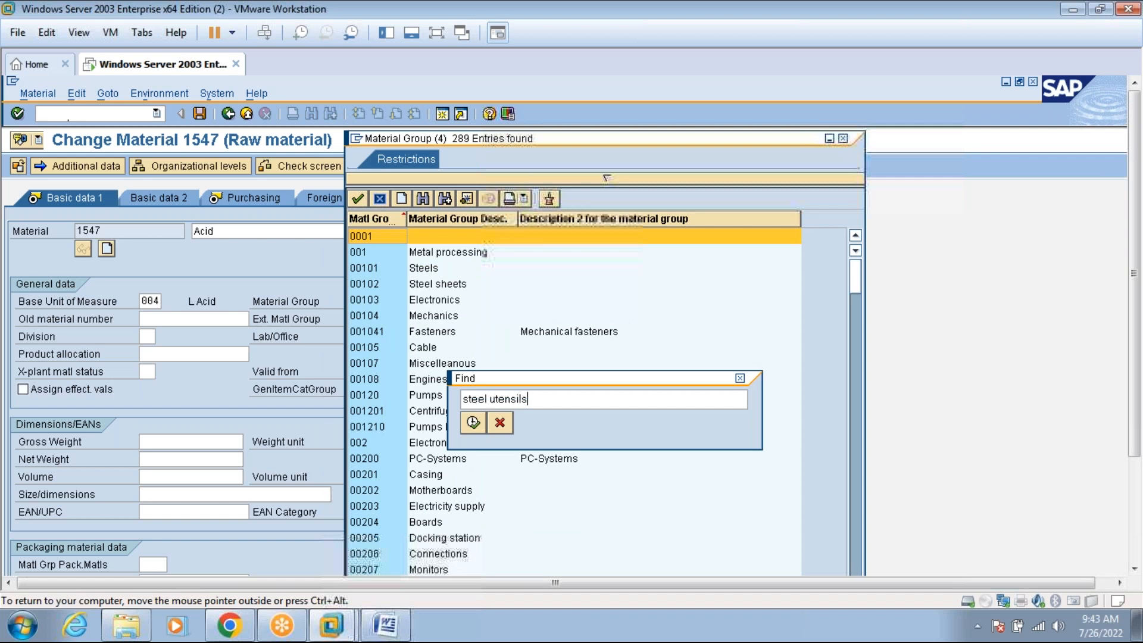
pyautogui.press('Return')
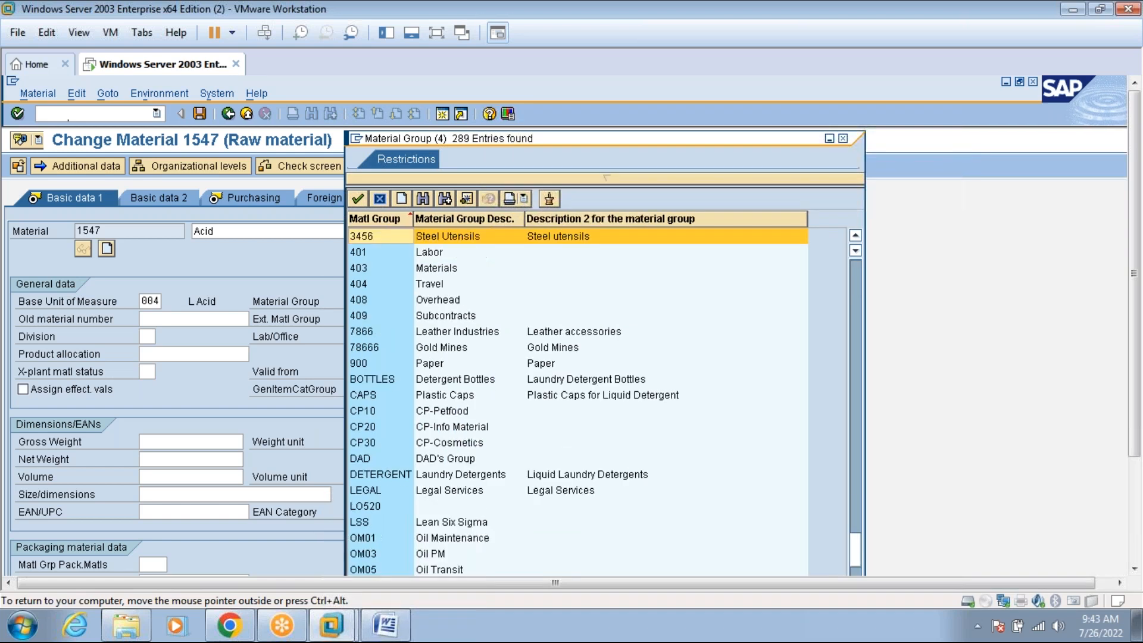
pyautogui.doubleClick(386, 237)
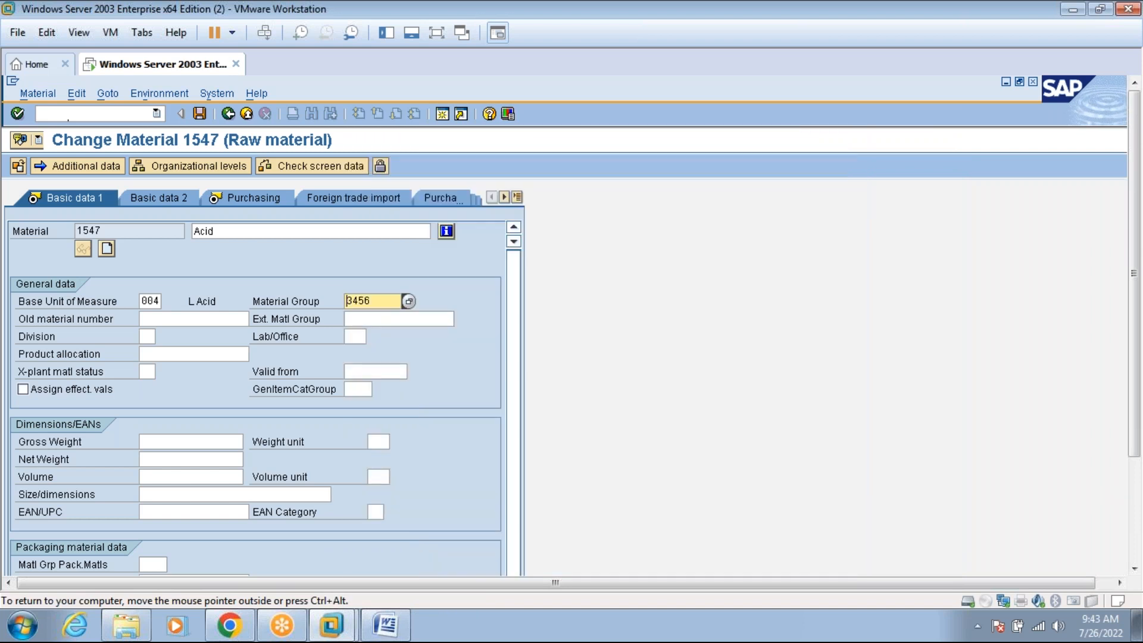
pyautogui.click(209, 319)
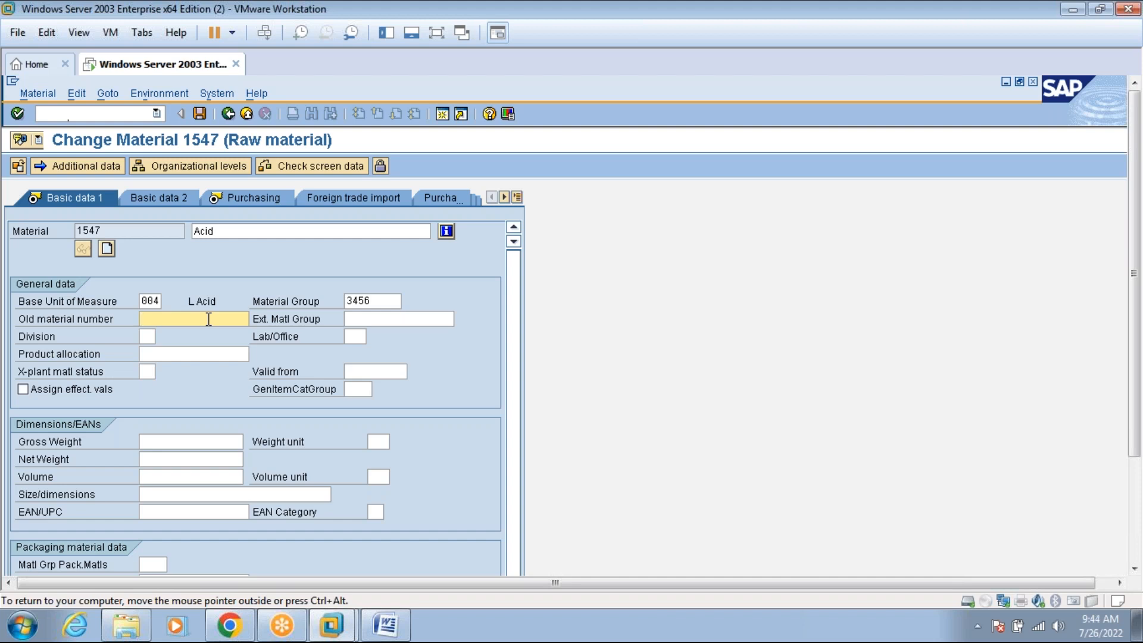
# Set the Old material number of material 1547 to 234566 and view the available external material groups.
pyautogui.write('234566')
pyautogui.click(374, 319)
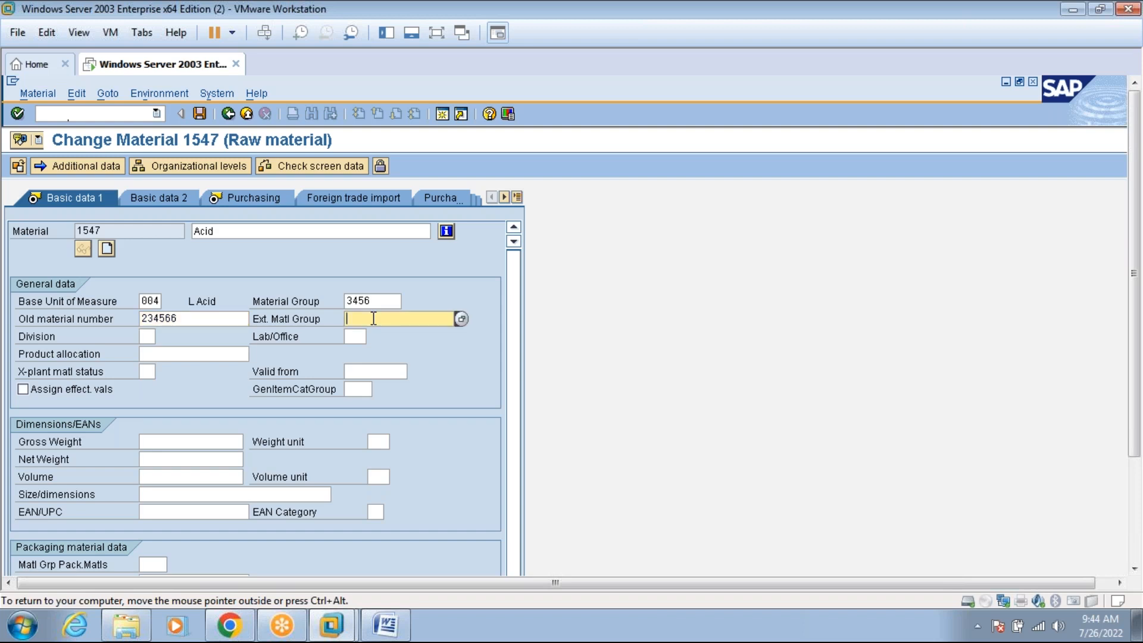
pyautogui.click(459, 319)
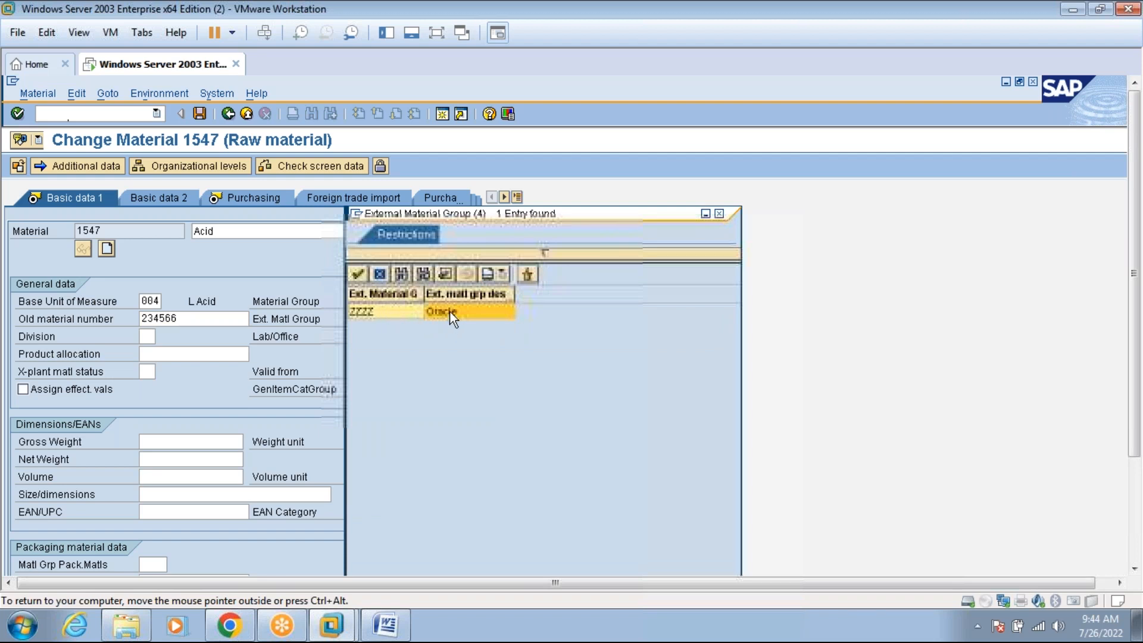
pyautogui.click(717, 212)
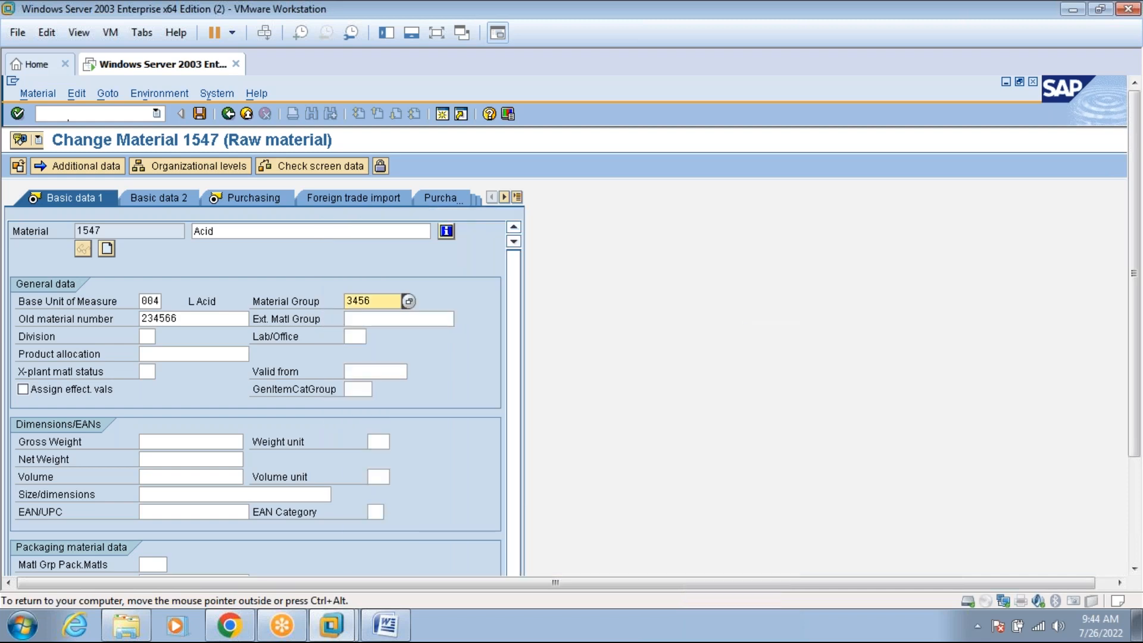
# In the Material Master Word document, correct the IDOC meaning to "Intermediary Document", save, and extend the BD87 note to "reprocess IDOC".
pyautogui.click(387, 625)
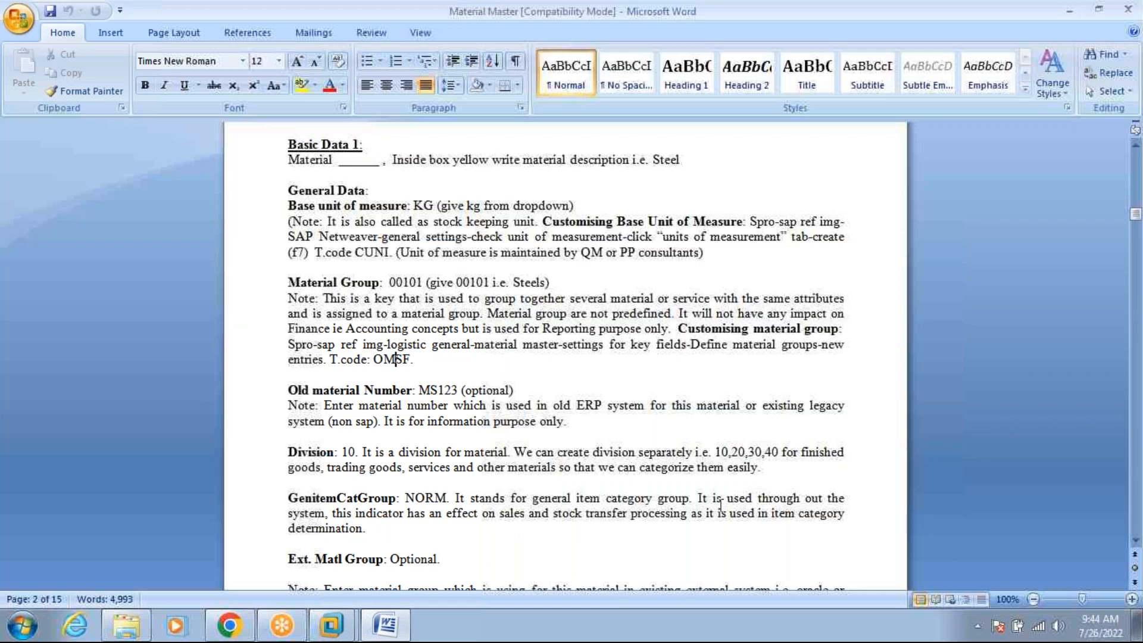
pyautogui.click(1134, 541)
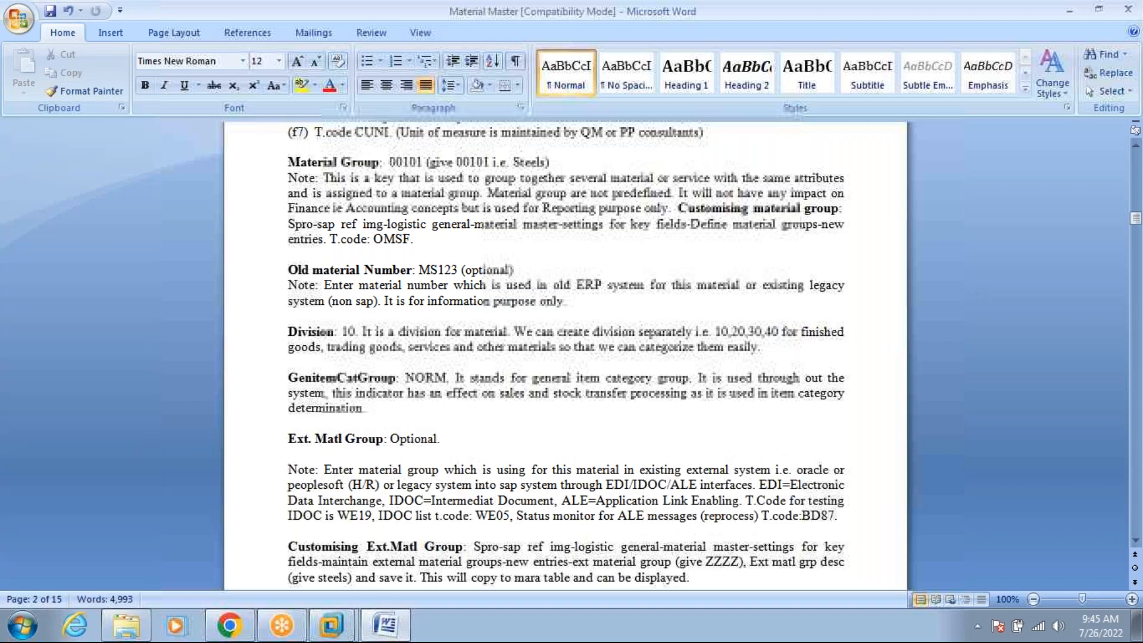
pyautogui.press('BackSpace')
pyautogui.write('ry')
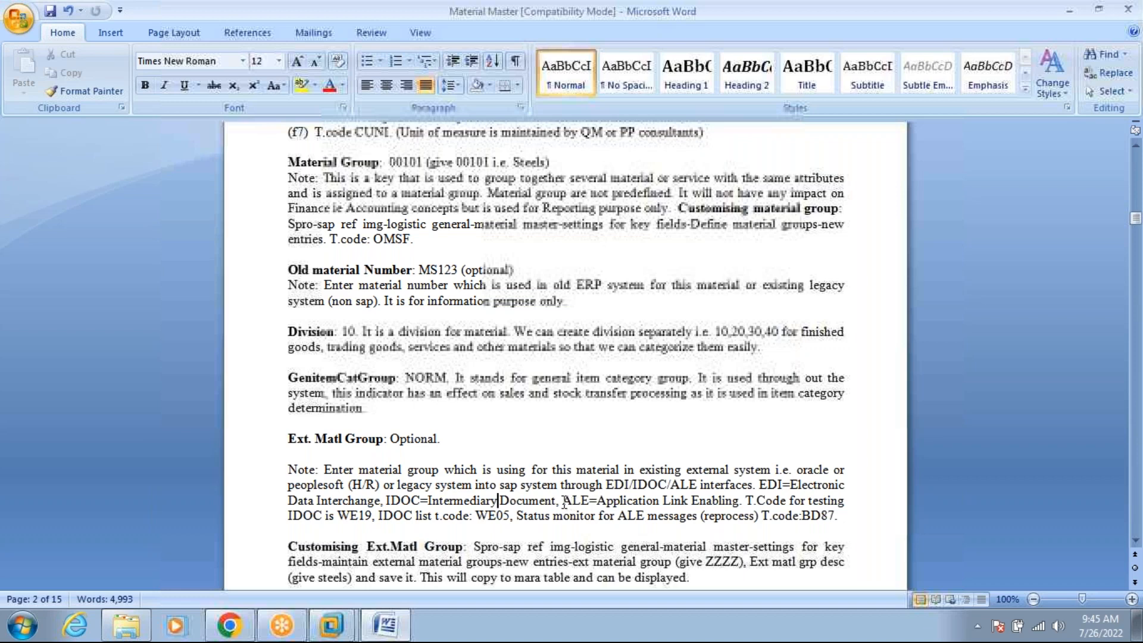
pyautogui.click(50, 11)
pyautogui.click(755, 516)
pyautogui.write('IDOC')
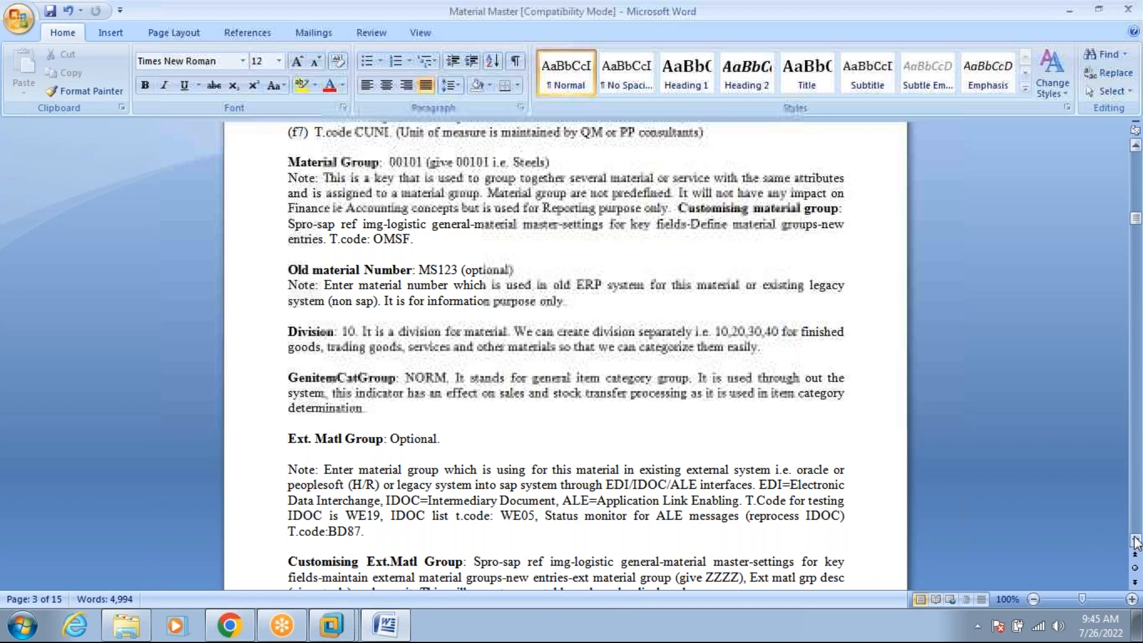
# Consult the Division note, return to SAP and set the Division of material 1547 to 02 (Motorcycles).
pyautogui.scroll(-7, 1135, 542)
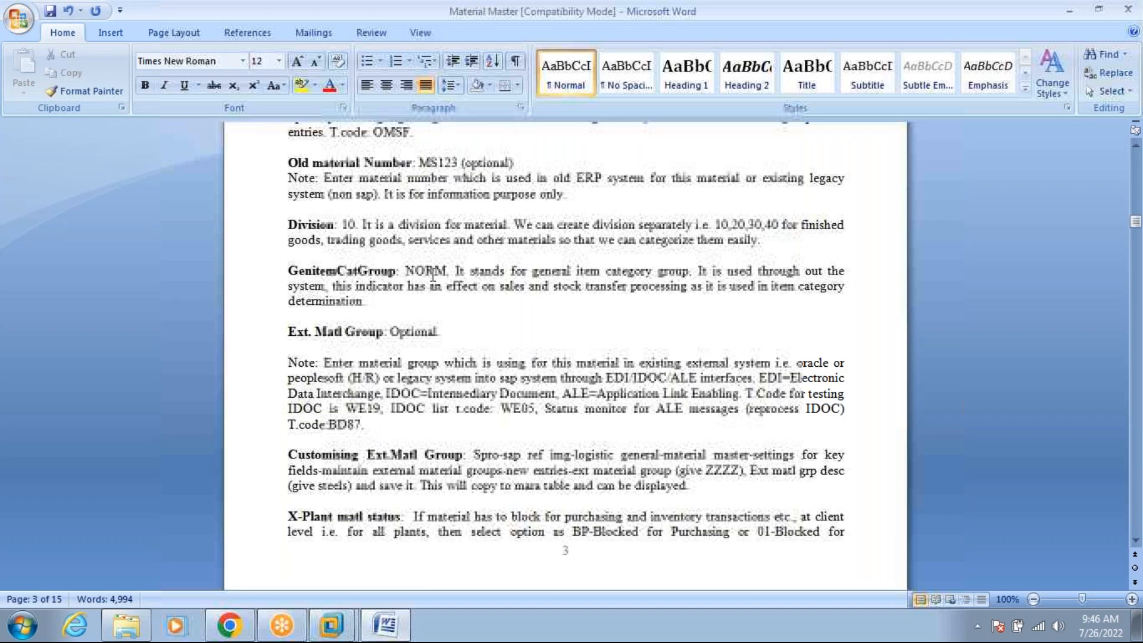
pyautogui.click(322, 224)
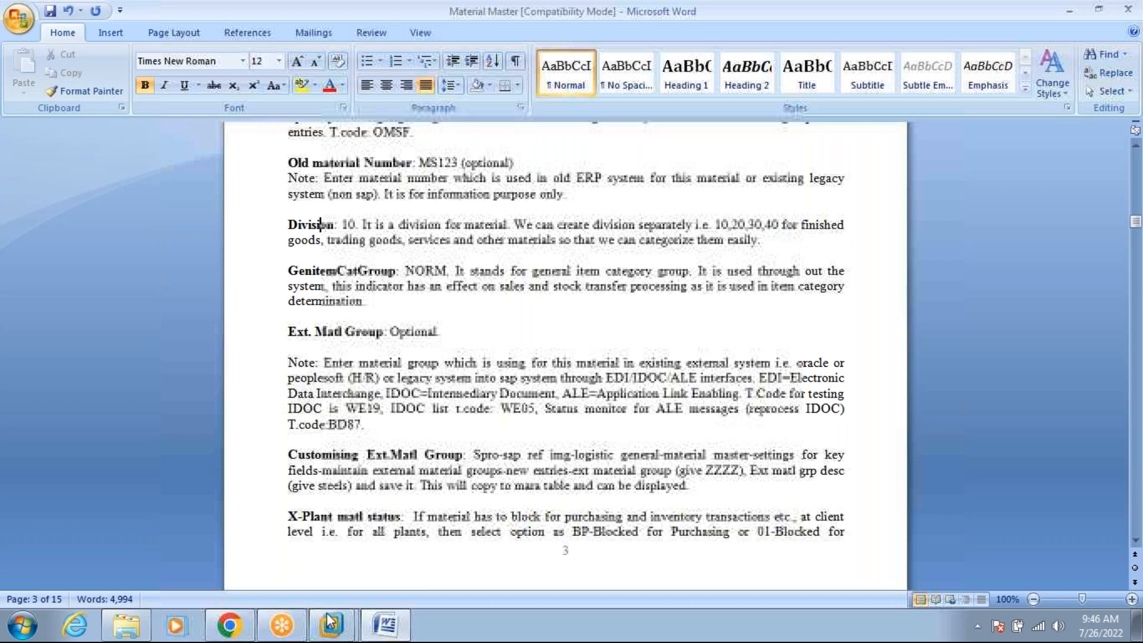
pyautogui.moveTo(330, 599)
pyautogui.click(345, 558)
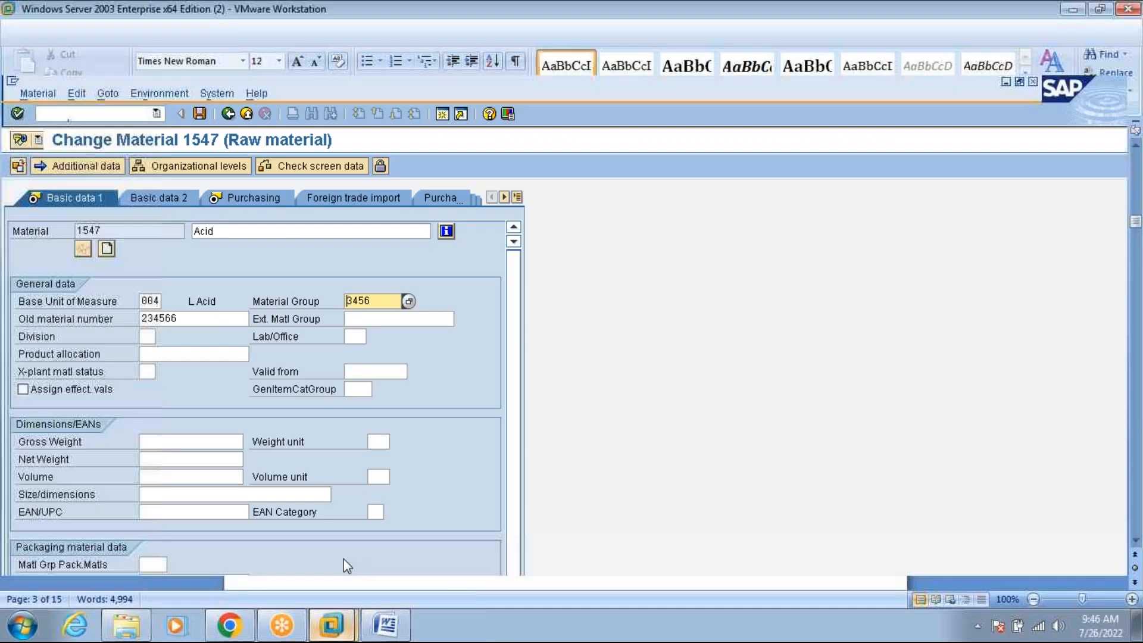
pyautogui.click(144, 335)
pyautogui.click(162, 337)
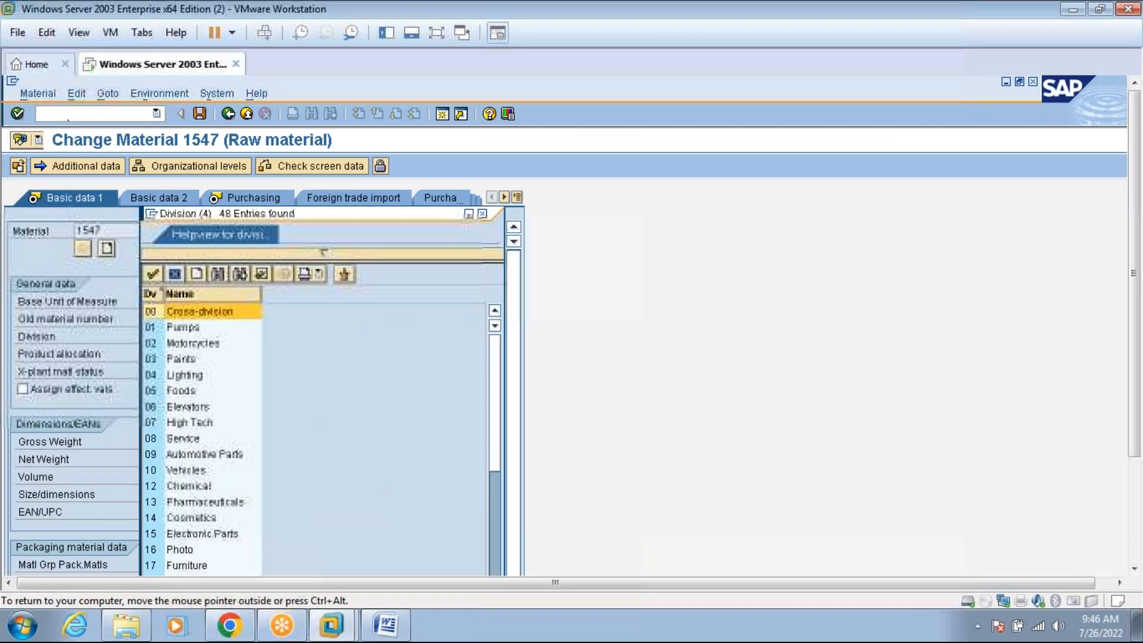
pyautogui.doubleClick(162, 345)
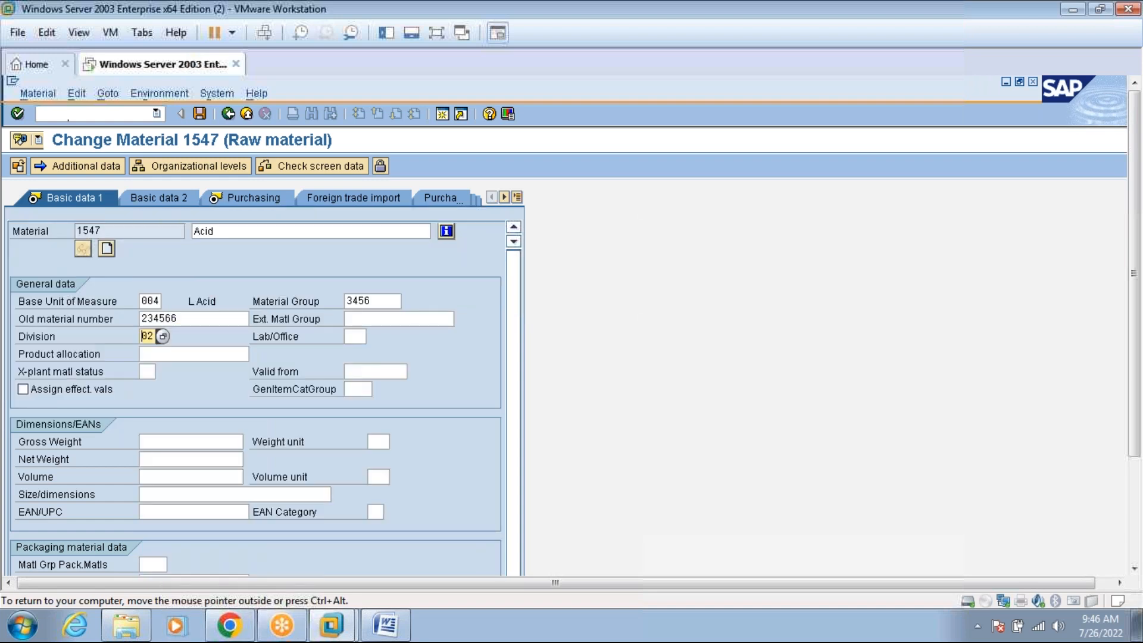
# Assign Lab/Office 001 and external material group ZZZZ to material 1547.
pyautogui.click(361, 337)
pyautogui.click(372, 336)
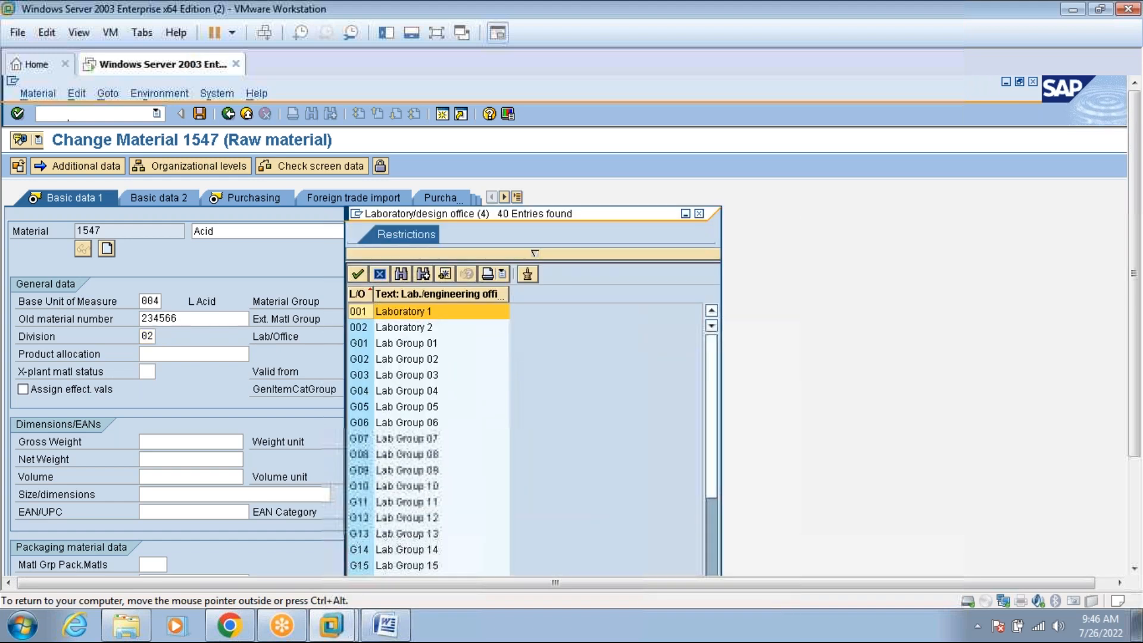
pyautogui.doubleClick(359, 312)
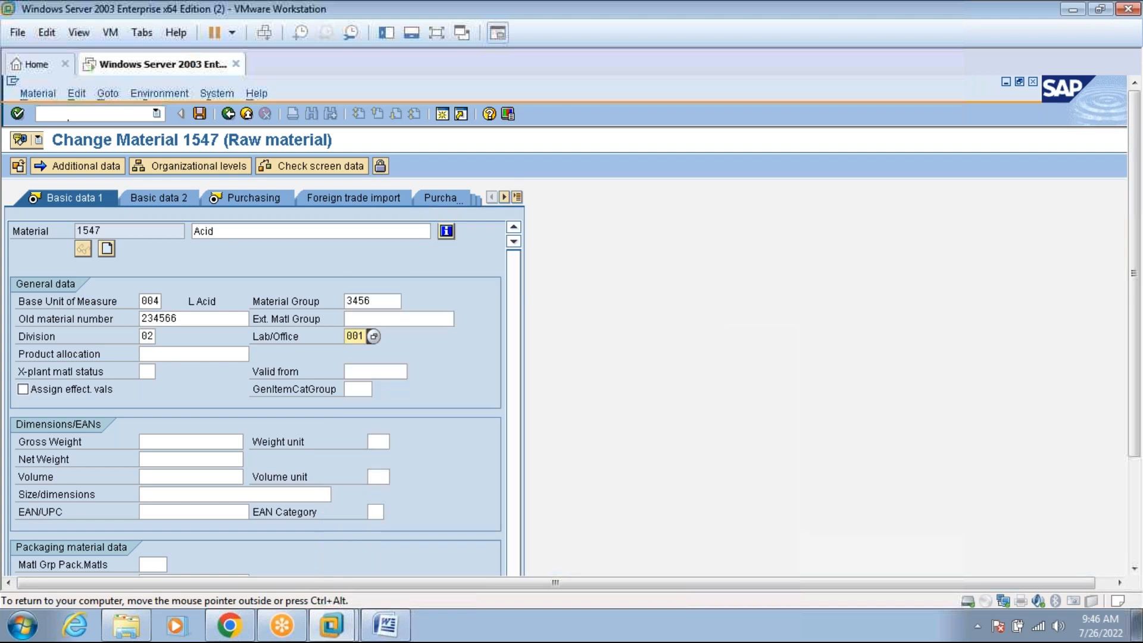
pyautogui.click(361, 316)
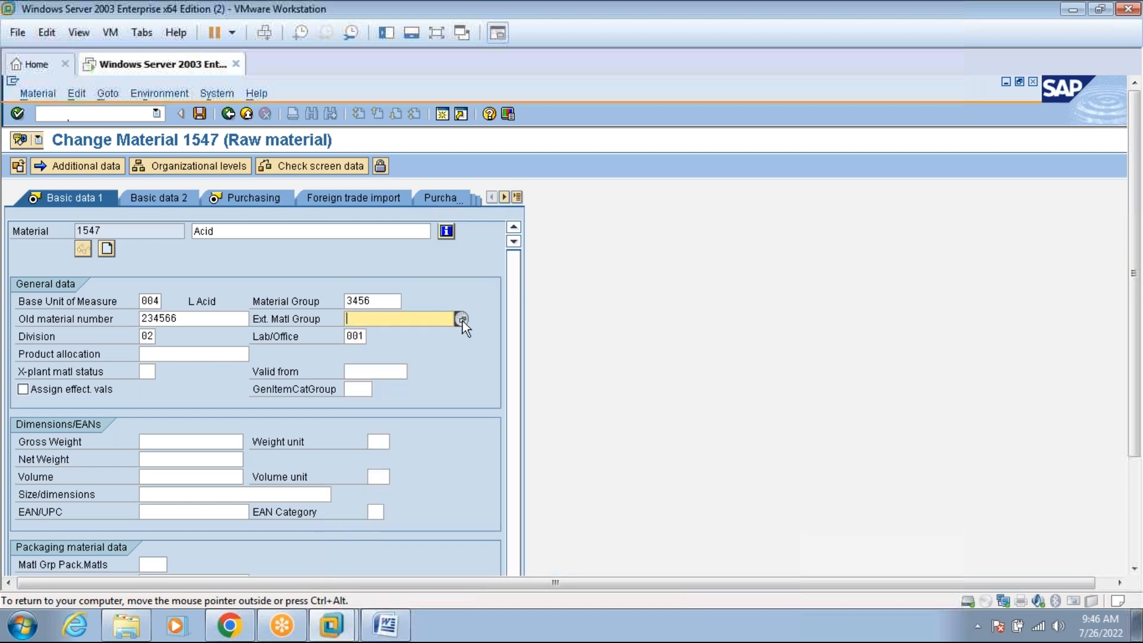
pyautogui.click(462, 322)
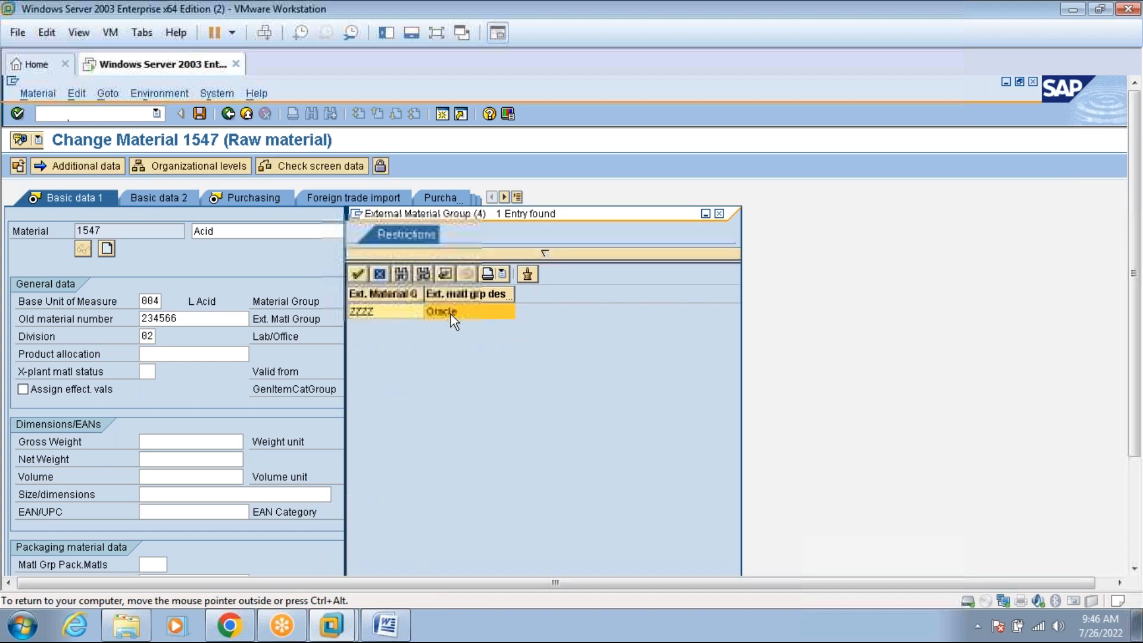
pyautogui.press('Return')
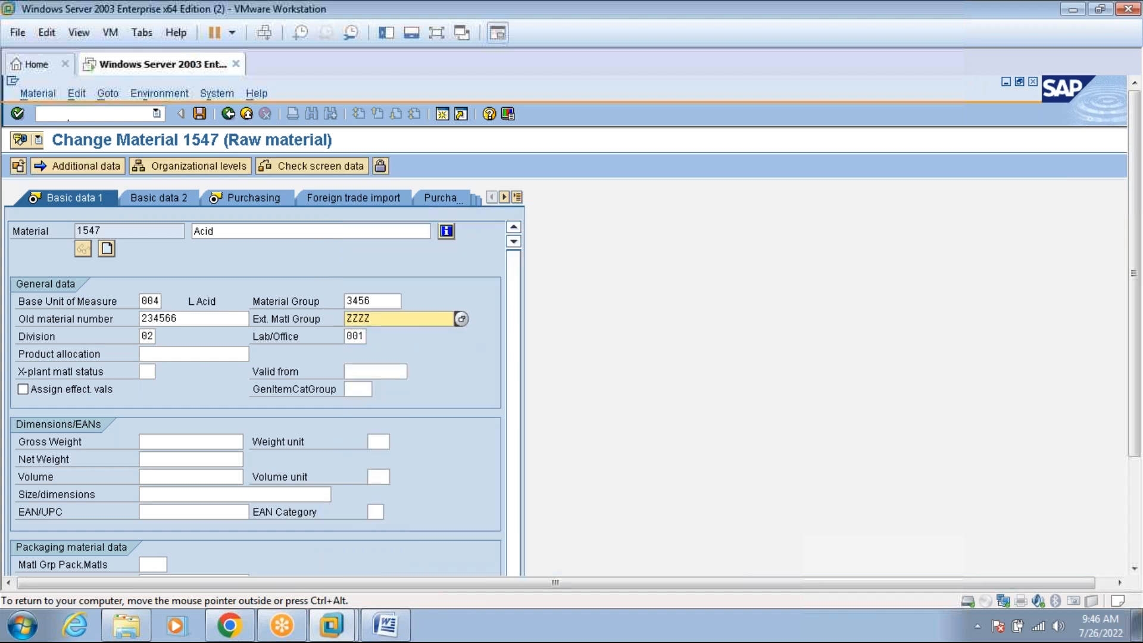
# Set Product allocation to BULBS and the X-plant material status to BP (Blocked for Purchasing) for material 1547.
pyautogui.click(213, 352)
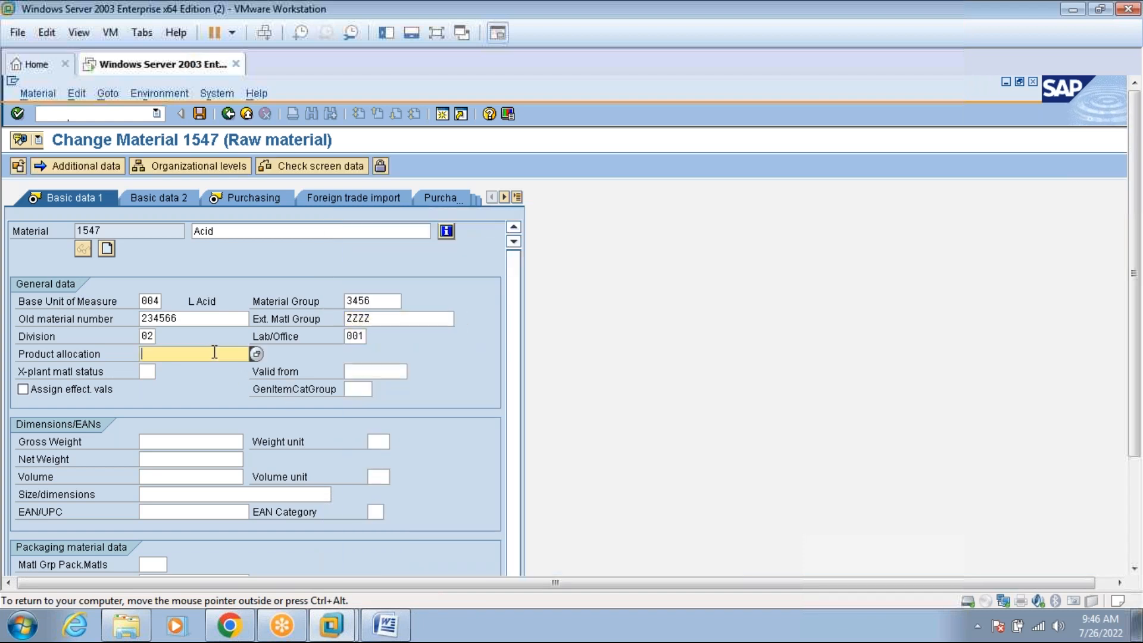
pyautogui.click(257, 354)
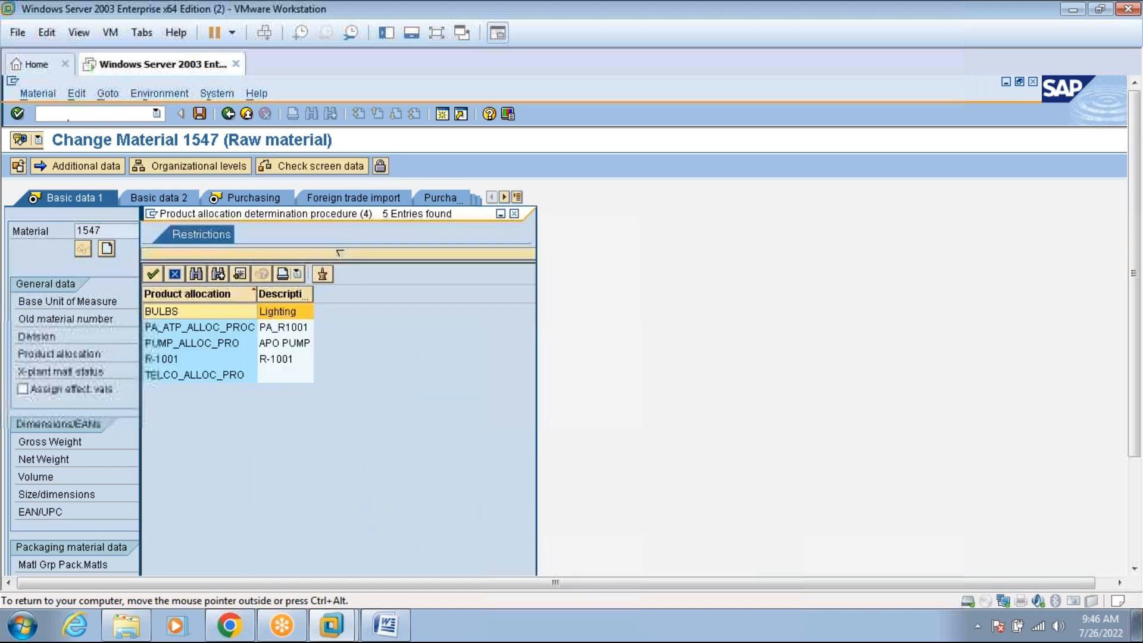
pyautogui.doubleClick(202, 313)
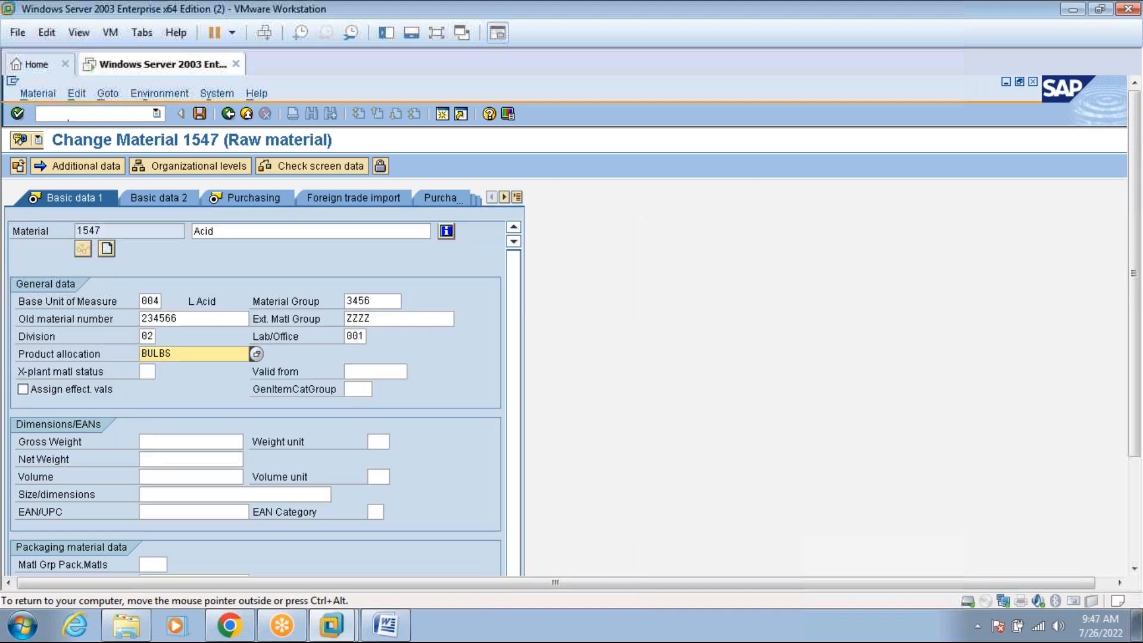
pyautogui.click(147, 371)
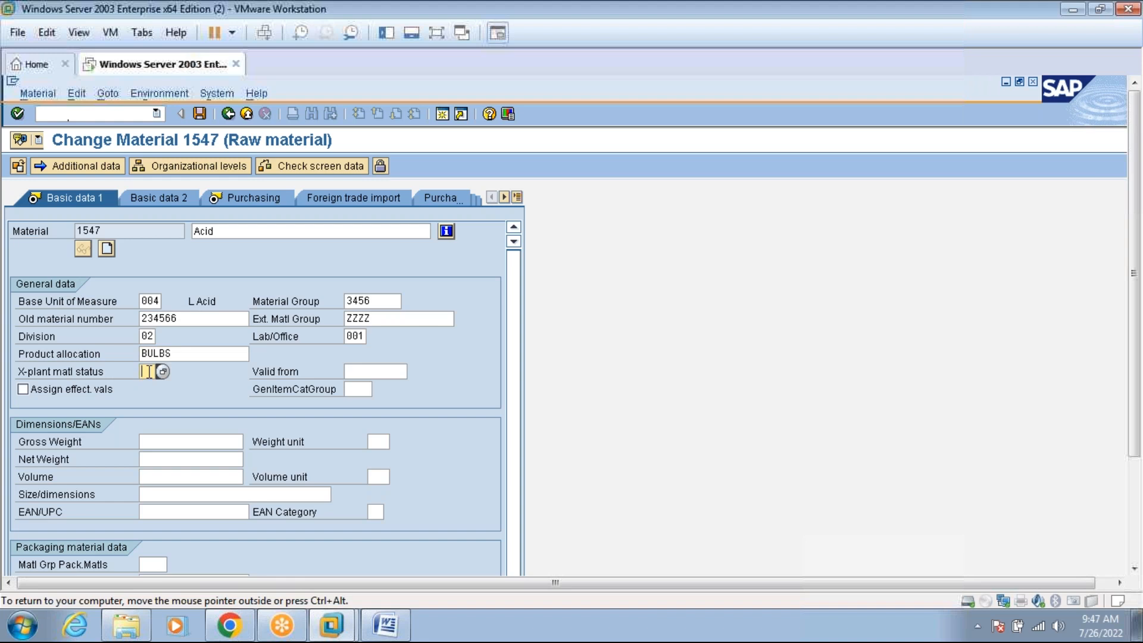
pyautogui.click(162, 372)
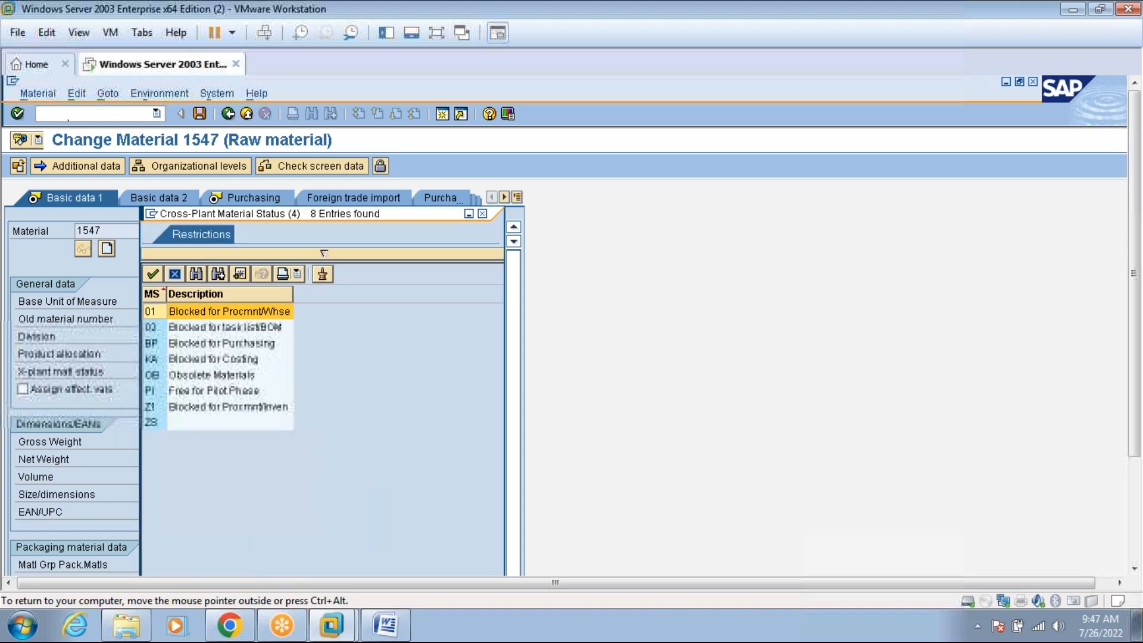
pyautogui.click(212, 313)
pyautogui.click(205, 345)
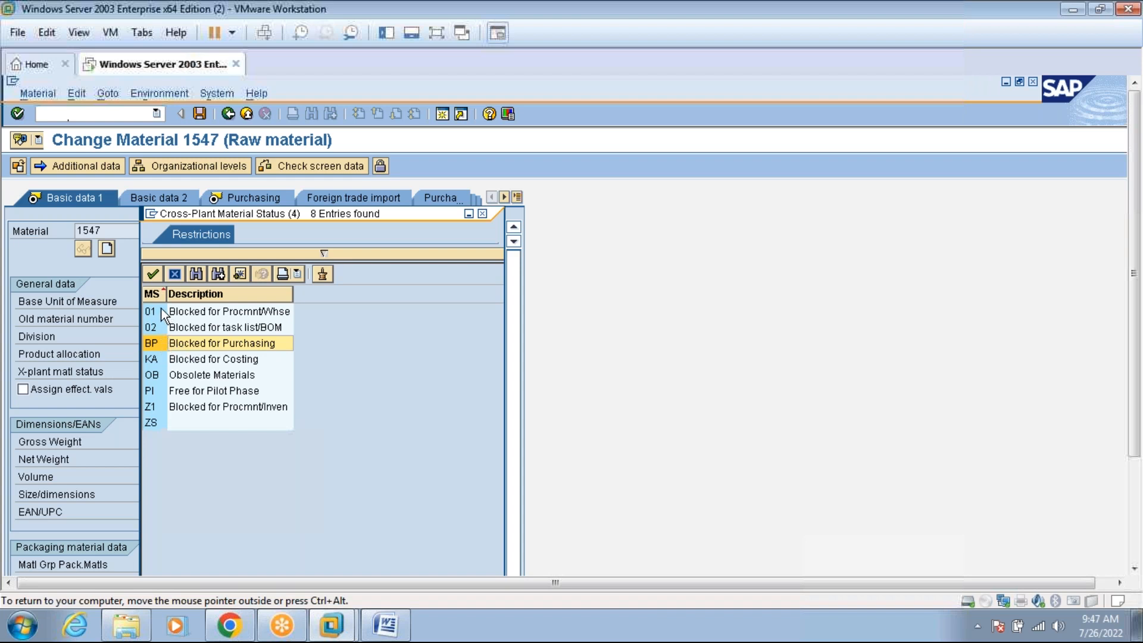
pyautogui.doubleClick(159, 344)
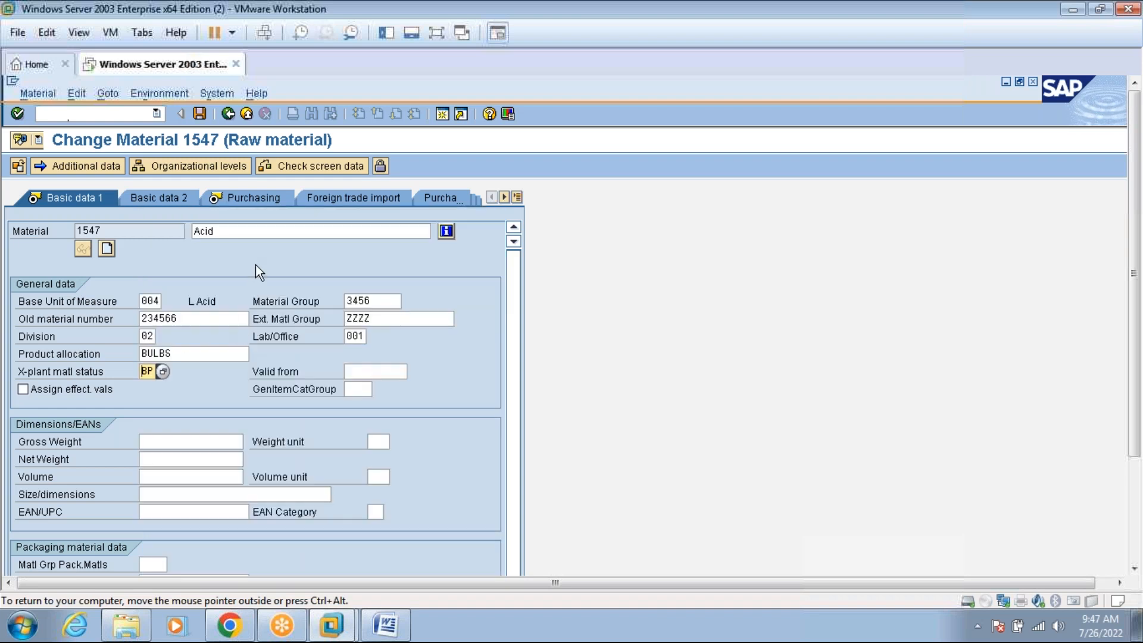
# Accept the changed basic data of material 1547 and save the material.
pyautogui.press('Return')
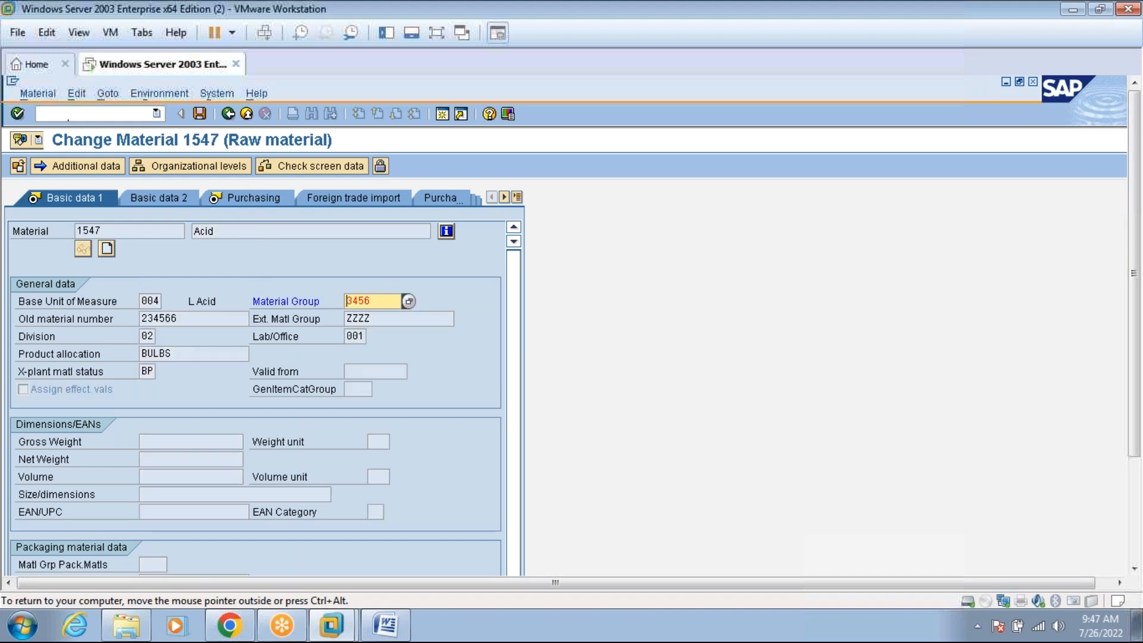
pyautogui.press('Return')
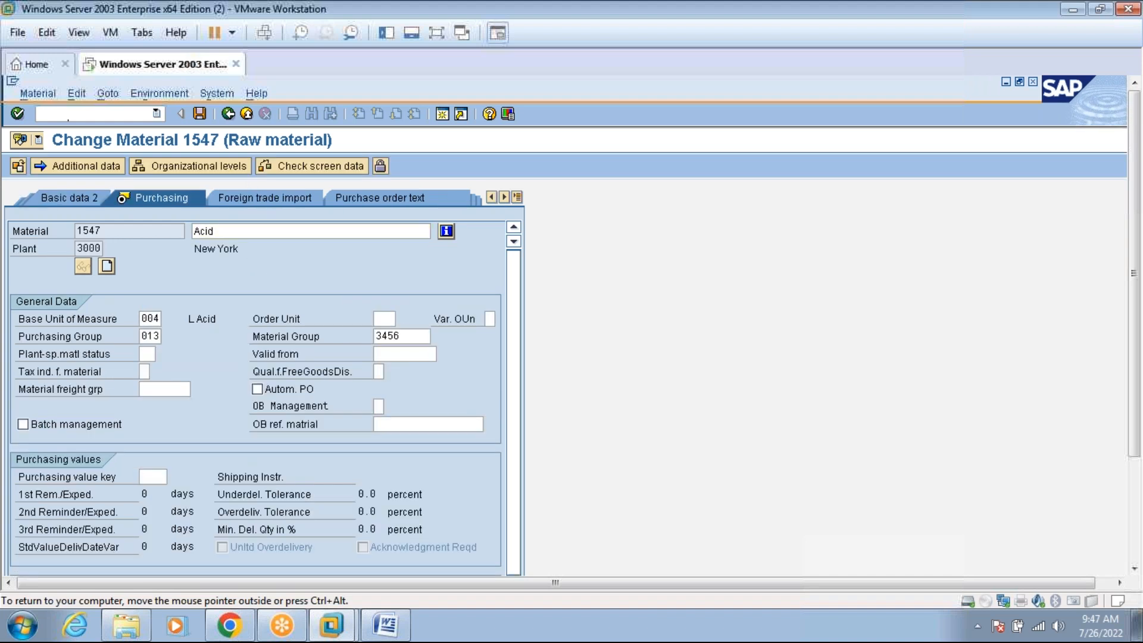
pyautogui.press('Return')
pyautogui.press('Return')
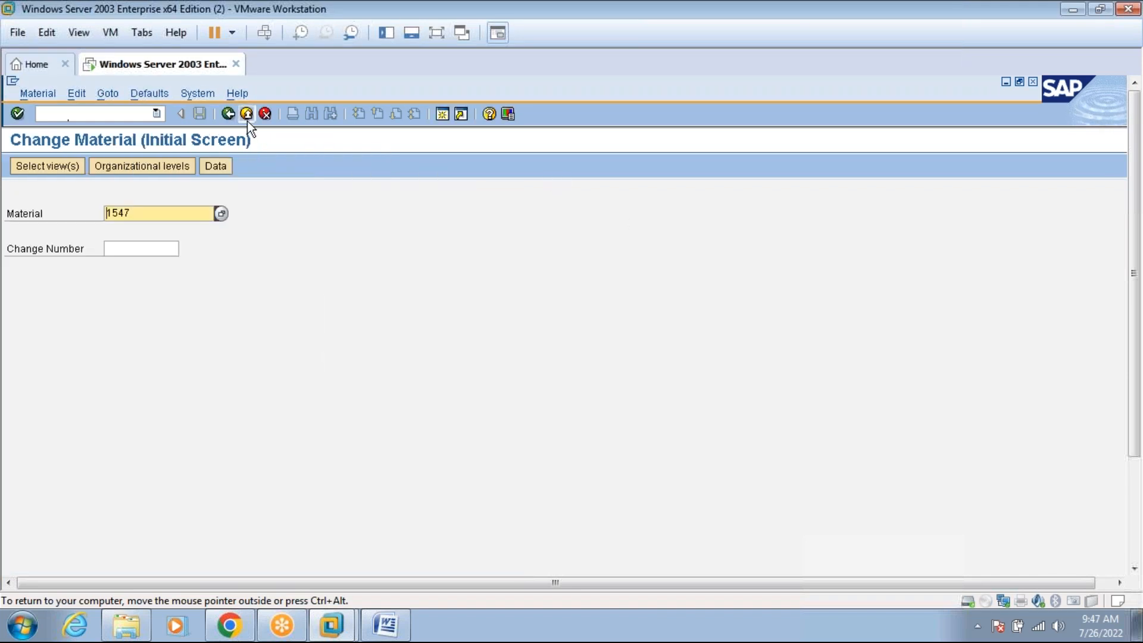
# Exit material maintenance, start a standard purchase order with transaction me21n and enter vendor 3000.
pyautogui.click(247, 117)
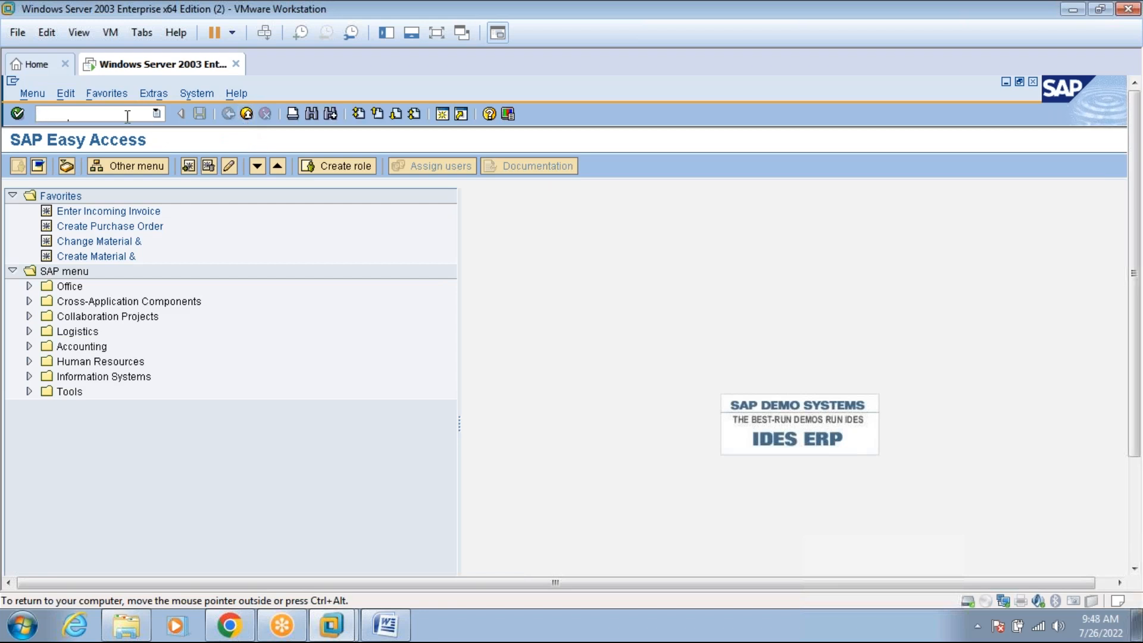
pyautogui.write('me21n')
pyautogui.press('Return')
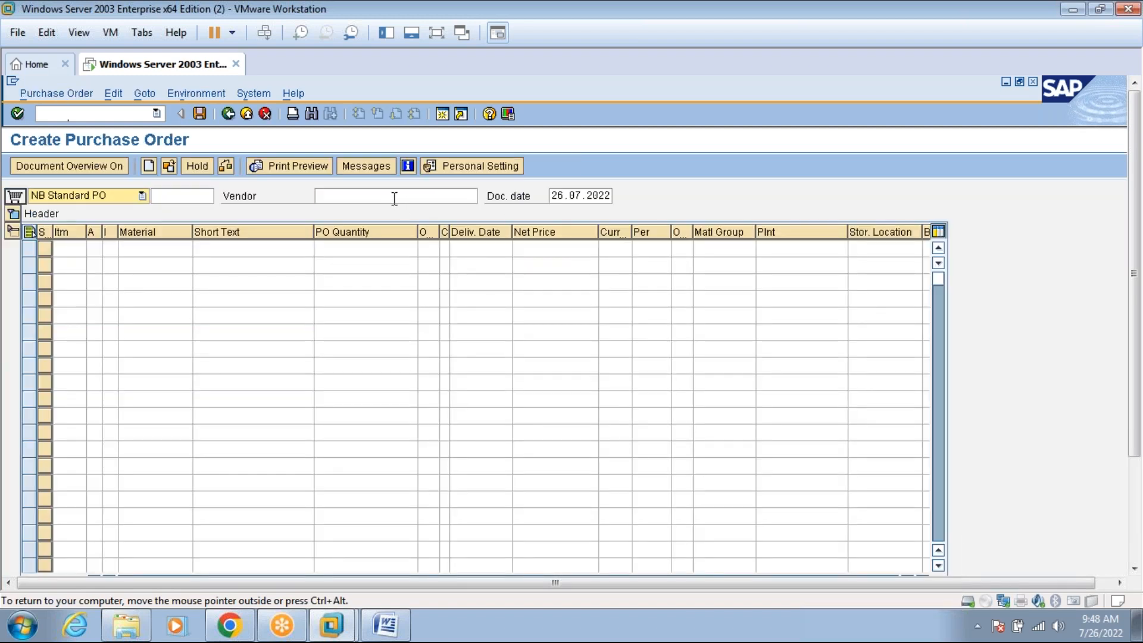
pyautogui.click(394, 198)
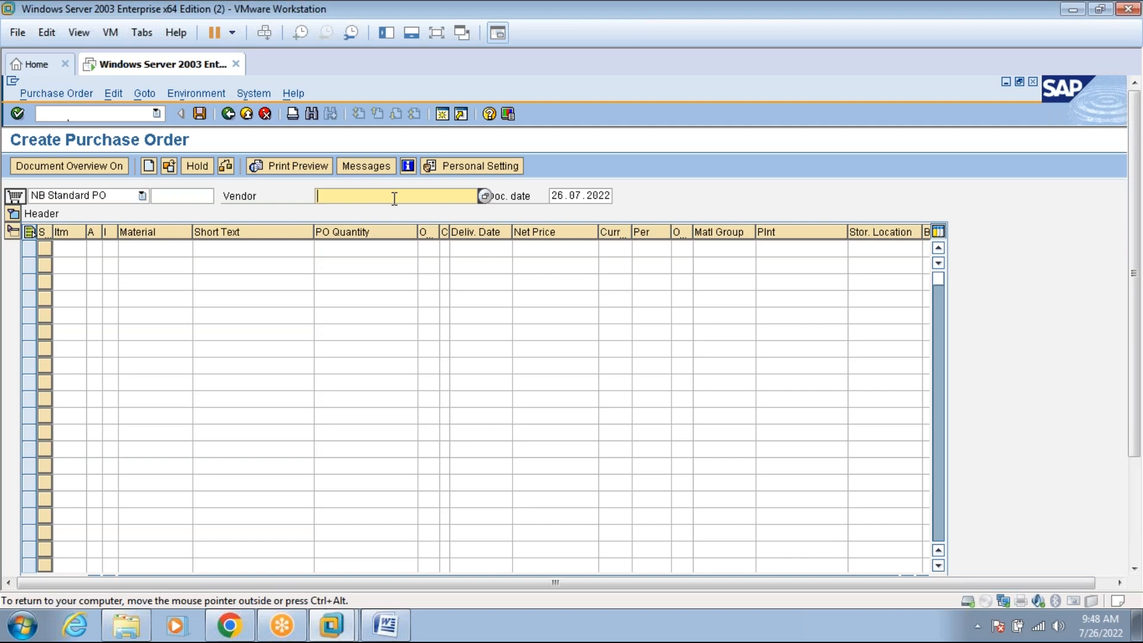
pyautogui.write('3000')
pyautogui.press('Return')
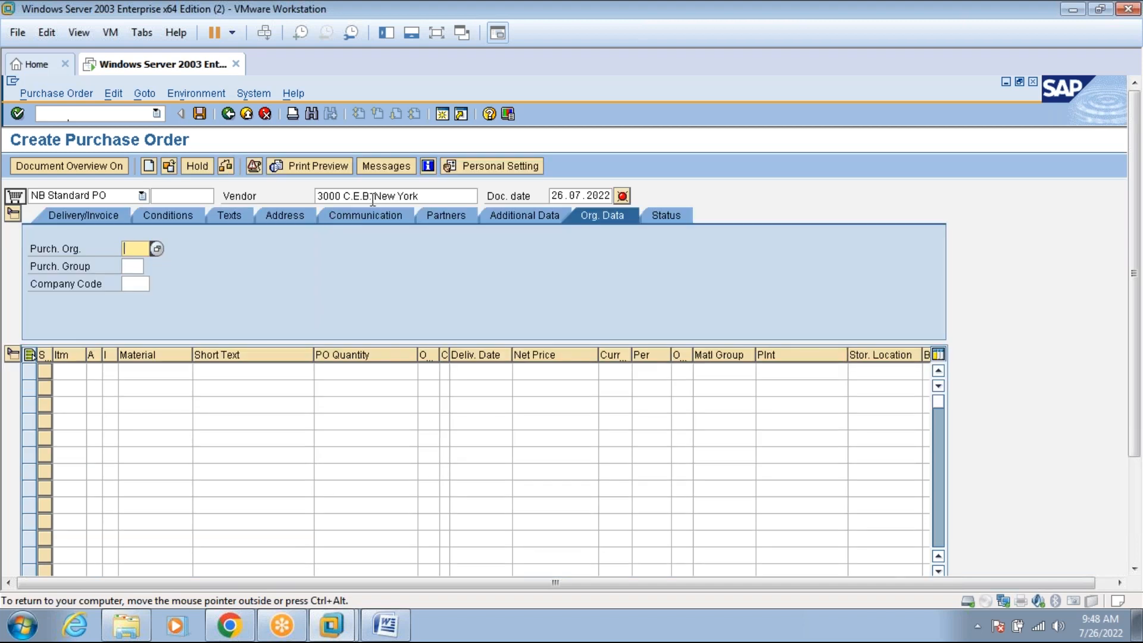
# Set the purchase order's purchasing organization to 3000, purchasing group to PRA and company code to 3000.
pyautogui.write('3000')
pyautogui.click(137, 264)
pyautogui.write('pra')
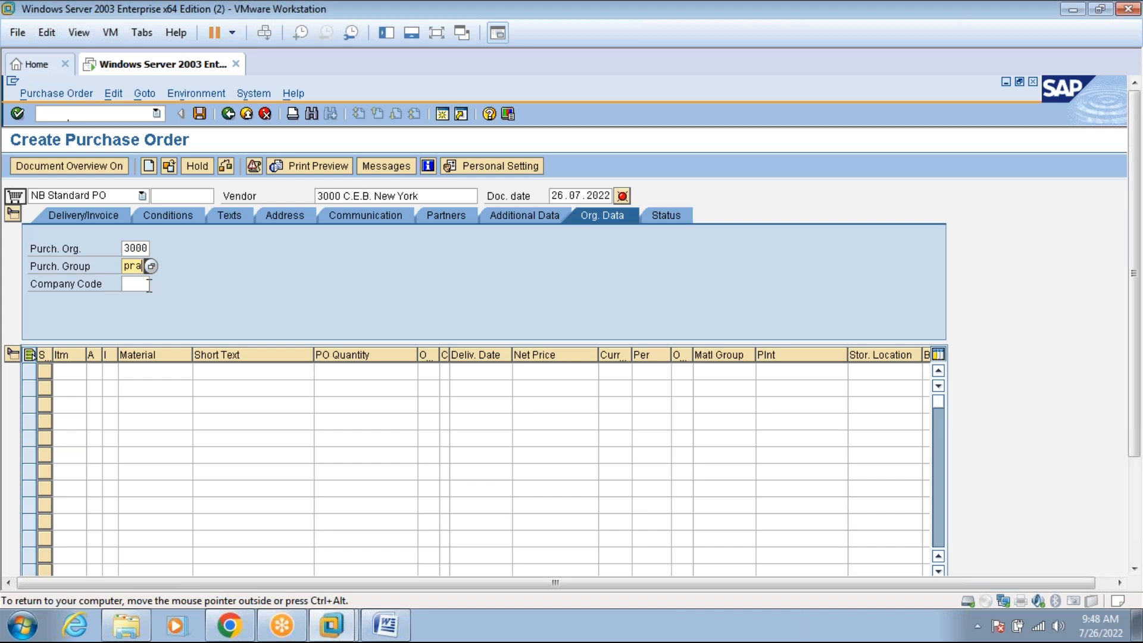
pyautogui.click(149, 285)
pyautogui.write('3000')
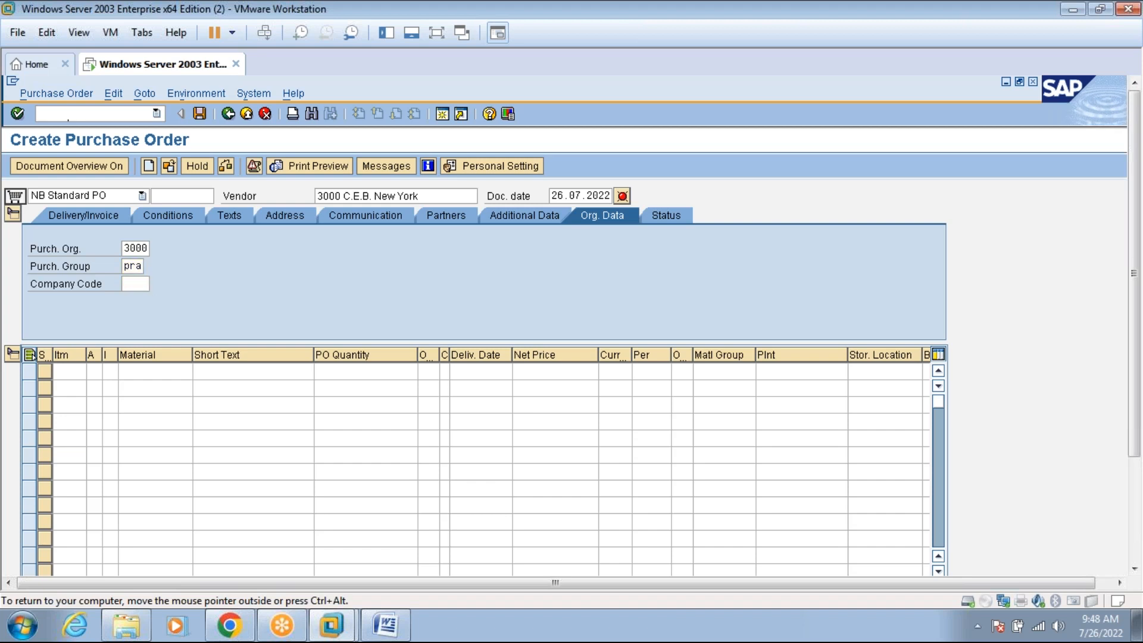
pyautogui.press('Return')
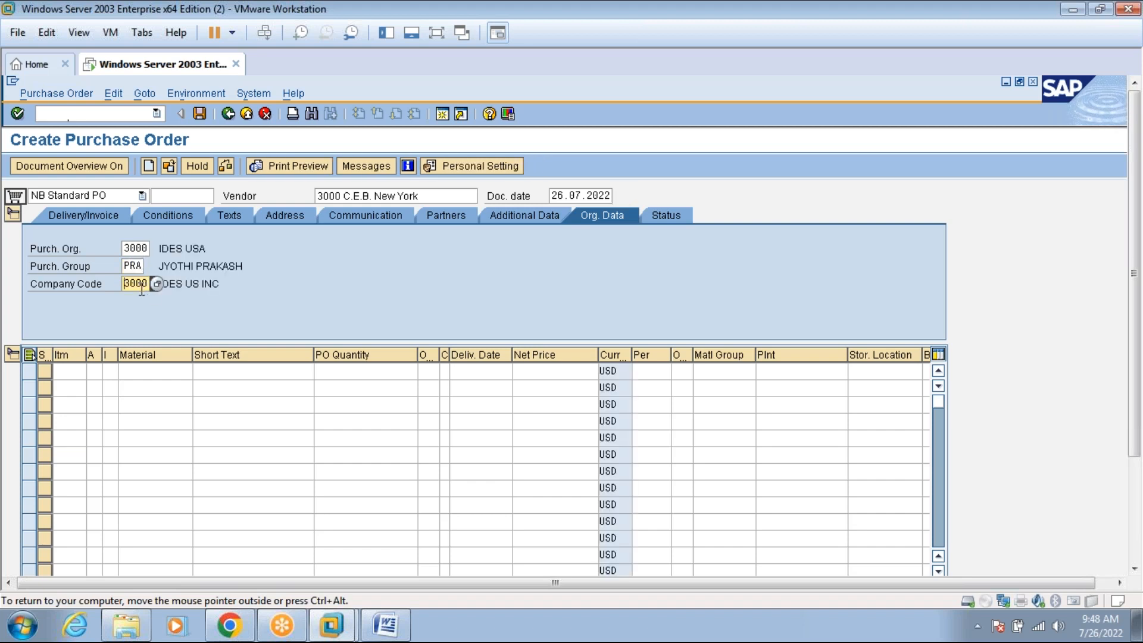
# Enter material 1547 in the first purchase order item with PO quantity 100 and net price 1000.
pyautogui.click(131, 373)
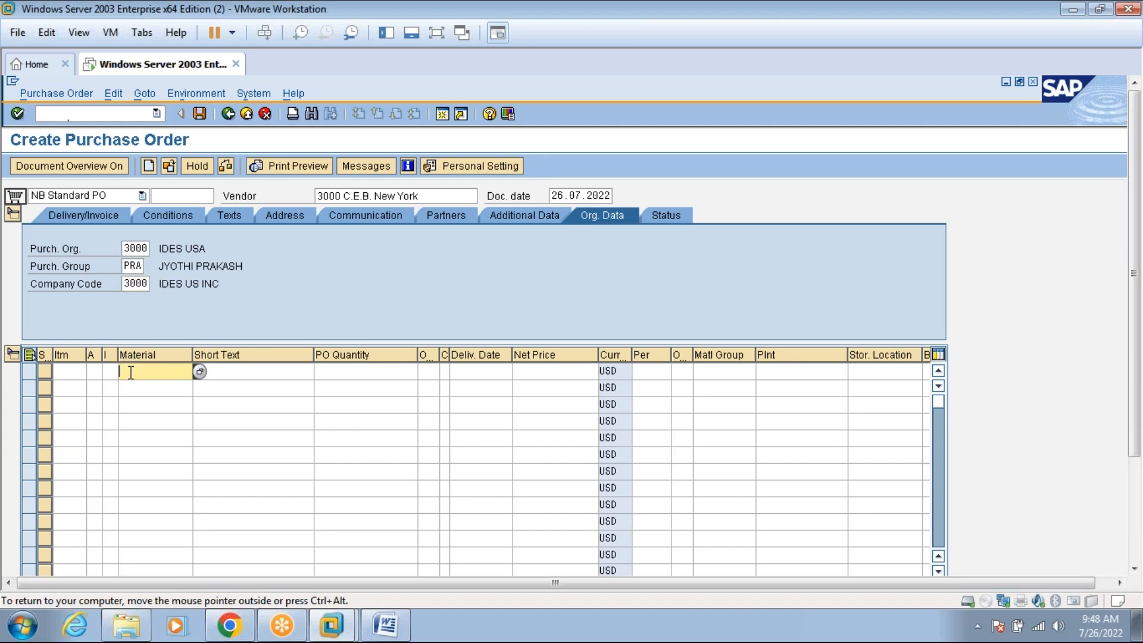
pyautogui.write('1')
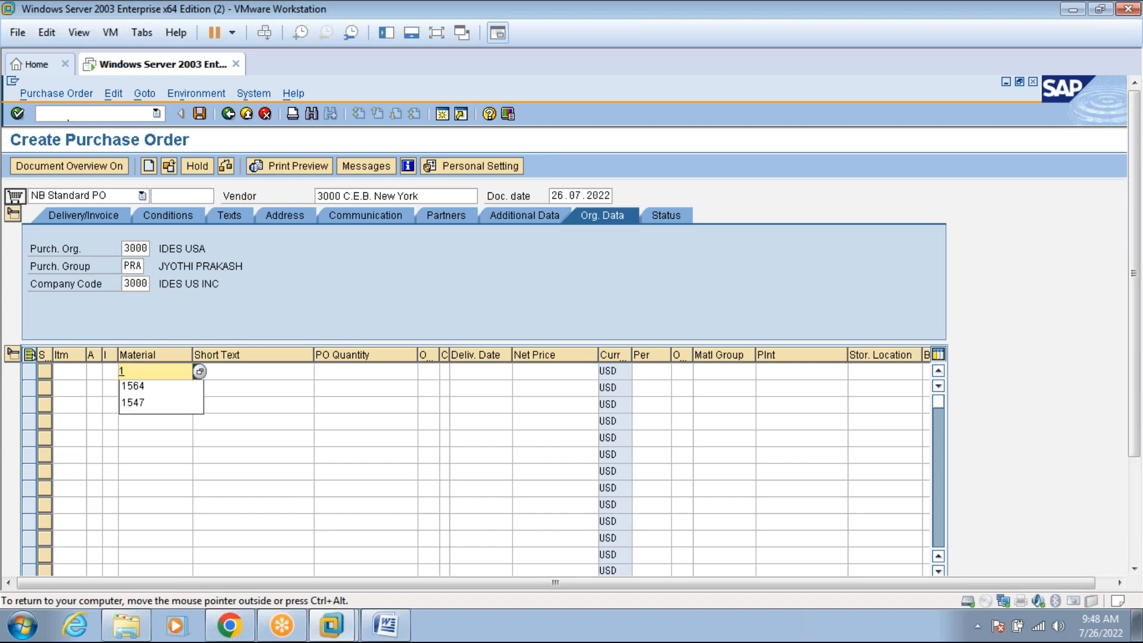
pyautogui.write('547')
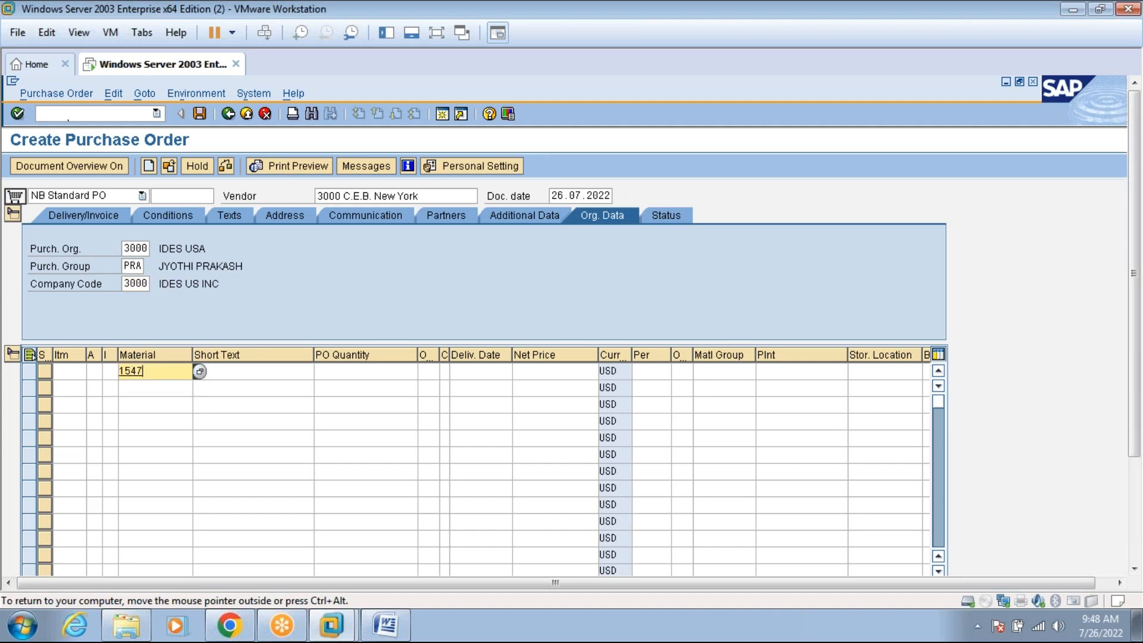
pyautogui.click(331, 371)
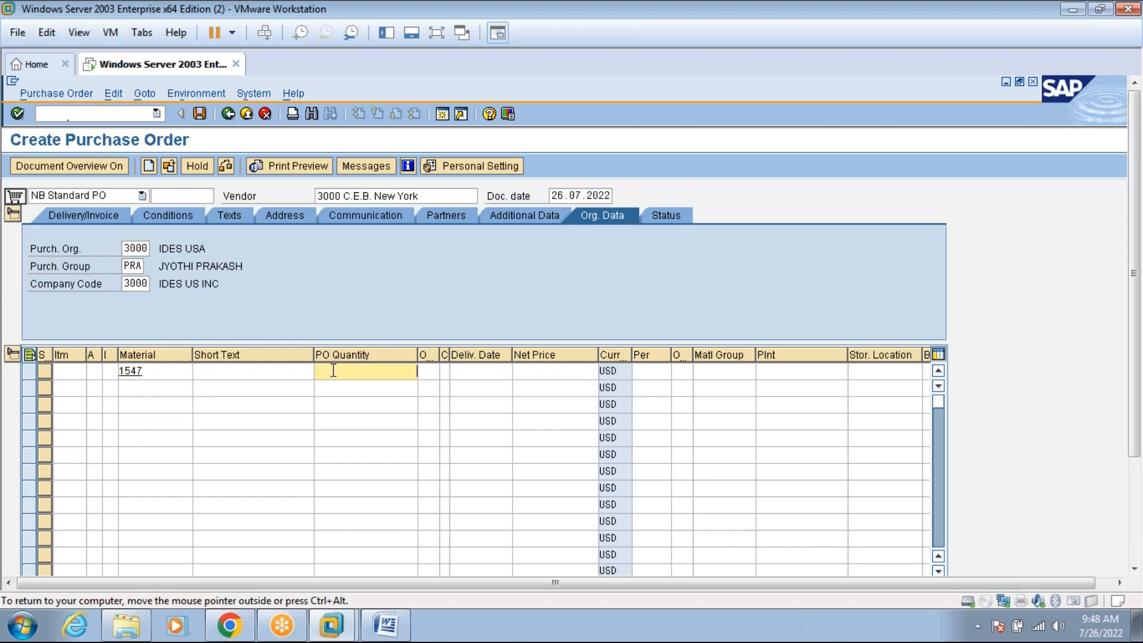
pyautogui.click(436, 33)
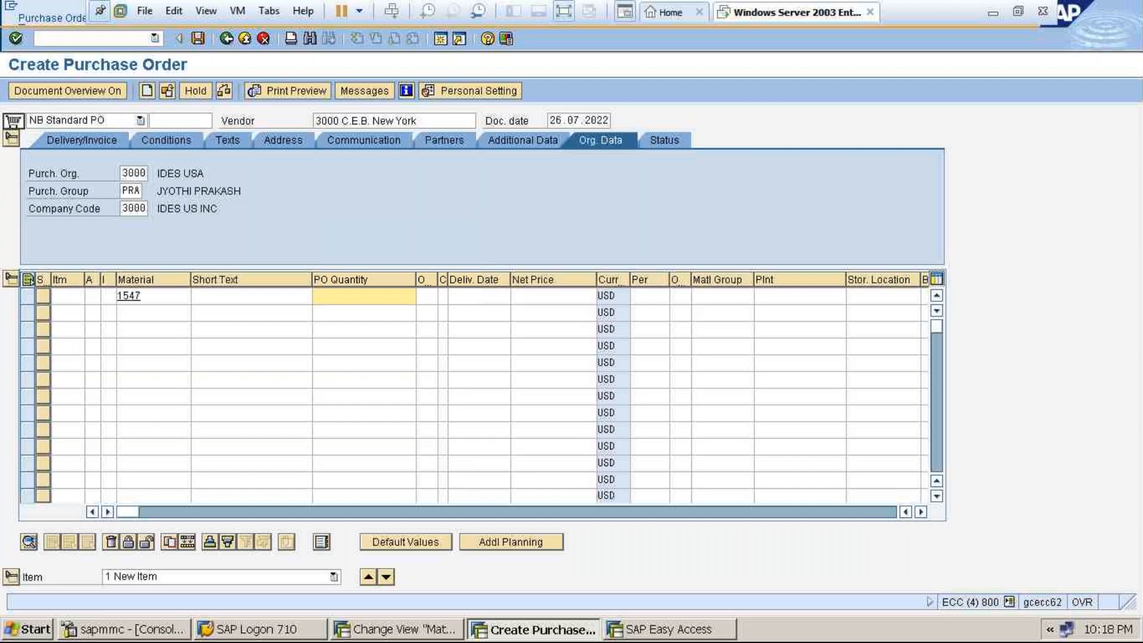
pyautogui.write('100')
pyautogui.click(538, 298)
pyautogui.write('1000')
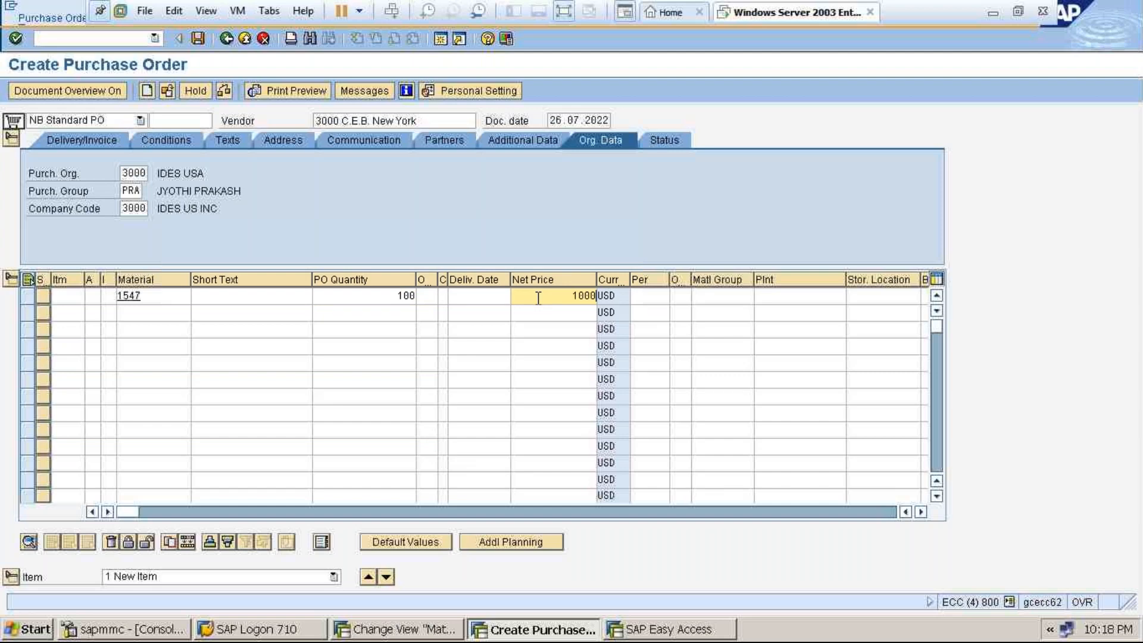
# Set the item's plant to 3000 and storage location to 0001, and have the item checked.
pyautogui.click(770, 298)
pyautogui.write('3000')
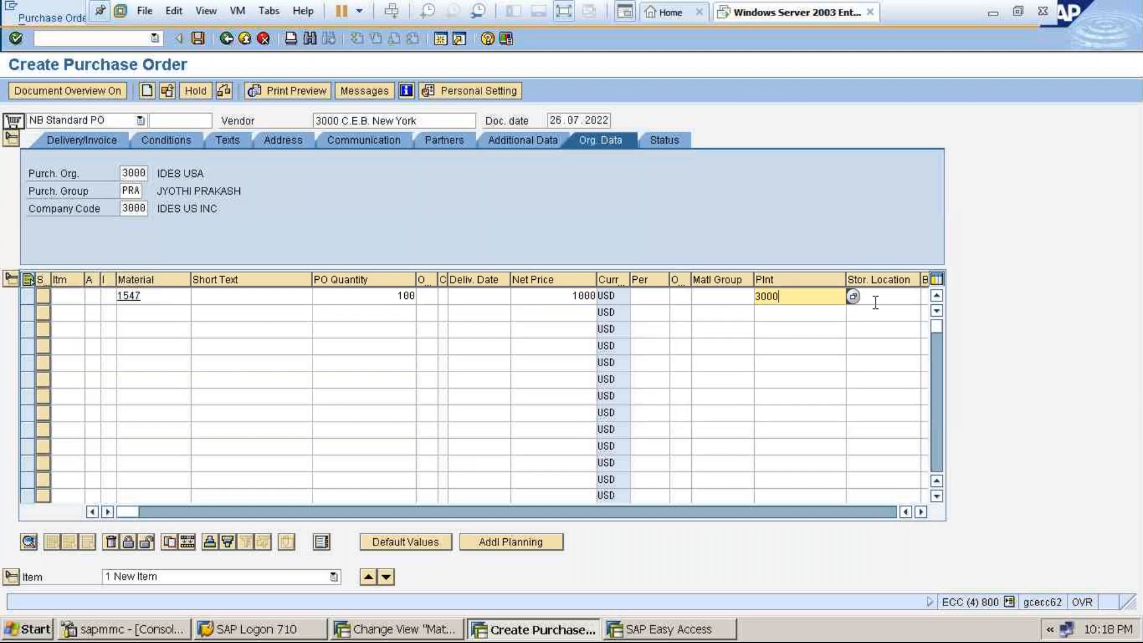
pyautogui.click(875, 298)
pyautogui.write('0001')
pyautogui.press('Return')
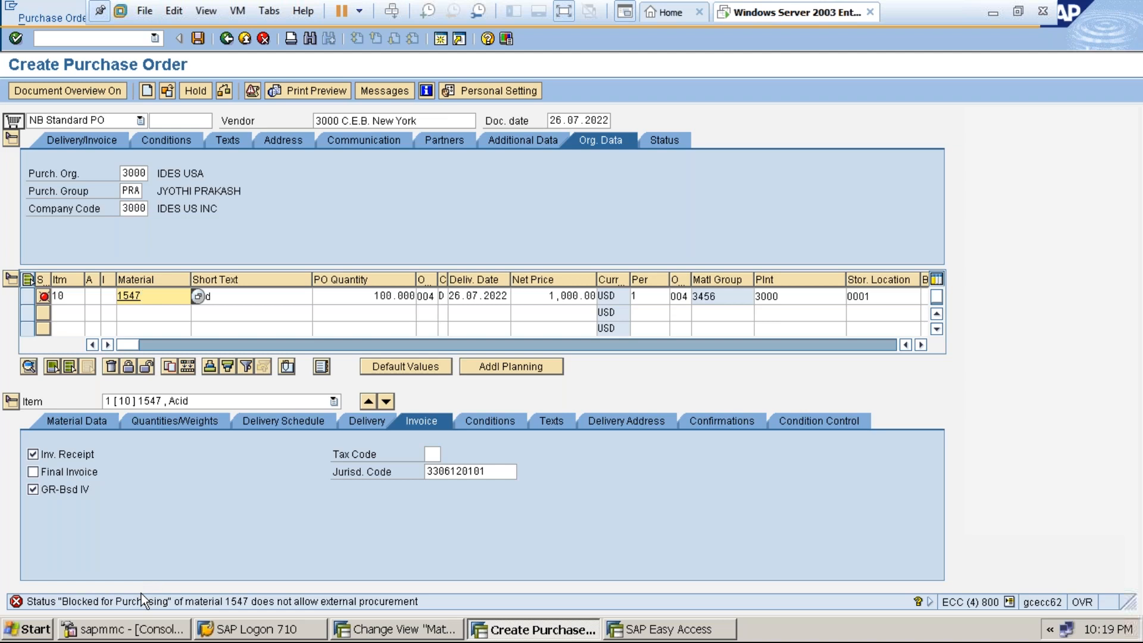
pyautogui.click(331, 323)
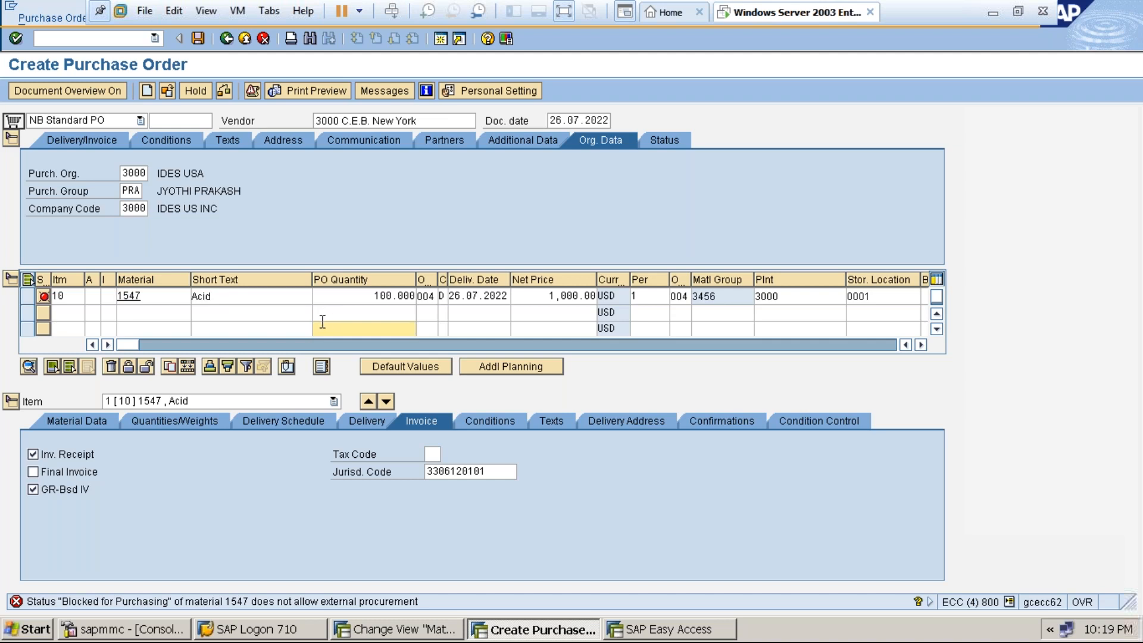
pyautogui.click(266, 299)
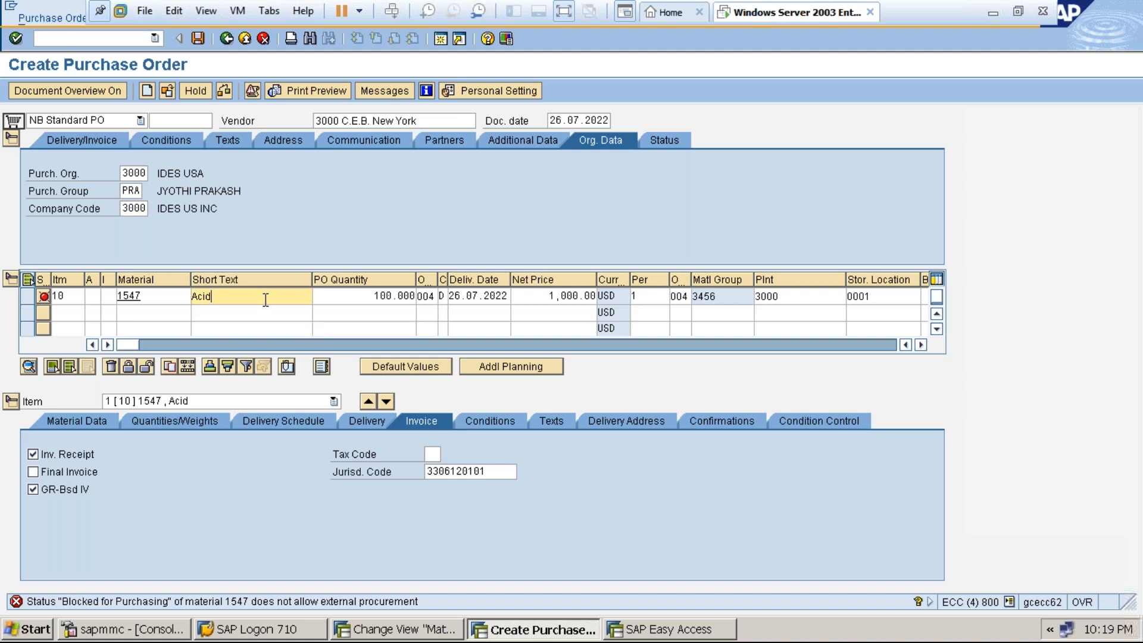
pyautogui.click(160, 300)
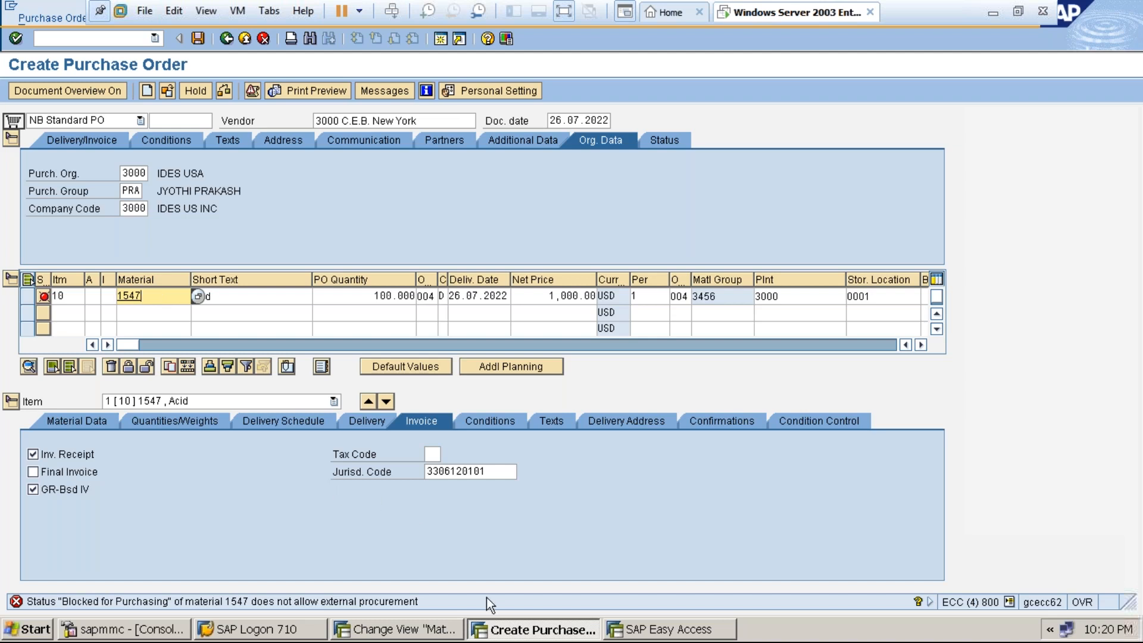
# Exit the material types overview in the other SAP session and return to the purchase order session.
pyautogui.click(433, 634)
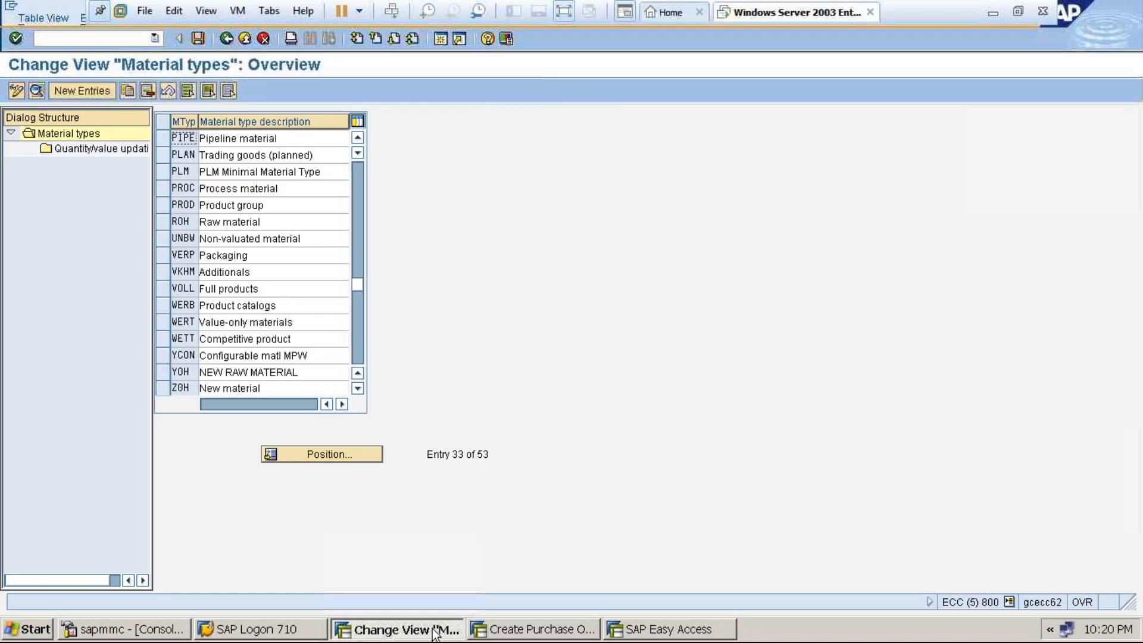
pyautogui.click(245, 39)
pyautogui.click(272, 283)
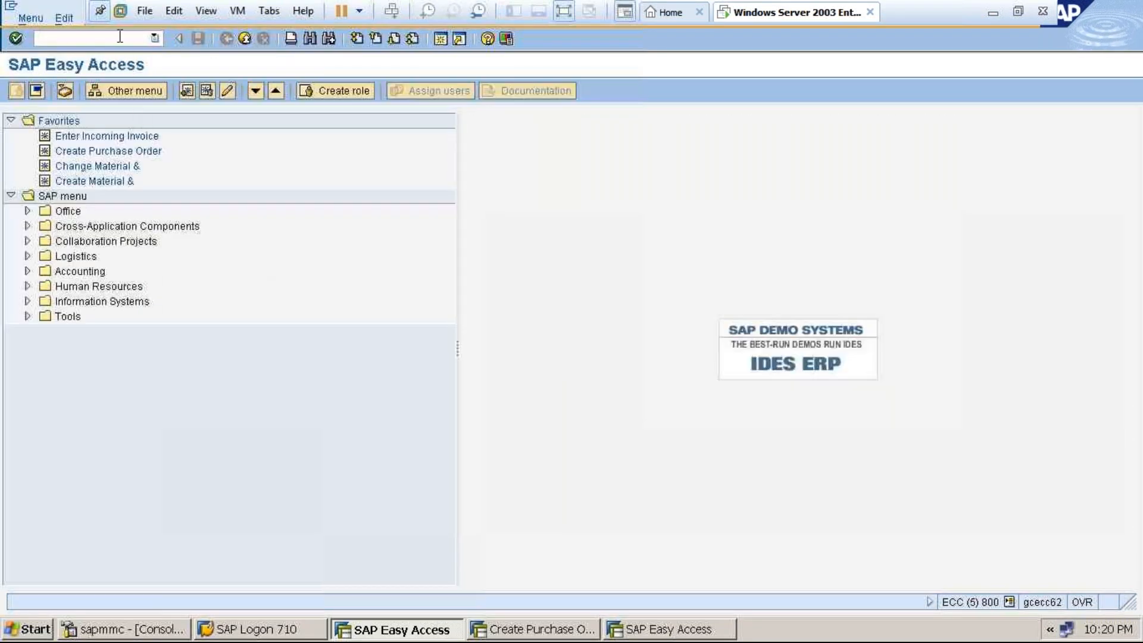
pyautogui.click(500, 631)
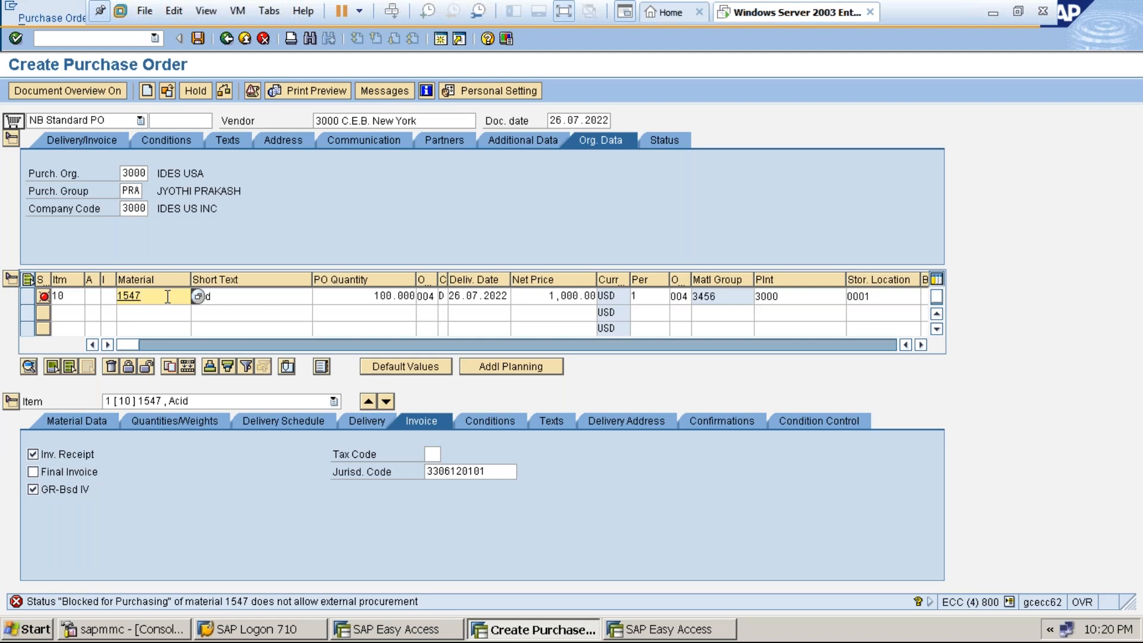
# Recheck the item with material 1547 and read the detailed help for the resulting status message.
pyautogui.click(253, 294)
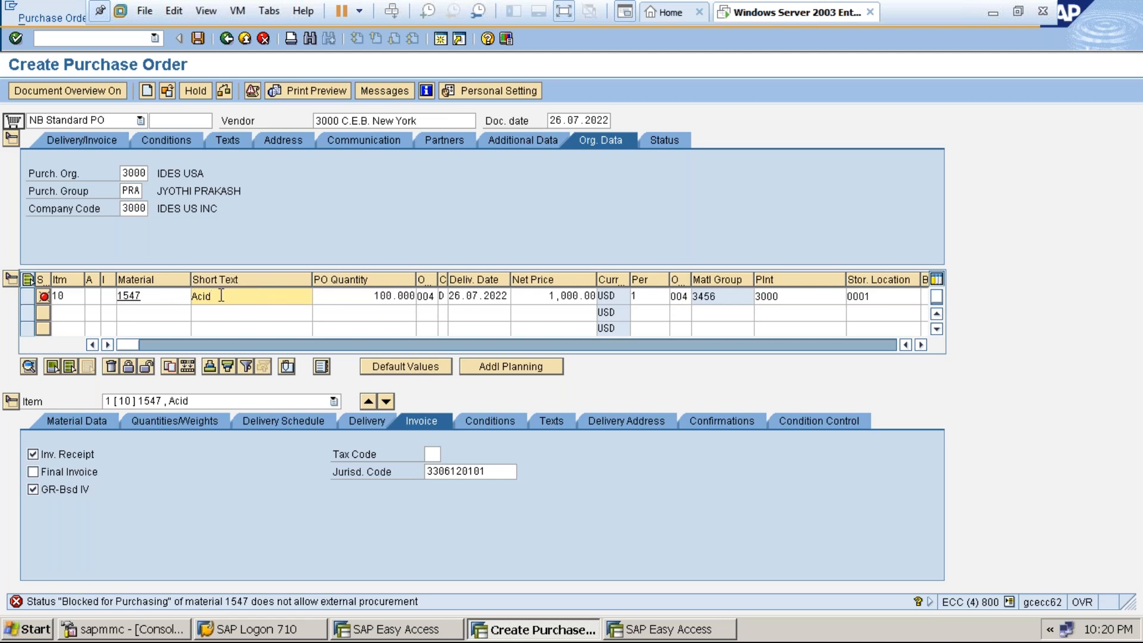
pyautogui.click(176, 302)
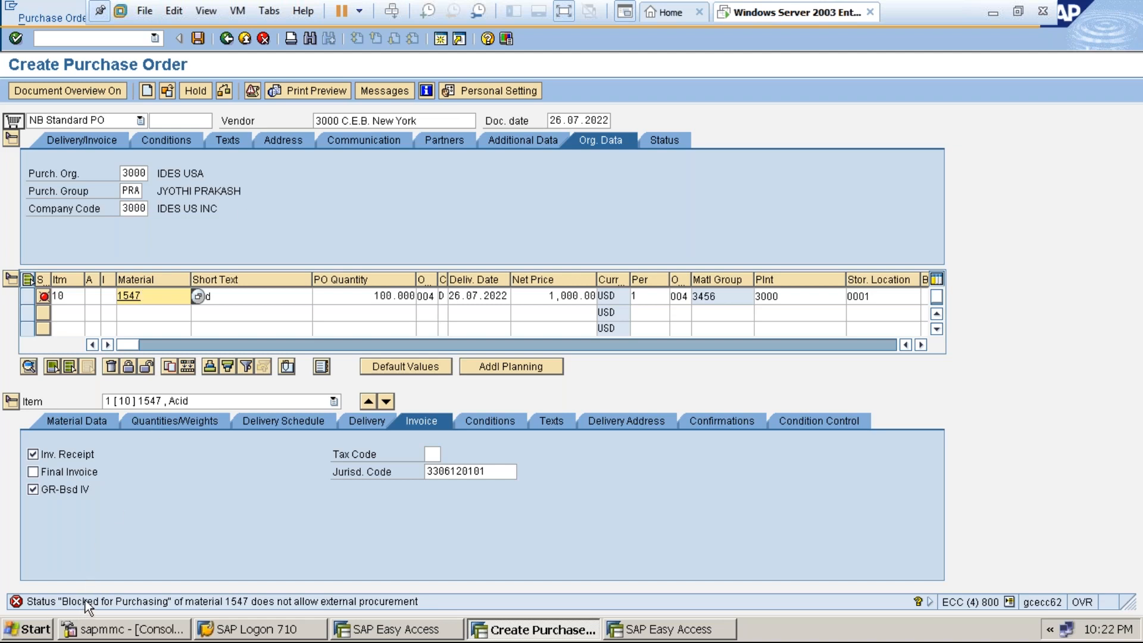
pyautogui.press('Return')
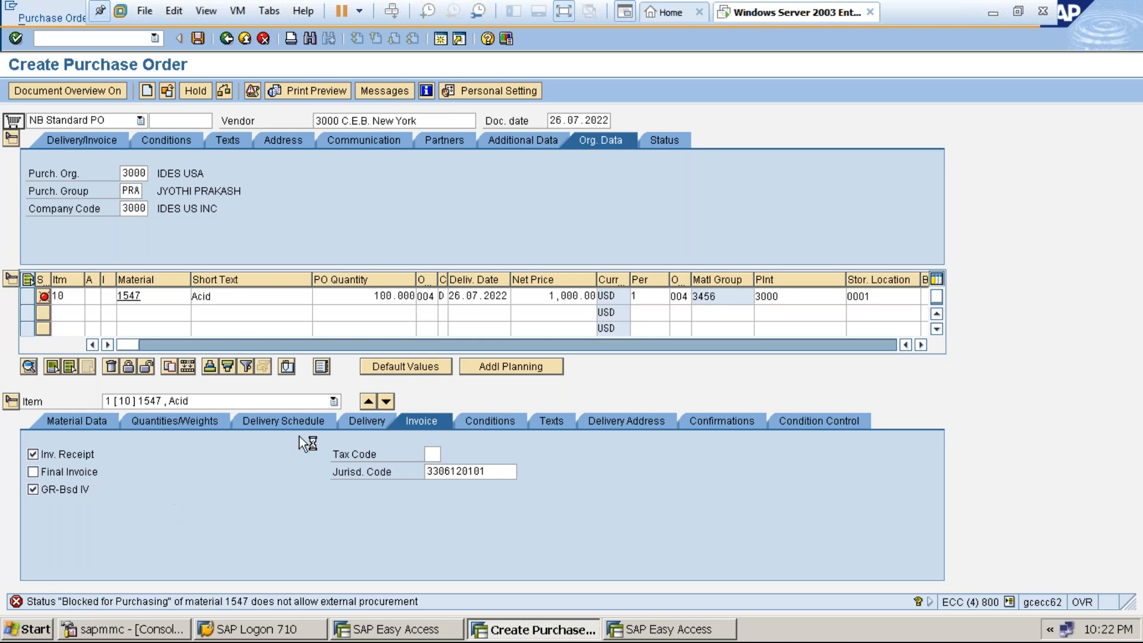
pyautogui.doubleClick(167, 601)
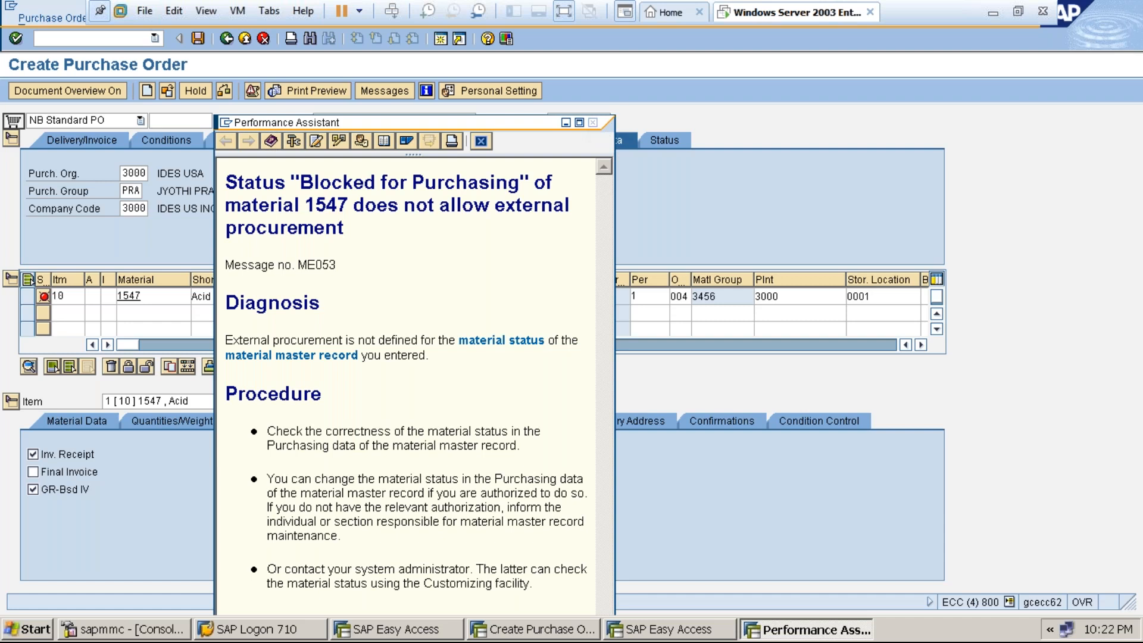
pyautogui.click(594, 123)
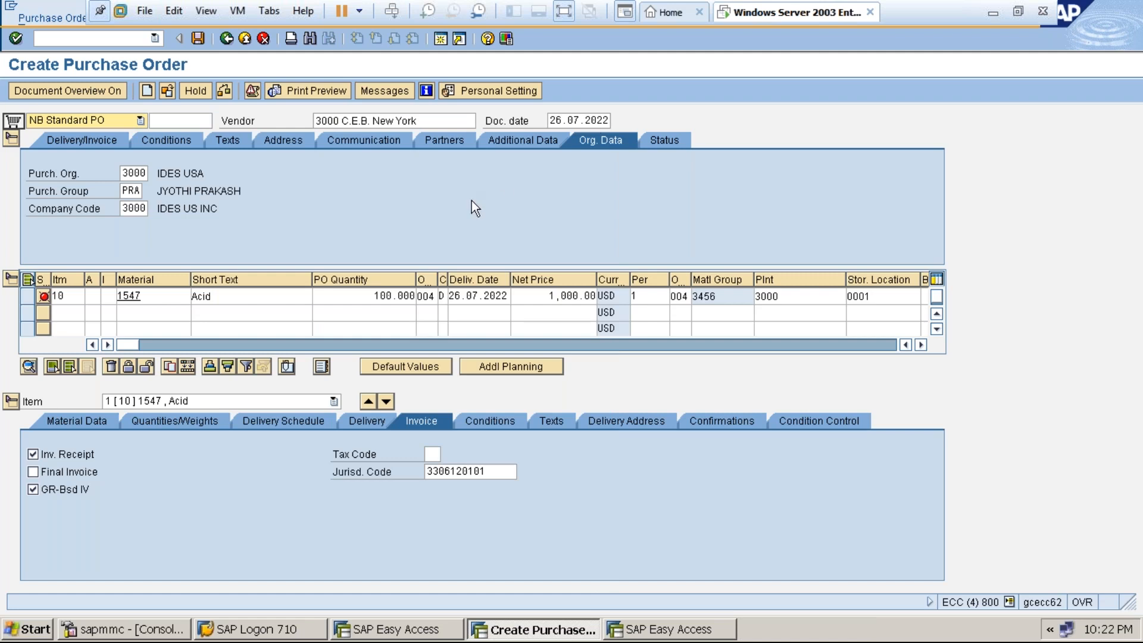
# Exit the purchase order without saving it.
pyautogui.click(161, 296)
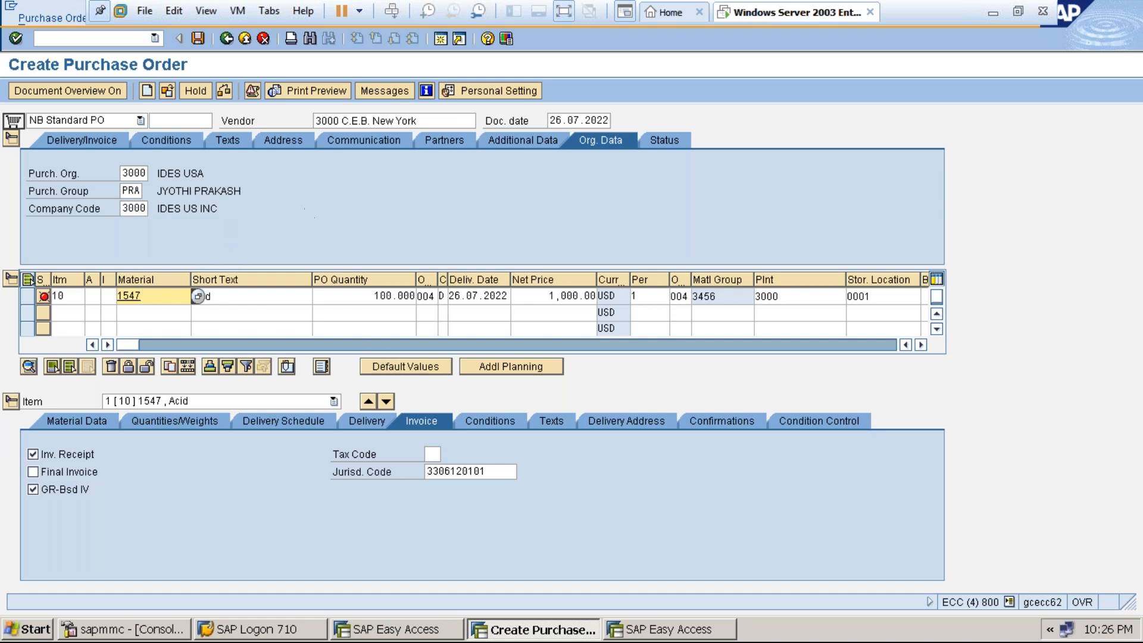
pyautogui.click(245, 38)
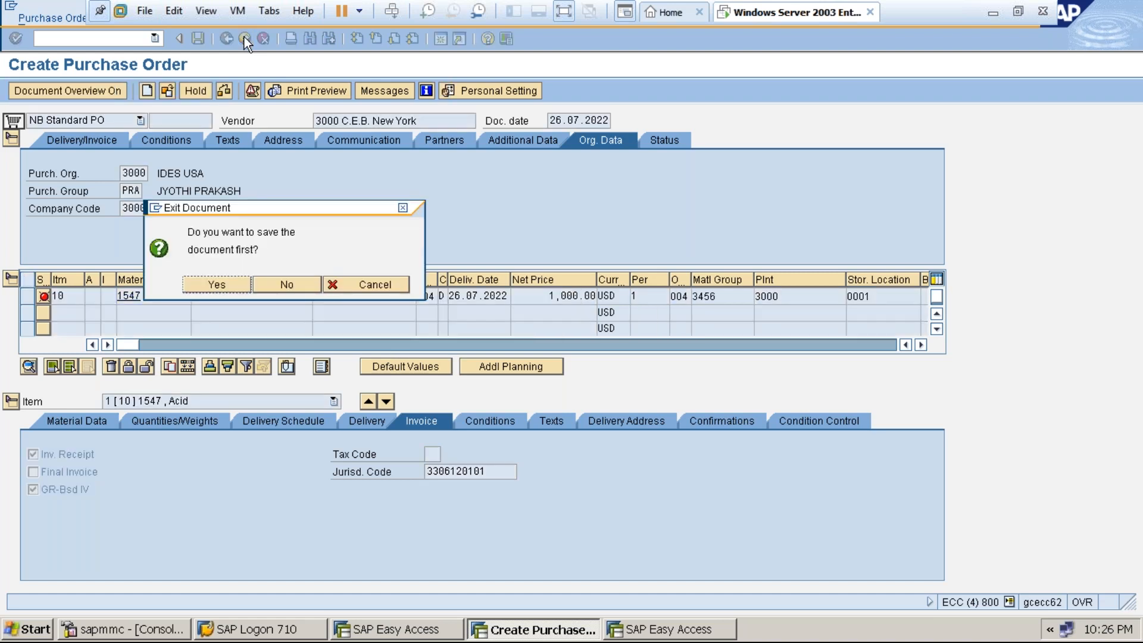
pyautogui.click(279, 284)
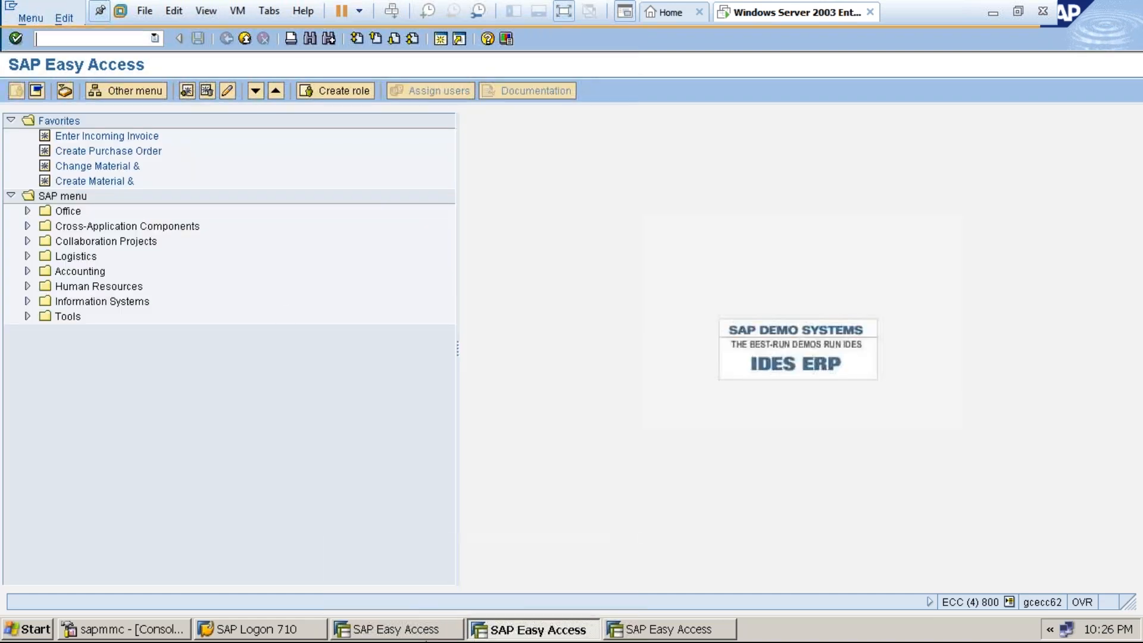
# Start transaction mm02 in the other SAP session and bring up the view selection for material 1547.
pyautogui.click(426, 634)
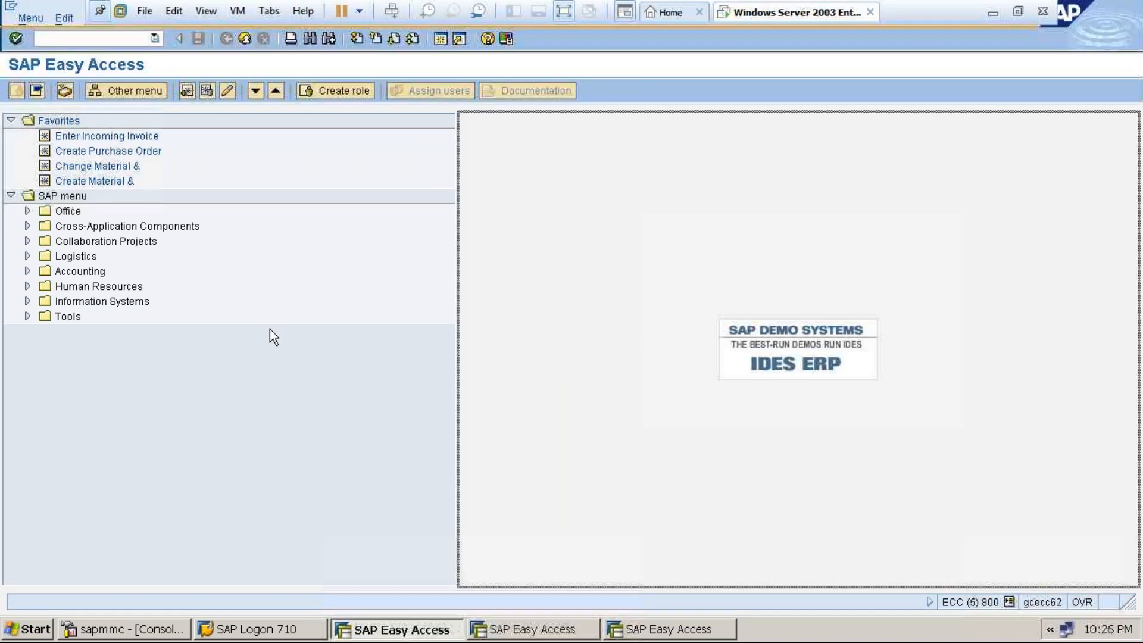
pyautogui.click(97, 39)
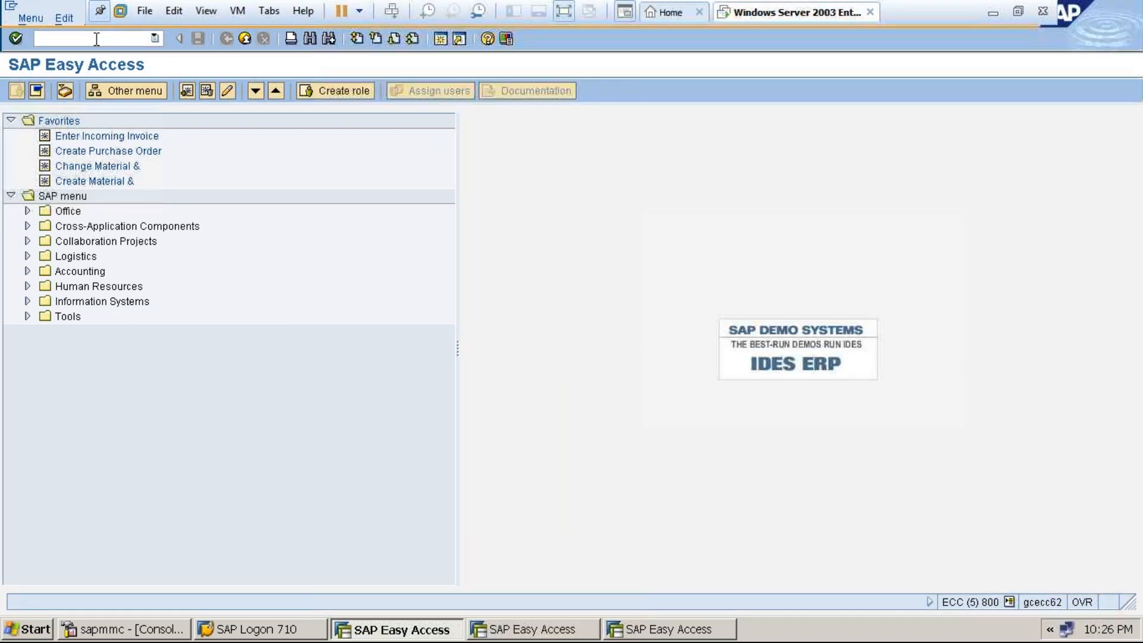
pyautogui.write('mm02')
pyautogui.press('Return')
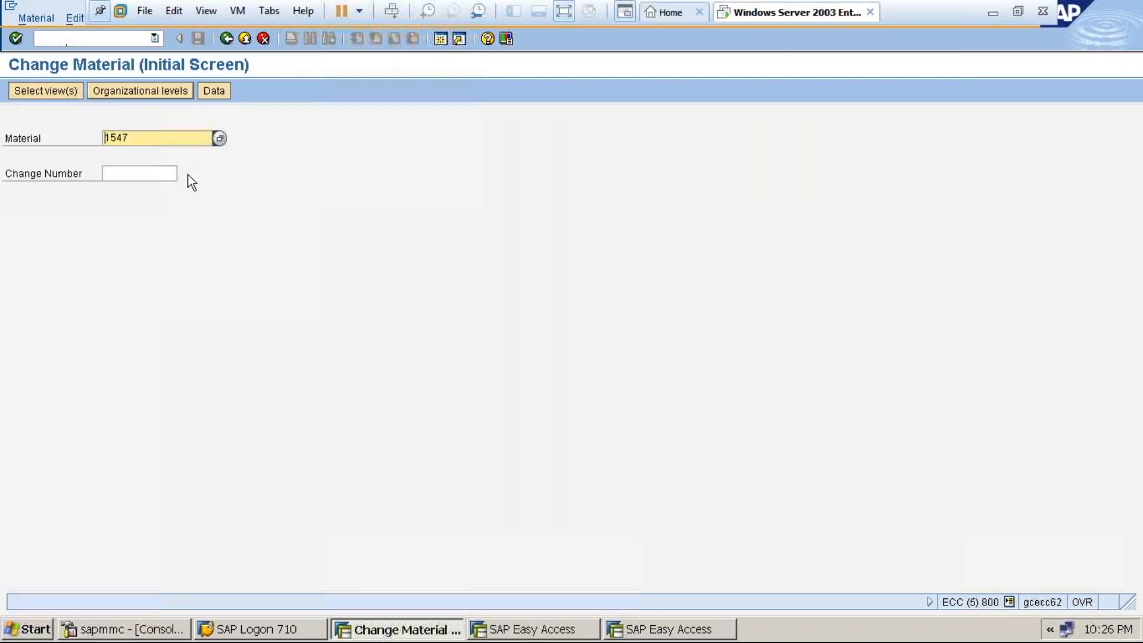
pyautogui.press('Return')
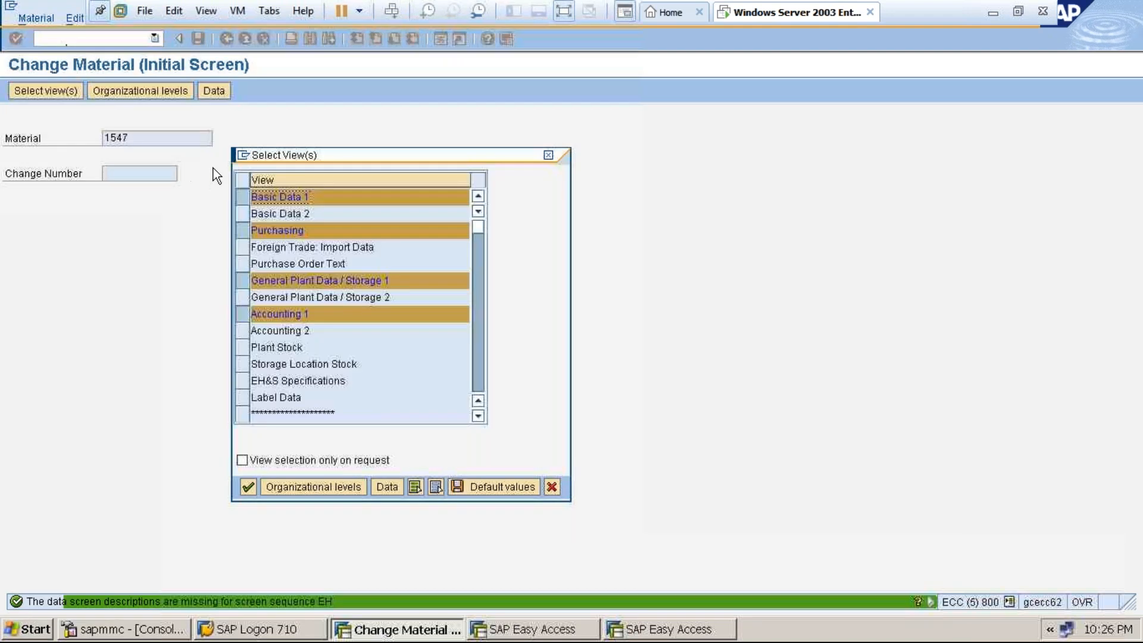
# Proceed through the organizational levels with the preselected views and open Basic data 1 of material 1547.
pyautogui.click(310, 491)
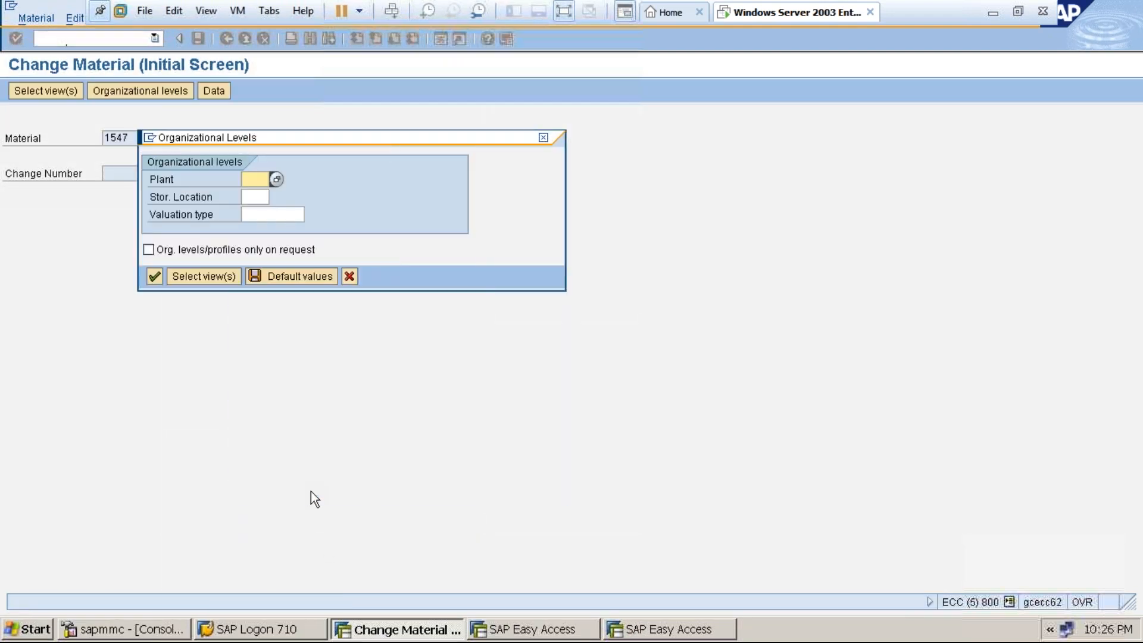
pyautogui.click(263, 181)
pyautogui.click(260, 188)
pyautogui.click(257, 196)
pyautogui.click(256, 196)
pyautogui.click(255, 210)
pyautogui.press('Return')
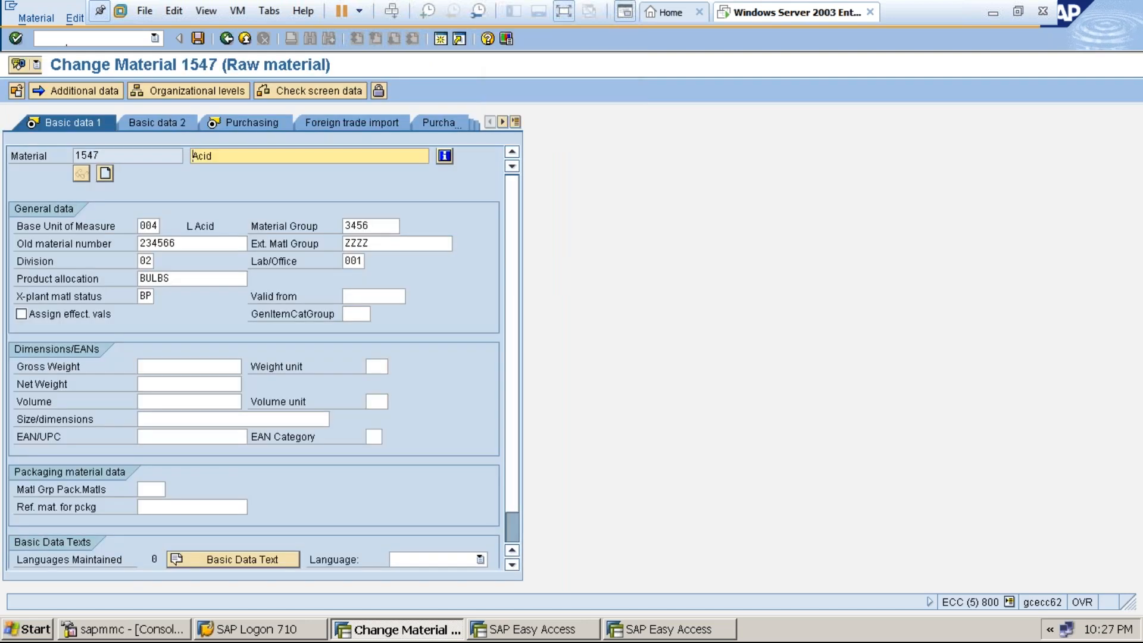
# Clear the X-plant material status of material 1547, then save the change and leave material maintenance.
pyautogui.click(147, 296)
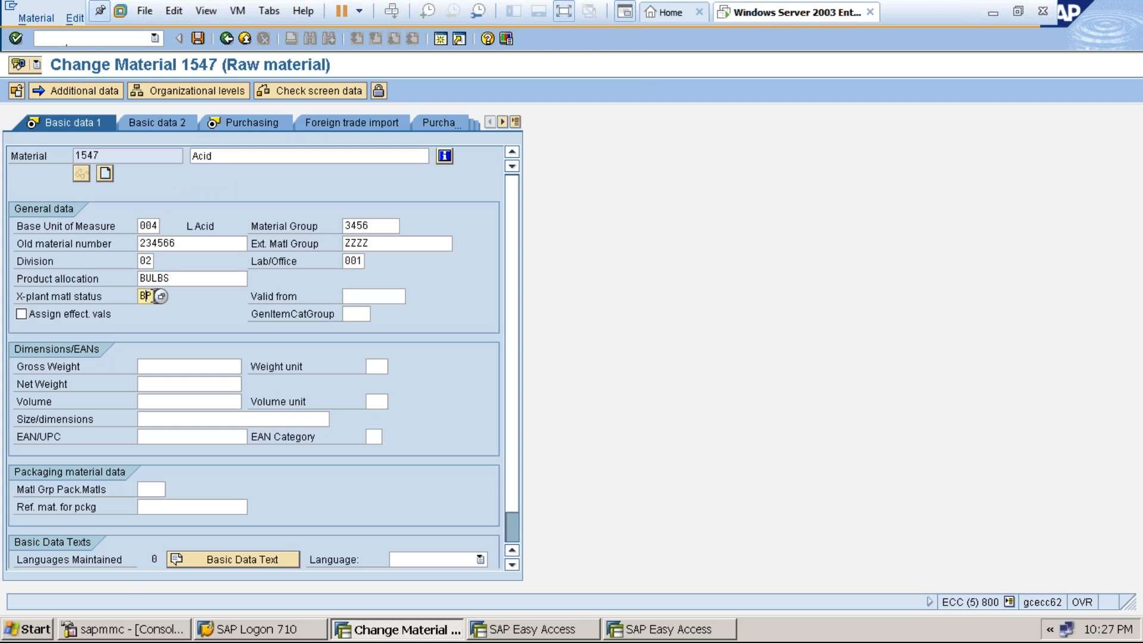
pyautogui.press('BackSpace')
pyautogui.click(198, 38)
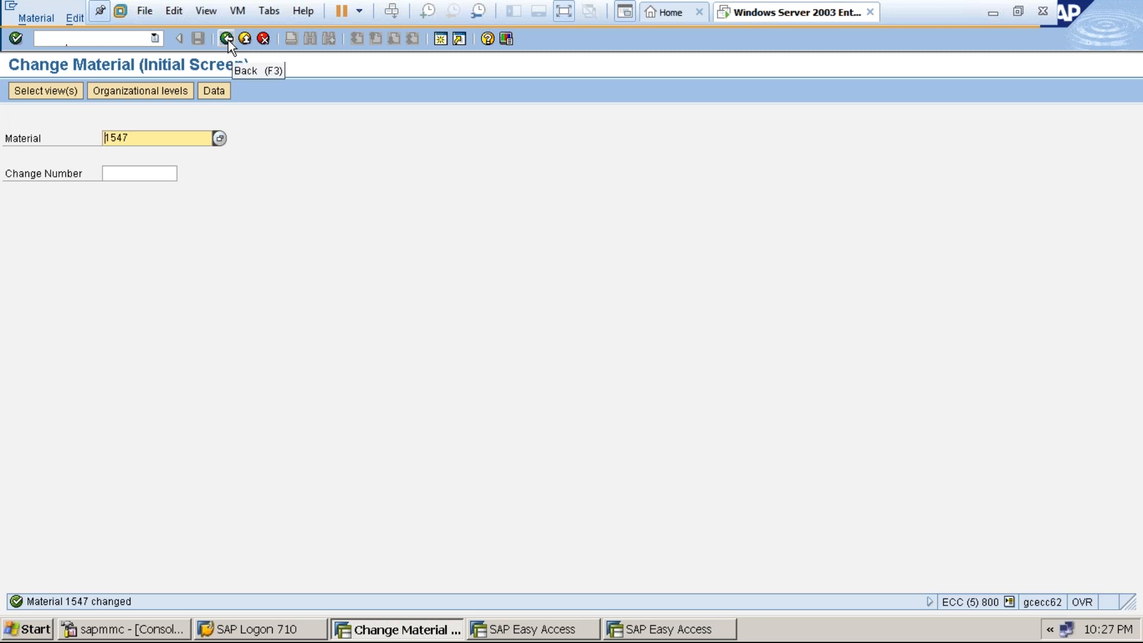
pyautogui.click(150, 139)
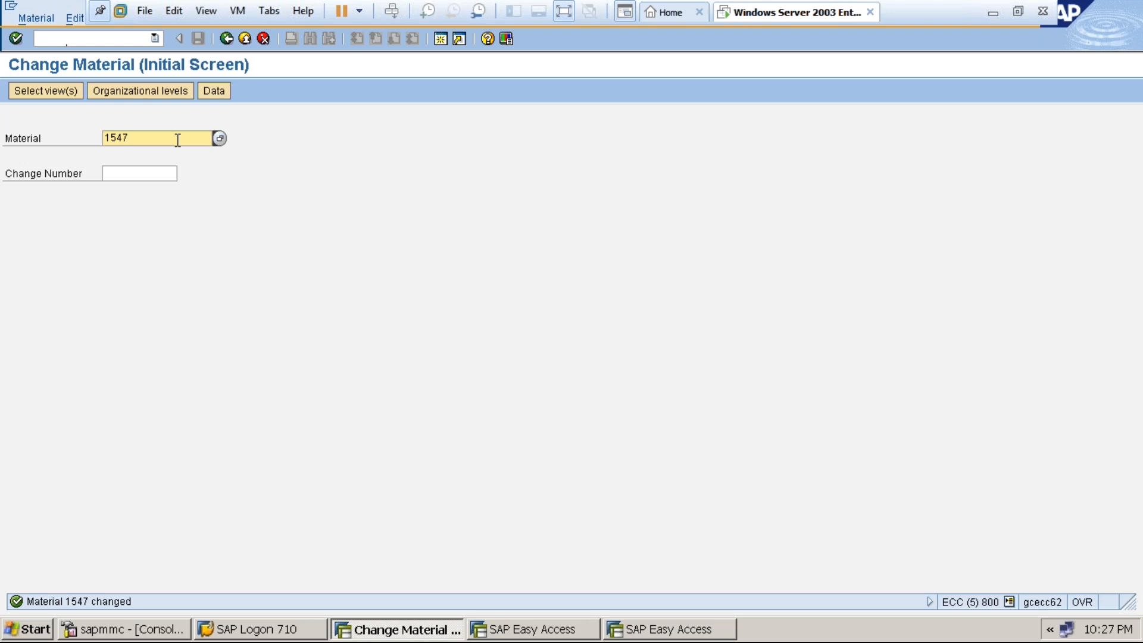
pyautogui.click(245, 39)
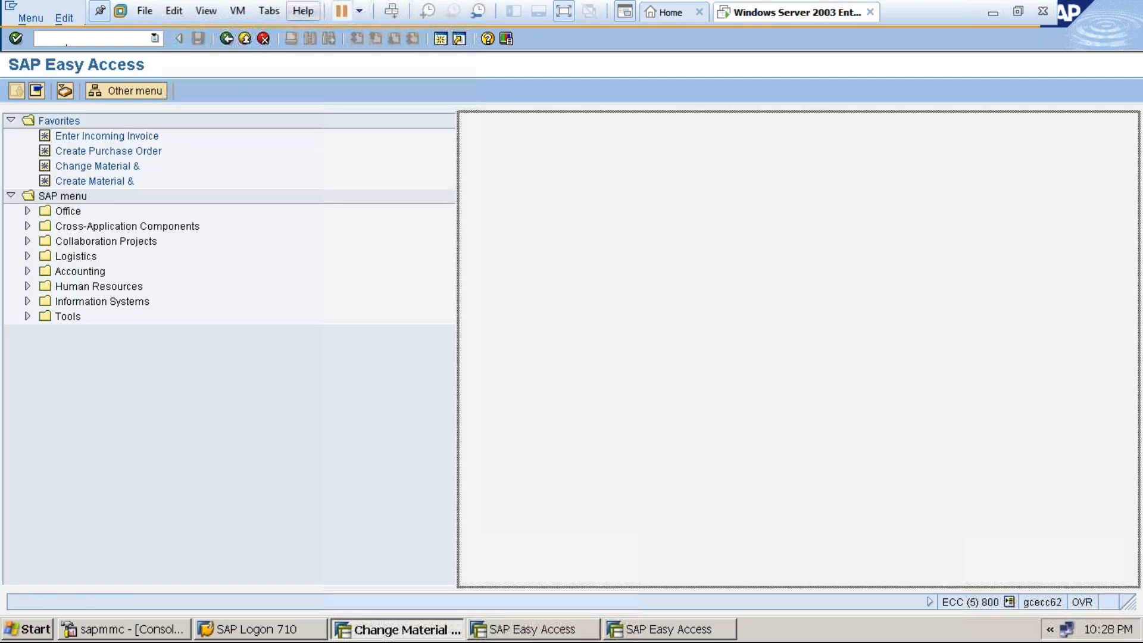
# Switch to the Material Master document in Word and review its notes on the X-Plant matl status.
pyautogui.click(563, 14)
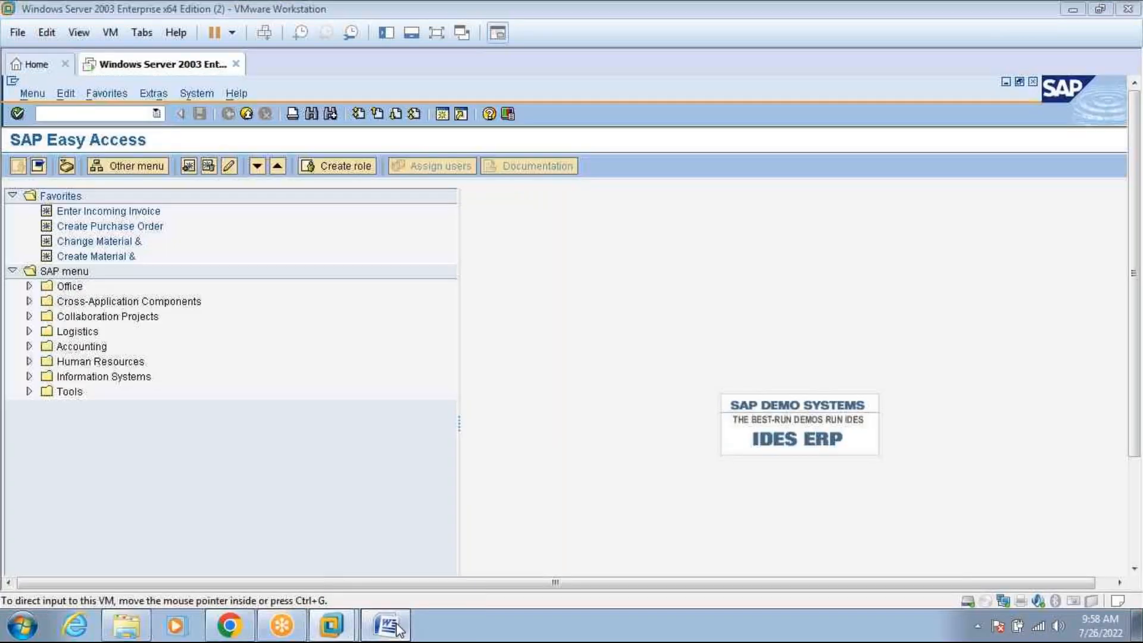
pyautogui.click(393, 626)
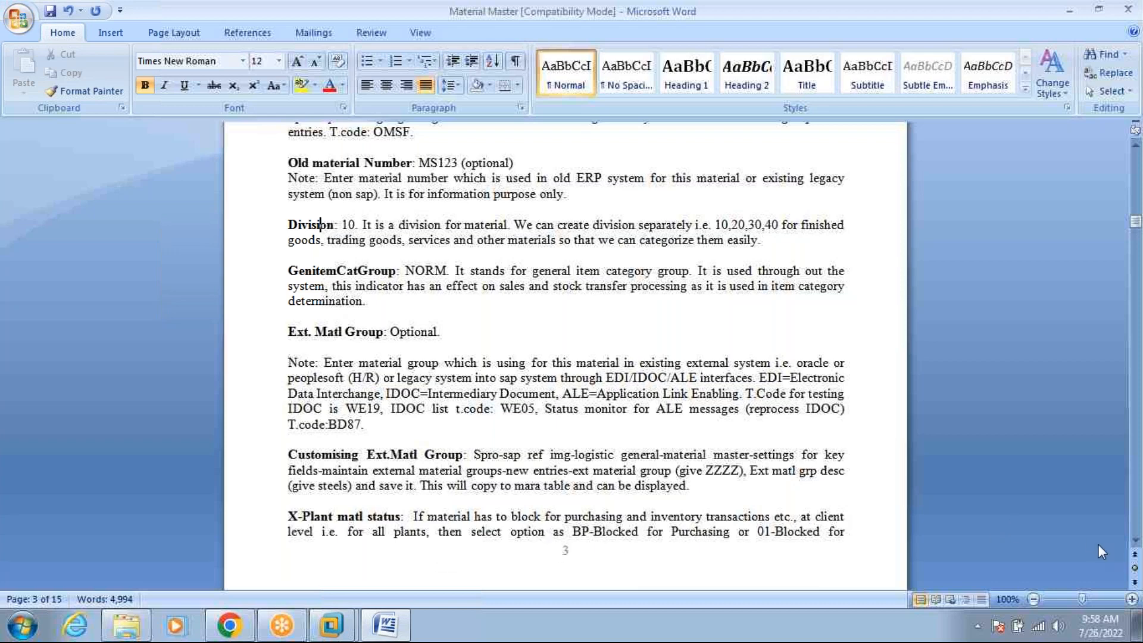
pyautogui.click(1135, 542)
pyautogui.scroll(-5, 1136, 542)
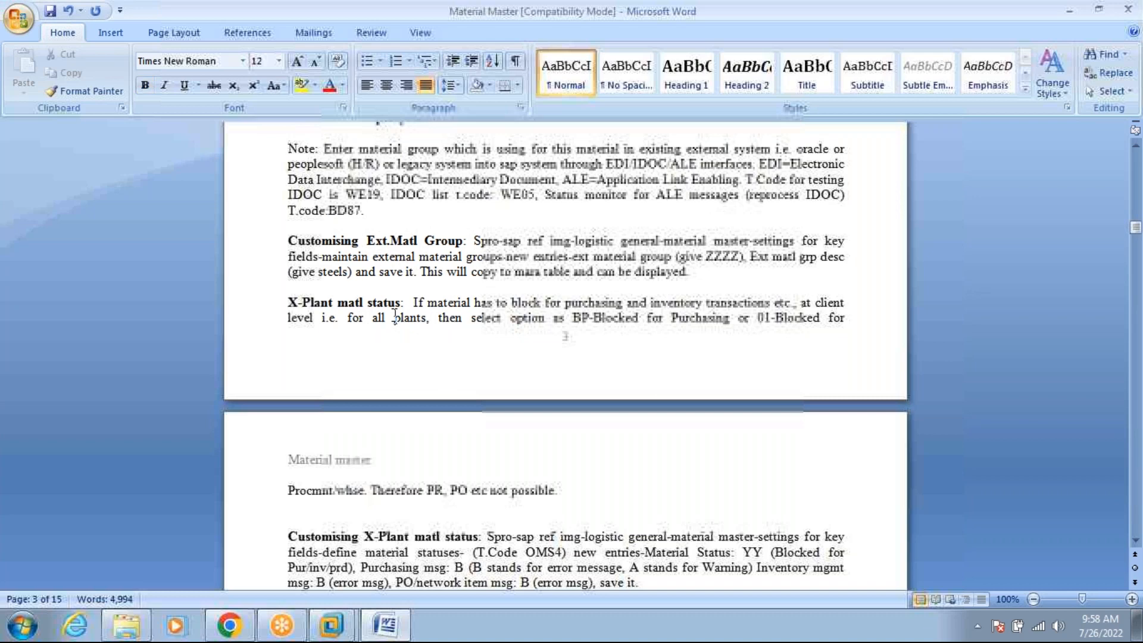
# Switch back to SAP in the virtual machine and start the Materials List transaction mm60.
pyautogui.moveTo(344, 633)
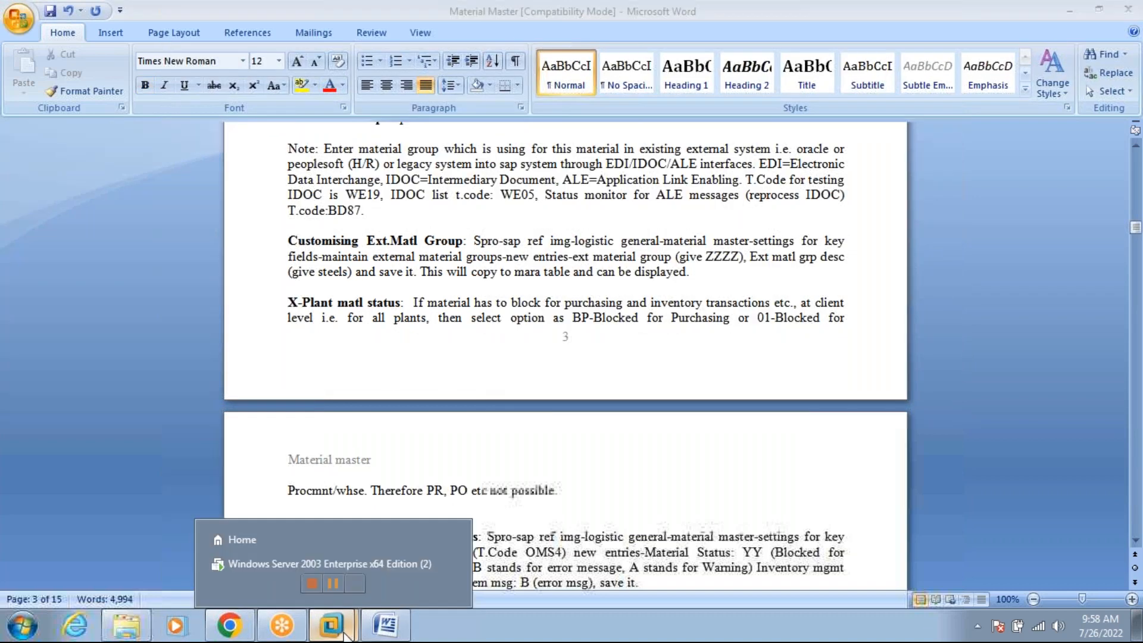
pyautogui.click(327, 565)
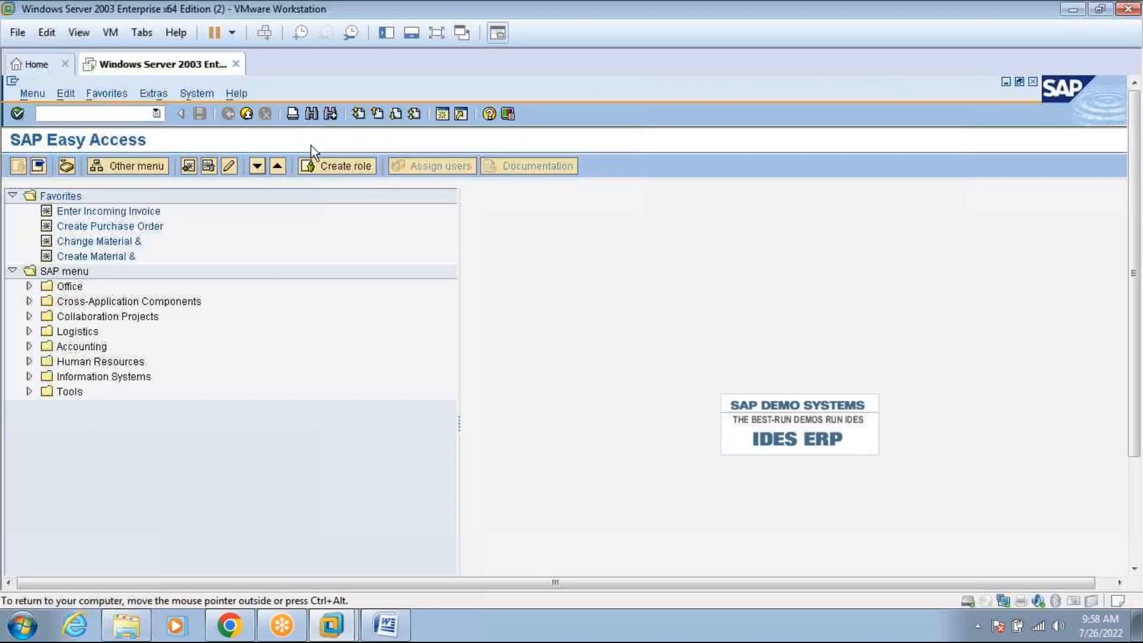
pyautogui.click(140, 112)
pyautogui.write('mm01')
pyautogui.press('Return')
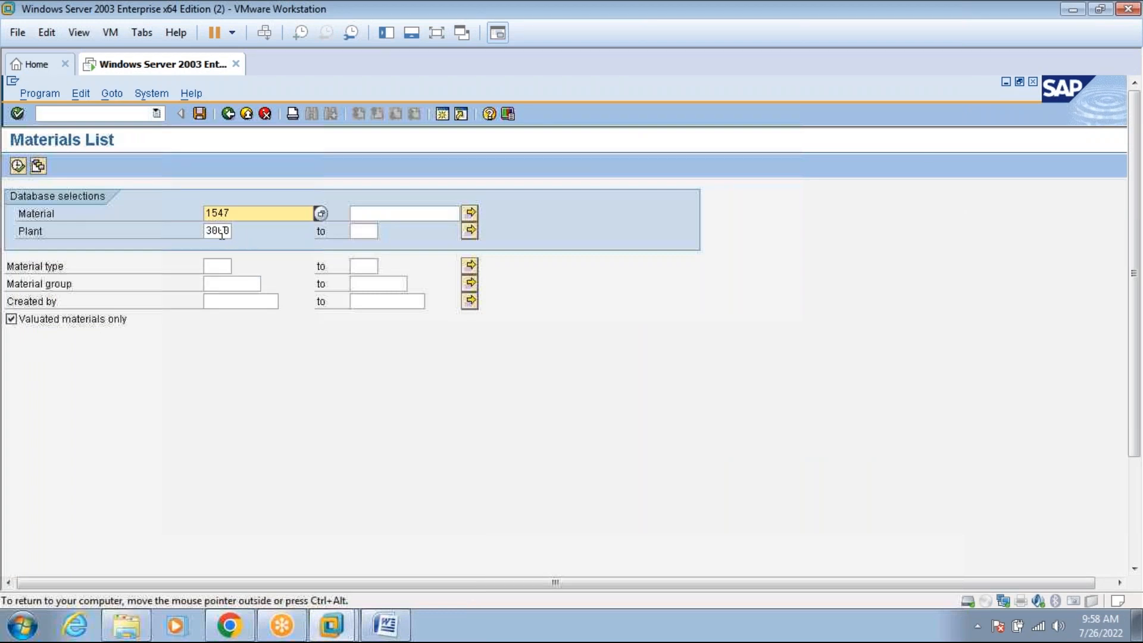
# Clear the plant restriction, run the materials list for material 1547 and examine which plants it is extended to.
pyautogui.click(207, 231)
pyautogui.press('BackSpace')
pyautogui.press('BackSpace')
pyautogui.press('BackSpace')
pyautogui.press('BackSpace')
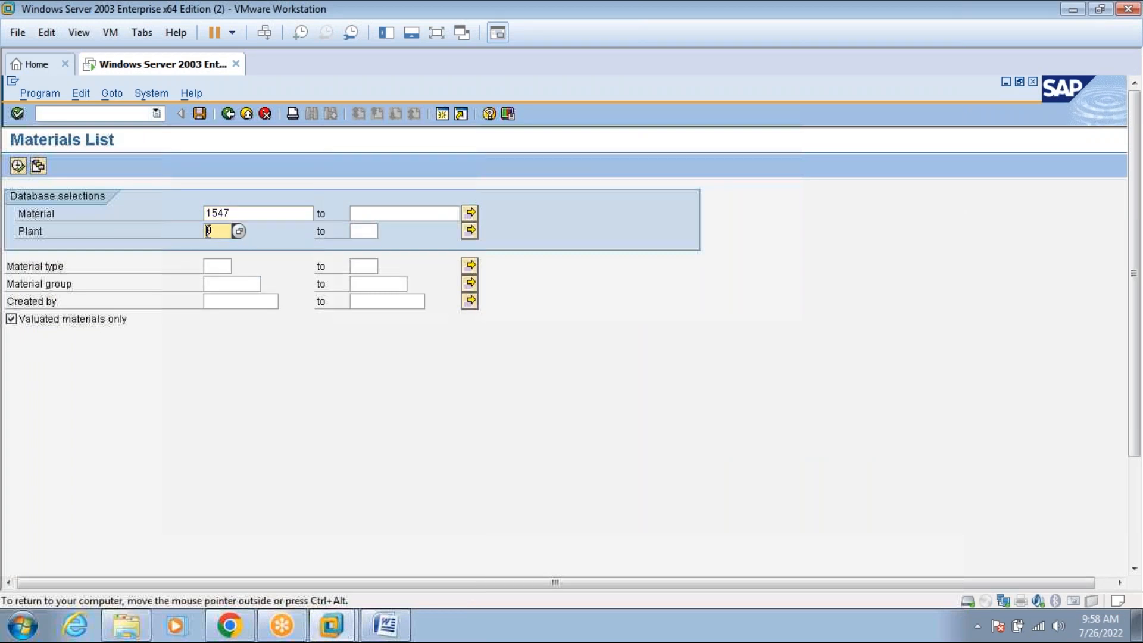
pyautogui.click(17, 169)
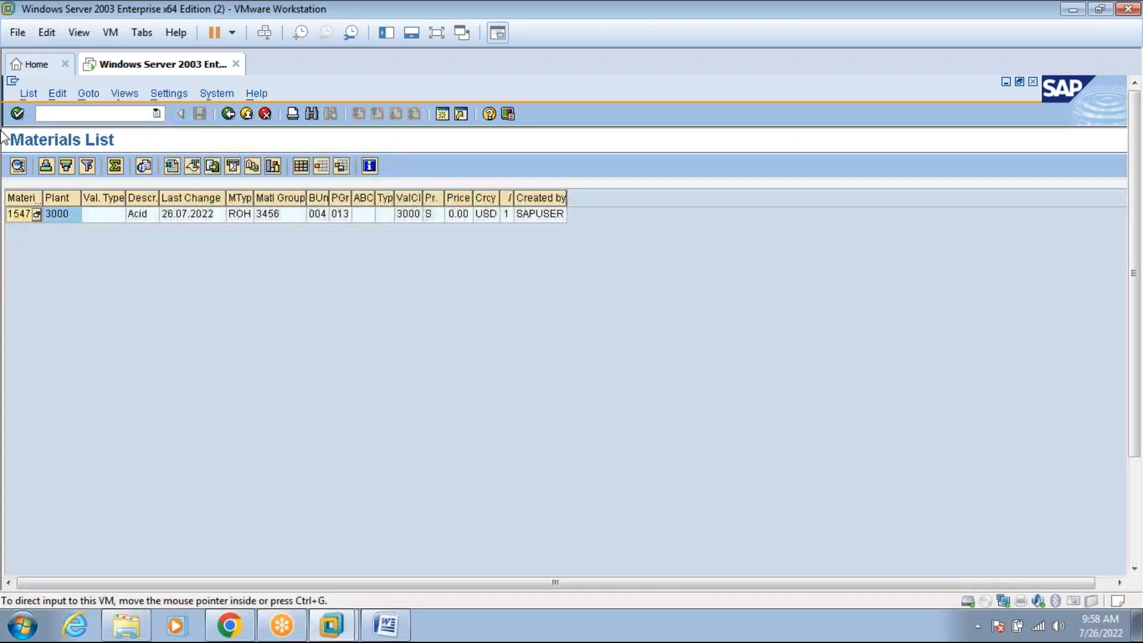
pyautogui.click(20, 215)
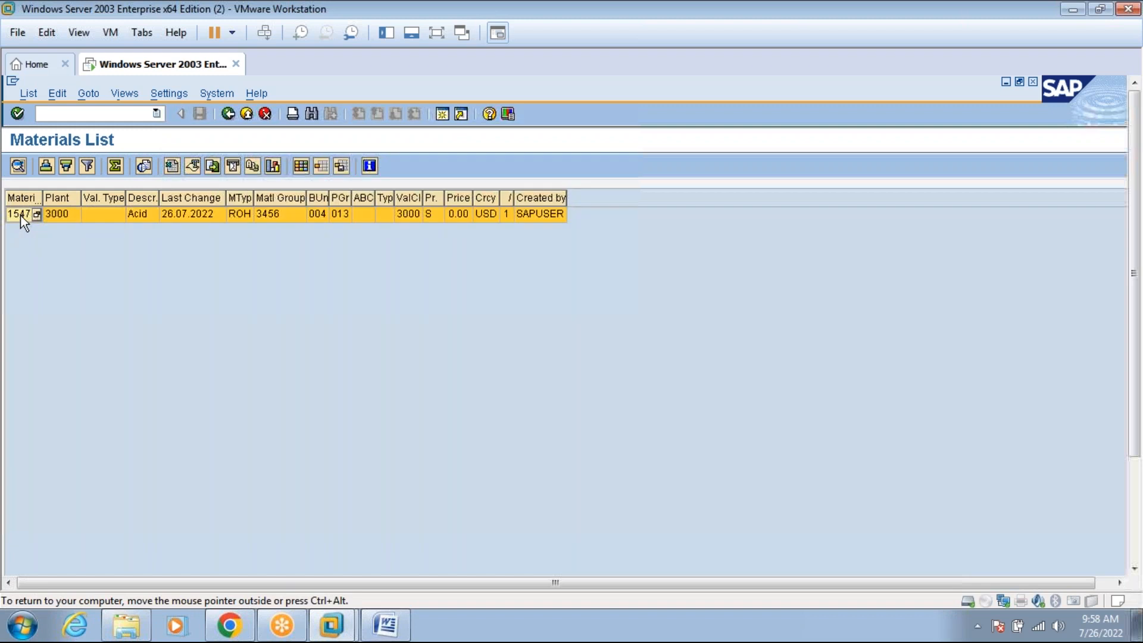
pyautogui.click(58, 215)
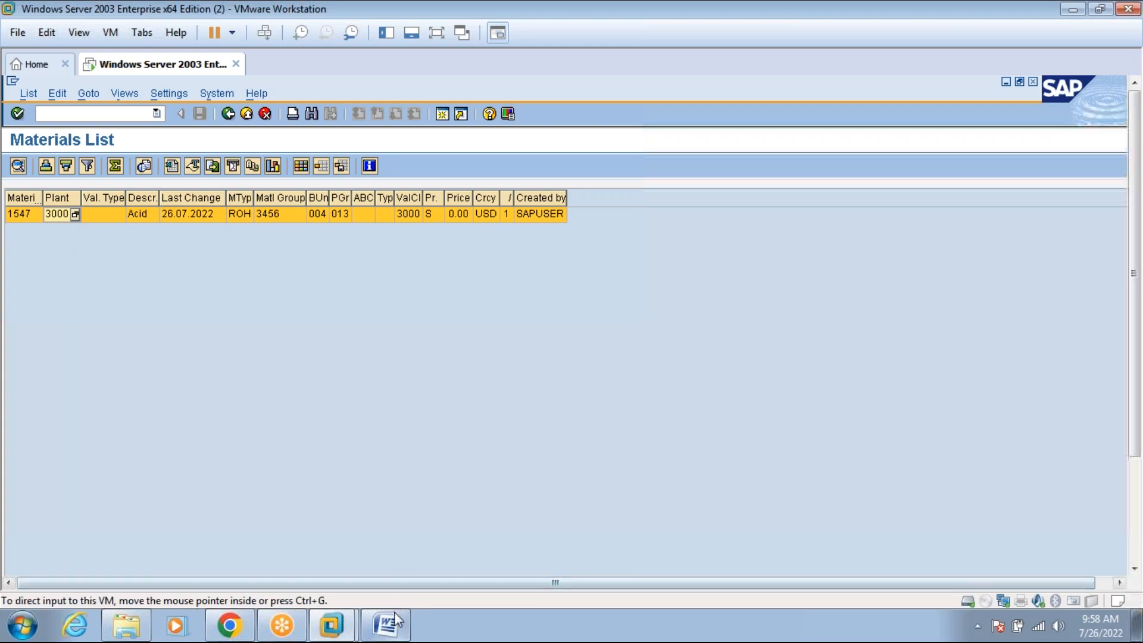
# Check the X-Plant matl status notes in Word, then switch back to SAP and leave the materials list.
pyautogui.click(385, 625)
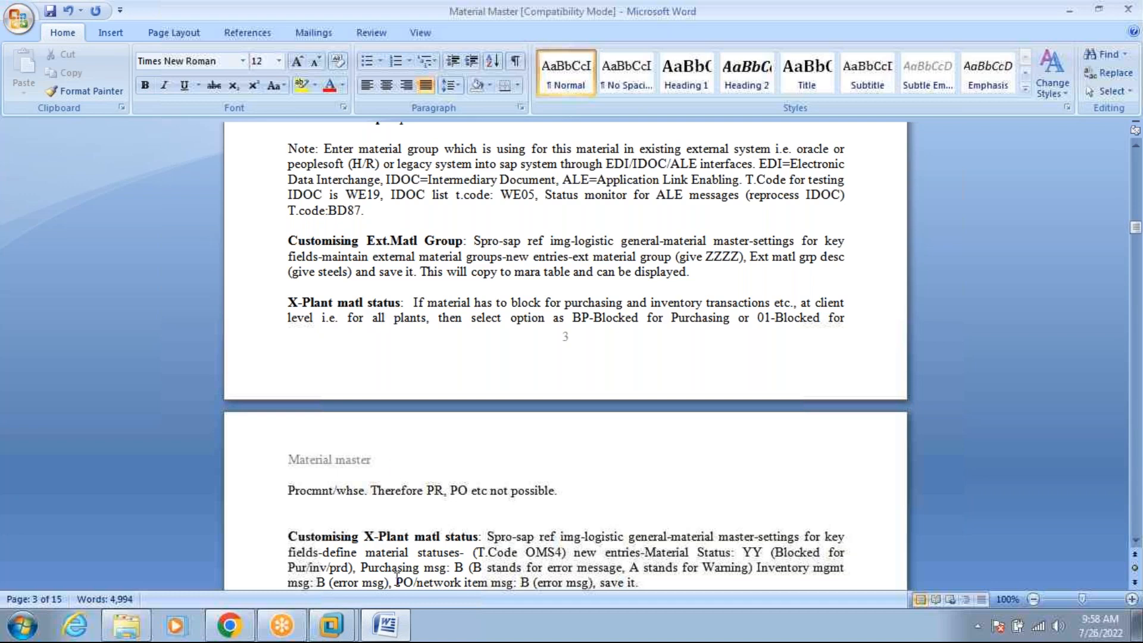
pyautogui.moveTo(343, 616)
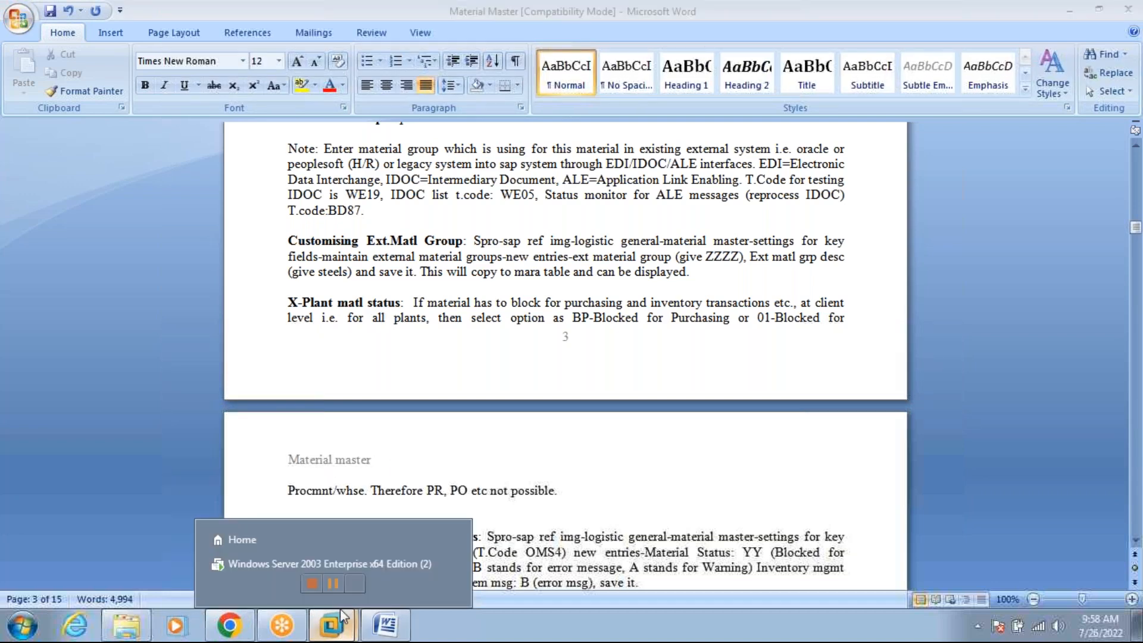
pyautogui.click(335, 565)
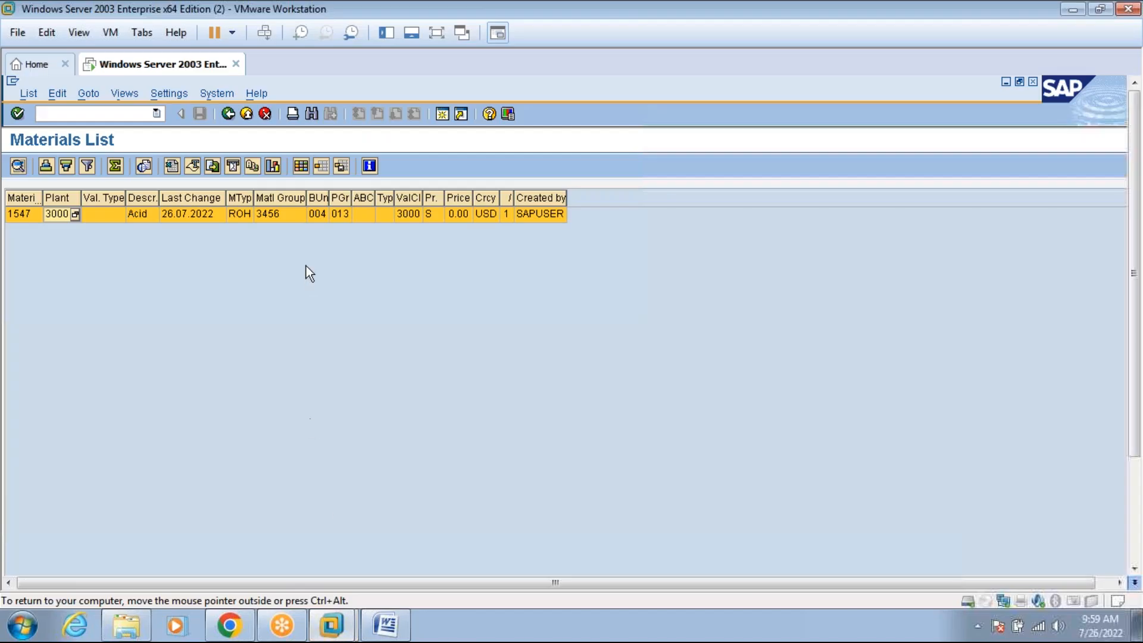
pyautogui.click(229, 117)
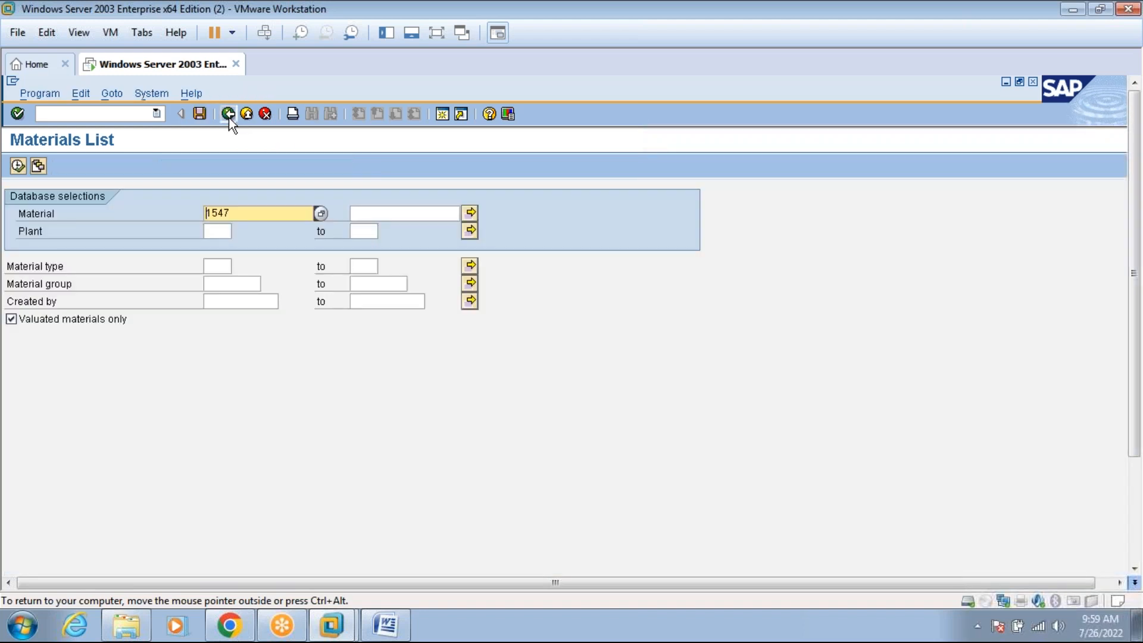
pyautogui.click(228, 116)
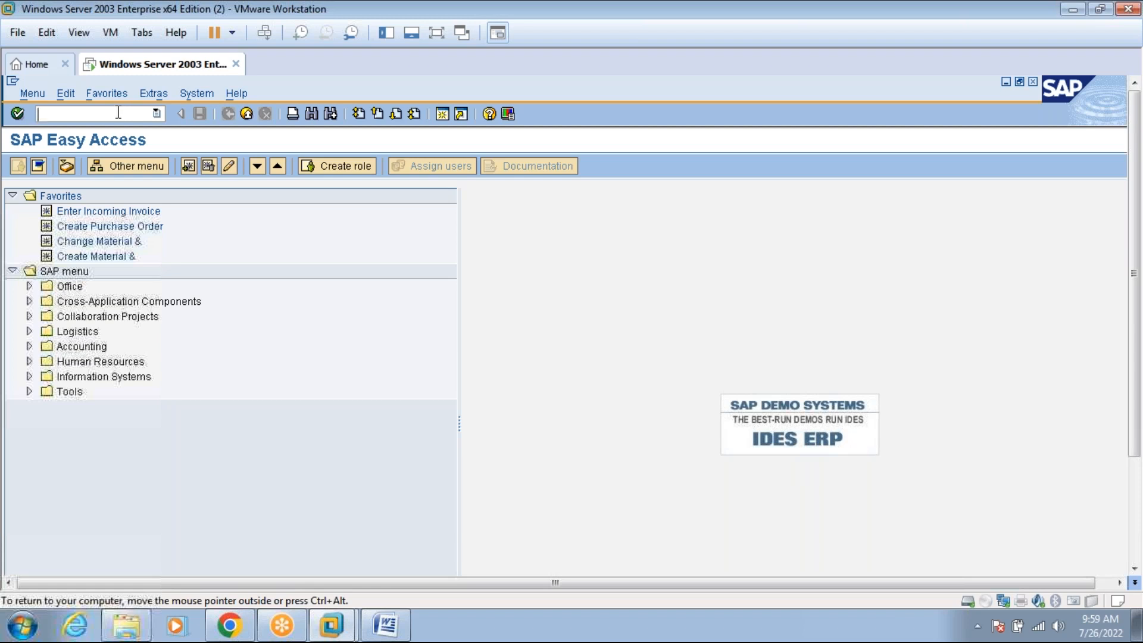
# Start transaction mm01 for material 1547 and proceed with the preselected views to the organizational levels.
pyautogui.write('mm01')
pyautogui.press('Return')
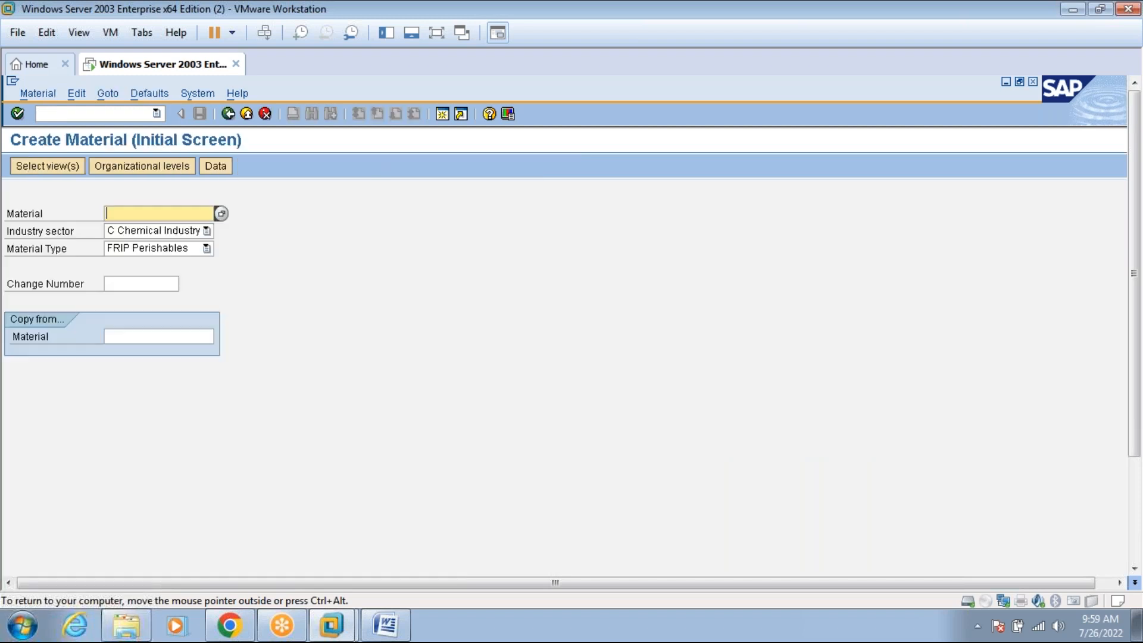
pyautogui.write('1')
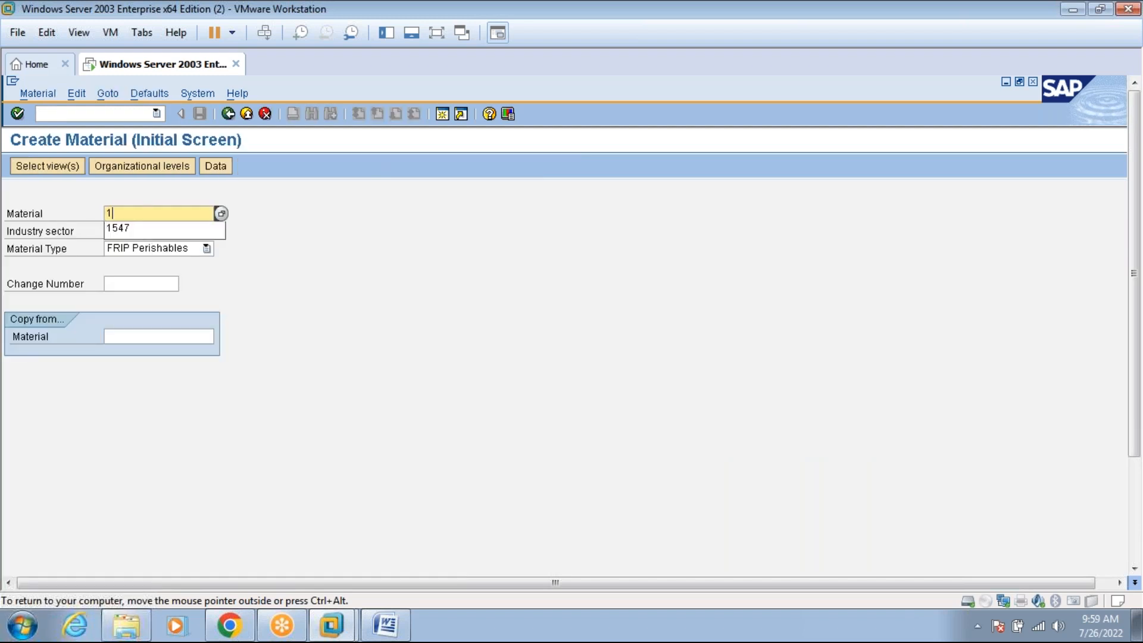
pyautogui.write('547')
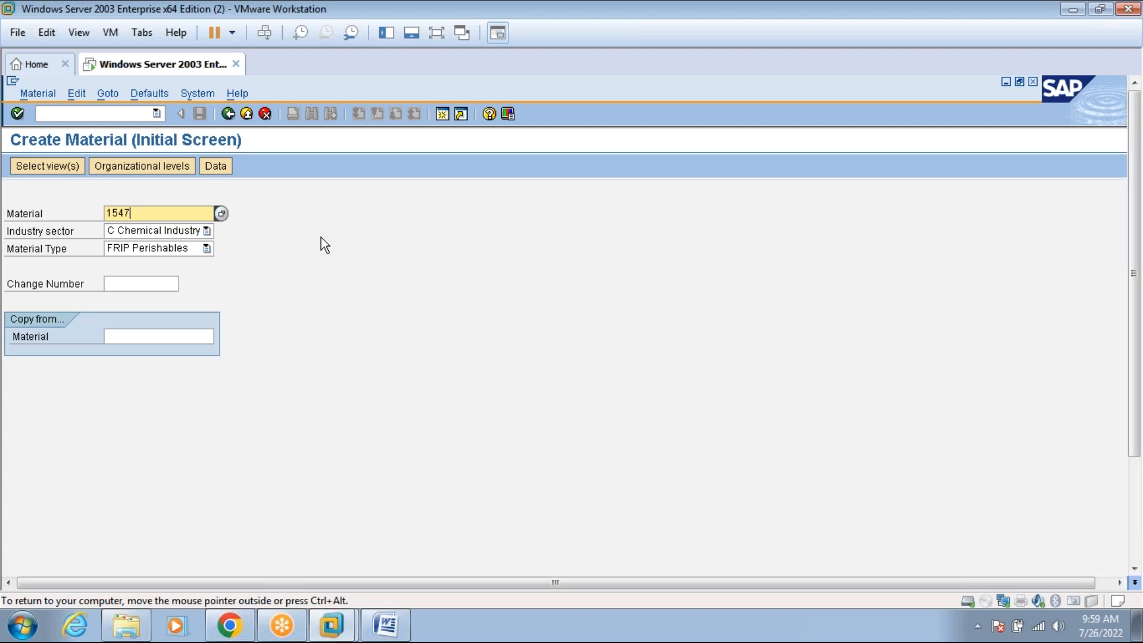
pyautogui.press('Return')
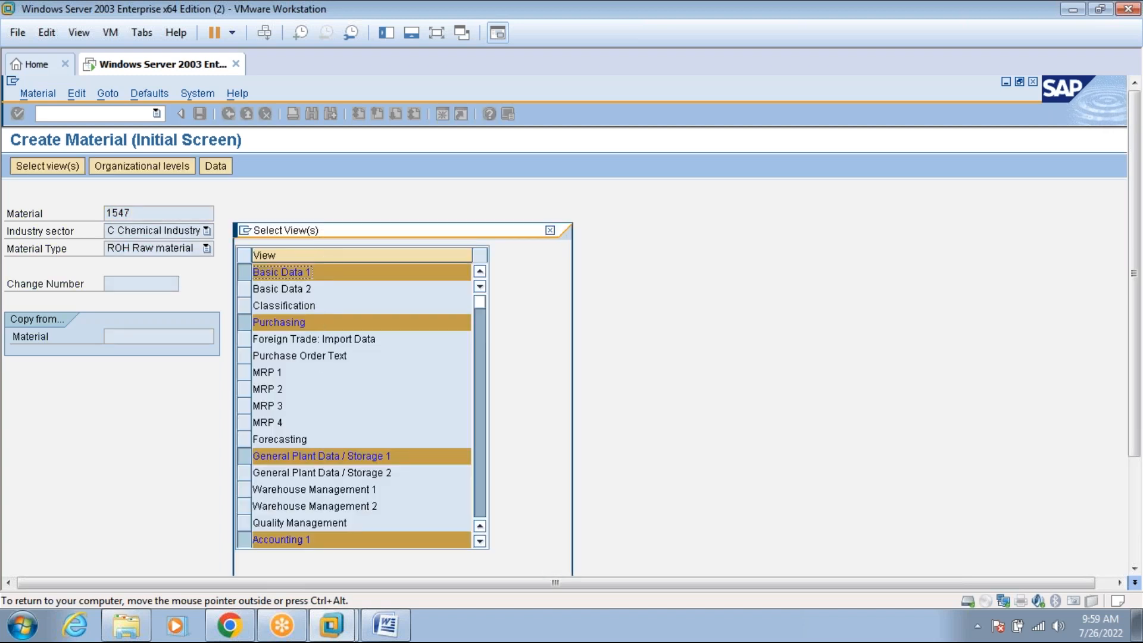
pyautogui.moveTo(410, 238); pyautogui.dragTo(411, 117)
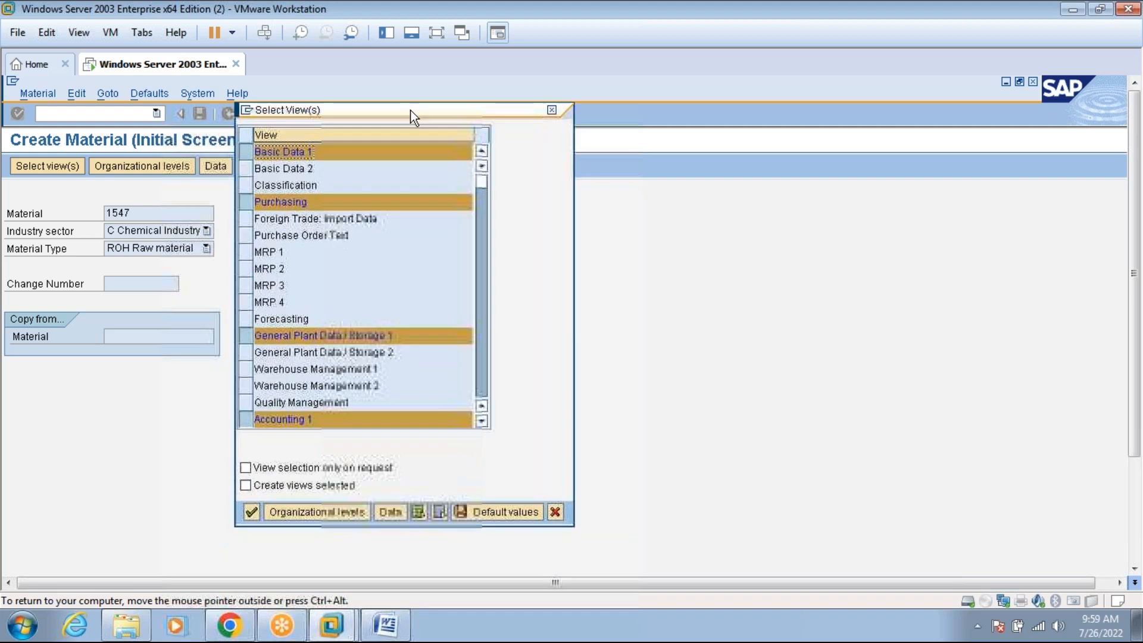
pyautogui.click(329, 512)
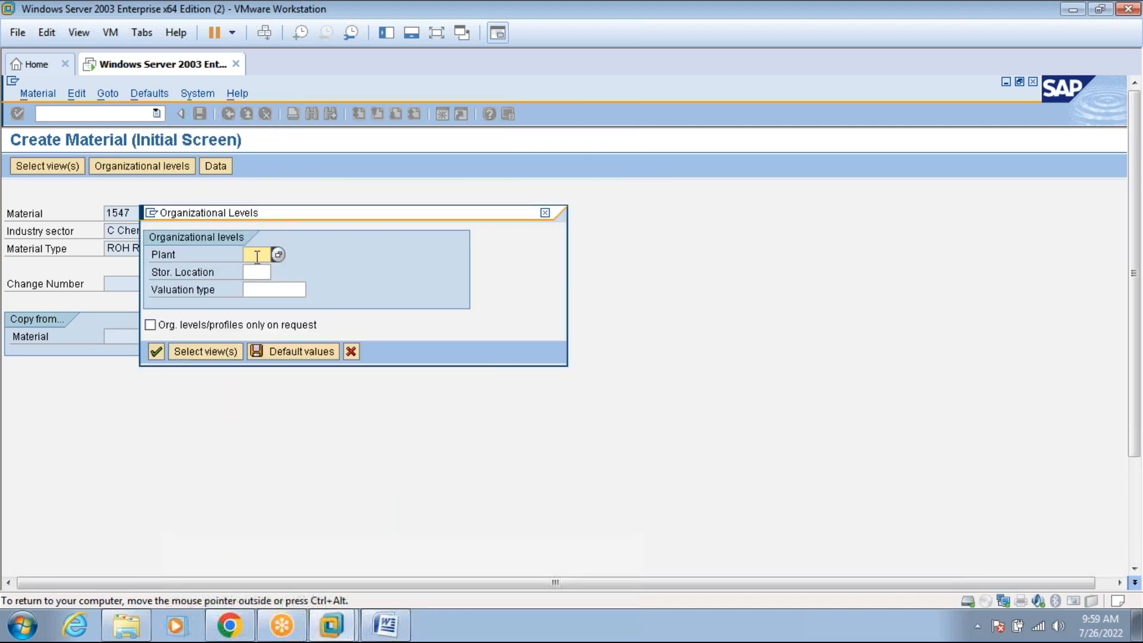
# Enter plant 1000 and storage location 0001 as organizational levels and proceed to the Purchasing view.
pyautogui.write('1000')
pyautogui.click(257, 272)
pyautogui.write('0001')
pyautogui.press('Return')
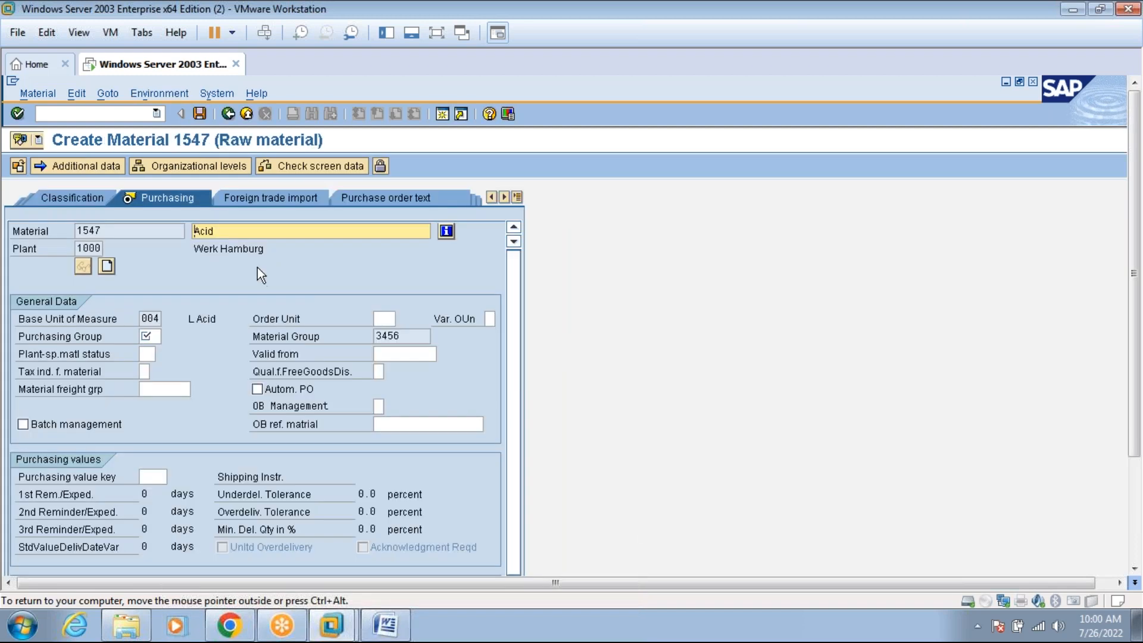
# Set the purchasing group to PRA and proceed through the plant data to the Accounting 1 view.
pyautogui.click(158, 335)
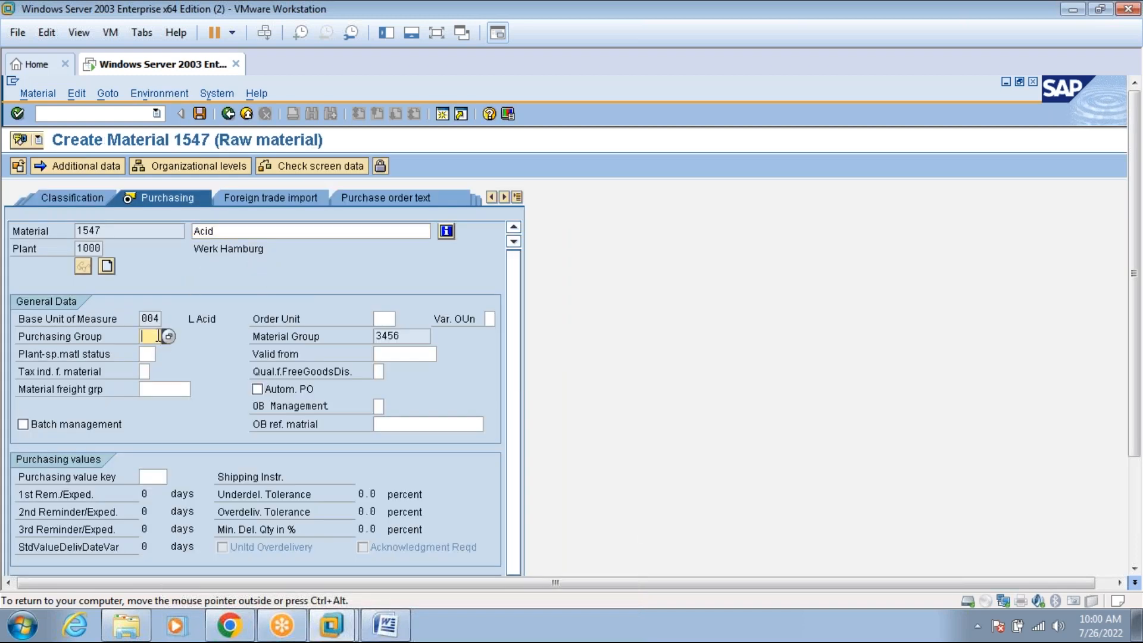
pyautogui.write('pra')
pyautogui.press('Return')
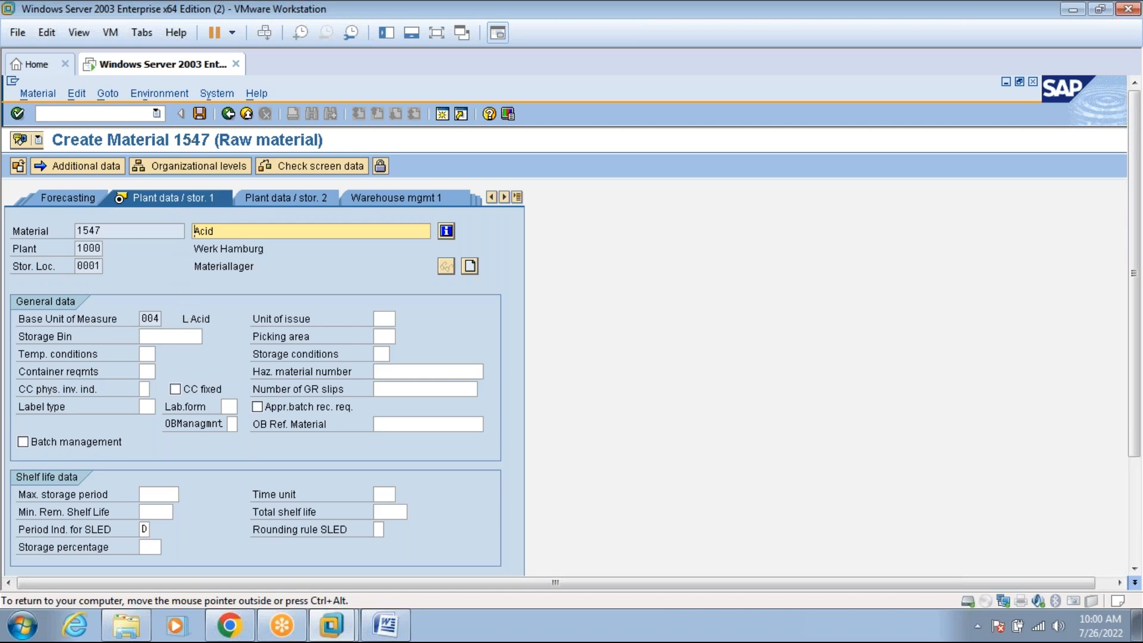
pyautogui.press('Return')
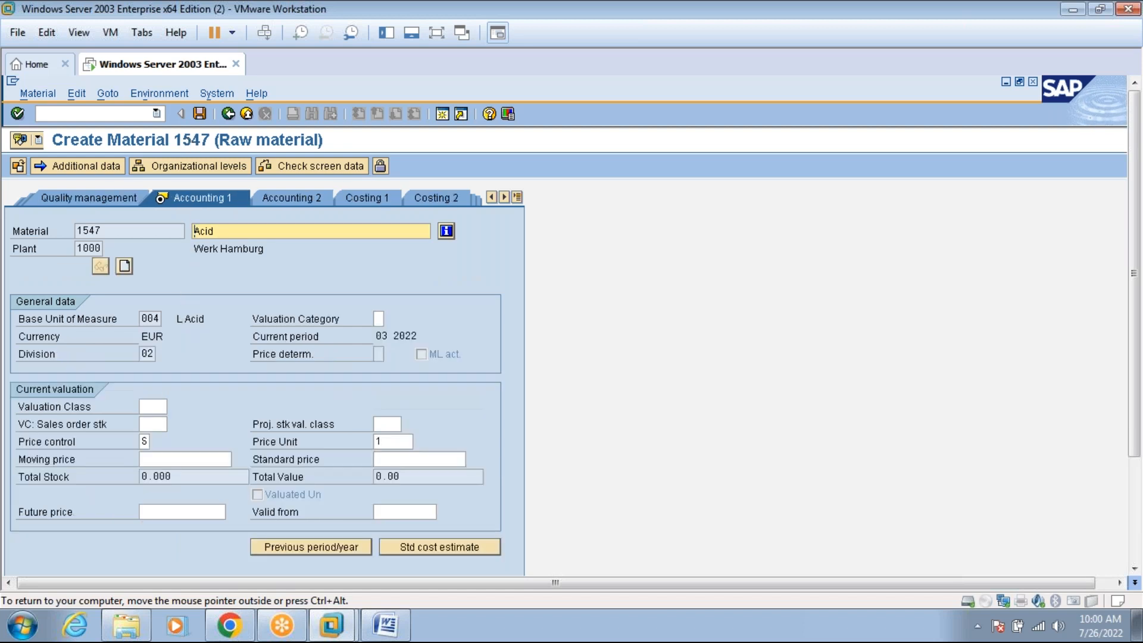
# Set the valuation class to 3000 and save the plant 1000 extension of material 1547.
pyautogui.click(150, 405)
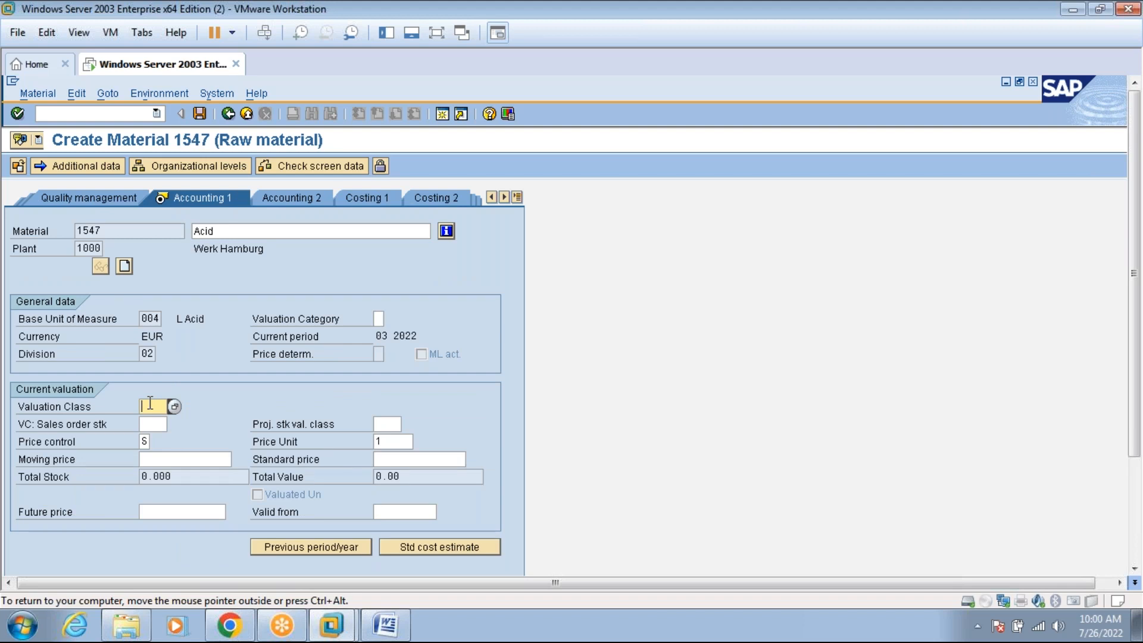
pyautogui.write('3000')
pyautogui.press('Return')
pyautogui.click(238, 390)
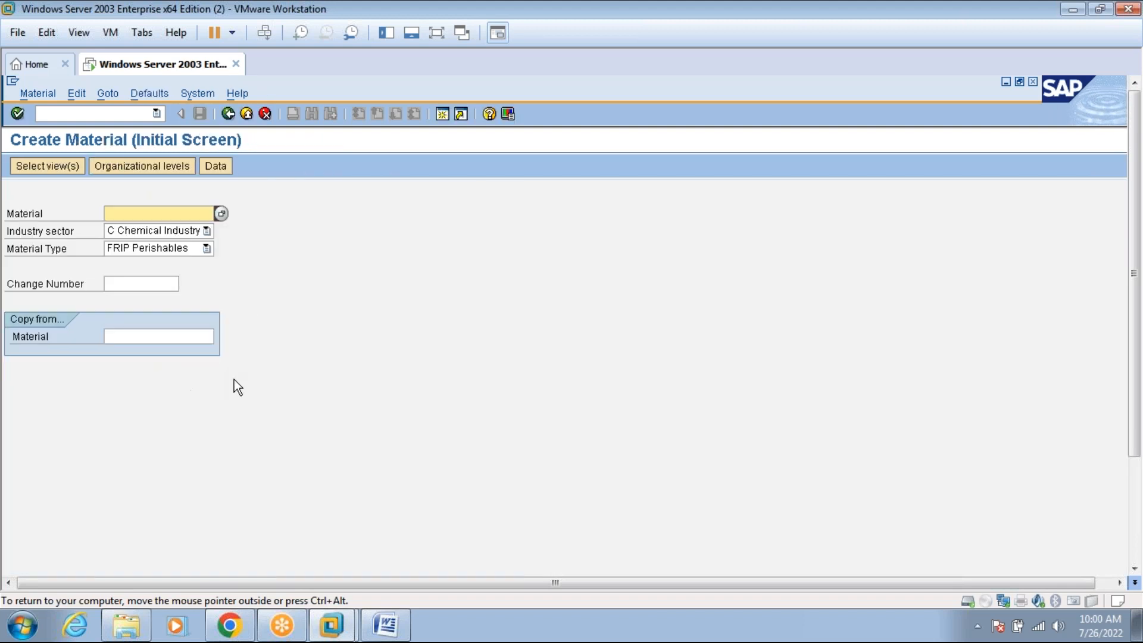
# Show the virtual machine in full screen, leave material creation and run the mm60 materials list for material 1547.
pyautogui.click(436, 35)
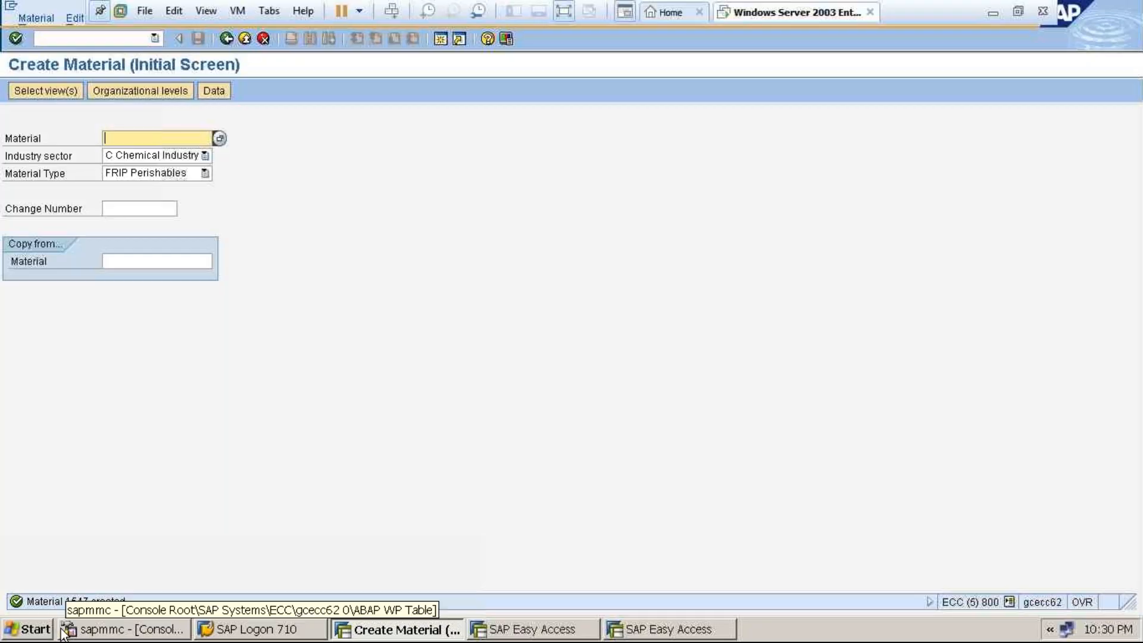
pyautogui.click(244, 37)
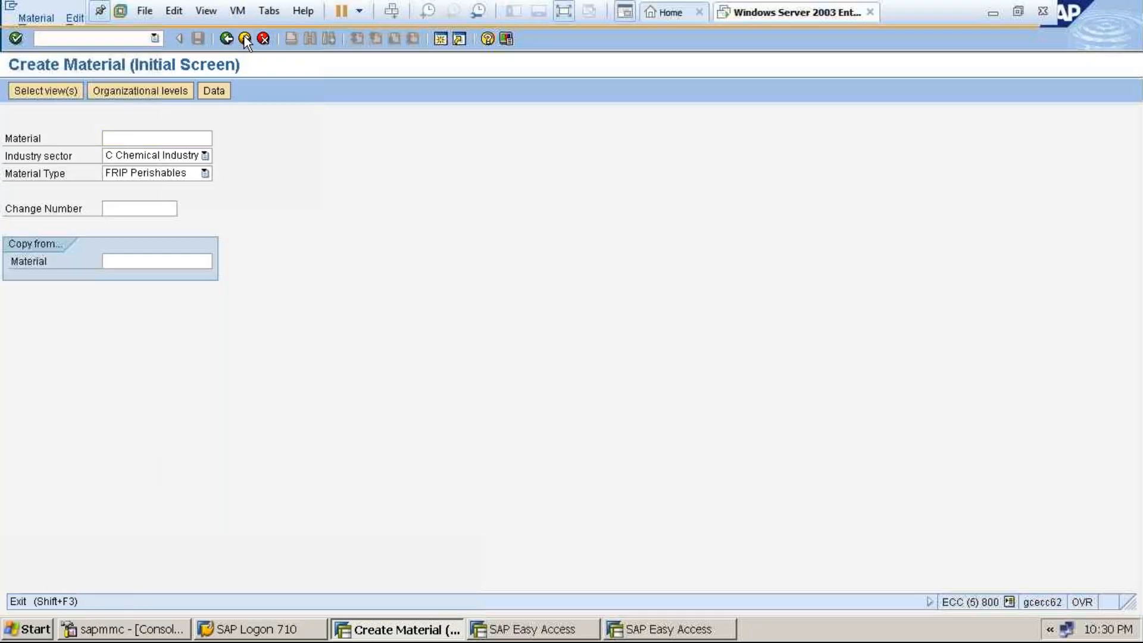
pyautogui.write('mm60')
pyautogui.press('Return')
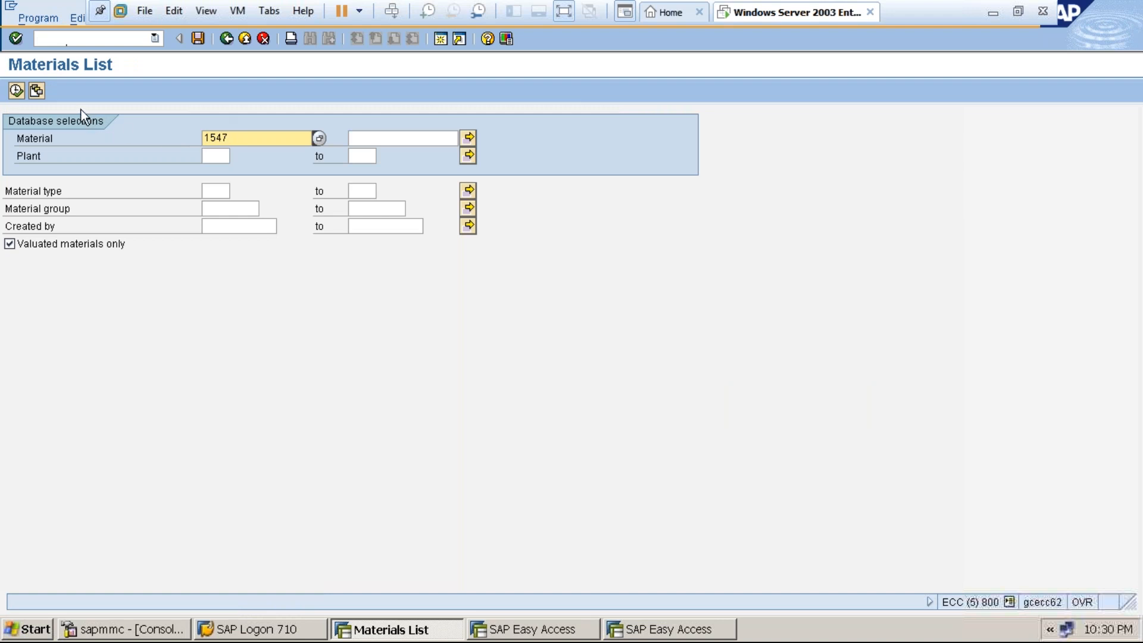
pyautogui.click(16, 91)
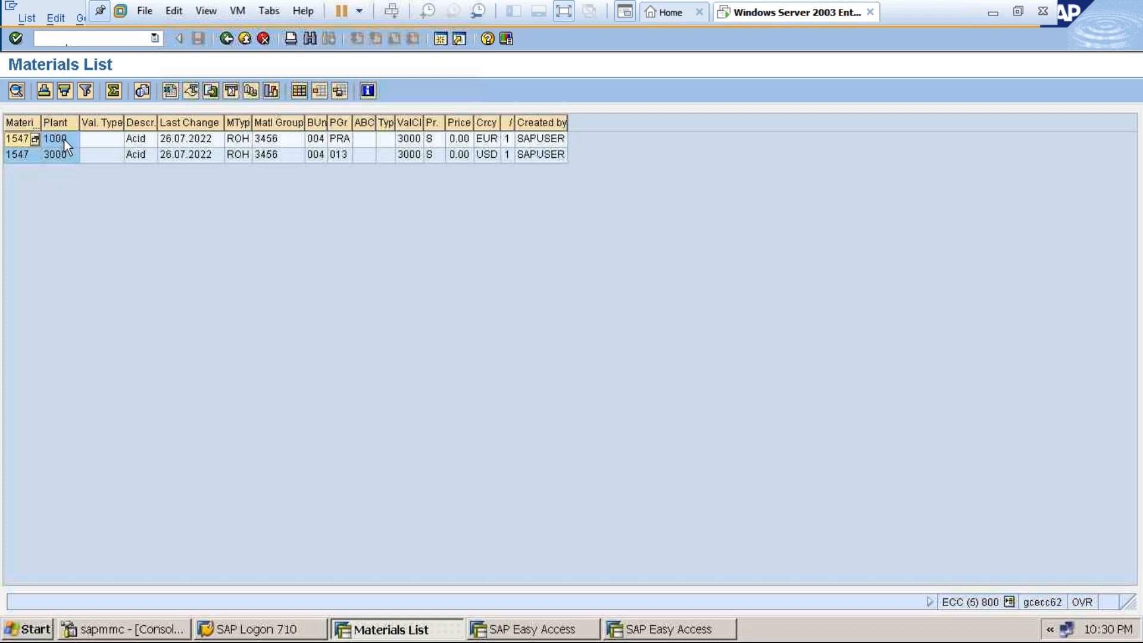
# Examine the plant entries listed for material 1547, then return to SAP Easy Access.
pyautogui.click(66, 139)
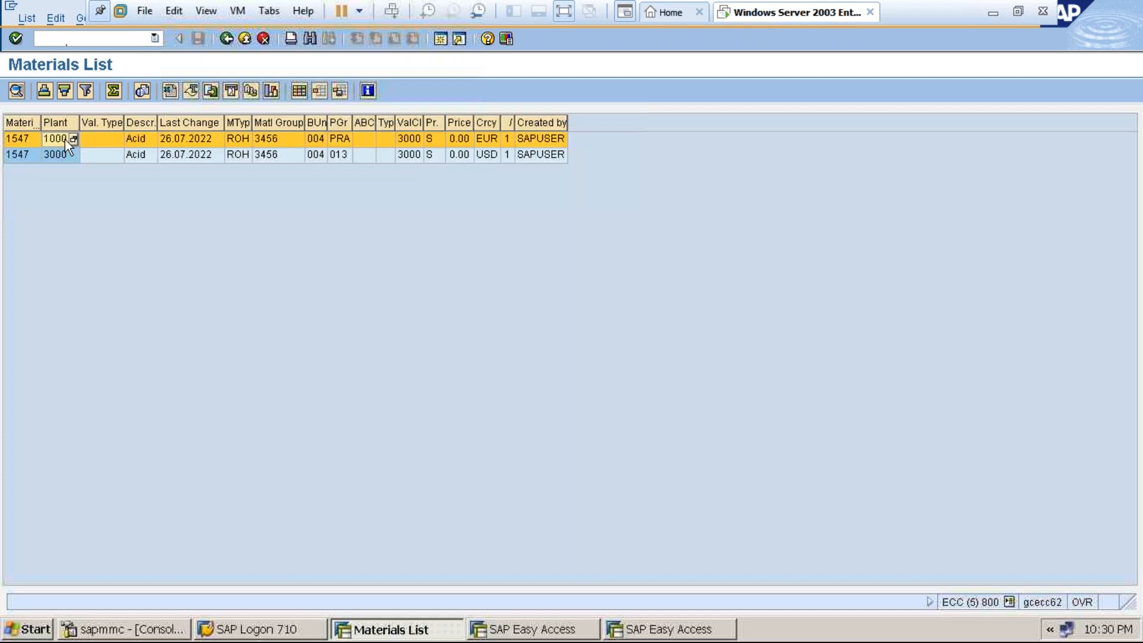
pyautogui.click(19, 152)
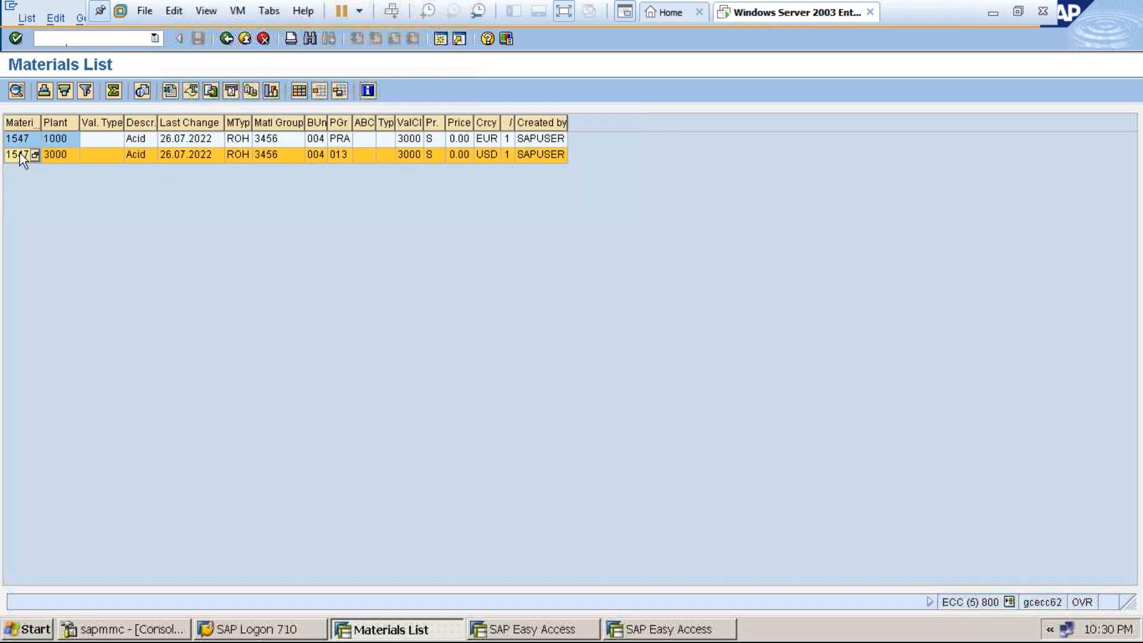
pyautogui.click(61, 157)
pyautogui.click(226, 40)
pyautogui.click(226, 39)
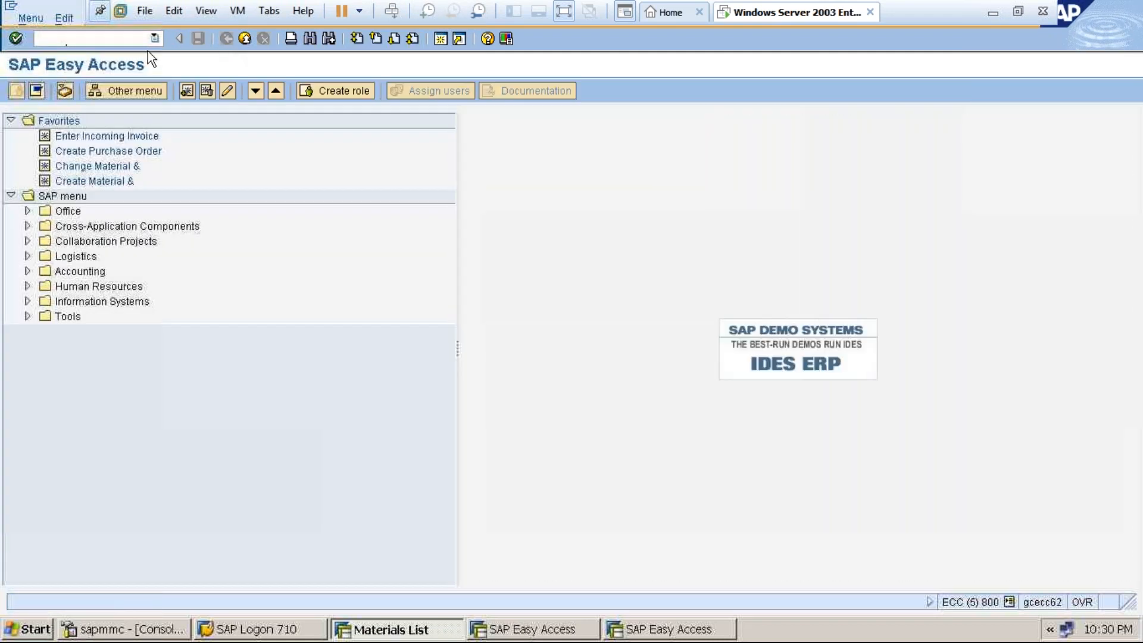
# Start mm01 again for material 1547, keep the preselected views and bring up the organizational levels.
pyautogui.write('mm01')
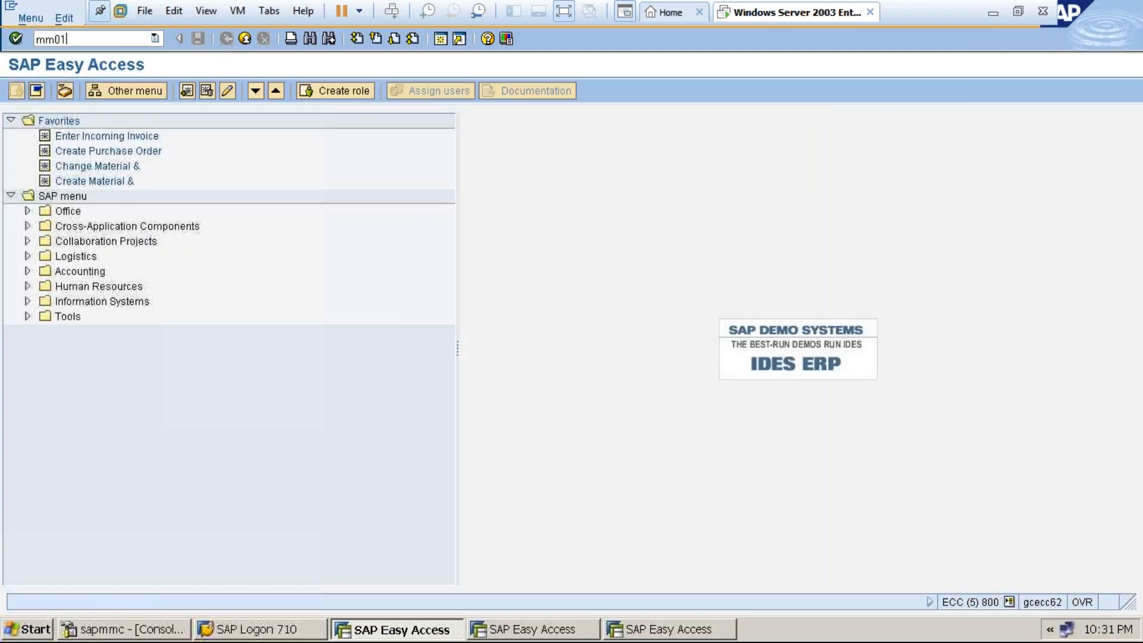
pyautogui.press('Return')
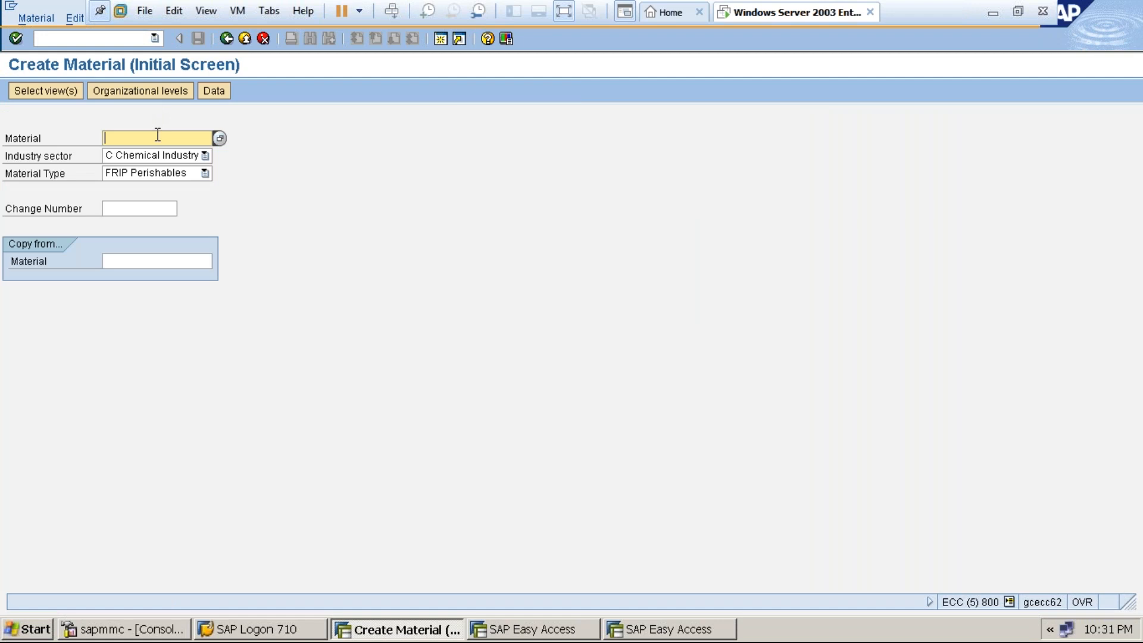
pyautogui.write('1547')
pyautogui.press('Return')
pyautogui.press('Return')
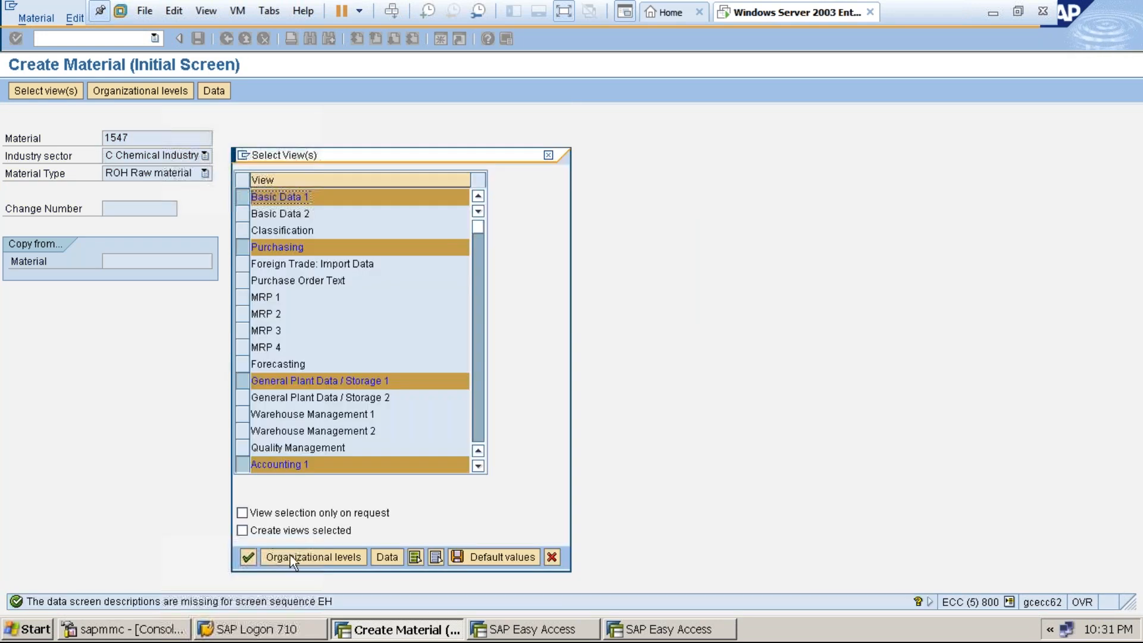
pyautogui.click(294, 555)
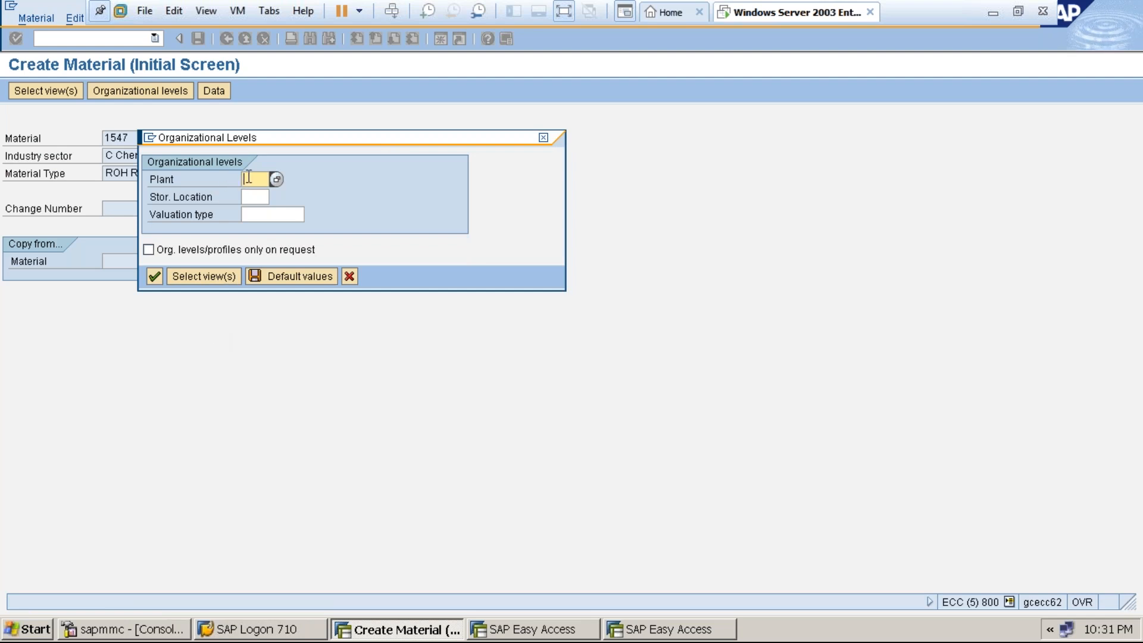
# Choose plant 2000 and storage location 0001 as the organizational levels for extending material 1547.
pyautogui.write('2000')
pyautogui.click(259, 198)
pyautogui.write('0001')
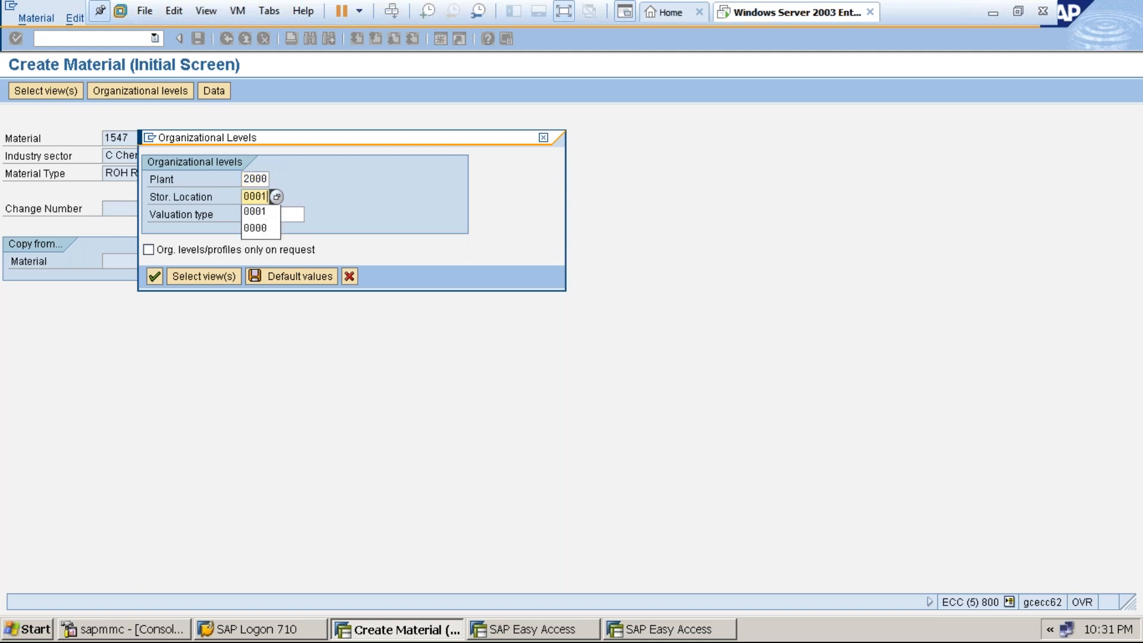
pyautogui.press('Return')
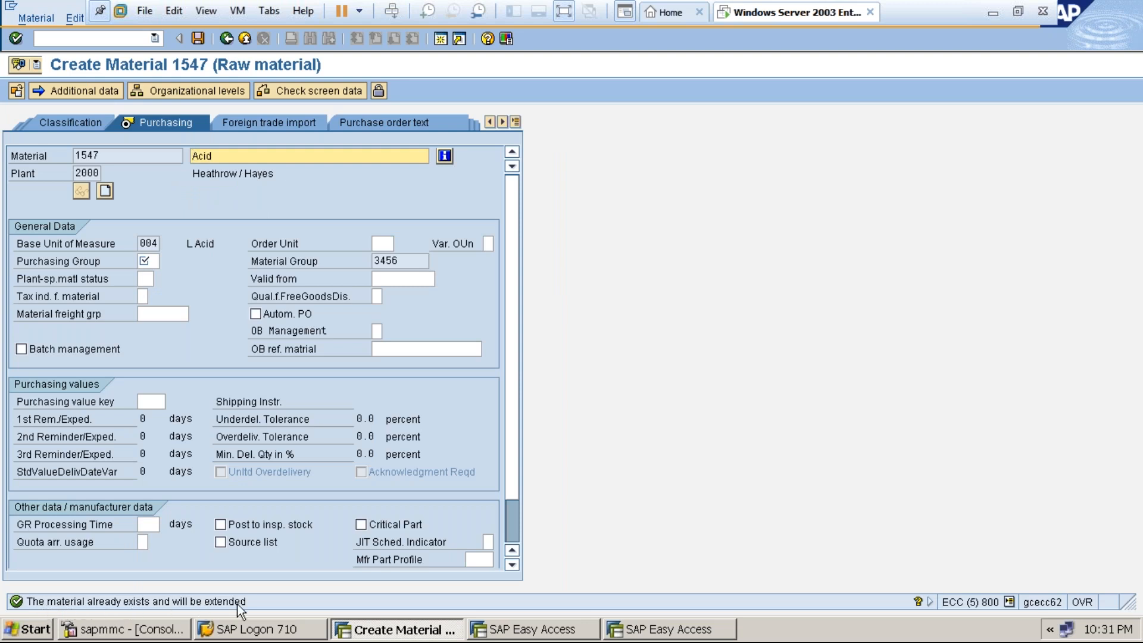
# Set purchasing group 001 and valuation class 3000 for plant 2000 and save the extension of material 1547.
pyautogui.click(152, 262)
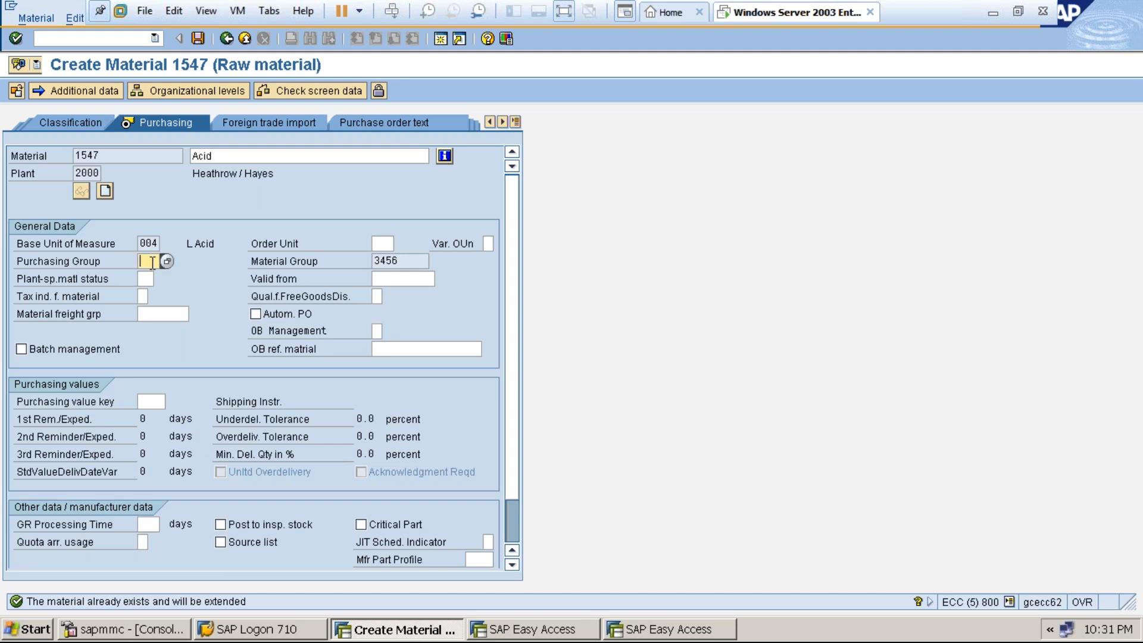
pyautogui.write('001')
pyautogui.press('Return')
pyautogui.press('Return')
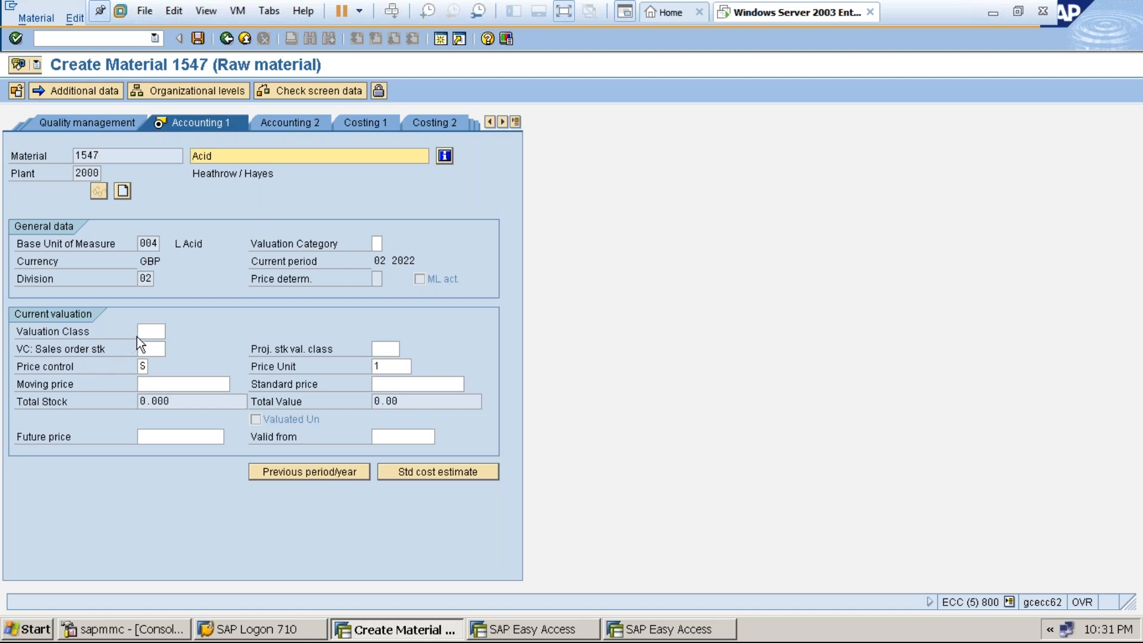
pyautogui.click(141, 331)
pyautogui.write('3000')
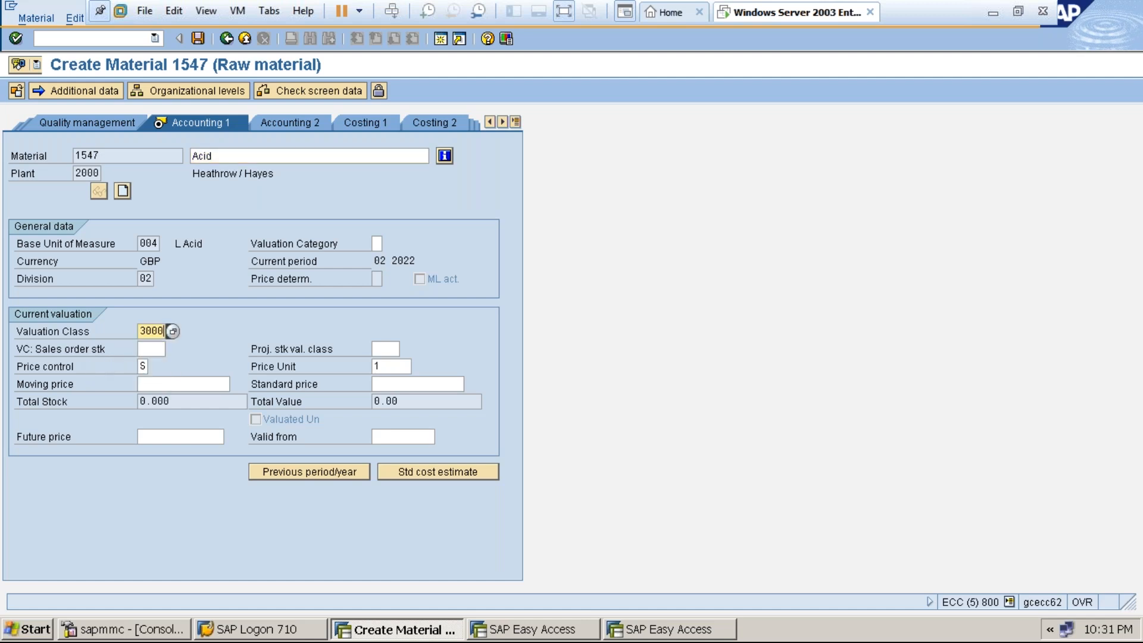
pyautogui.press('Return')
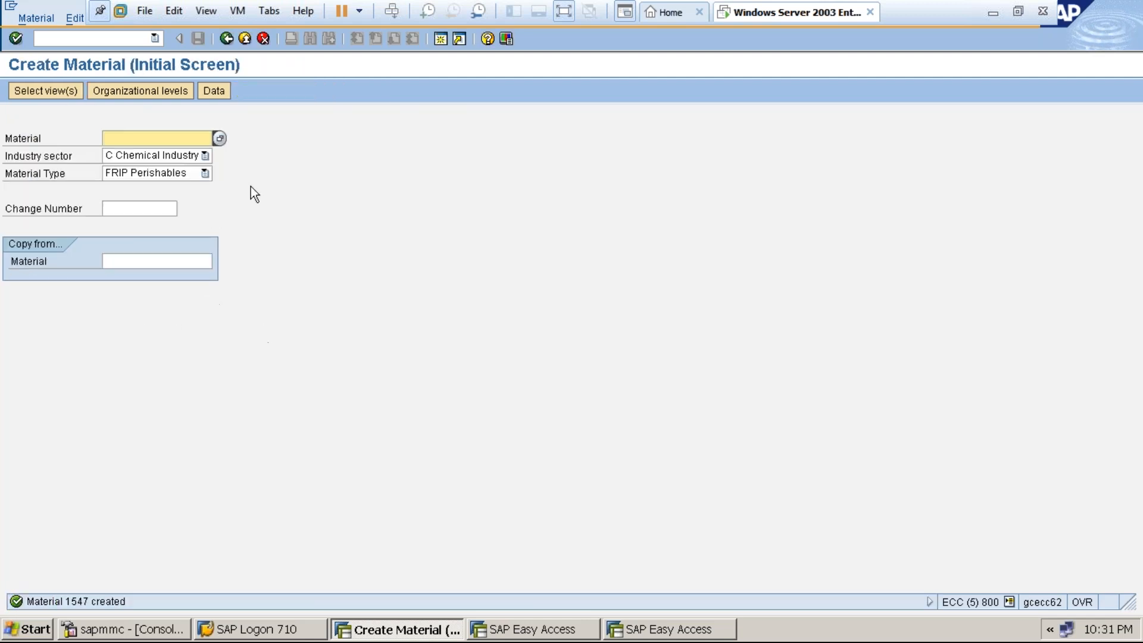
# Leave material creation and run the mm60 materials list for material 1547.
pyautogui.click(245, 38)
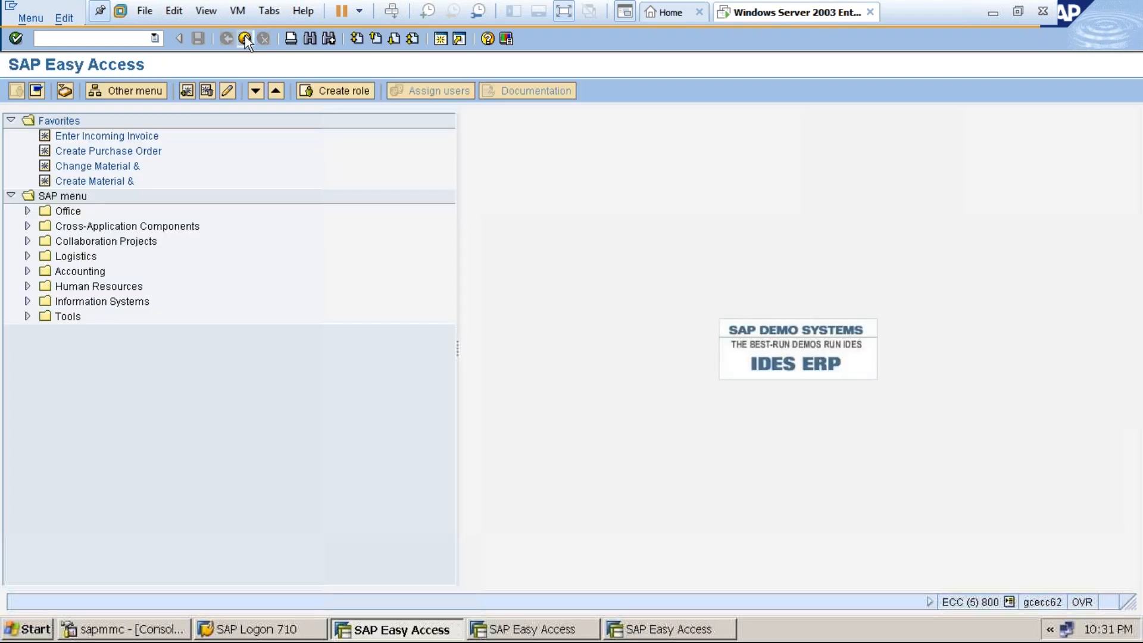
pyautogui.click(245, 38)
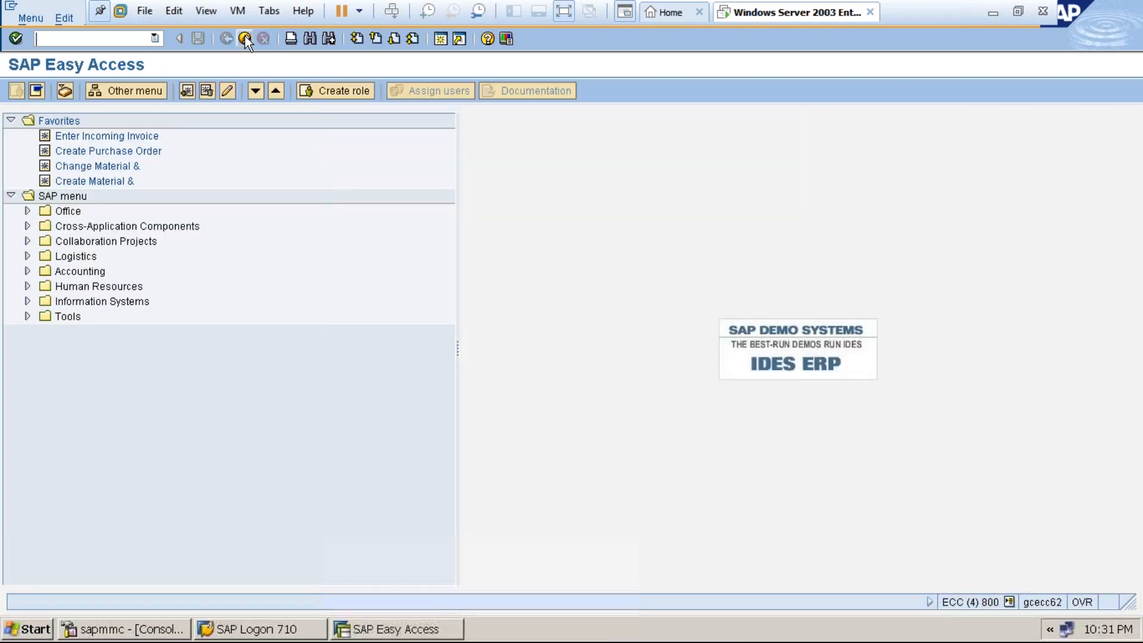
pyautogui.write('mm60')
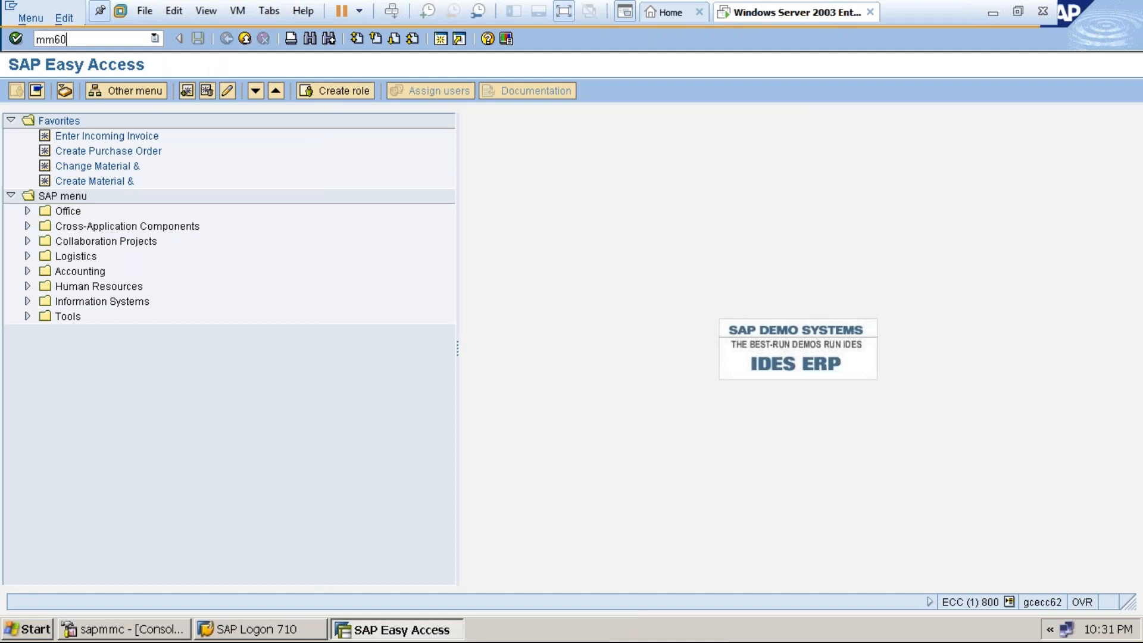
pyautogui.press('Return')
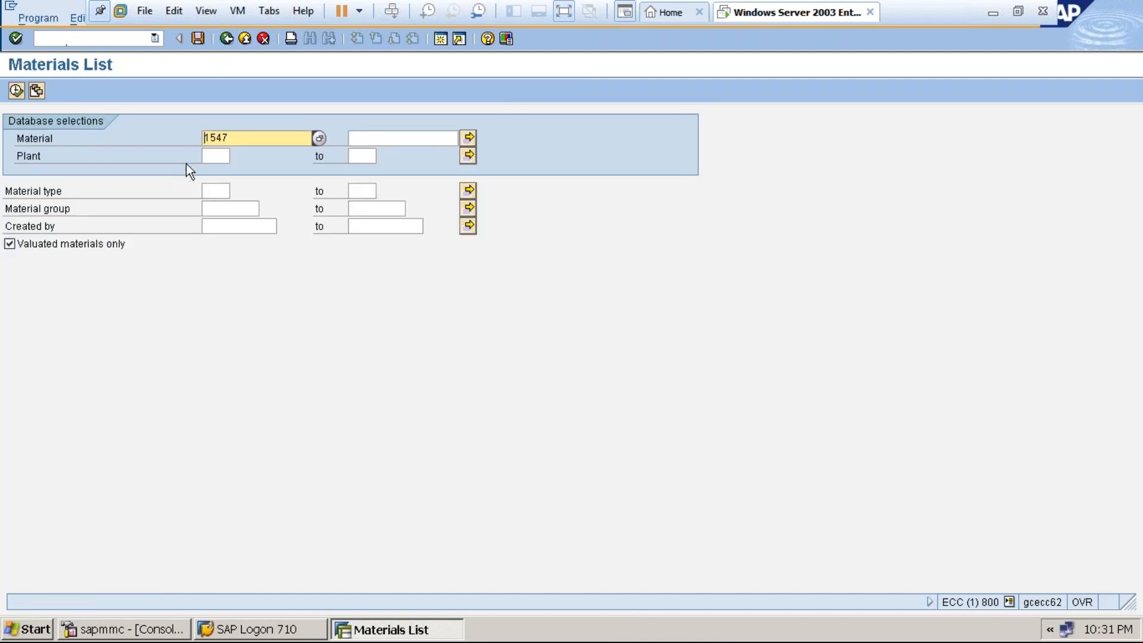
pyautogui.click(17, 90)
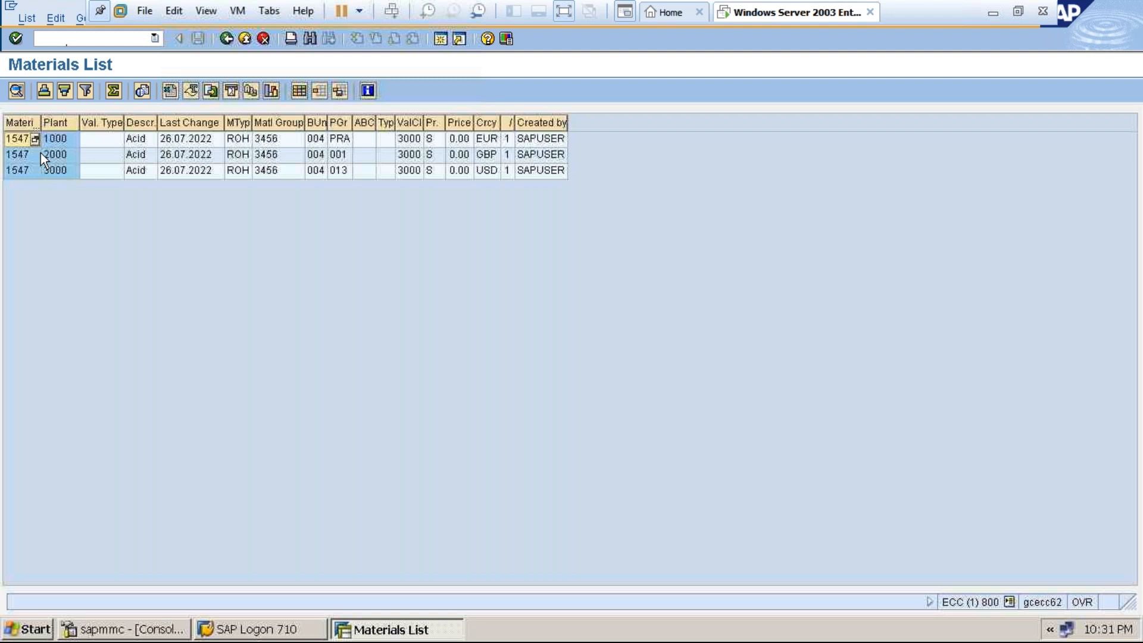
# Examine the material and plant entries of each listed row for material 1547, then return to SAP Easy Access.
pyautogui.click(19, 140)
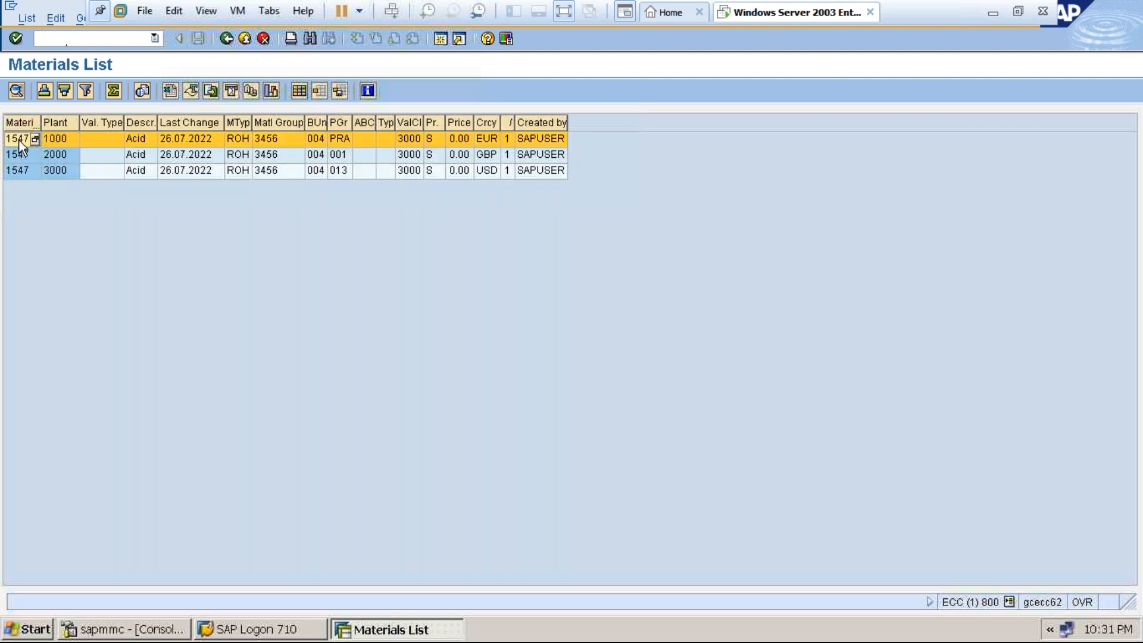
pyautogui.click(60, 138)
pyautogui.click(17, 155)
pyautogui.click(51, 158)
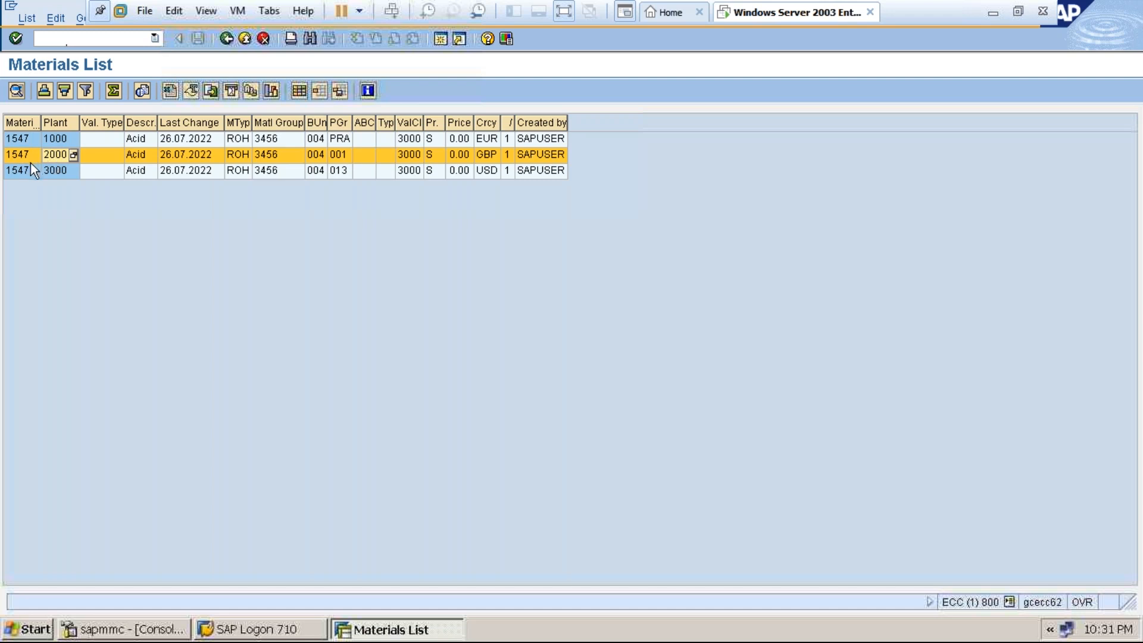
pyautogui.click(22, 172)
pyautogui.click(61, 172)
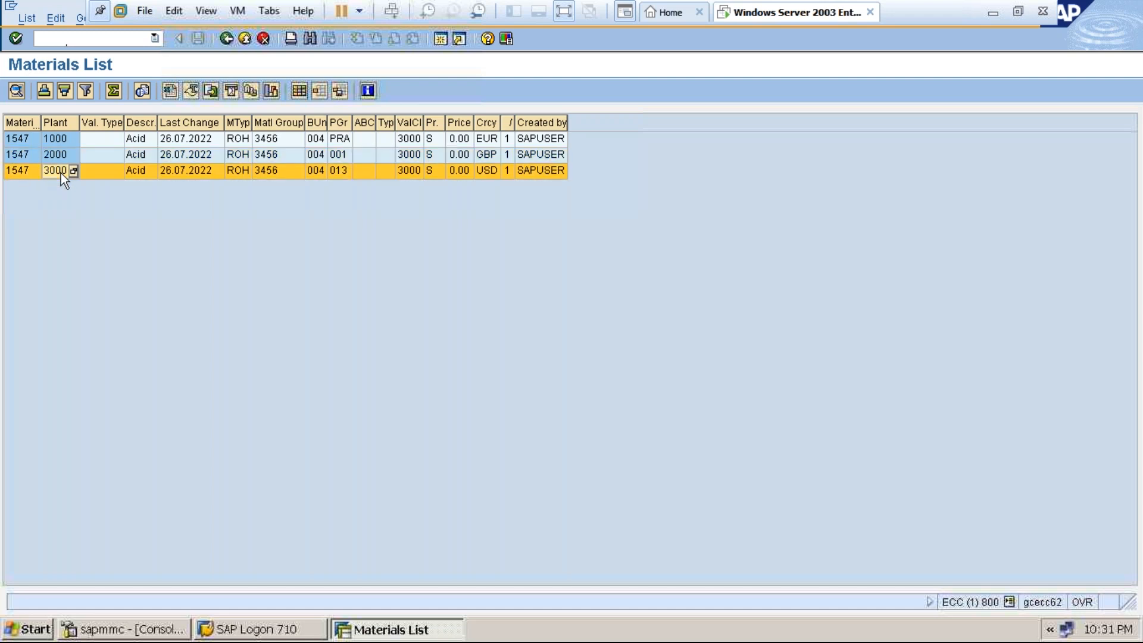
pyautogui.click(228, 39)
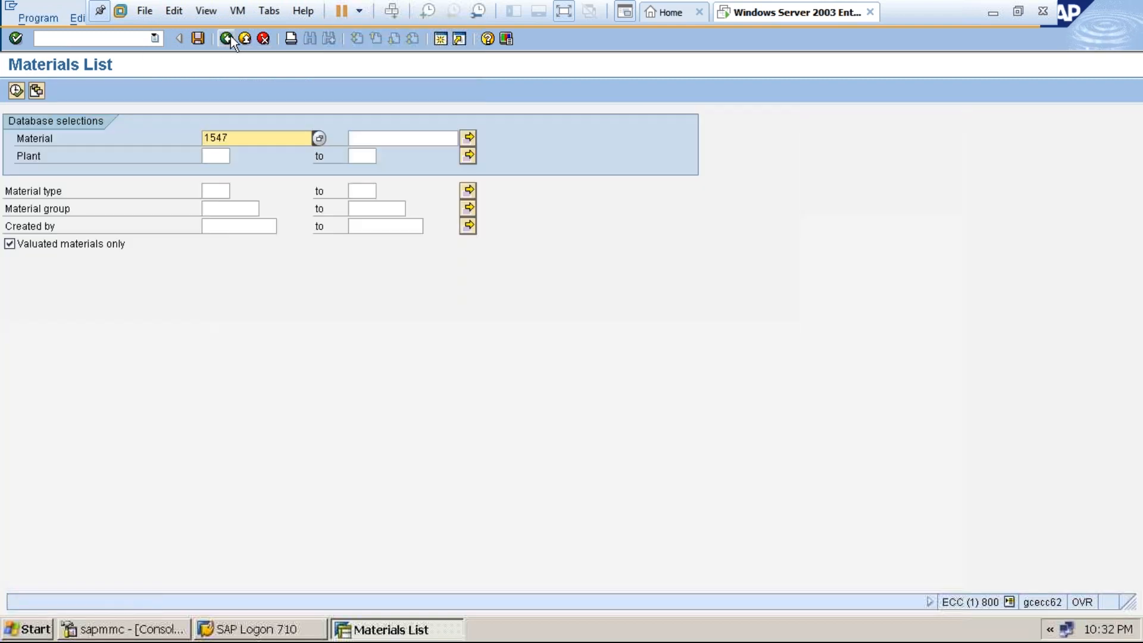
pyautogui.click(228, 38)
# Open material 1547 for changes with mm02 at plant 3000 and storage location 0001.
pyautogui.write('mm02')
pyautogui.press('Return')
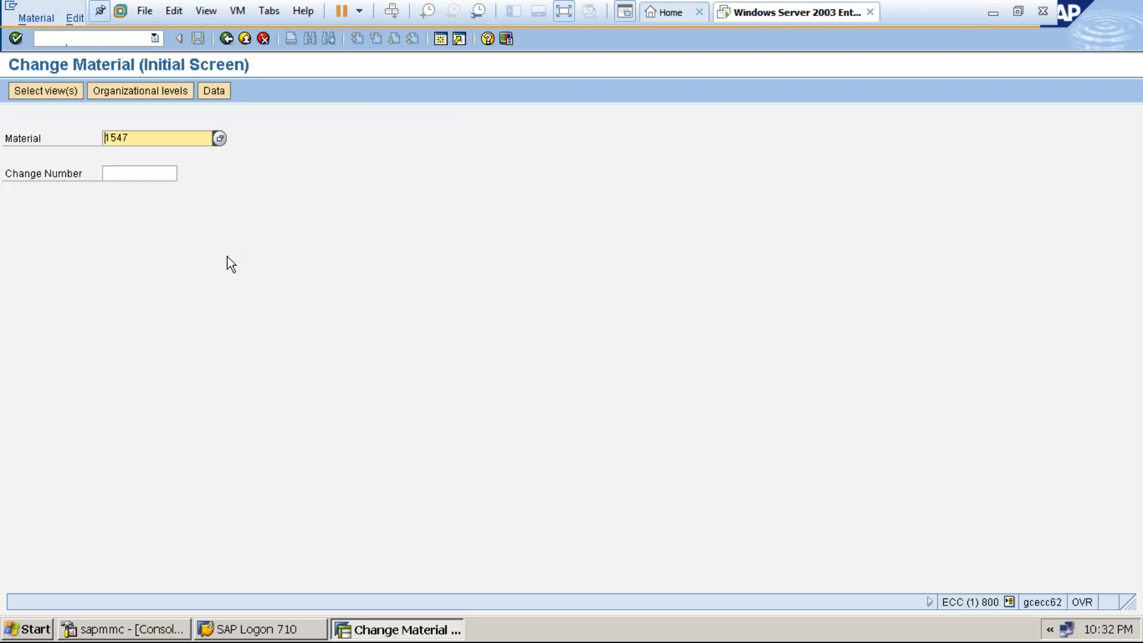
pyautogui.press('Return')
pyautogui.click(310, 485)
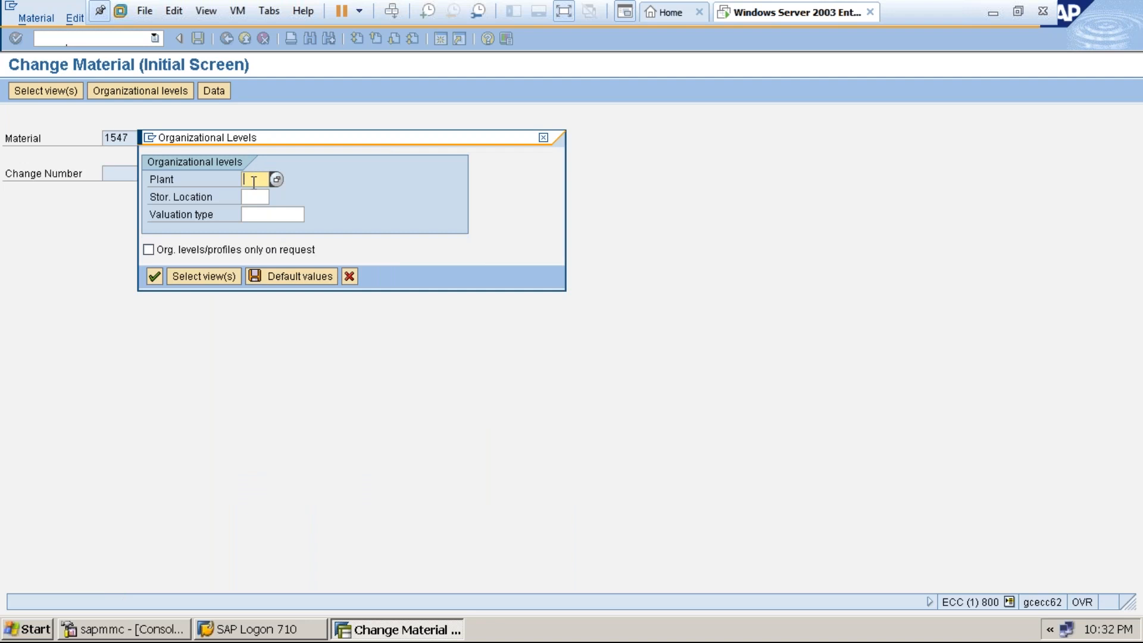
pyautogui.write('1')
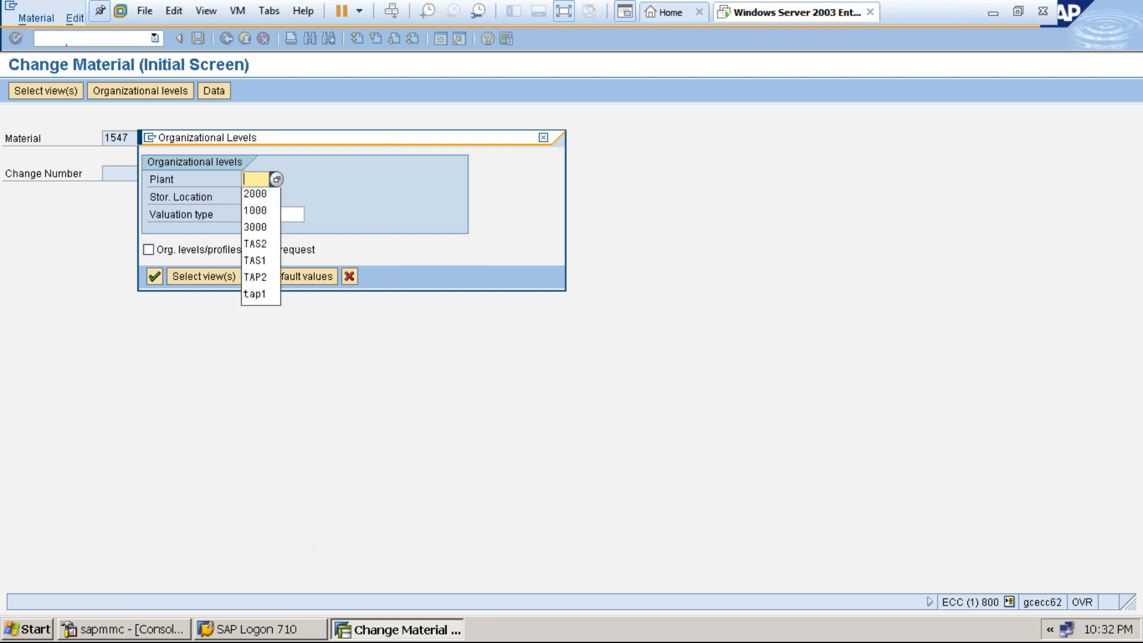
pyautogui.write('3000')
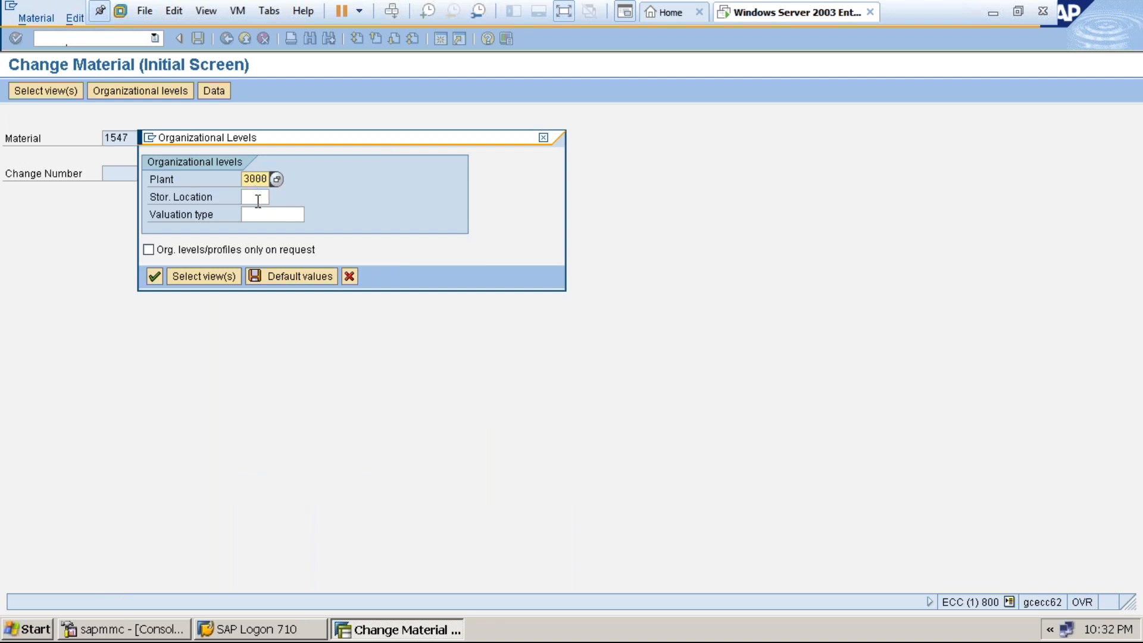
pyautogui.click(258, 197)
pyautogui.write('0001')
pyautogui.press('Return')
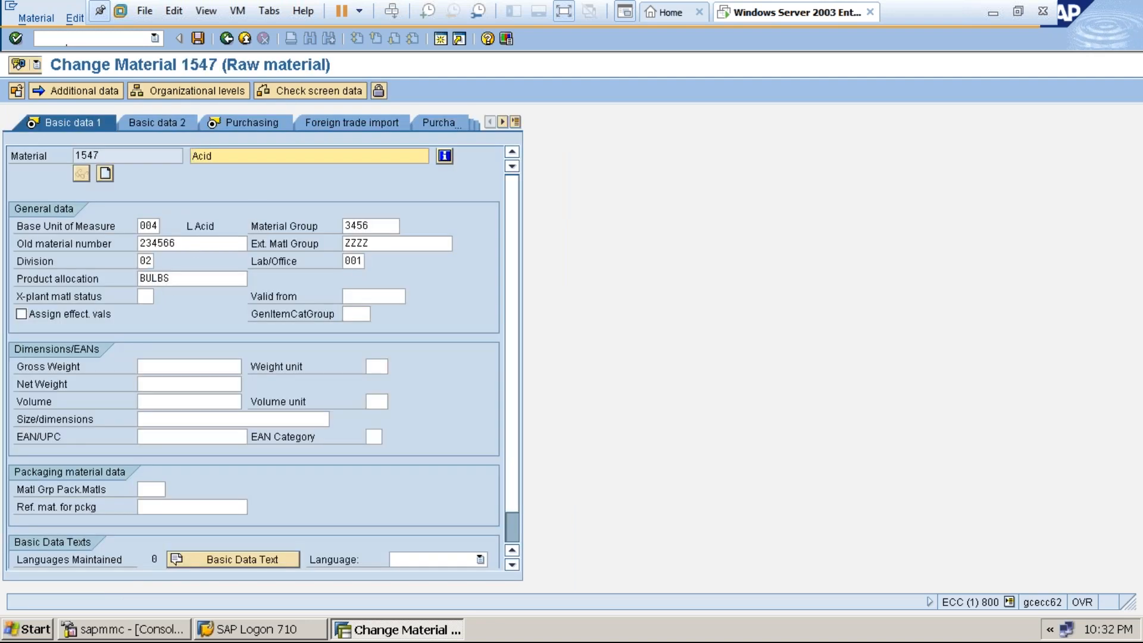
# Set the X-plant material status to 01, view the purchasing data, save material 1547 and exit the transaction.
pyautogui.click(145, 295)
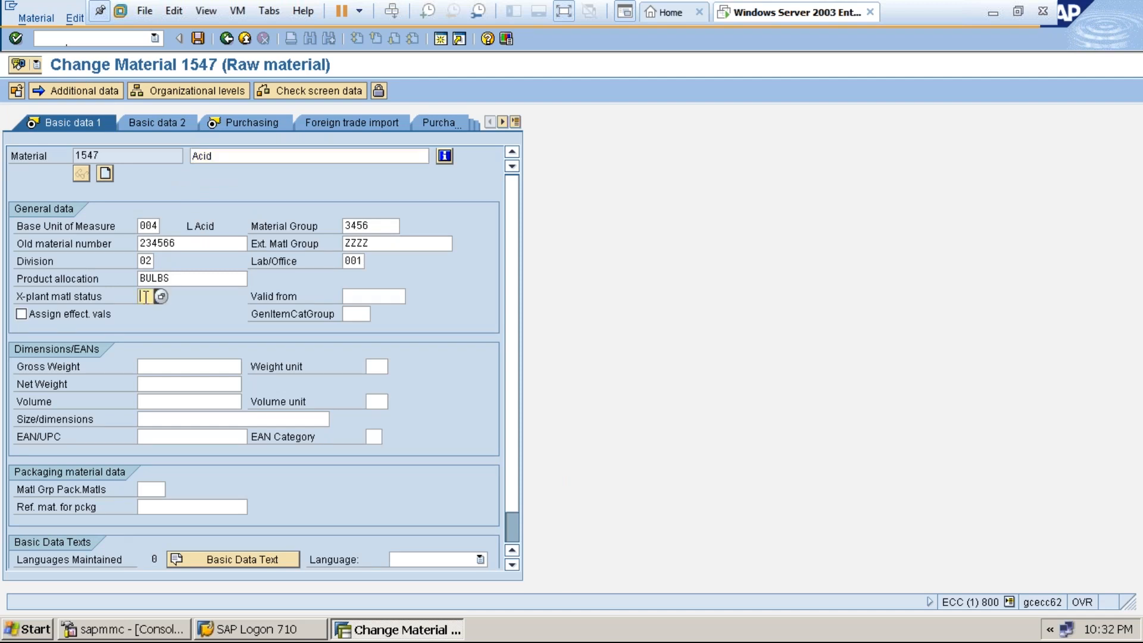
pyautogui.write('01')
pyautogui.click(252, 122)
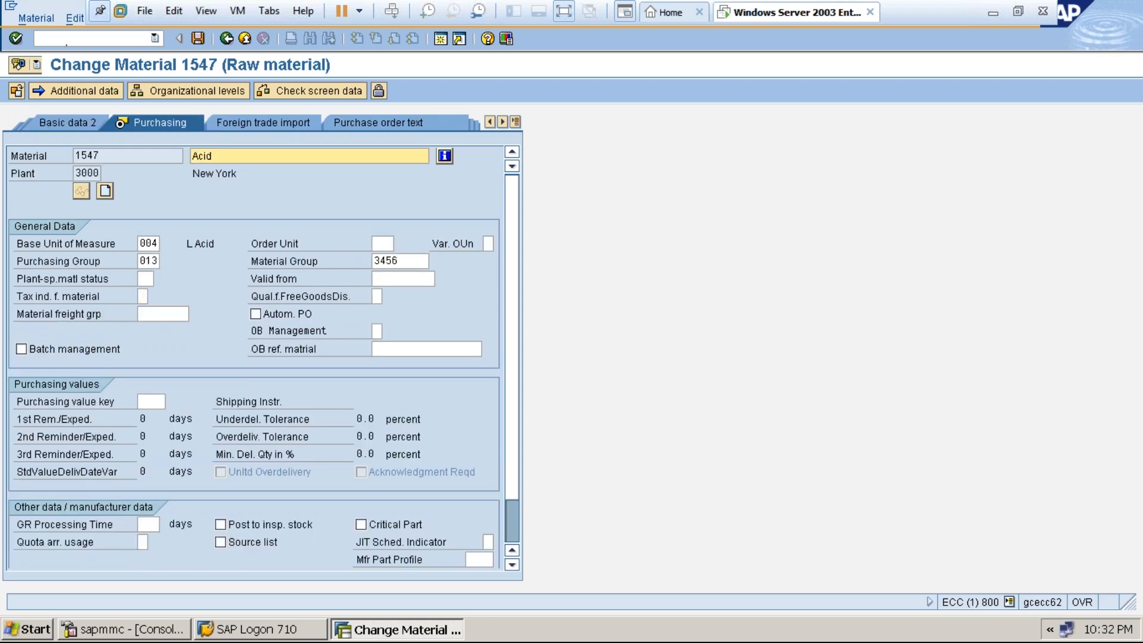
pyautogui.click(199, 36)
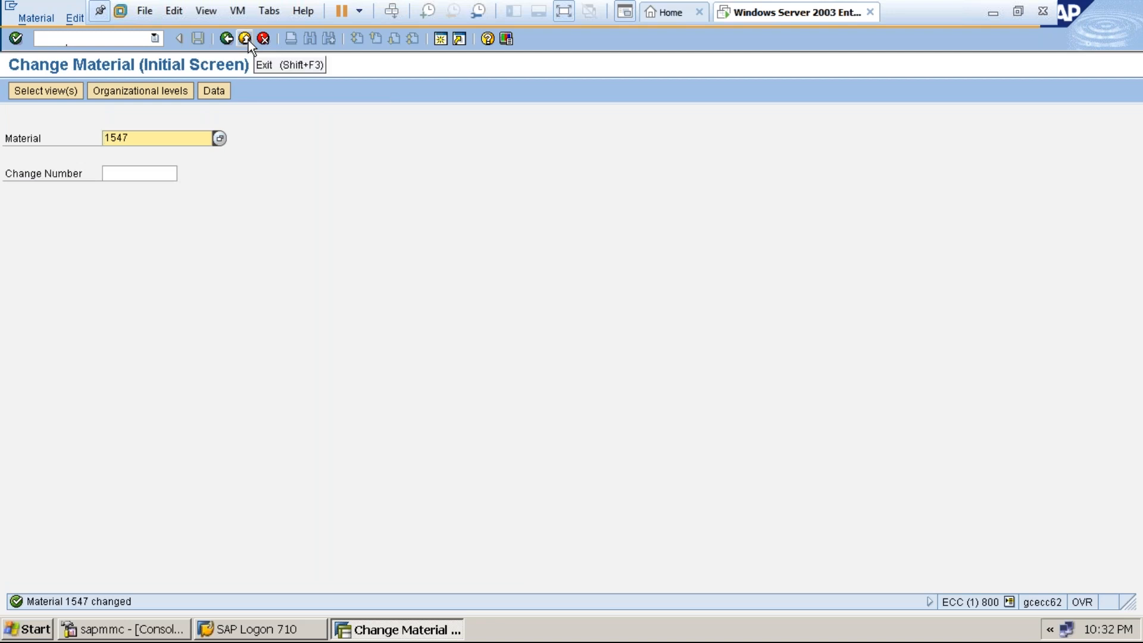
pyautogui.click(245, 39)
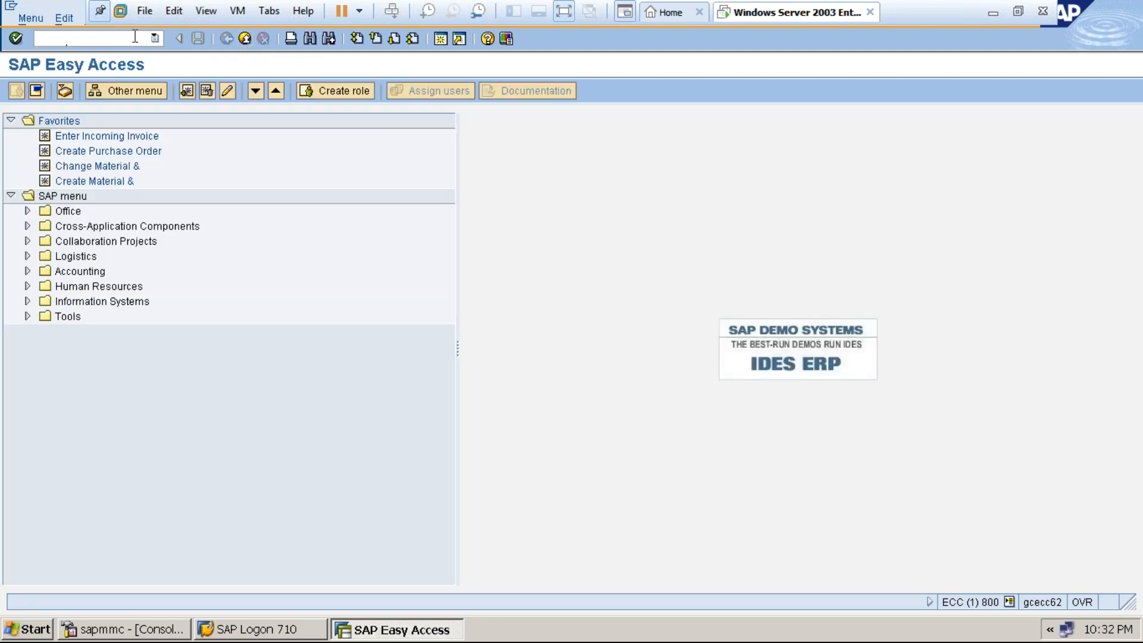
# Start a standard purchase order with me21n for vendor 1000, purchasing organization 1000 and purchasing group RAJ.
pyautogui.write('me21n')
pyautogui.press('Return')
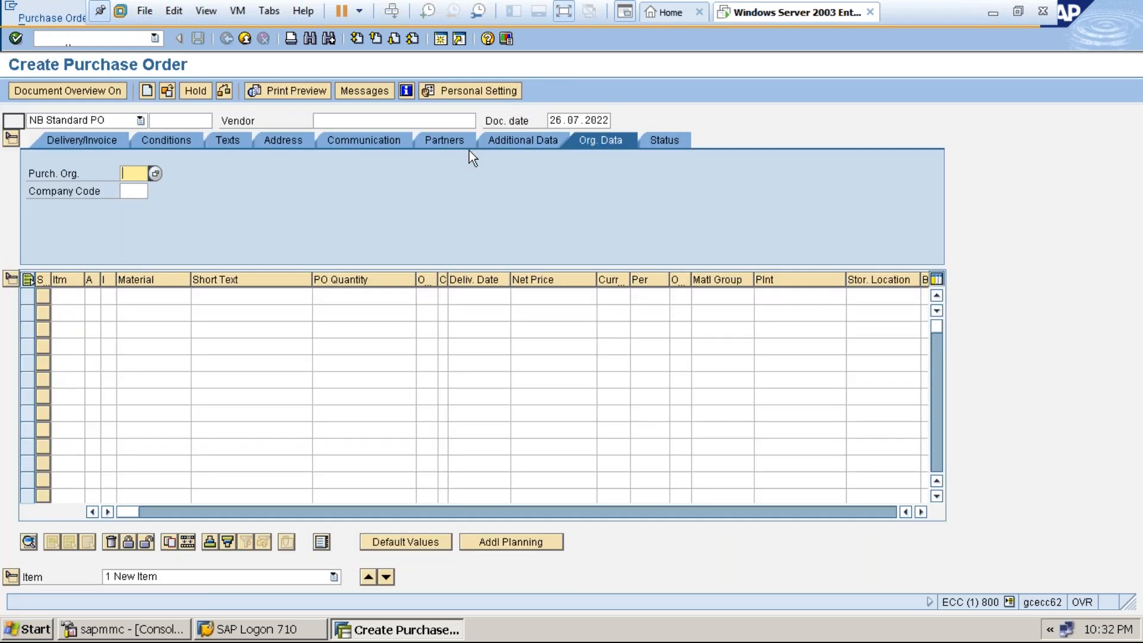
pyautogui.click(389, 121)
pyautogui.write('1000')
pyautogui.press('Return')
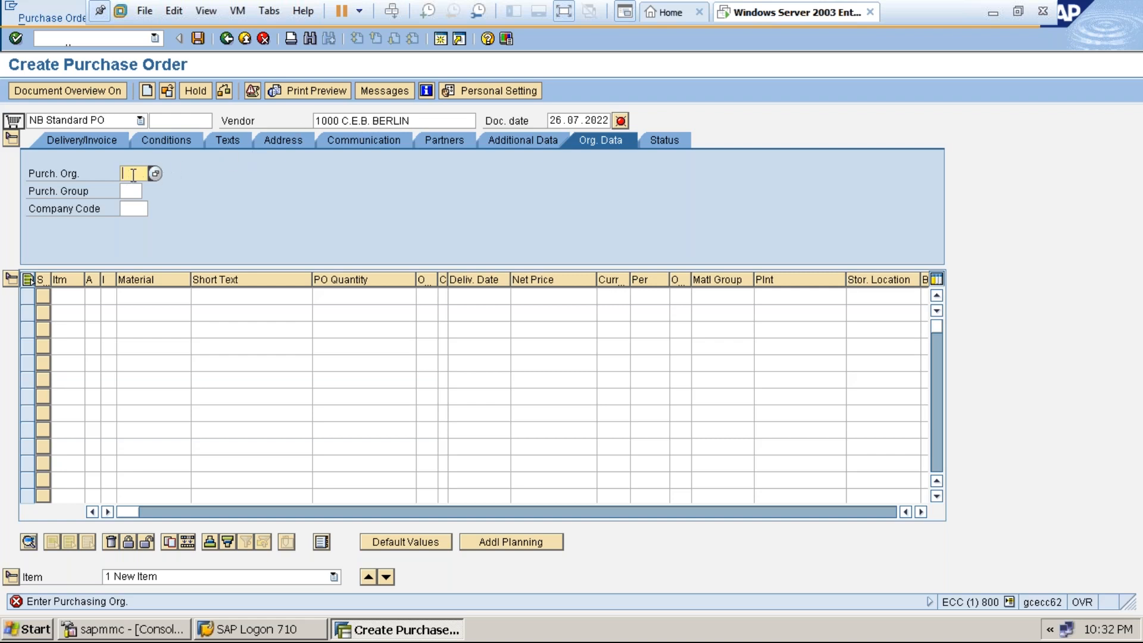
pyautogui.write('1000')
pyautogui.click(131, 192)
pyautogui.write('raj')
pyautogui.press('Return')
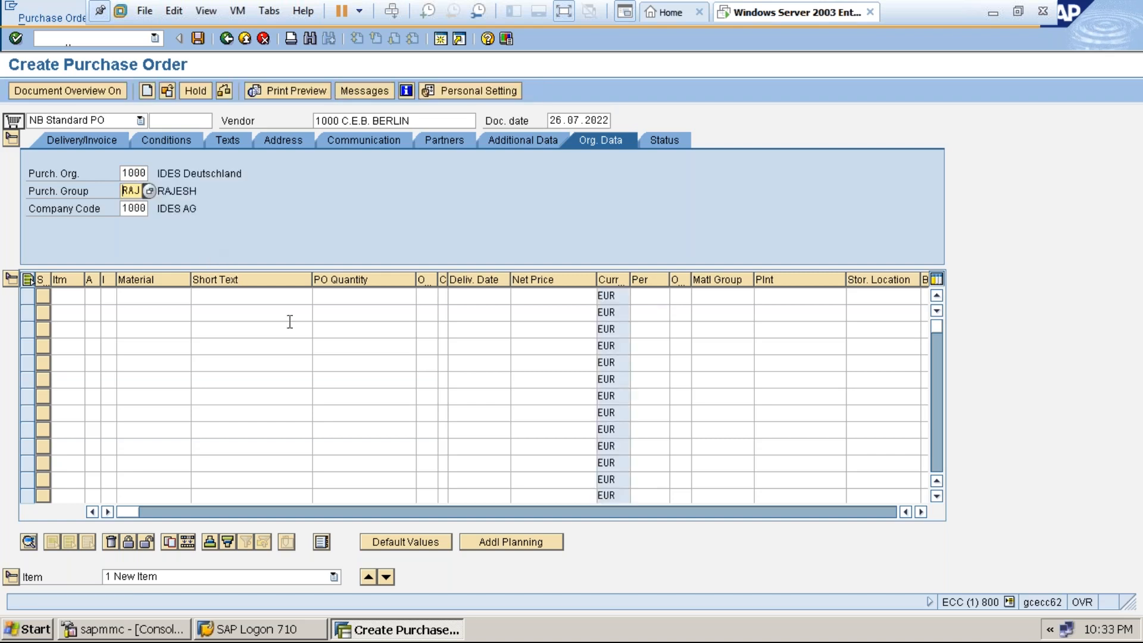
# Enter material 1547 with a PO quantity of 10 in the first item row.
pyautogui.click(146, 299)
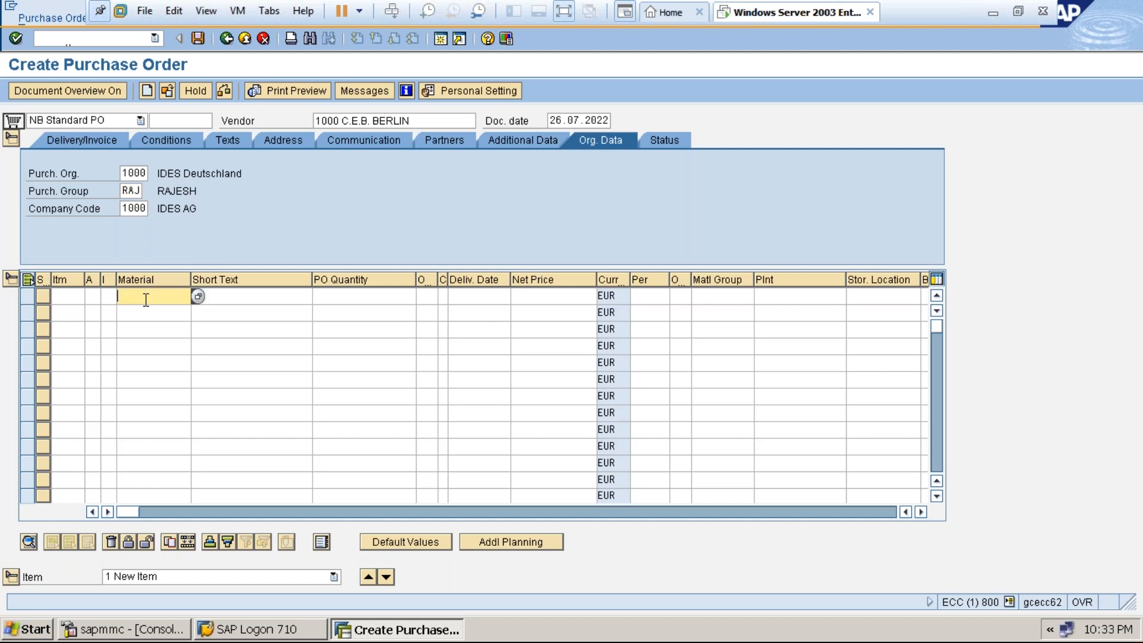
pyautogui.click(146, 312)
pyautogui.click(338, 294)
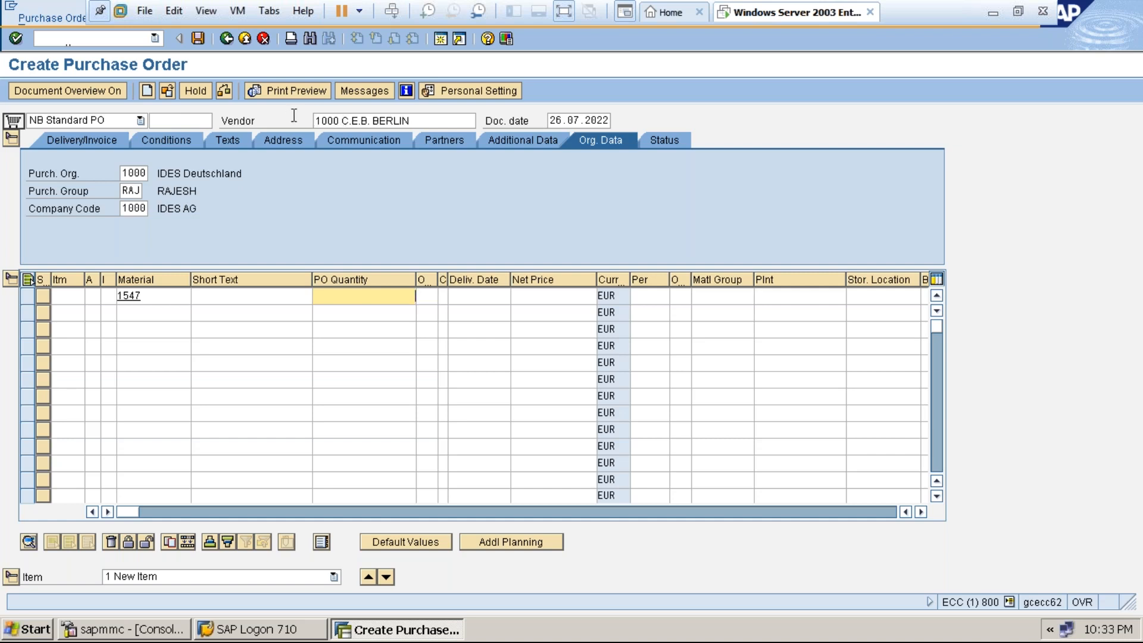
pyautogui.click(324, 121)
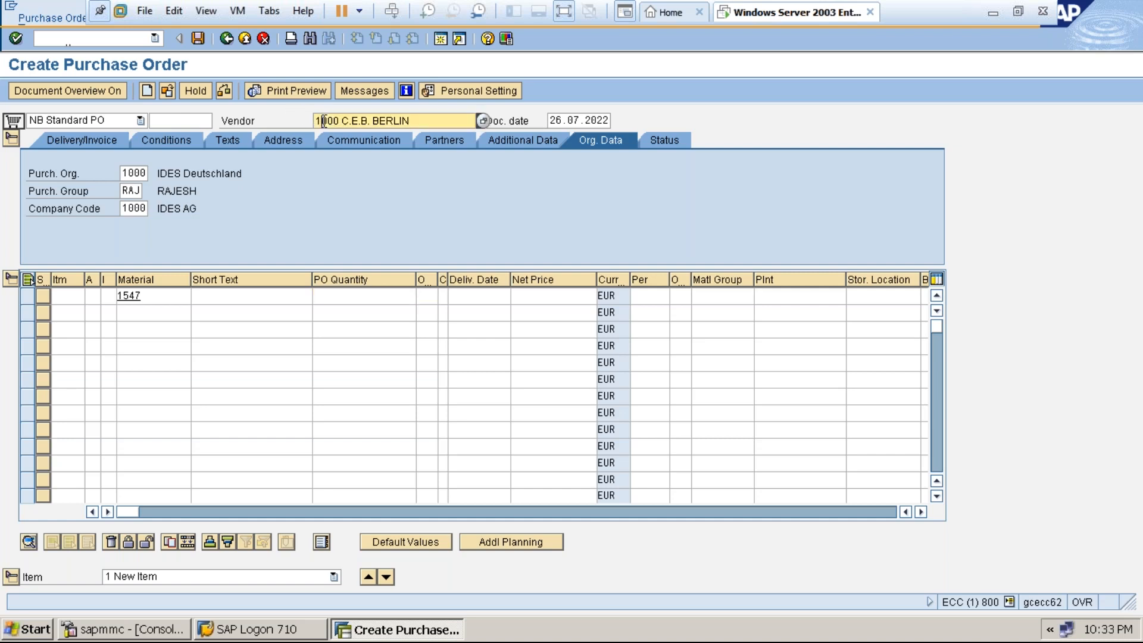
pyautogui.click(365, 297)
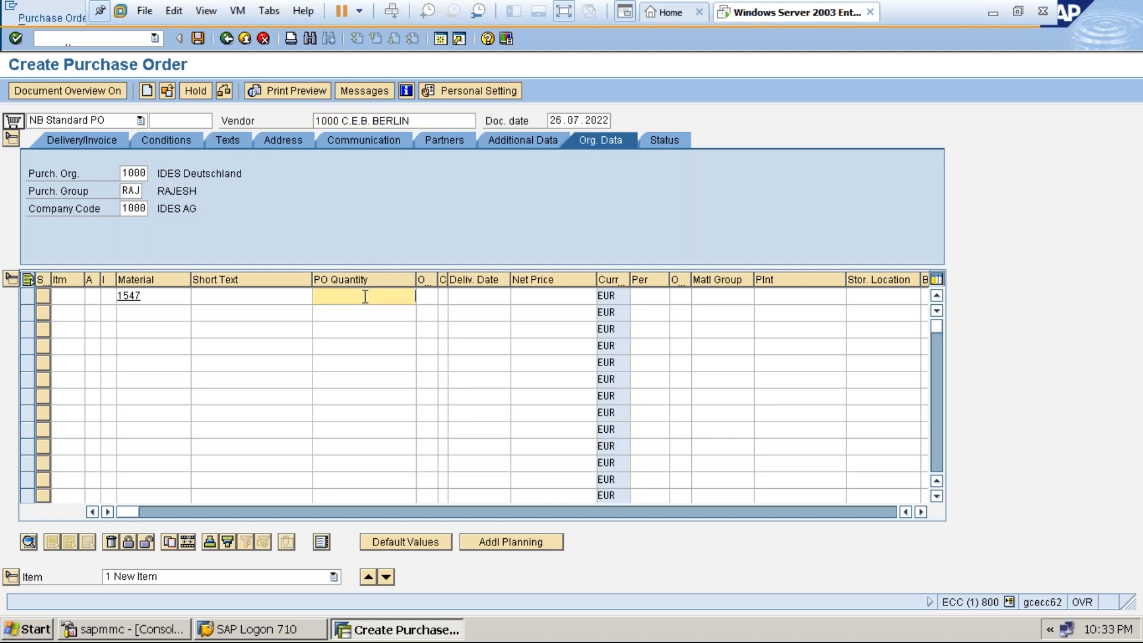
# Set the item's net price to 1000, its plant to 1000 and its storage location to 0001.
pyautogui.click(525, 293)
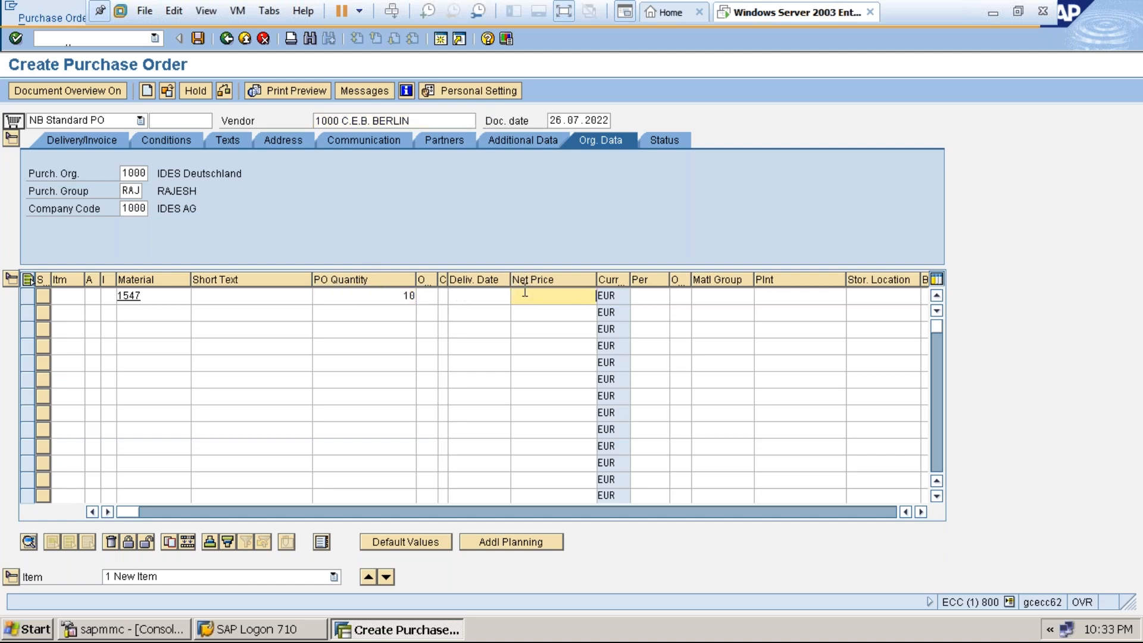
pyautogui.write('1000')
pyautogui.click(774, 294)
pyautogui.write('1000')
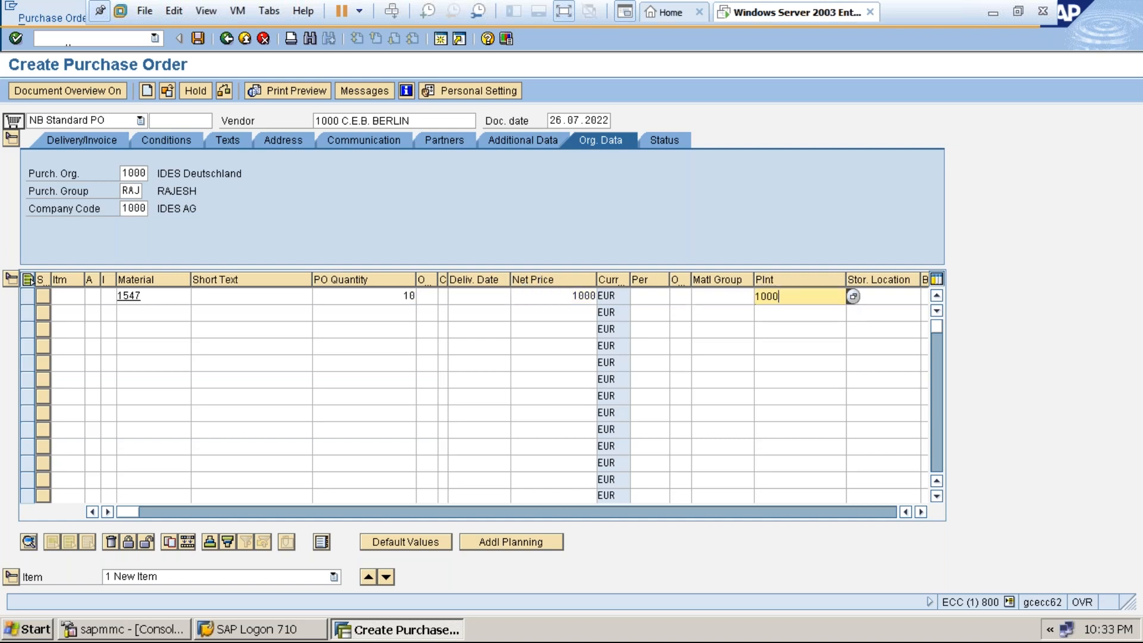
pyautogui.click(877, 297)
pyautogui.write('0001')
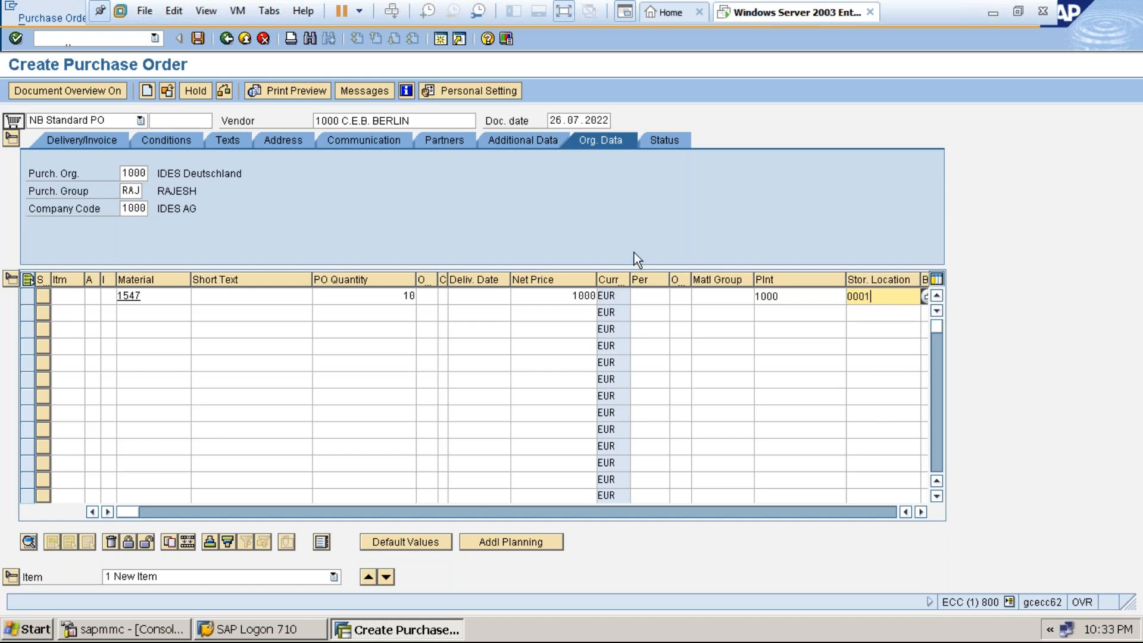
pyautogui.click(344, 121)
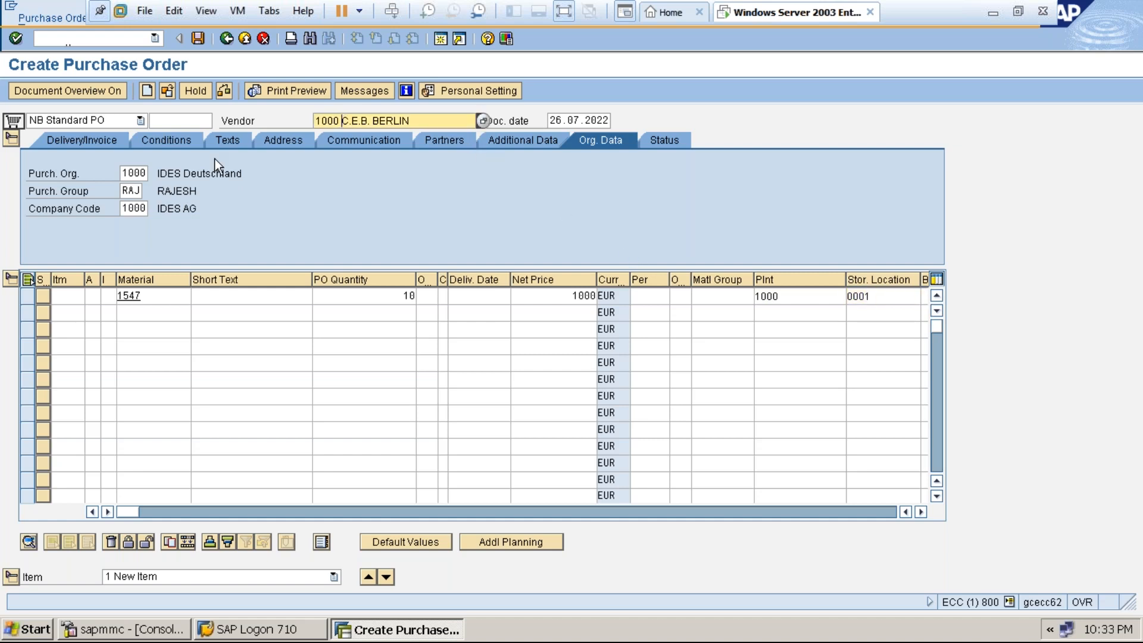
# Check the order's vendor, purchasing organization and company code against the item's plant, then validate the purchase order entries.
pyautogui.click(136, 173)
pyautogui.click(140, 208)
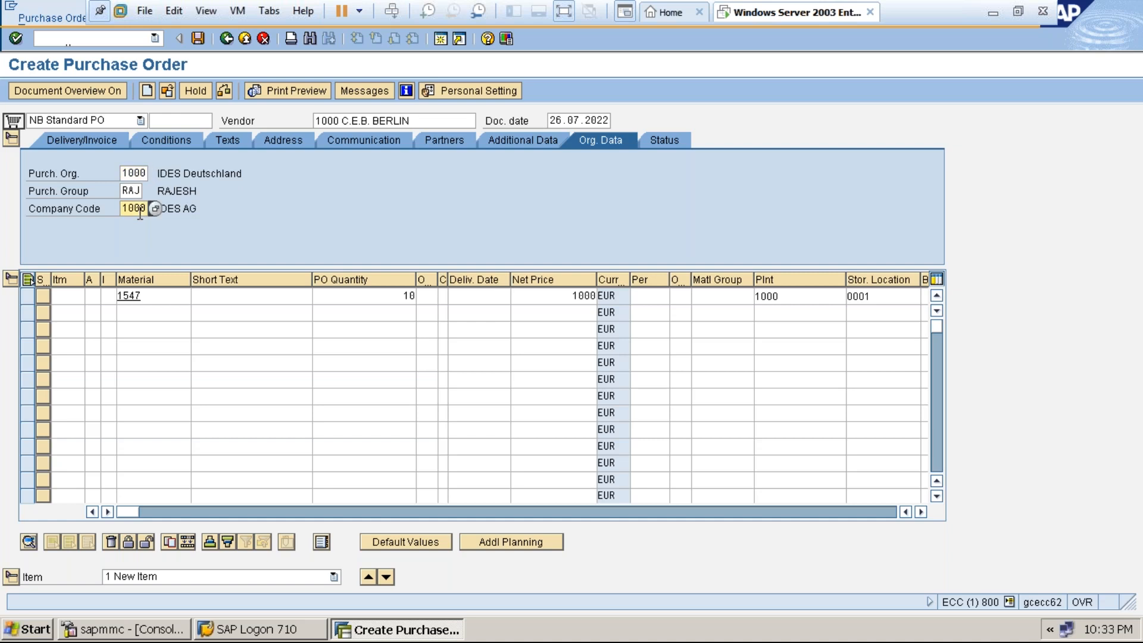
pyautogui.click(780, 297)
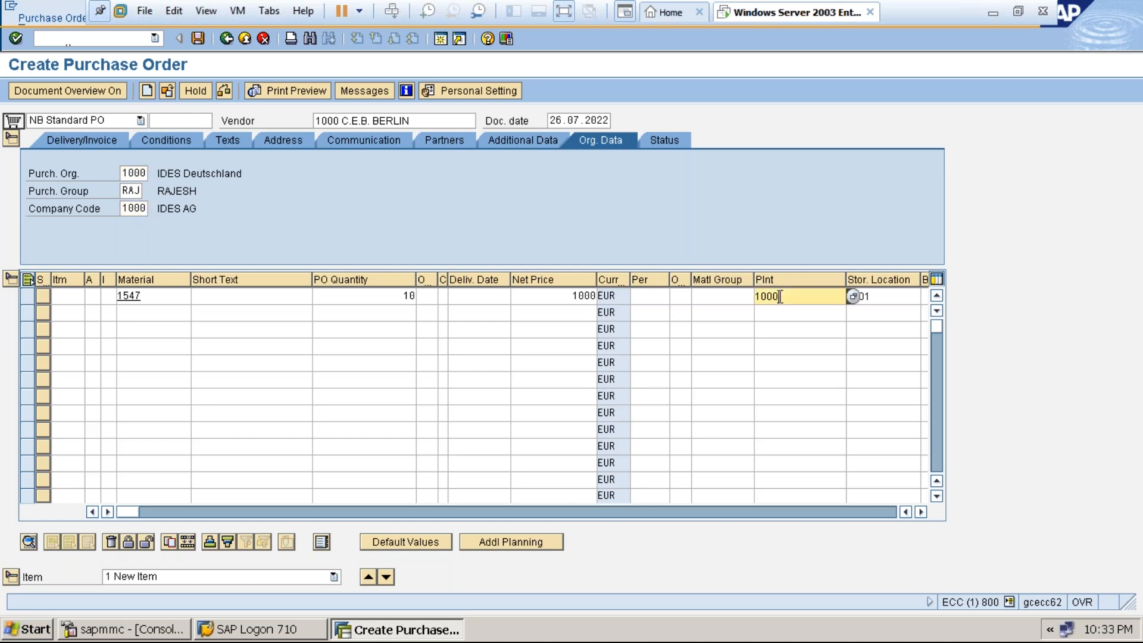
pyautogui.click(364, 115)
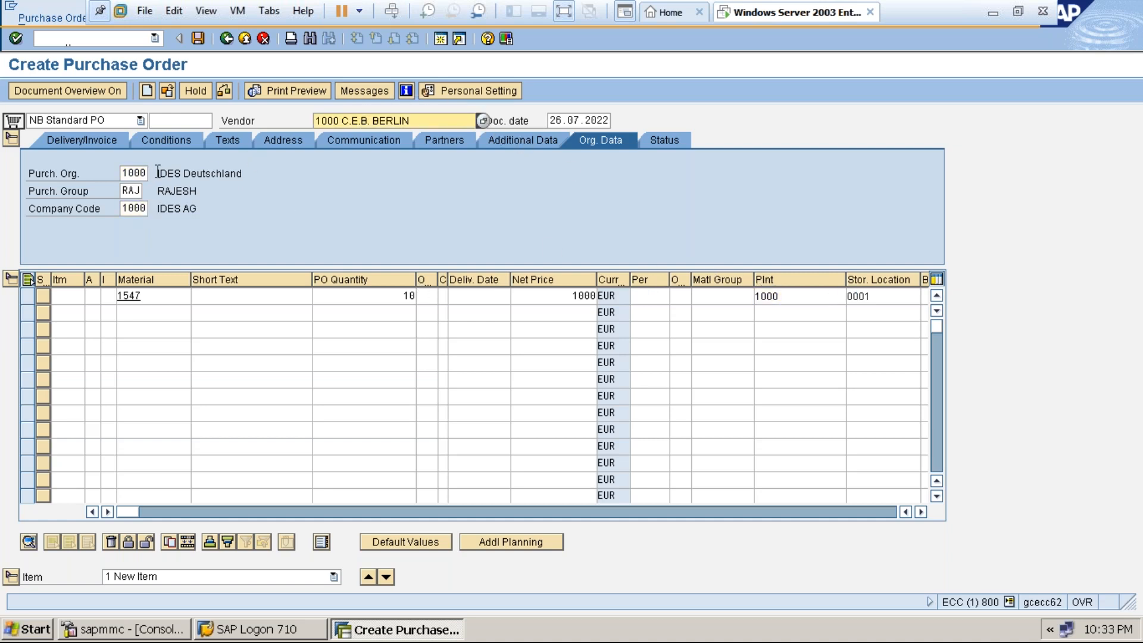
pyautogui.click(131, 173)
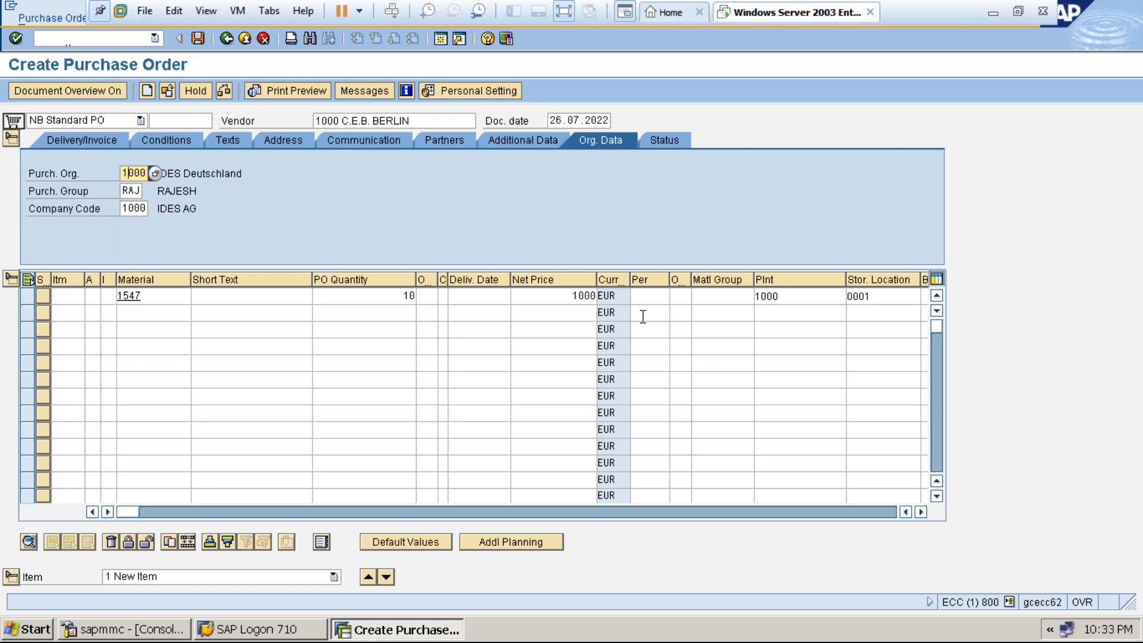
pyautogui.click(776, 296)
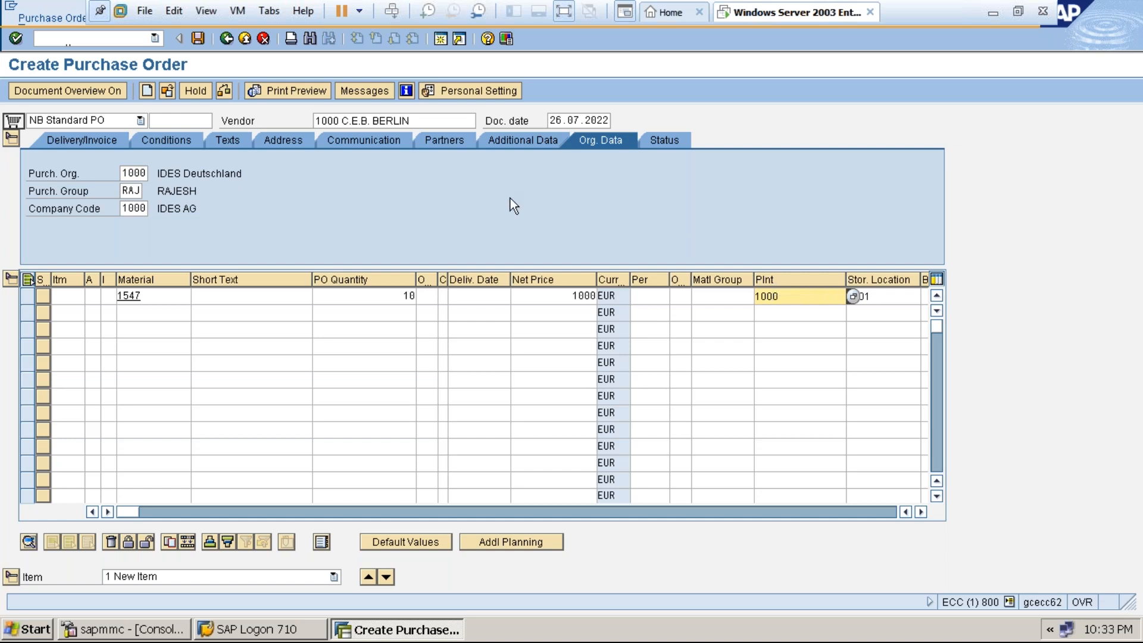
pyautogui.press('Return')
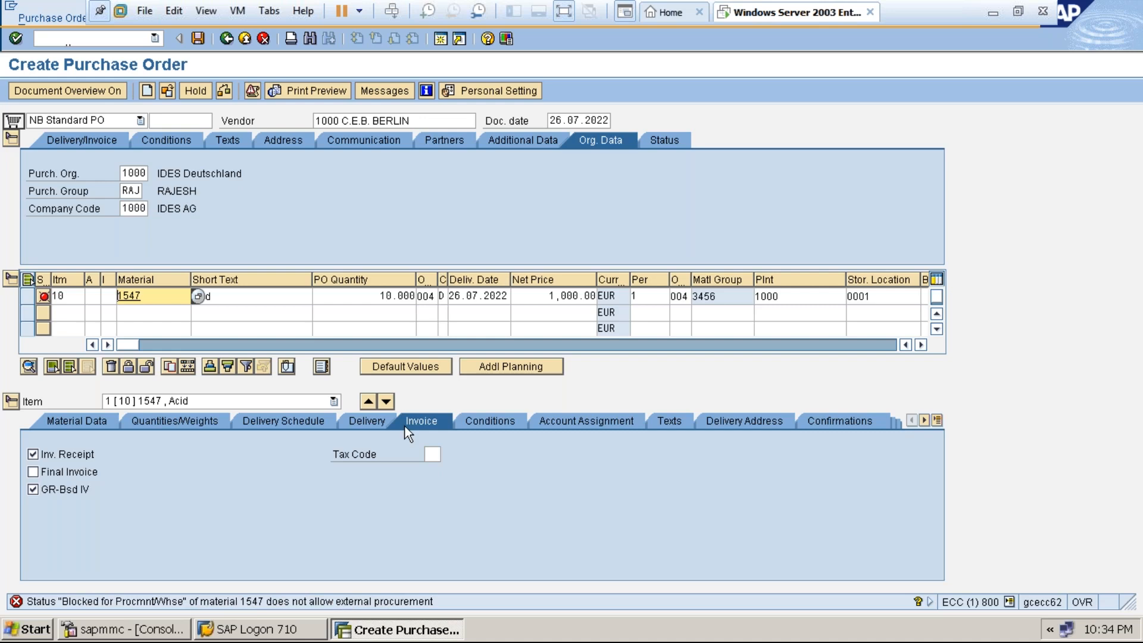
# Switch to the Material Master notes in Word to read the X-Plant matl status section, then return to the purchase order.
pyautogui.click(566, 12)
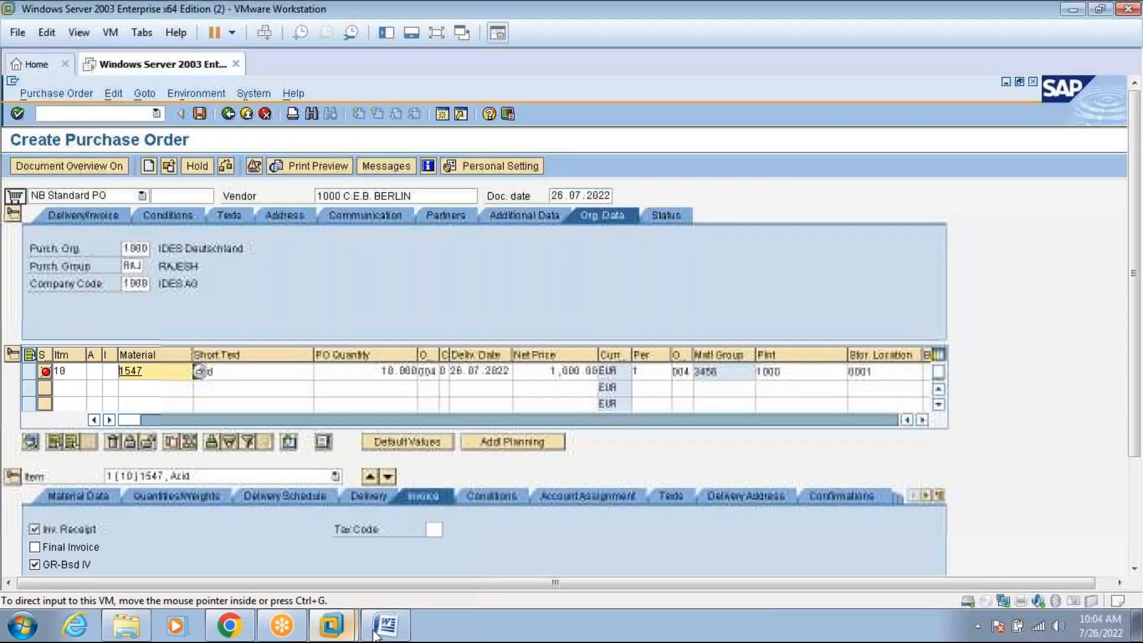
pyautogui.moveTo(337, 629)
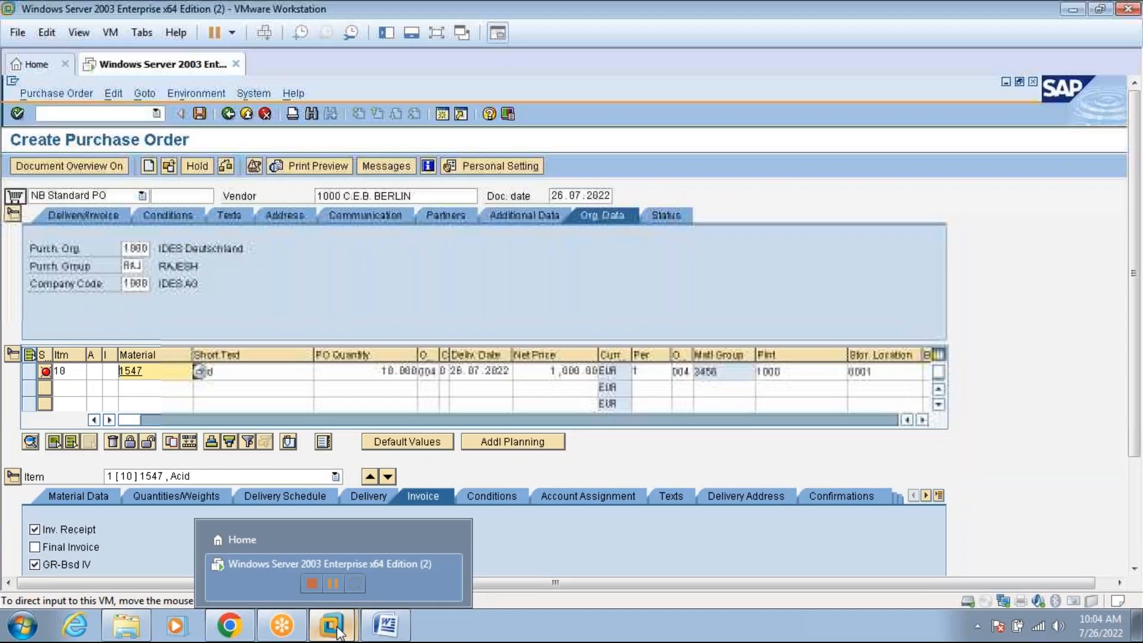
pyautogui.click(323, 562)
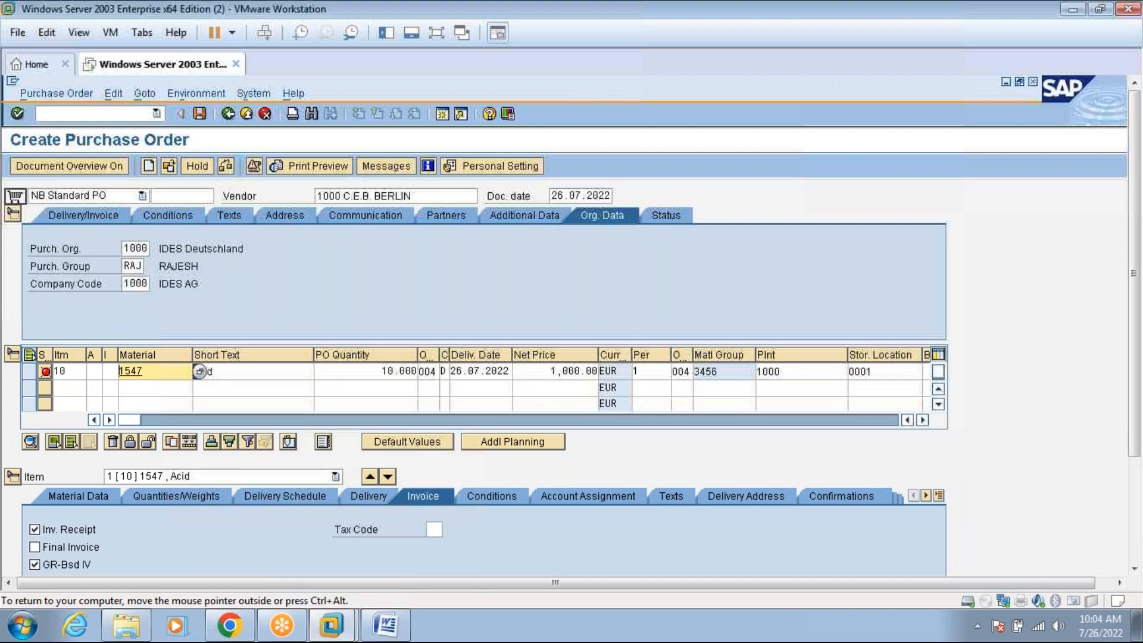
pyautogui.click(366, 631)
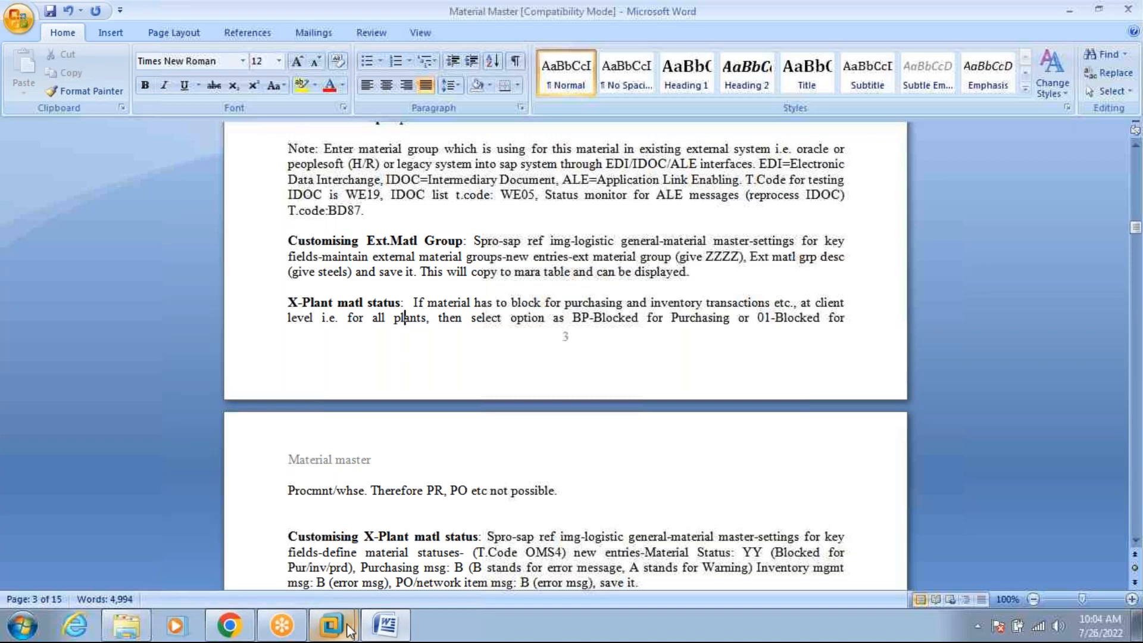
pyautogui.moveTo(350, 630)
pyautogui.click(347, 565)
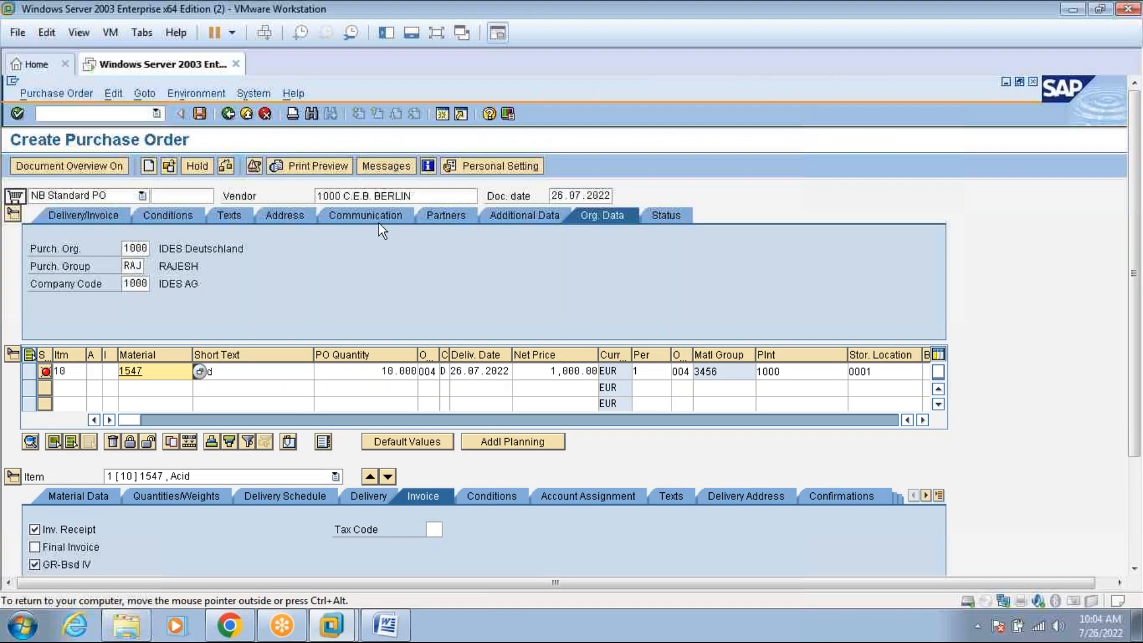
# Replace the purchase order's vendor with 2000.
pyautogui.click(323, 196)
pyautogui.press('BackSpace')
pyautogui.write('2')
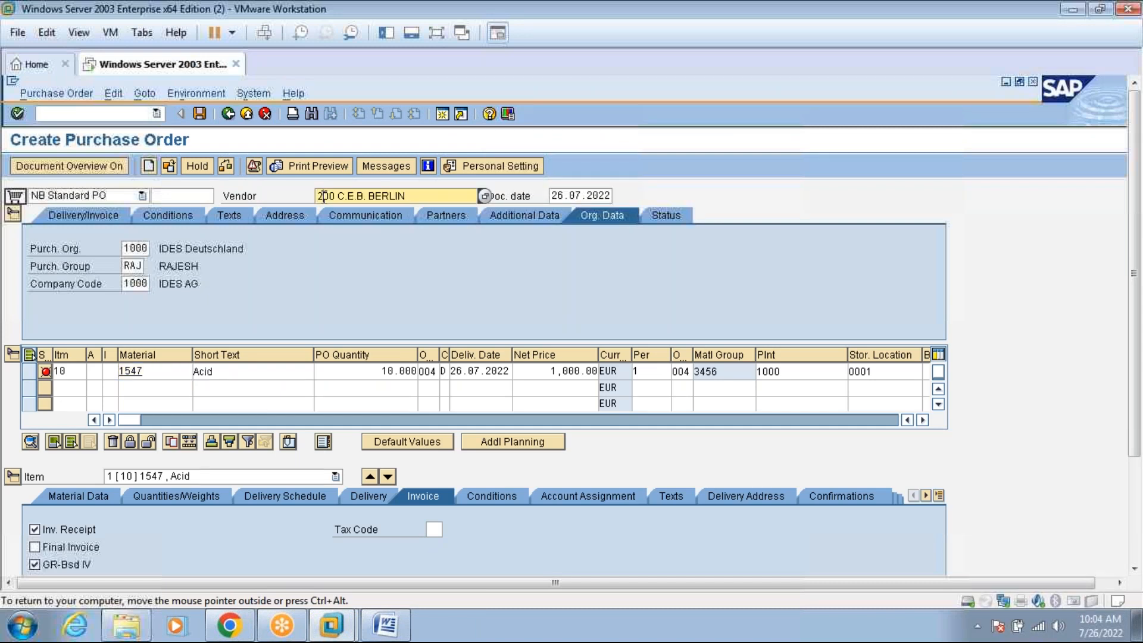
pyautogui.write('0')
pyautogui.press('Return')
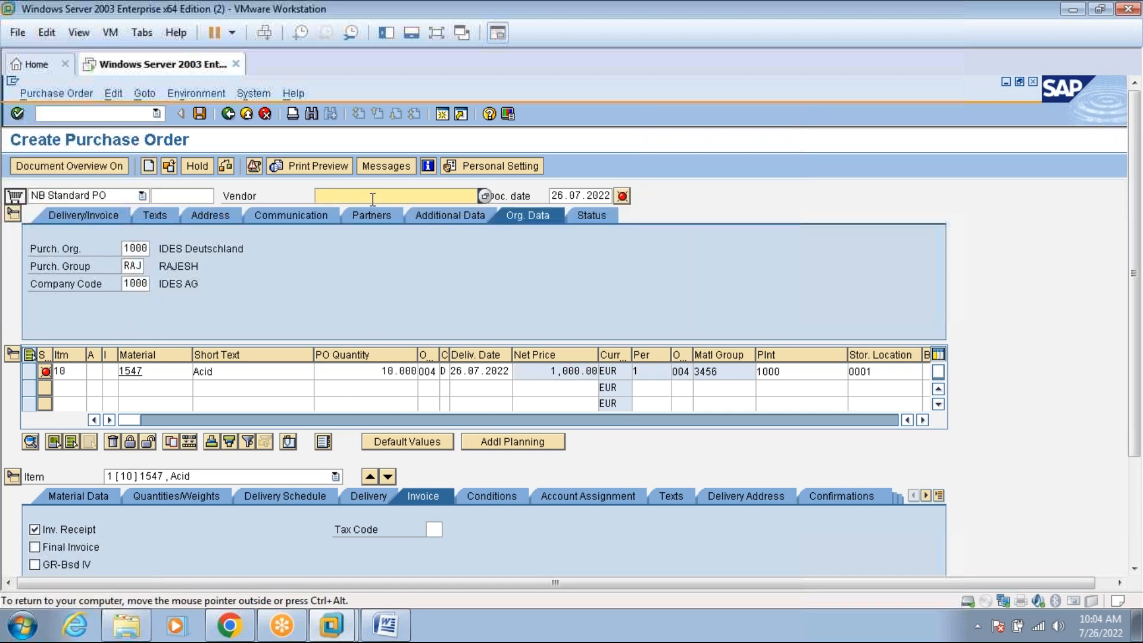
pyautogui.write('2000')
pyautogui.press('Return')
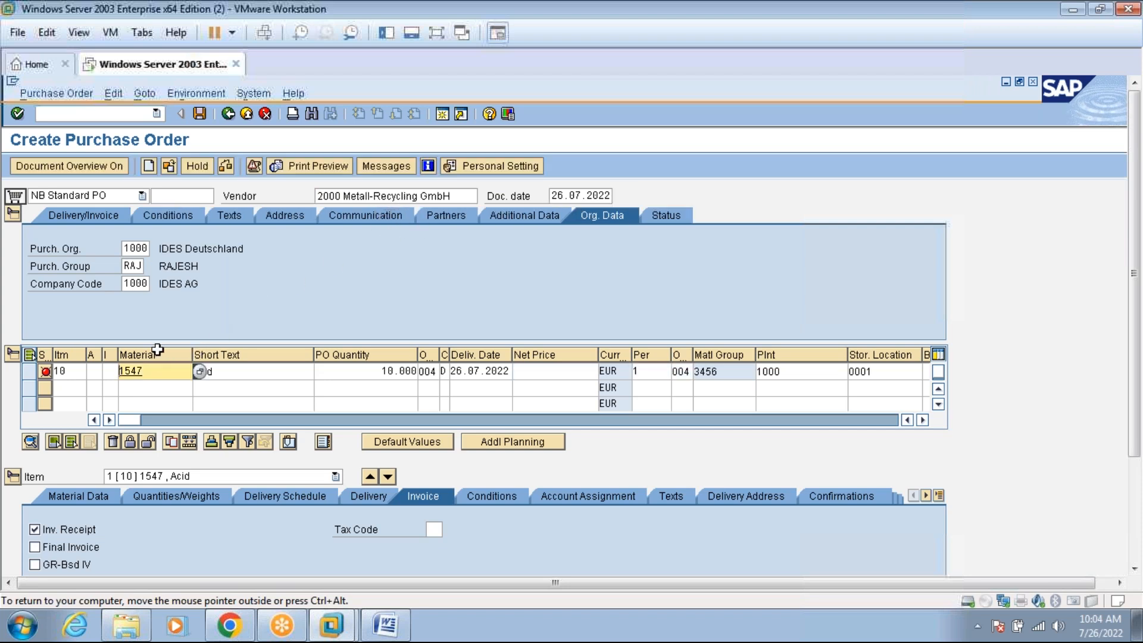
# Change the purchasing organization, company code and item plant to 2000 and validate the purchase order.
pyautogui.click(131, 249)
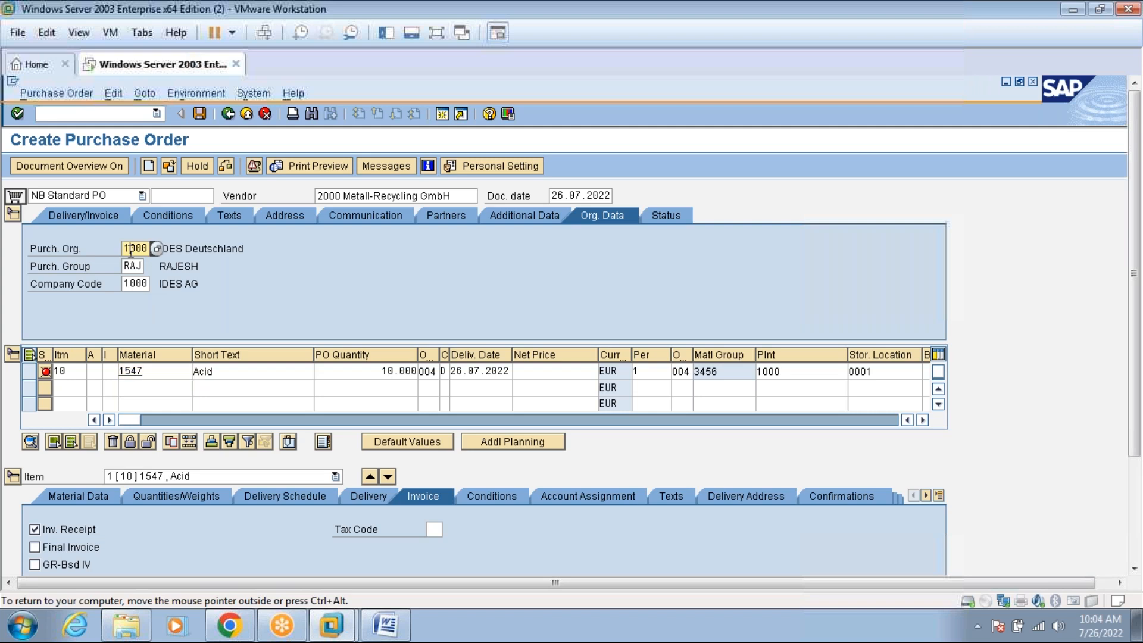
pyautogui.write('2')
pyautogui.click(128, 285)
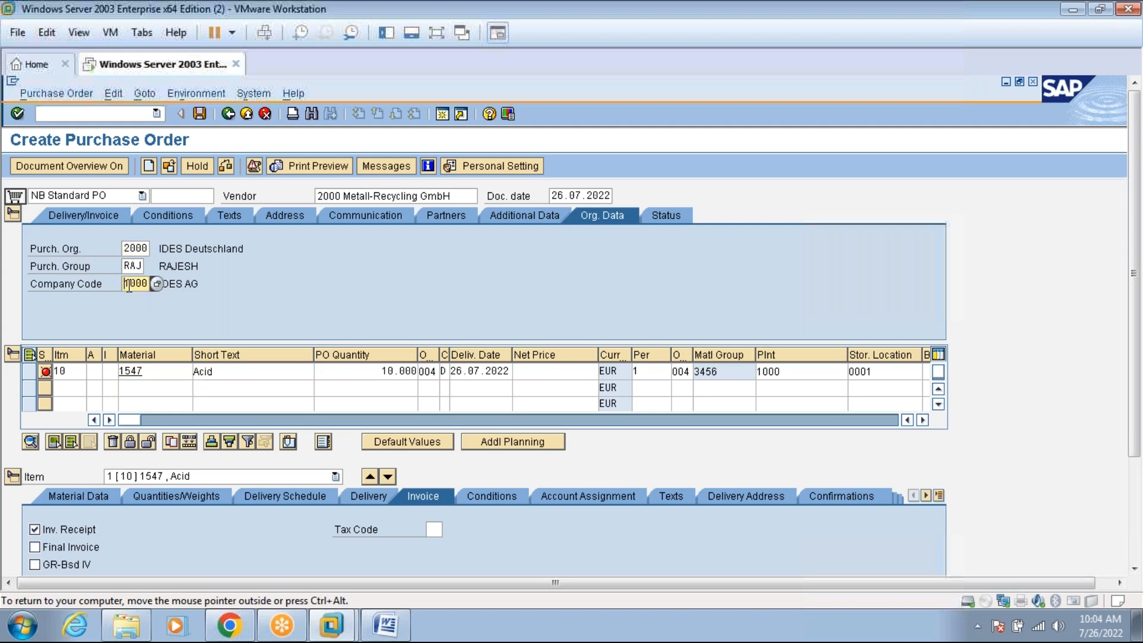
pyautogui.write('2')
pyautogui.click(760, 372)
pyautogui.write('2')
pyautogui.click(881, 370)
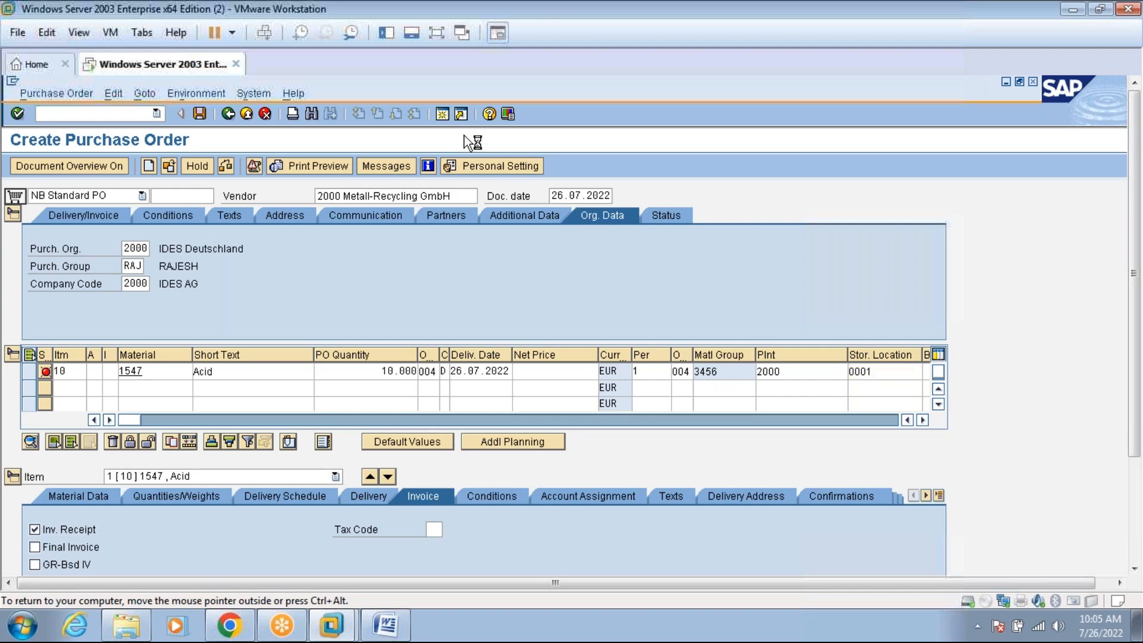
pyautogui.click(436, 34)
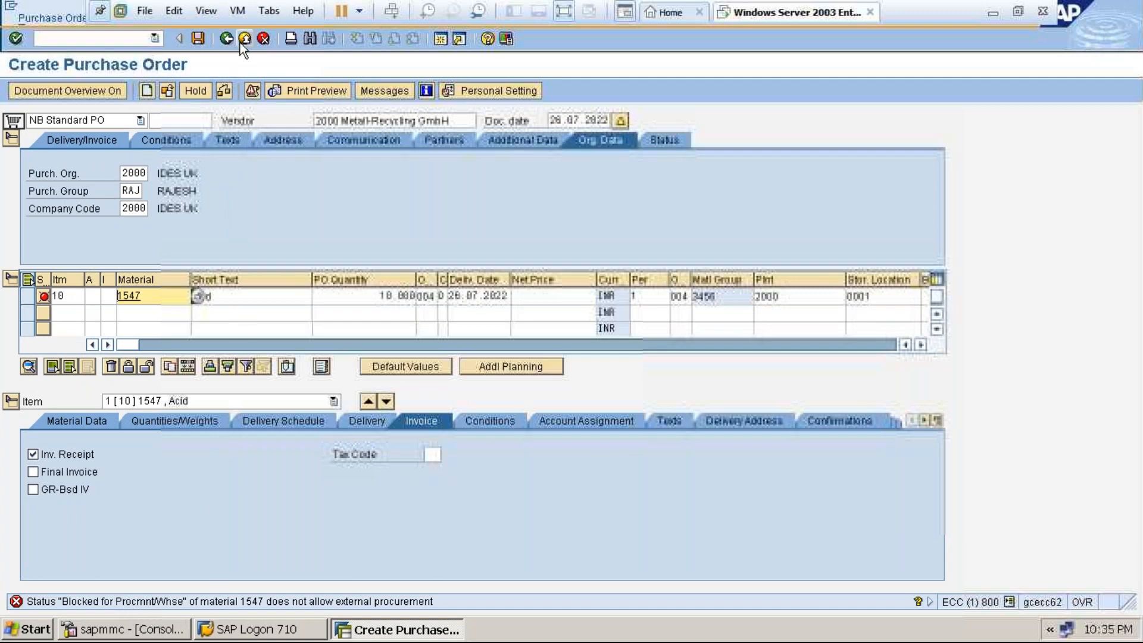
pyautogui.click(565, 13)
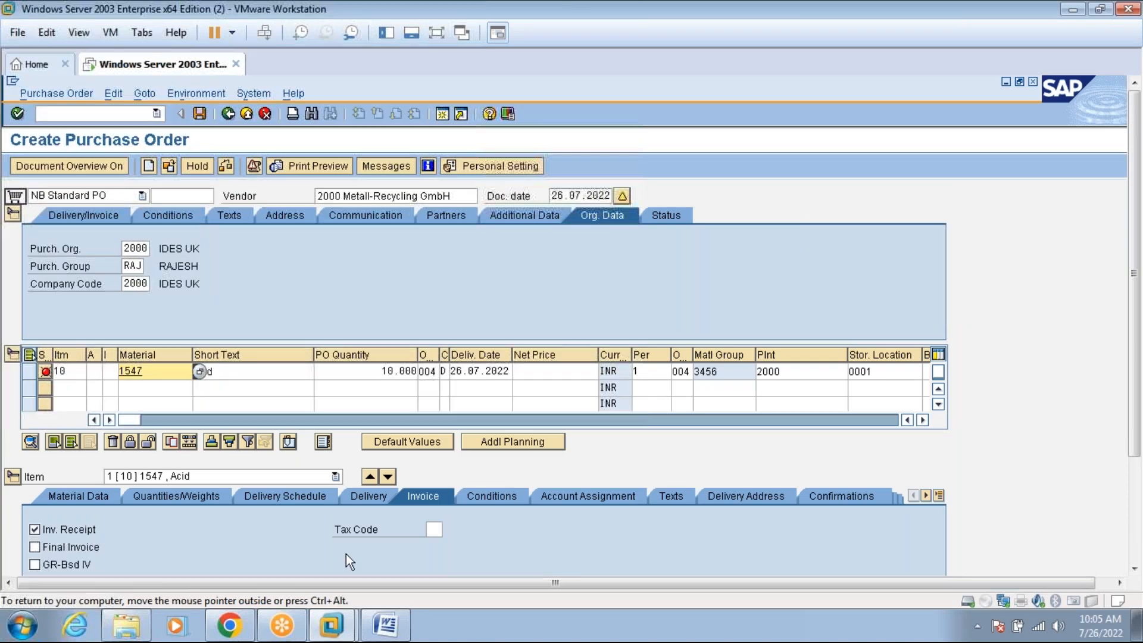
# Switch to the Word notes and read the section on customising the X-Plant matl status.
pyautogui.click(385, 625)
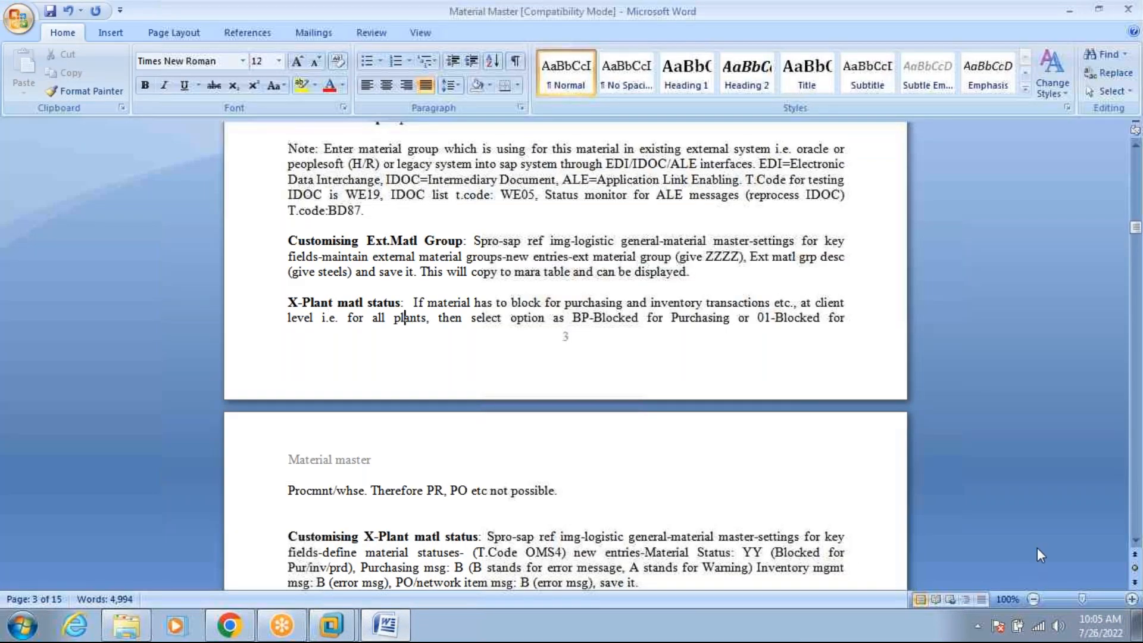
pyautogui.click(1135, 540)
pyautogui.moveTo(1135, 540); pyautogui.dragTo(1135, 541)
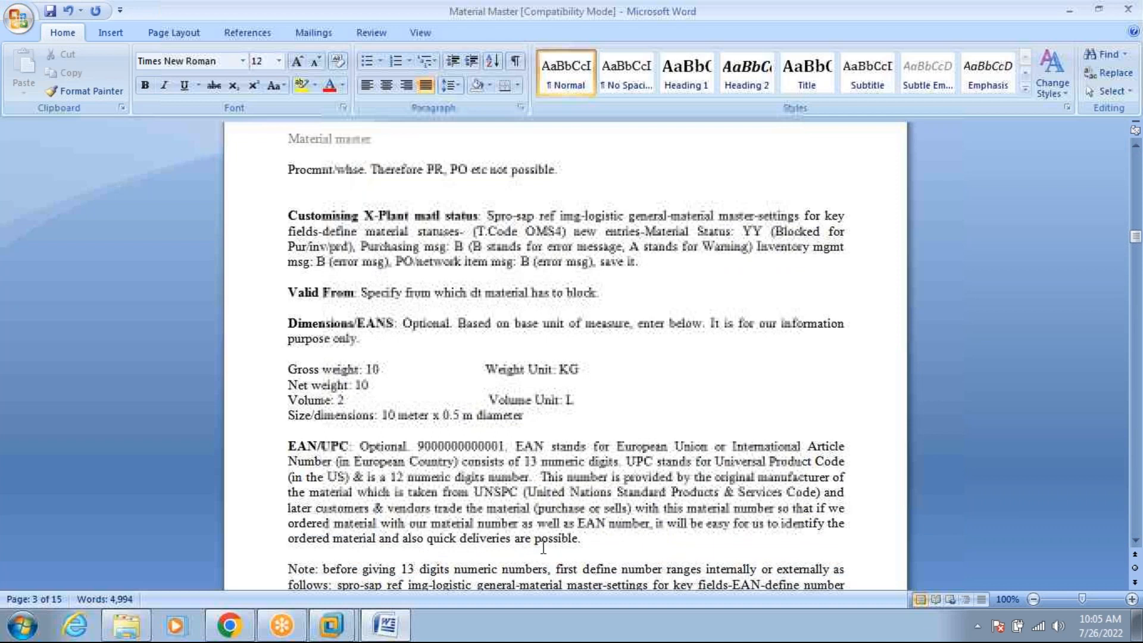
# Return to the SAP session and exit the purchase order without saving it.
pyautogui.moveTo(351, 632)
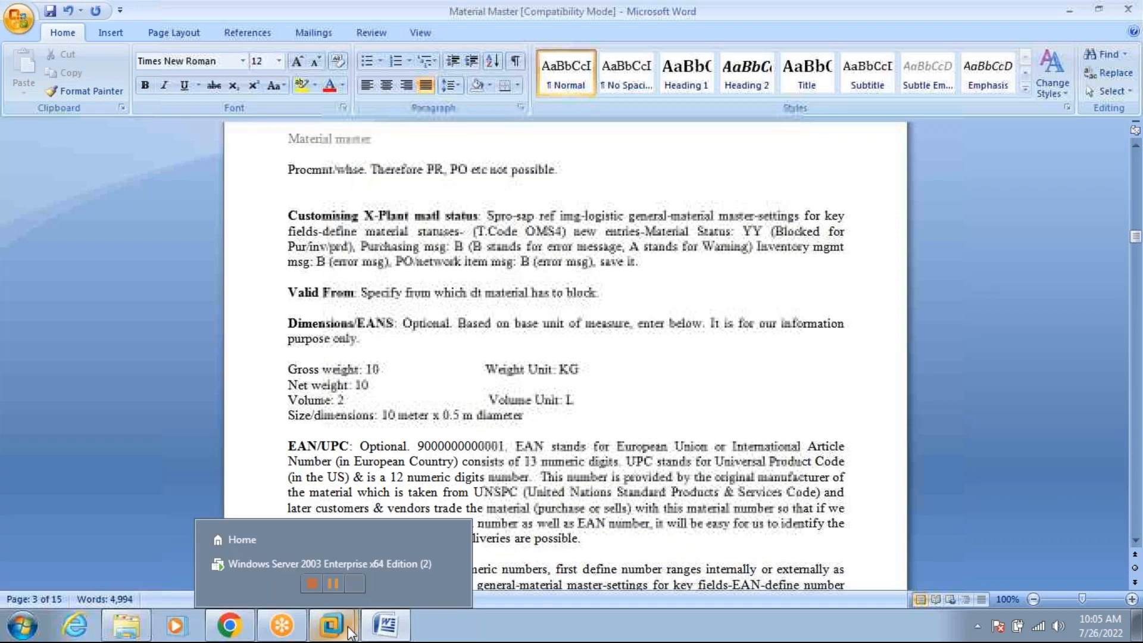
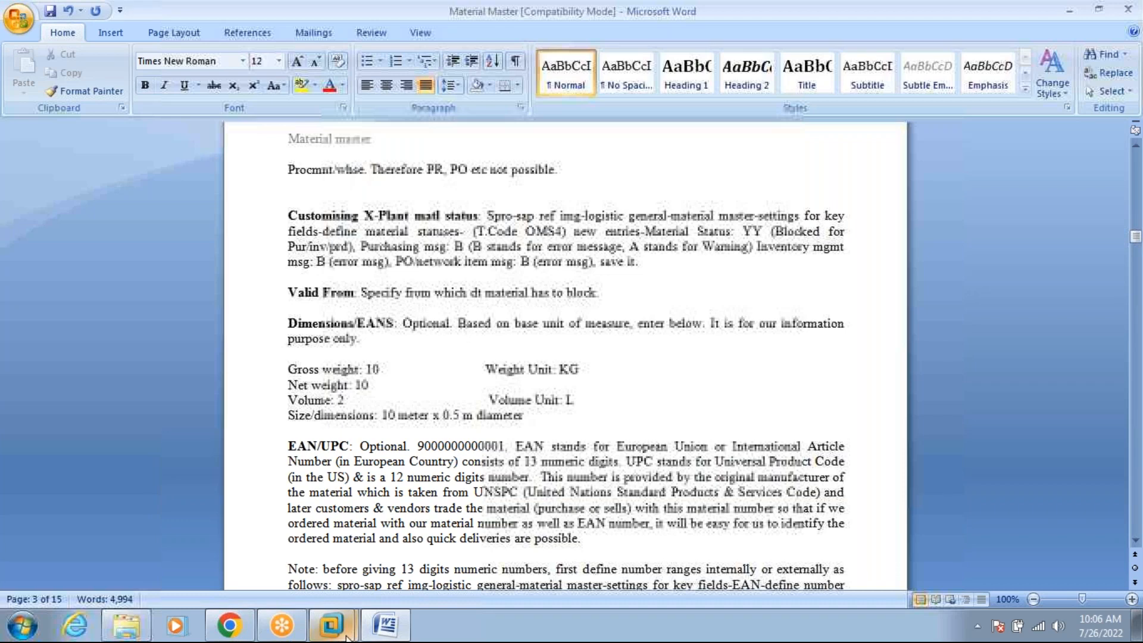
pyautogui.click(334, 565)
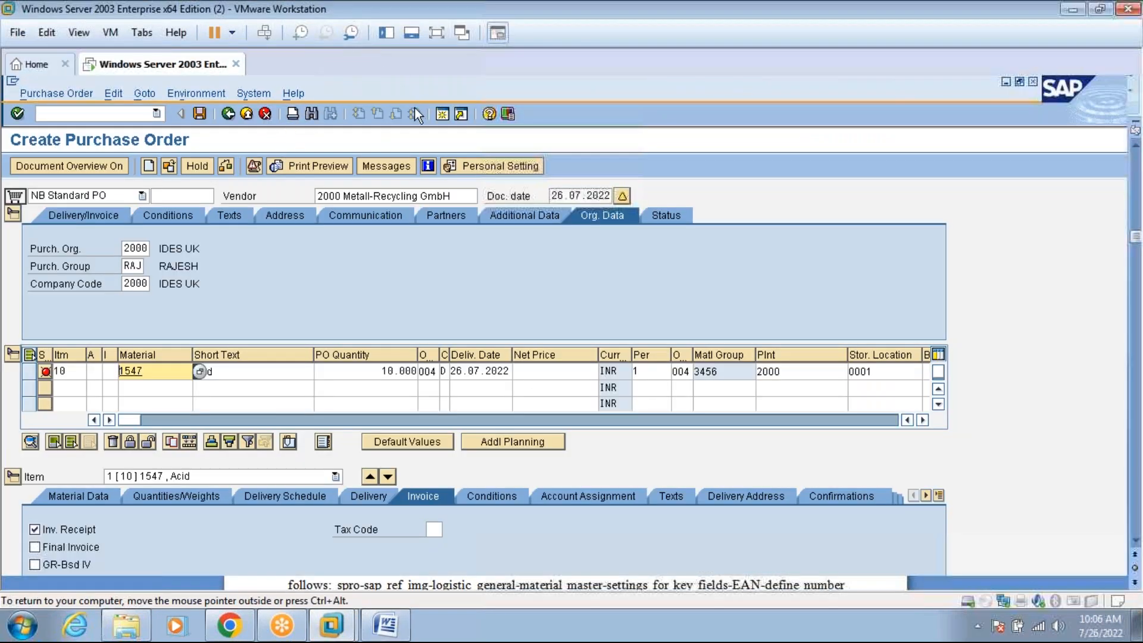
pyautogui.click(247, 113)
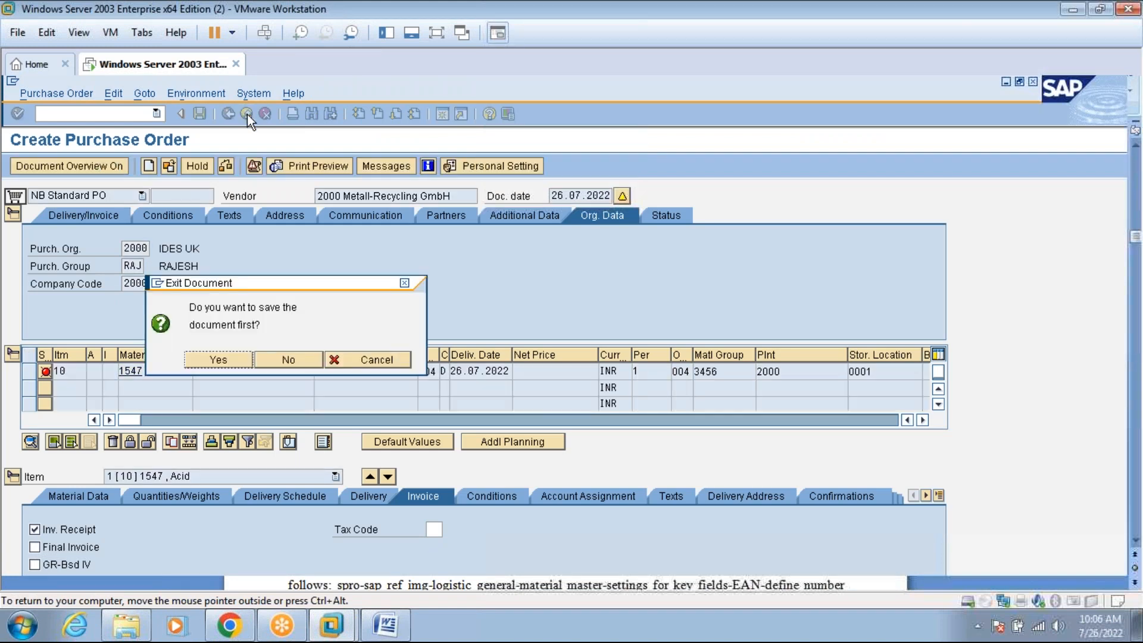
pyautogui.click(292, 359)
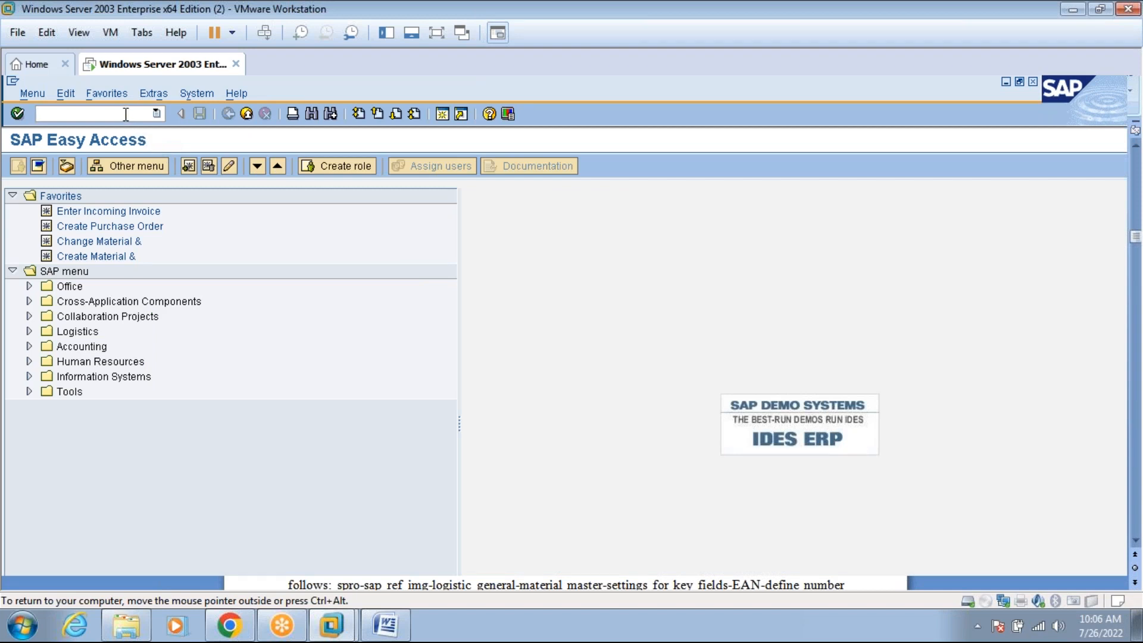
# Open the Define Material Statuses customizing view and select status 01.
pyautogui.write('spro')
pyautogui.press('Return')
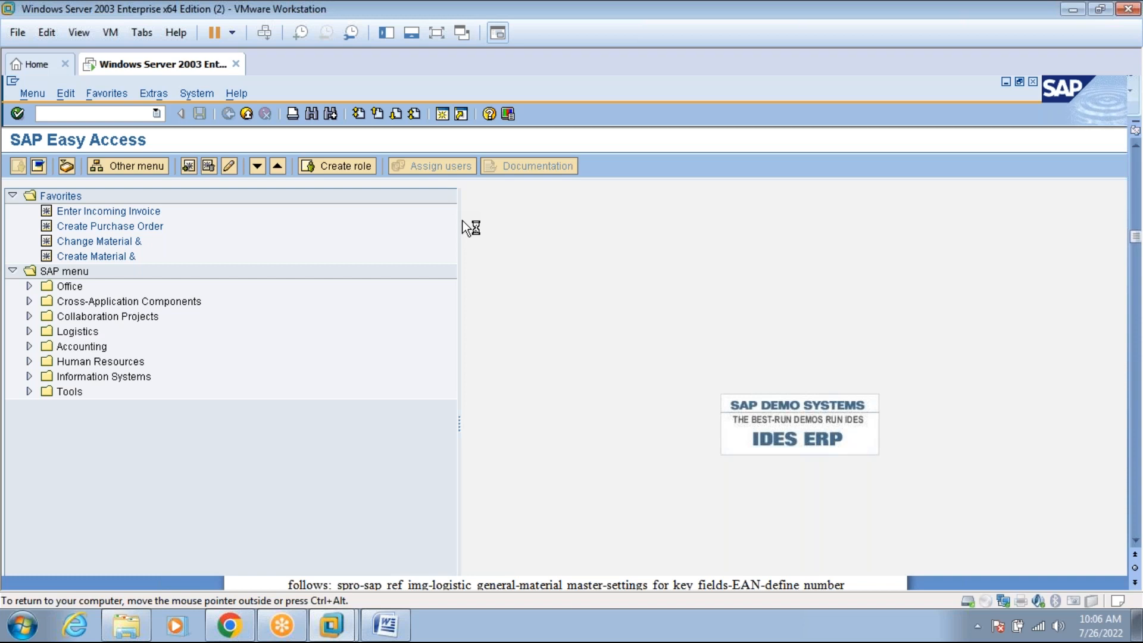
pyautogui.click(437, 34)
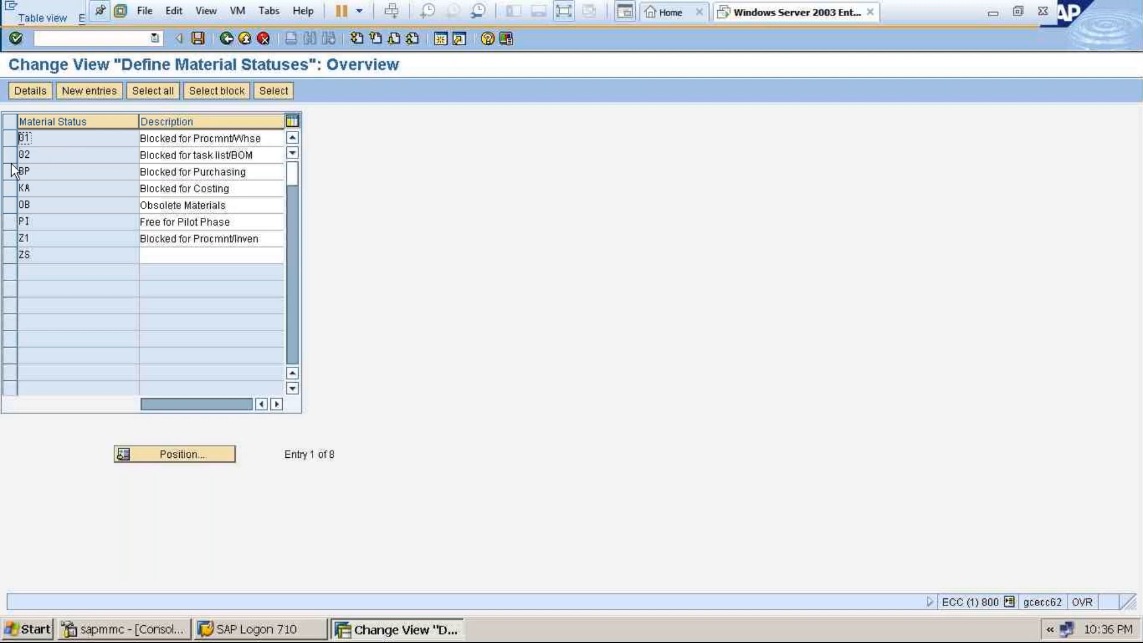
pyautogui.click(9, 138)
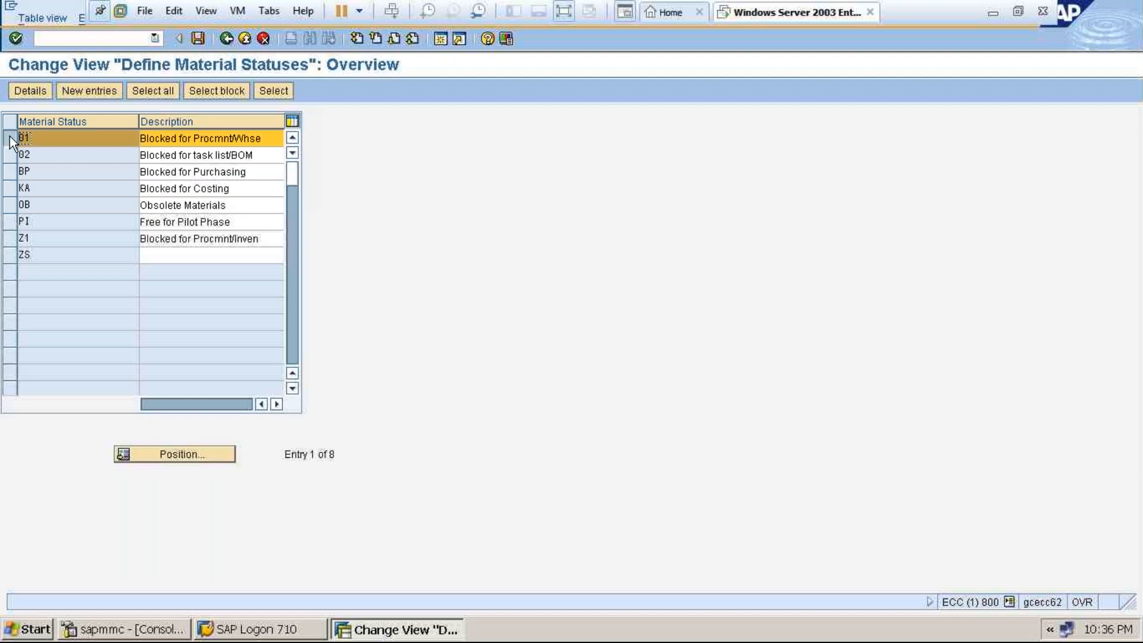
# Create material status 03 with the description "Blocked for further purch" and save it to customizing request ECCK900032.
pyautogui.click(105, 91)
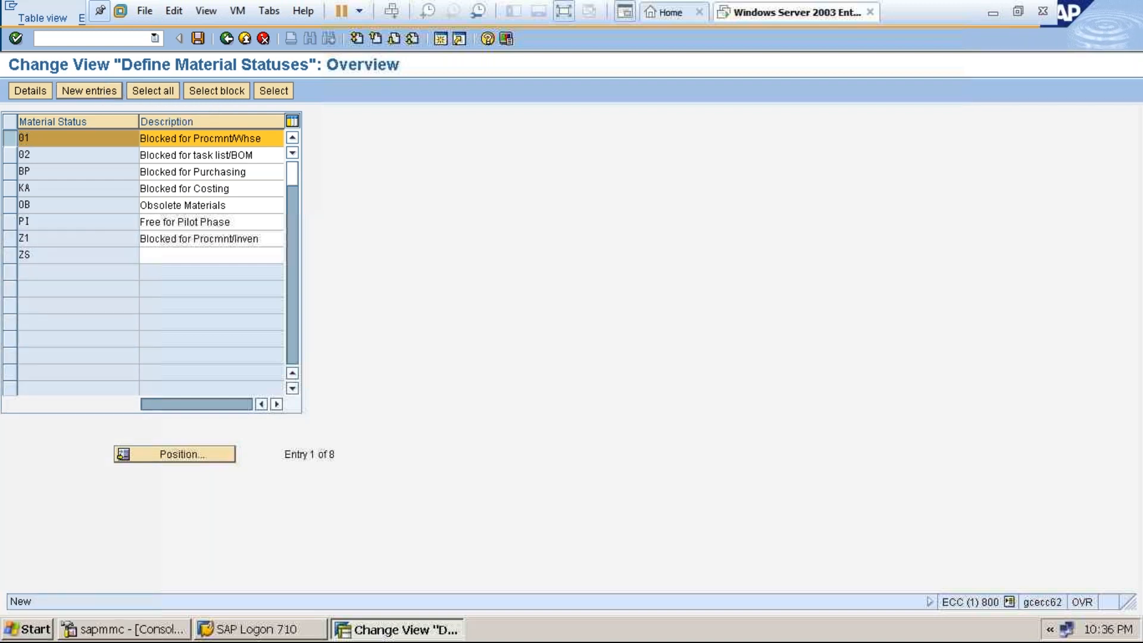
pyautogui.write('03')
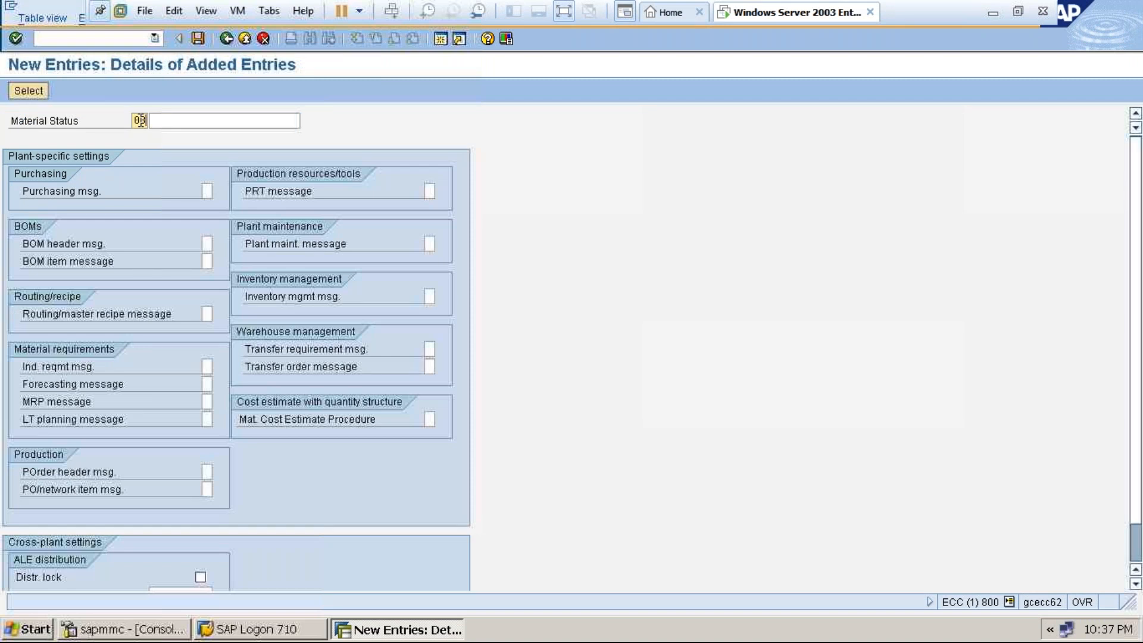
pyautogui.click(185, 125)
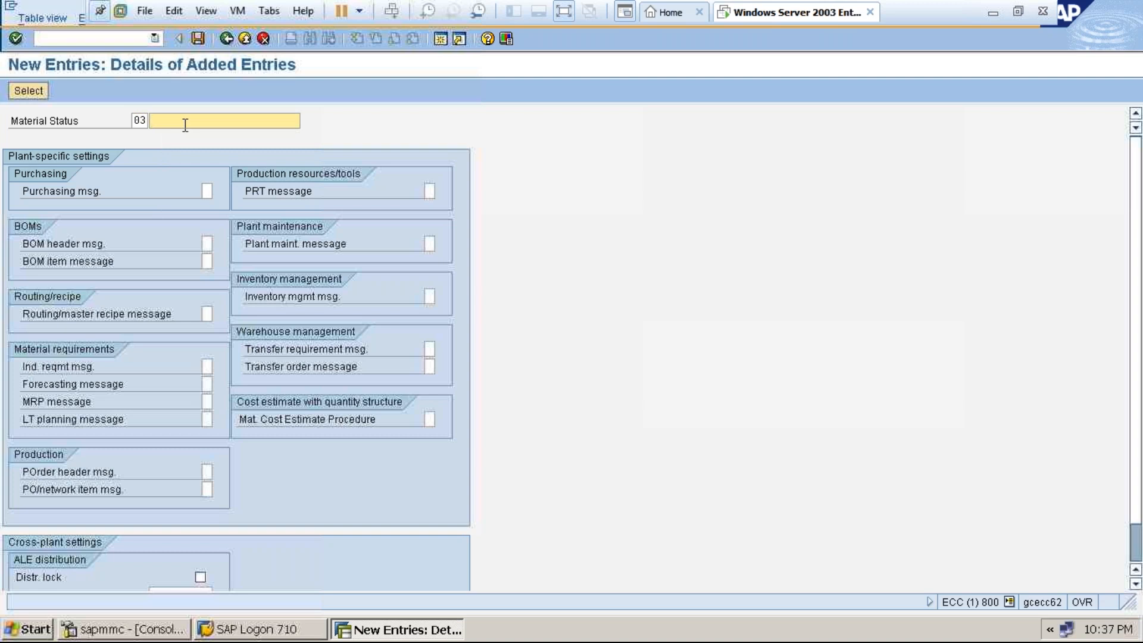
pyautogui.write('Blocked for further purch')
pyautogui.hotkey('shift', 'Tab')
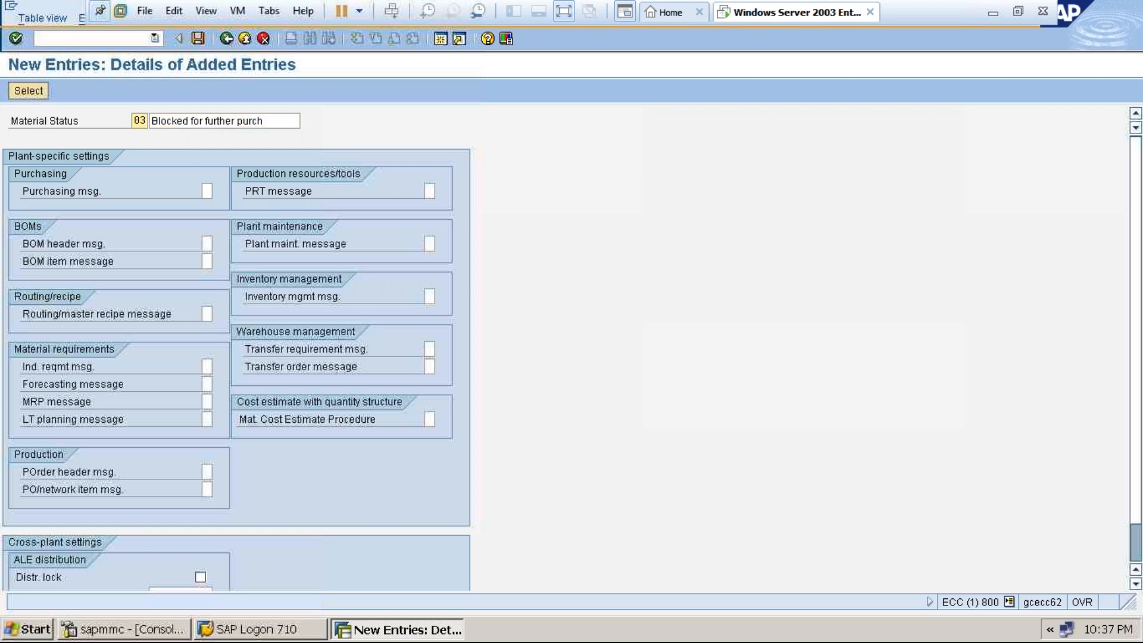
pyautogui.click(205, 38)
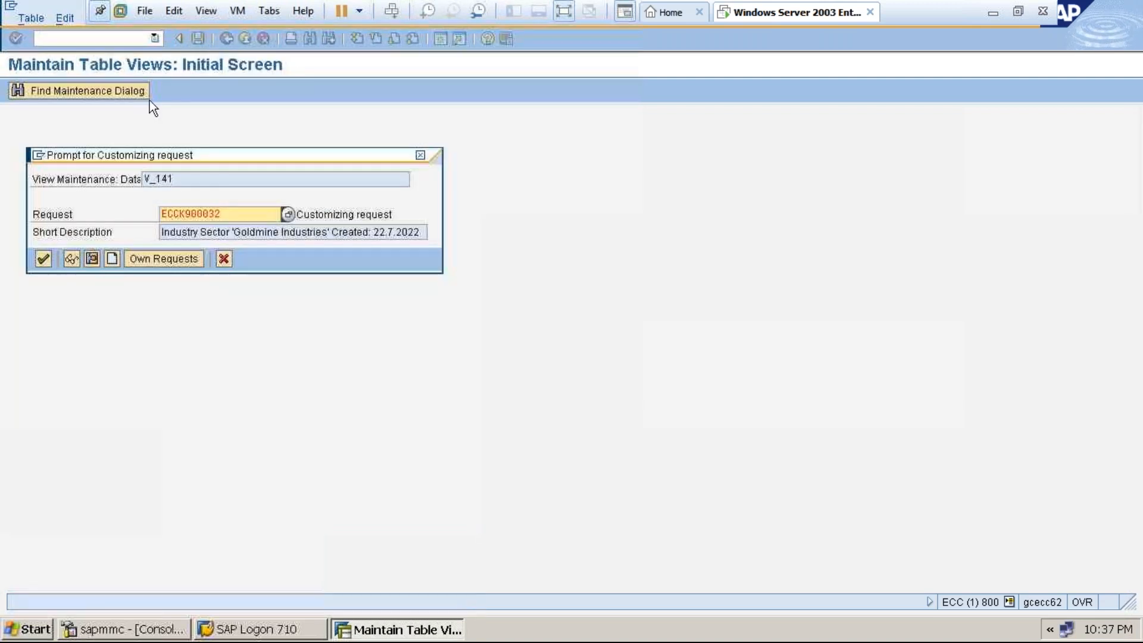
pyautogui.click(49, 258)
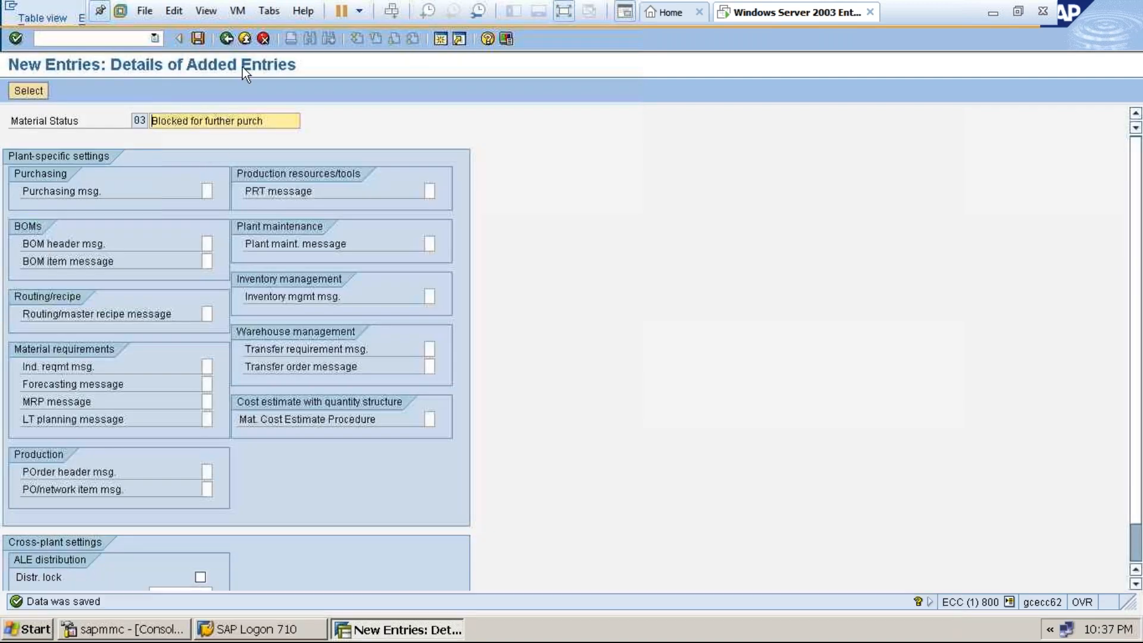
# Leave the material status customizing and open material 1547 in MM02 for plant 3000 and storage location 0001.
pyautogui.click(226, 38)
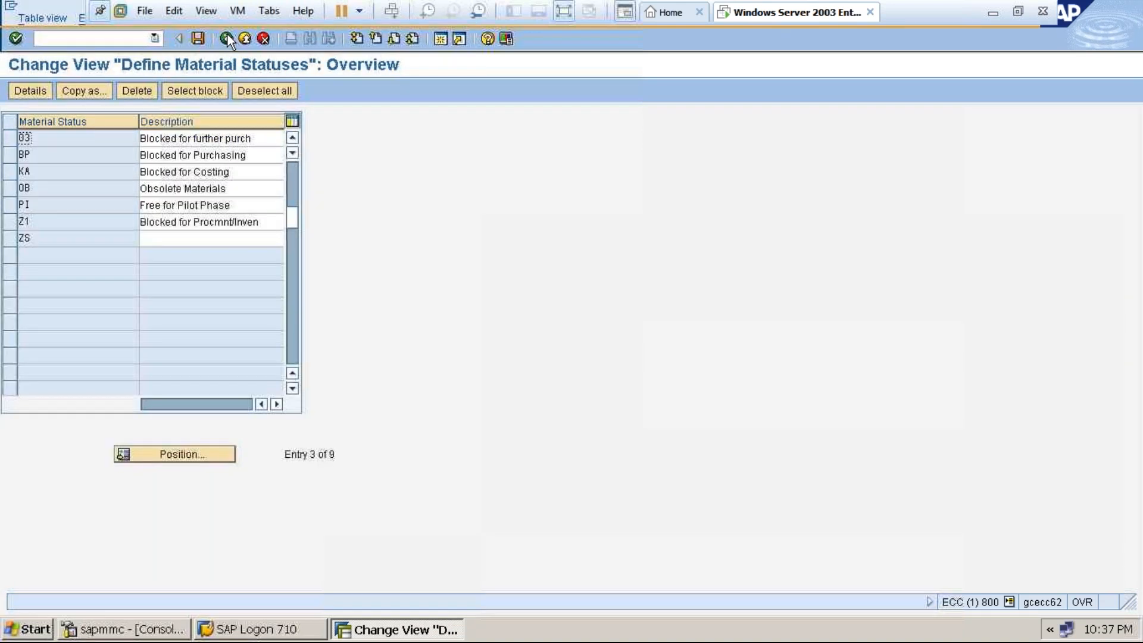
pyautogui.click(227, 38)
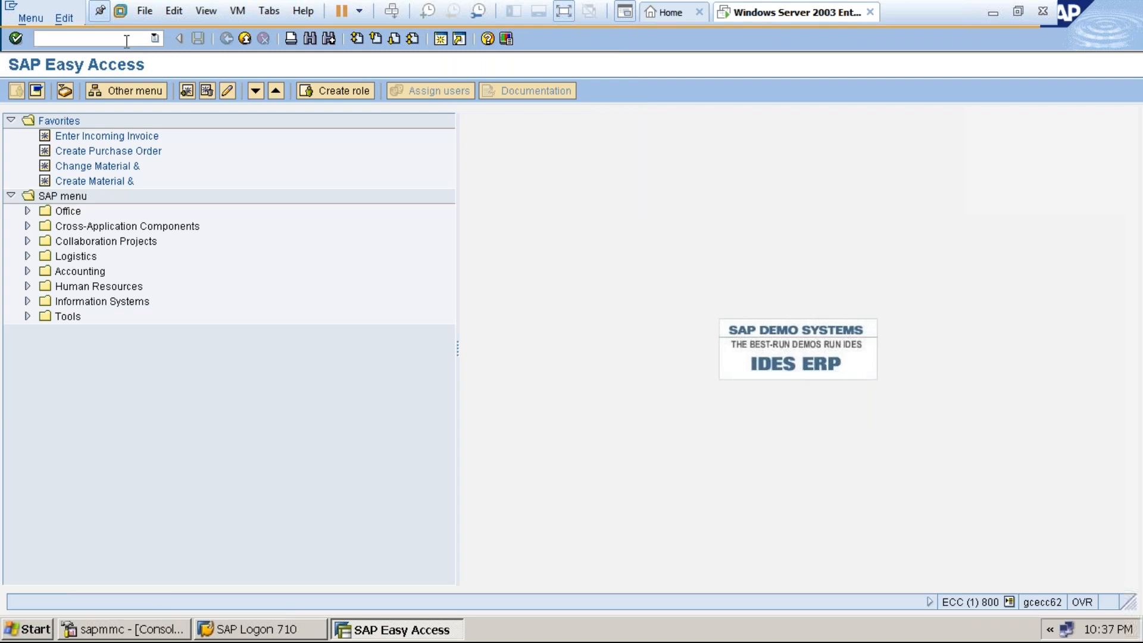
pyautogui.write('mm02')
pyautogui.press('Return')
pyautogui.press('Return')
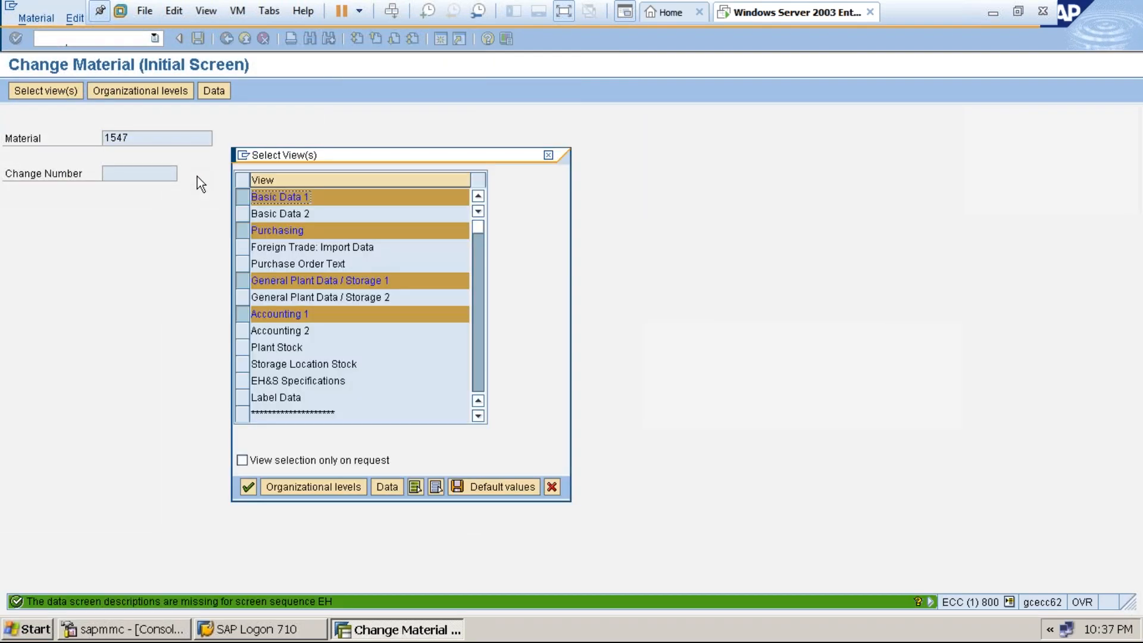
pyautogui.click(306, 485)
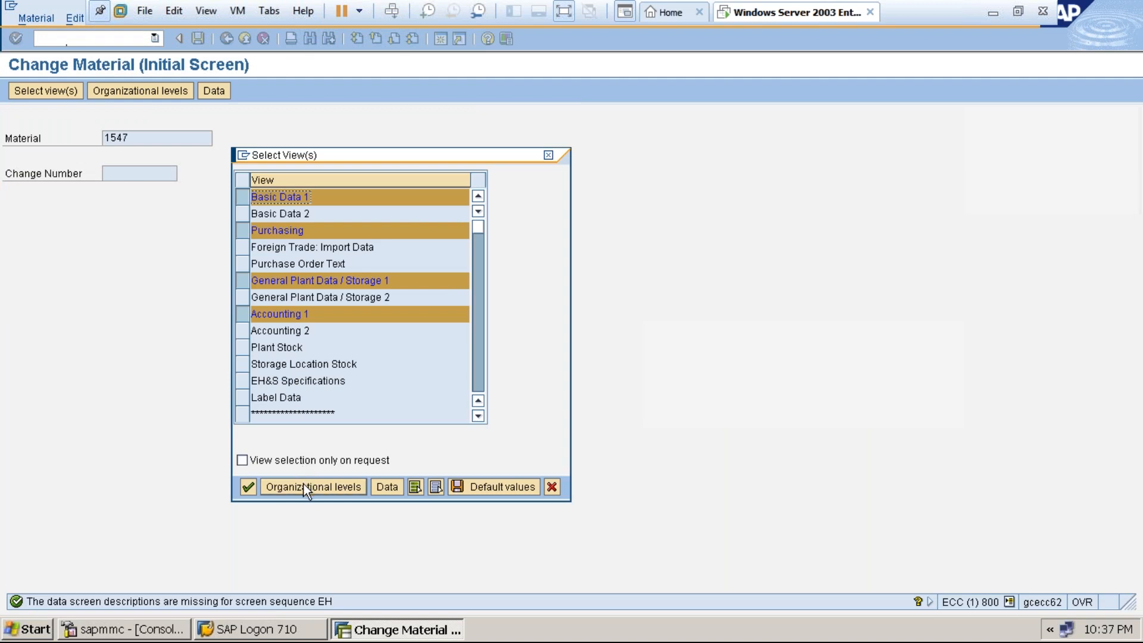
pyautogui.write('3000')
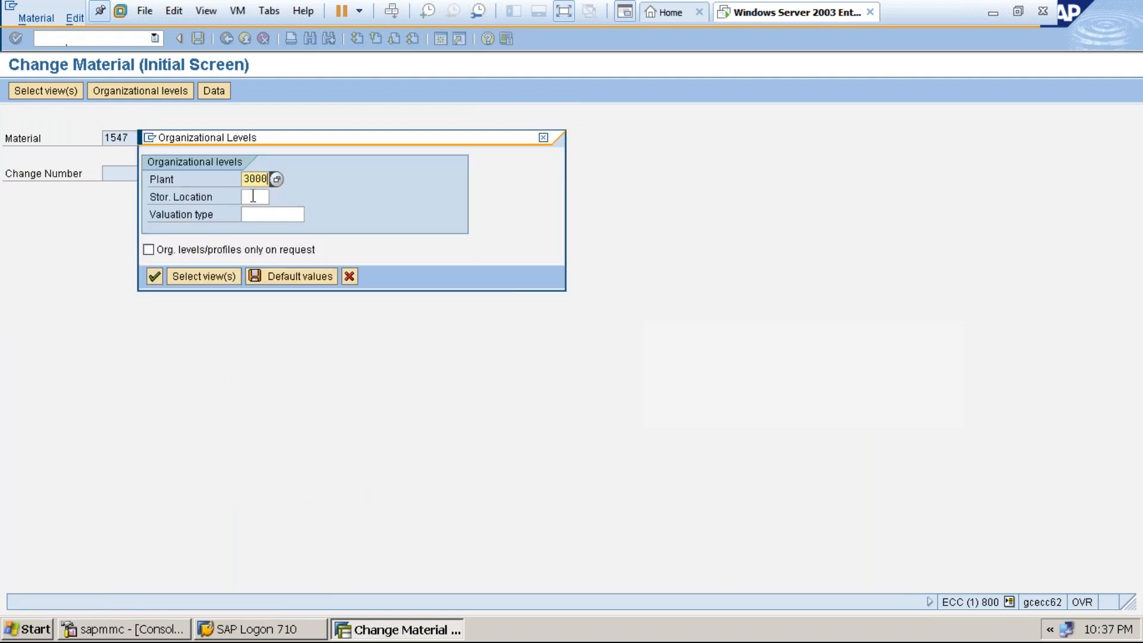
pyautogui.click(253, 196)
pyautogui.write('0001')
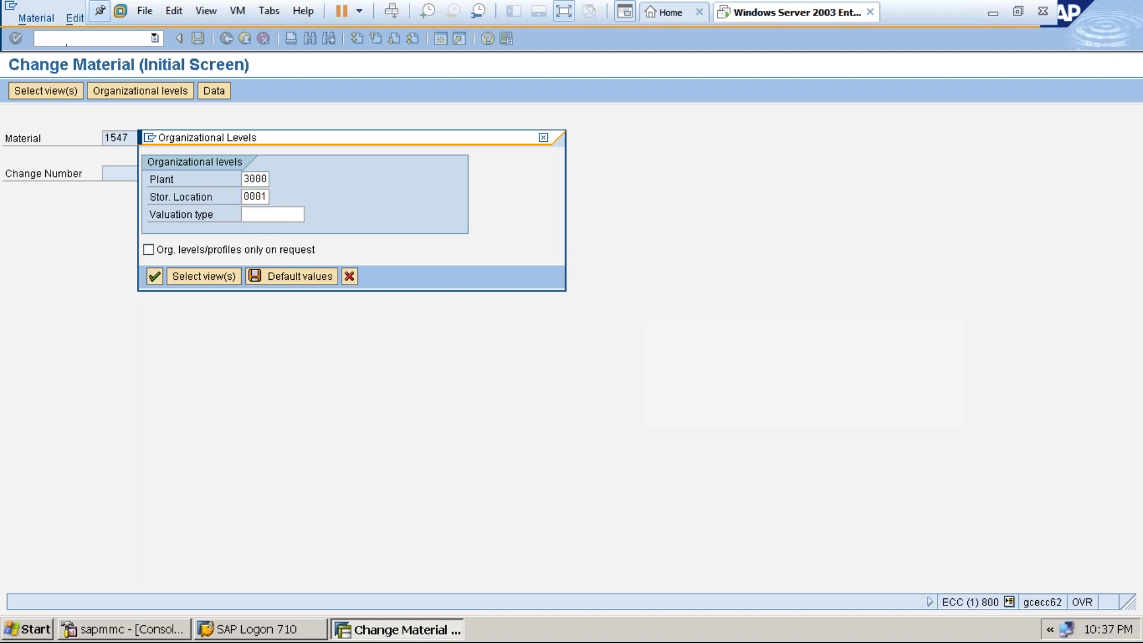
pyautogui.press('Return')
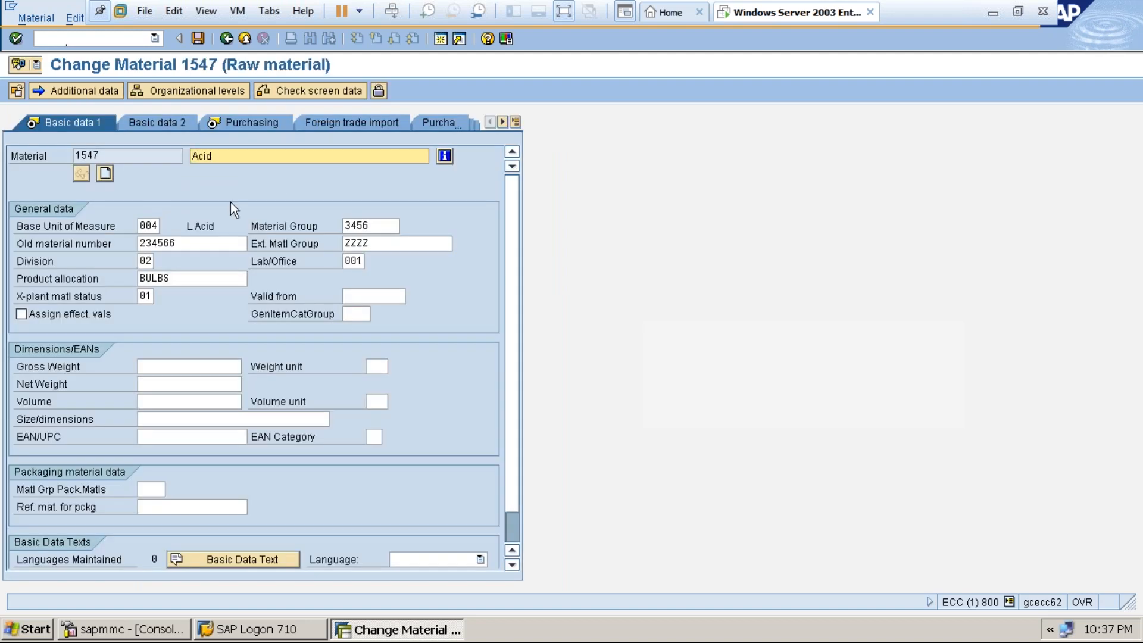
# Choose X-plant matl status 03 (Blocked for further purch) for material 1547 and exit the material without saving.
pyautogui.click(147, 297)
pyautogui.click(160, 297)
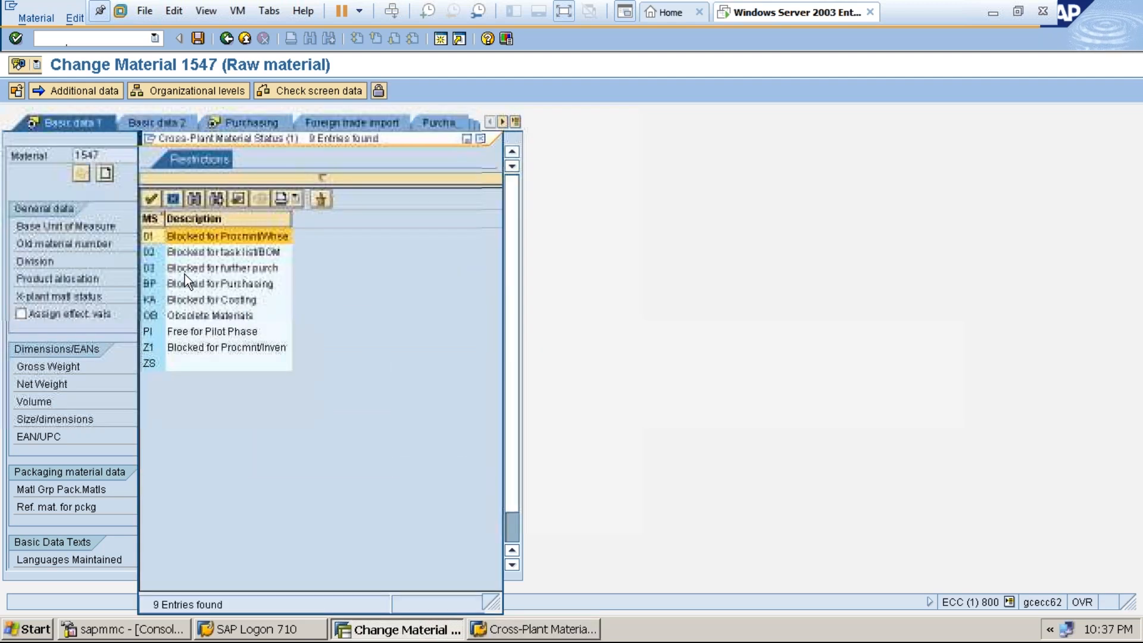
pyautogui.doubleClick(234, 273)
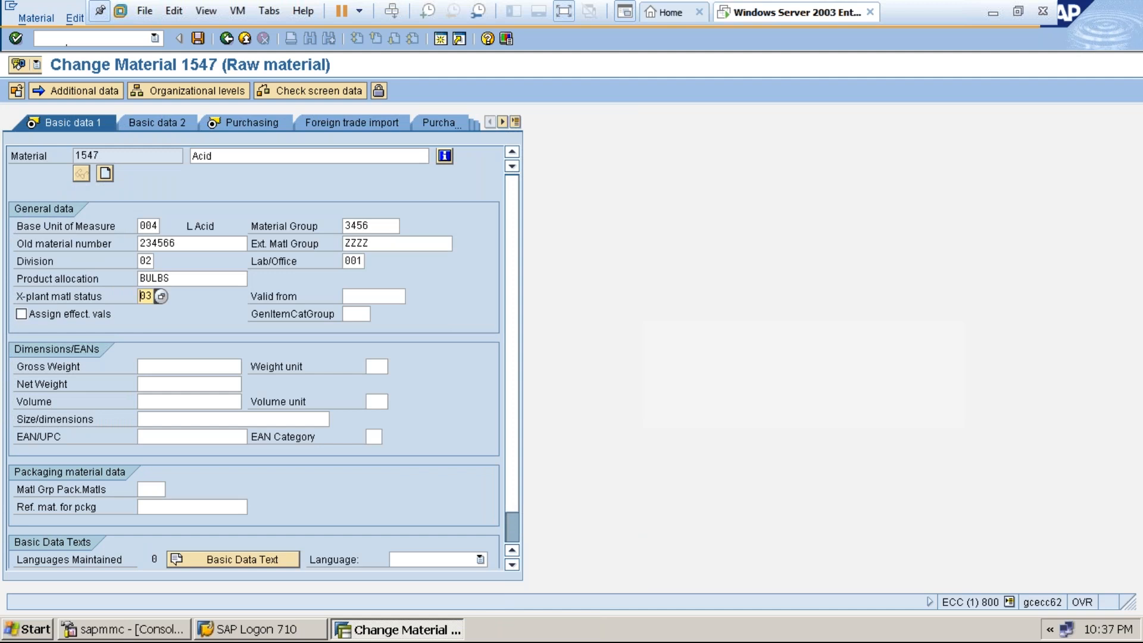
pyautogui.click(243, 40)
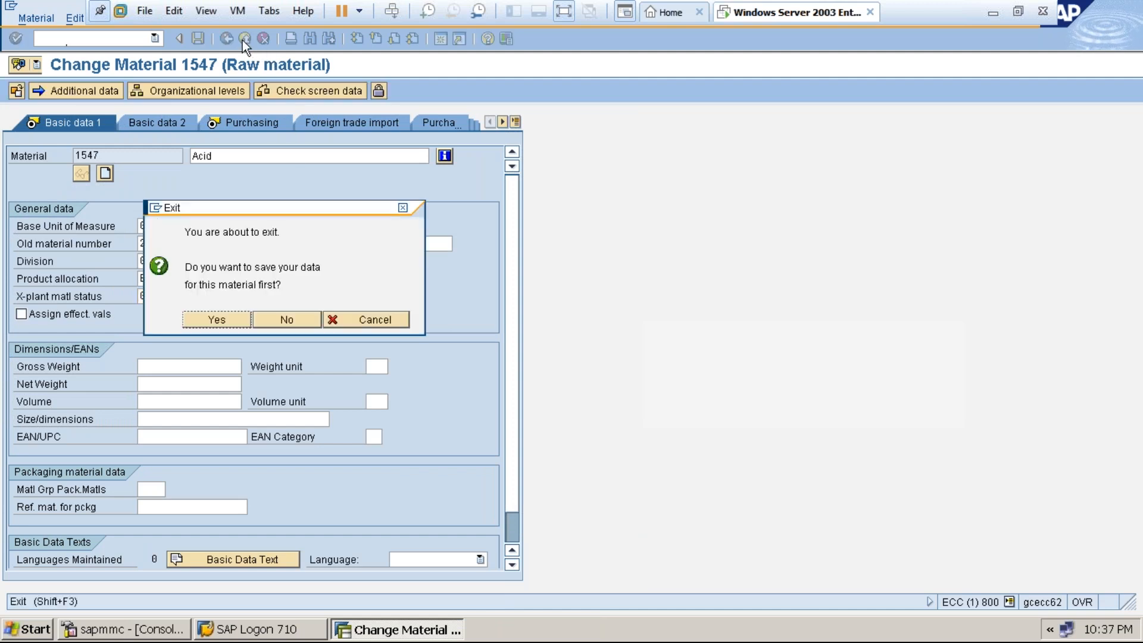
pyautogui.click(294, 322)
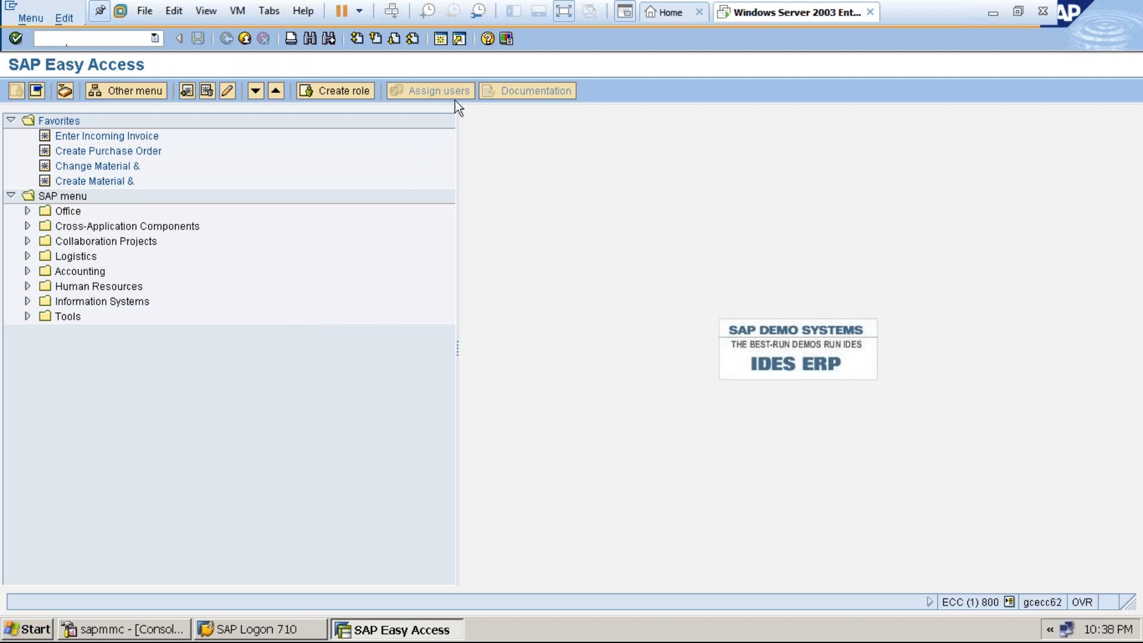
# Suspend the Windows Server 2003 virtual machine and close its window to return to the Word notes.
pyautogui.click(360, 12)
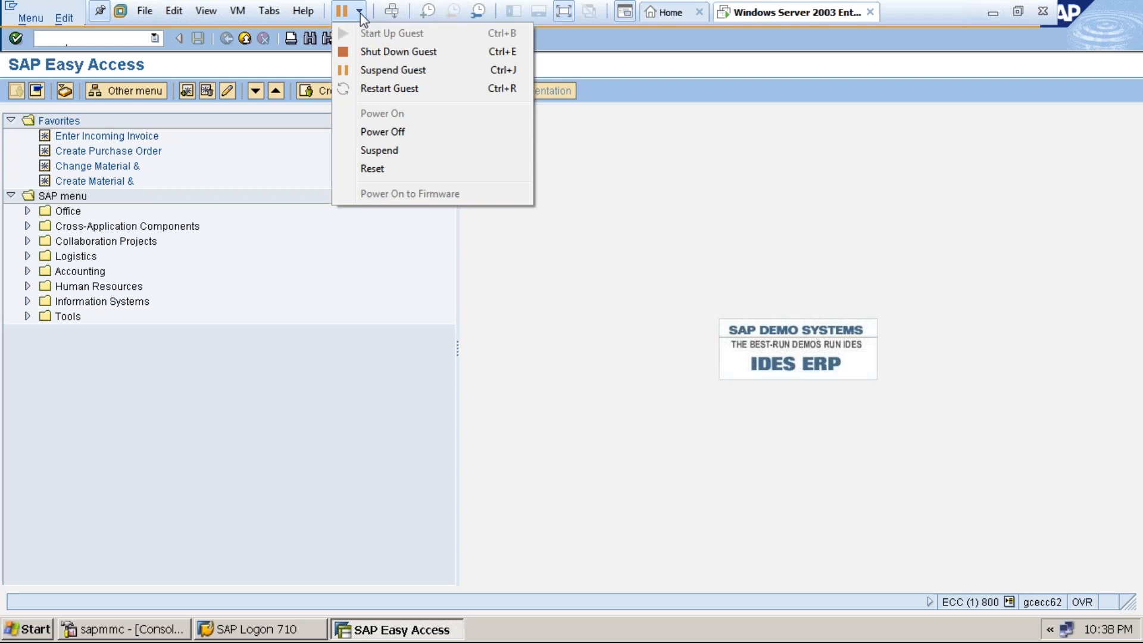
pyautogui.click(360, 12)
pyautogui.click(359, 12)
pyautogui.click(380, 150)
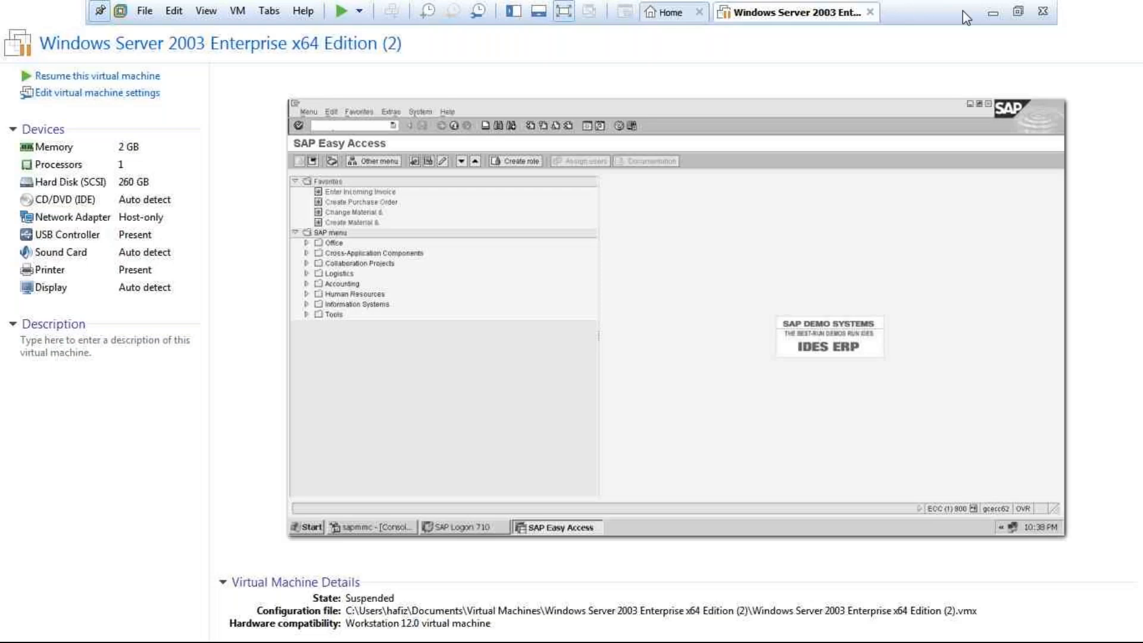
pyautogui.click(1043, 12)
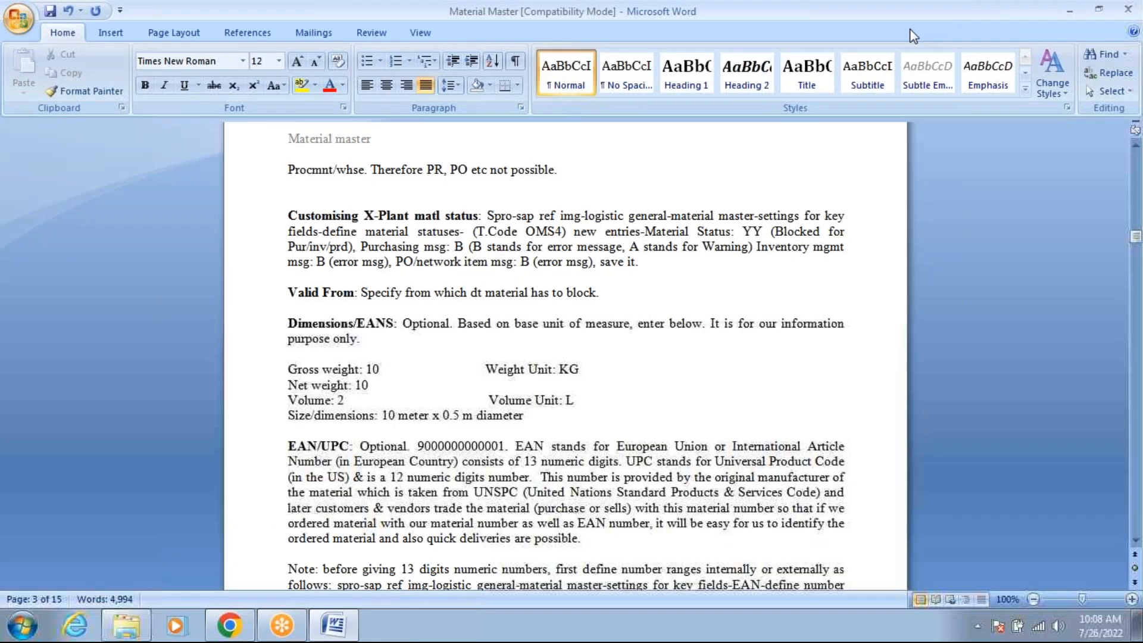